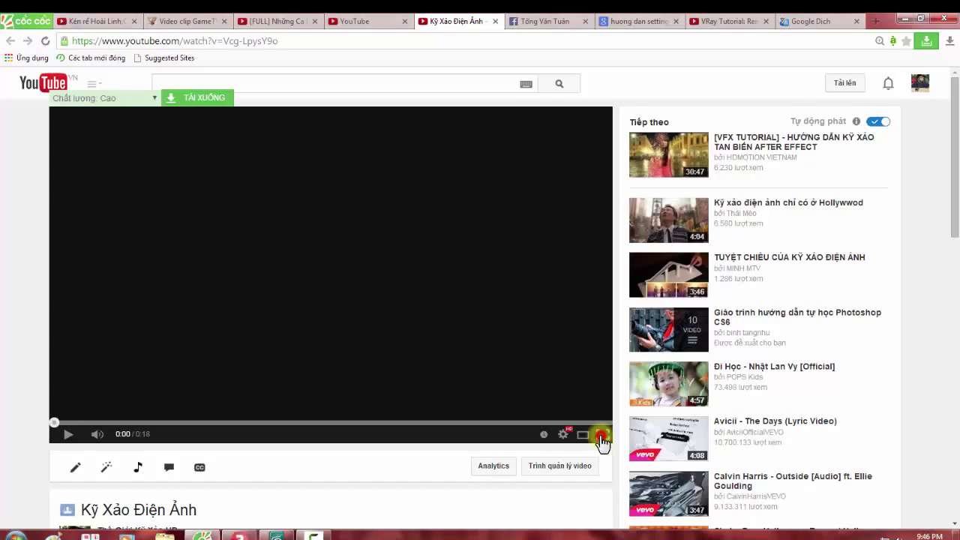
Step: Watch the Kỹ Xảo Điện Ảnh intro clip full screen, then exit and browse the watch page
click(602, 437)
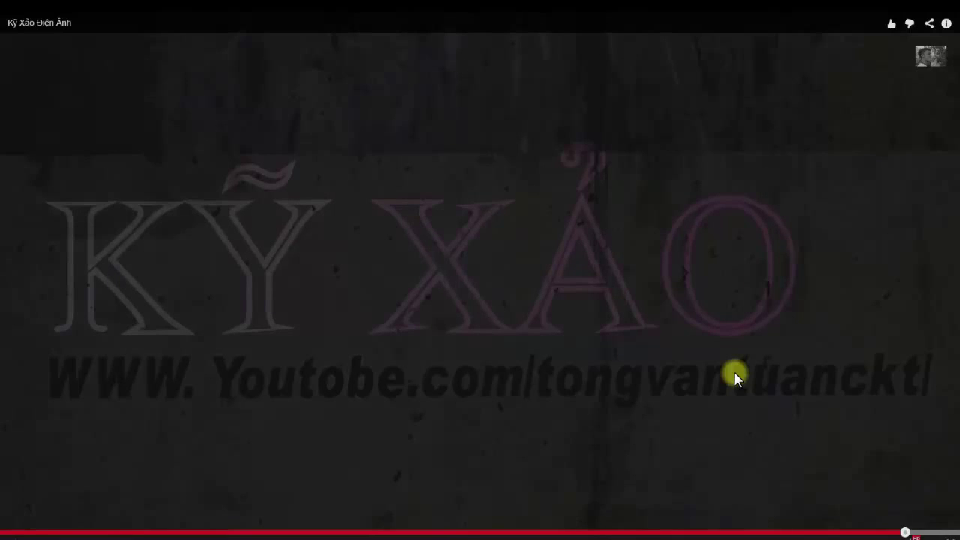
key(Escape)
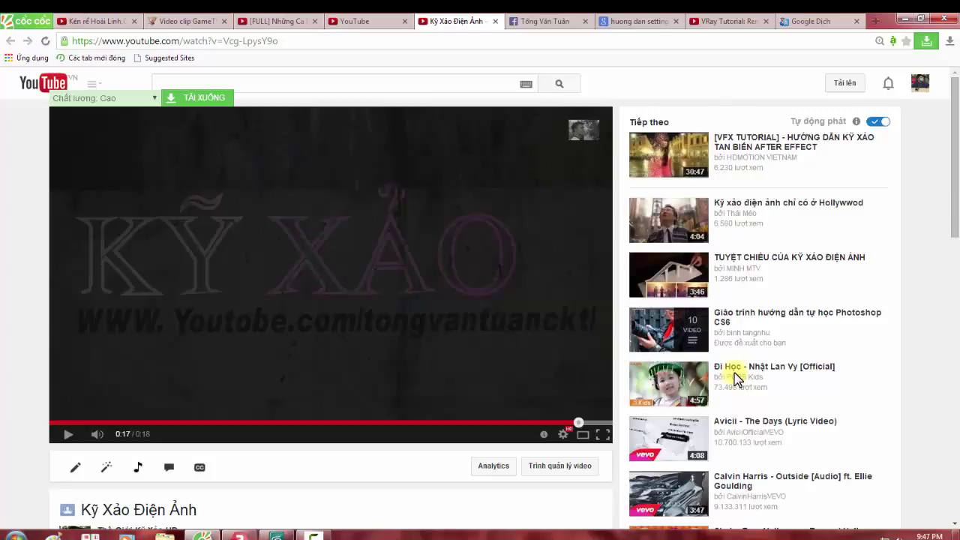
scroll(735, 379, down, 1)
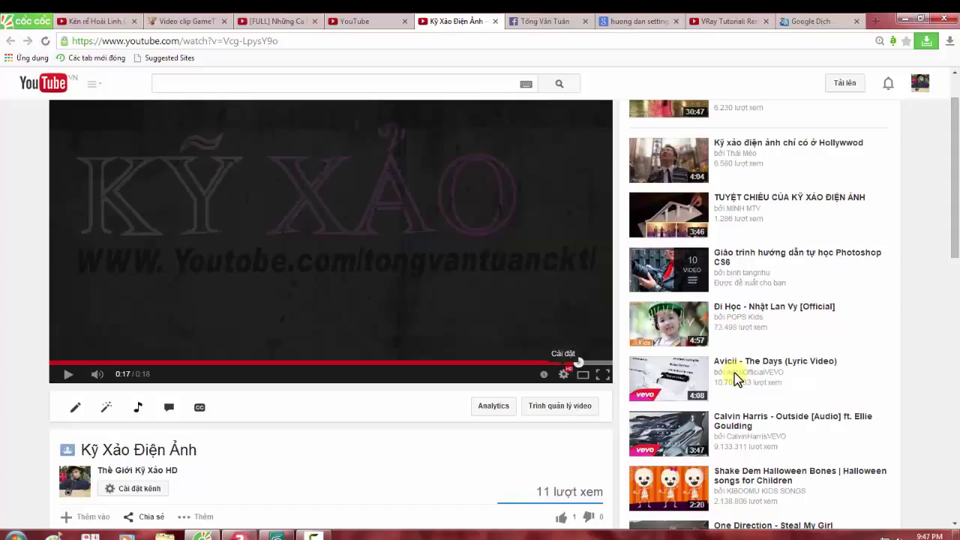
scroll(734, 378, up, 1)
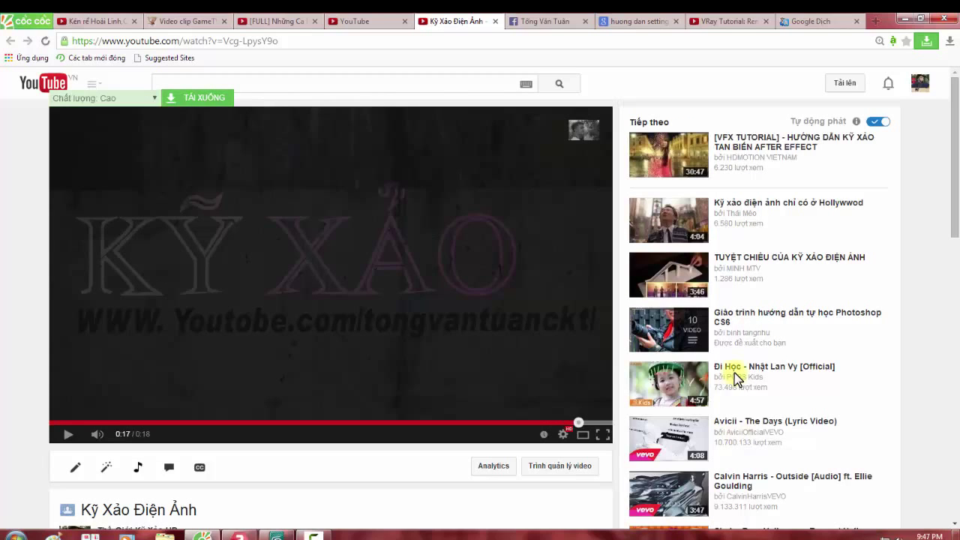
scroll(734, 379, down, 1)
scroll(734, 379, down, 1)
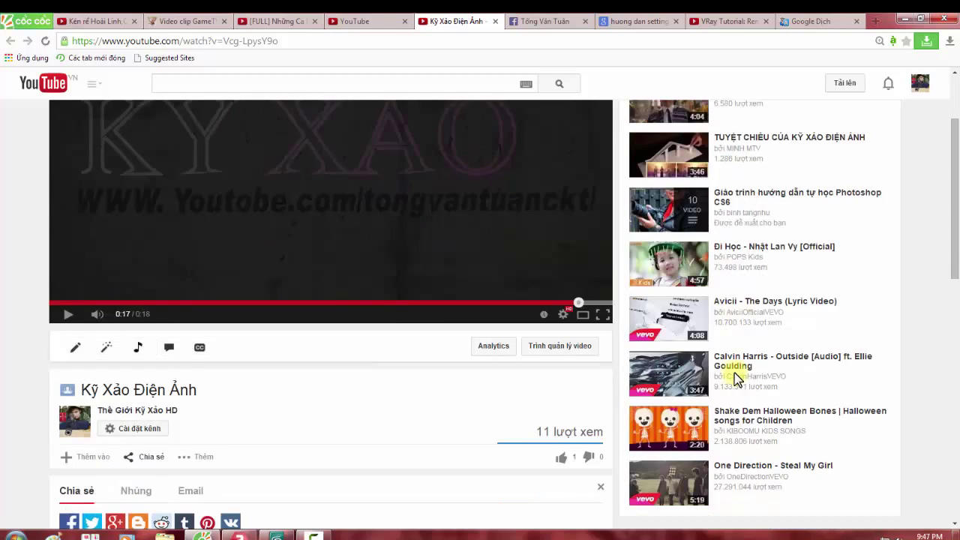
scroll(734, 379, up, 2)
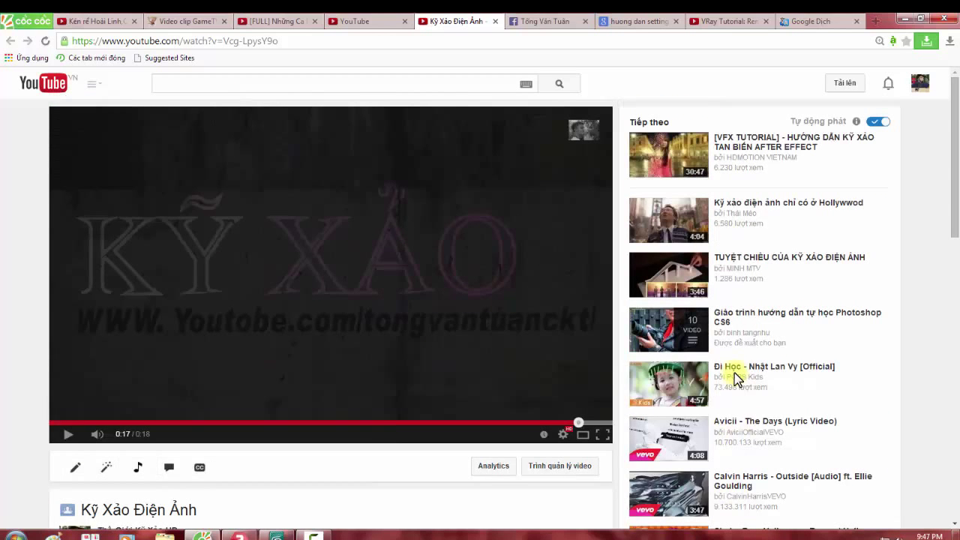
scroll(737, 379, down, 1)
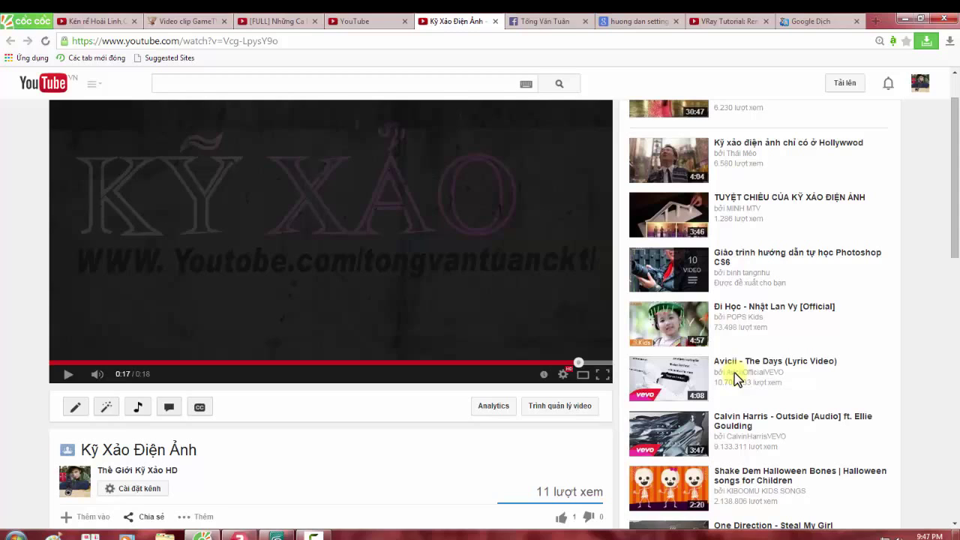
scroll(737, 379, down, 1)
scroll(737, 379, up, 1)
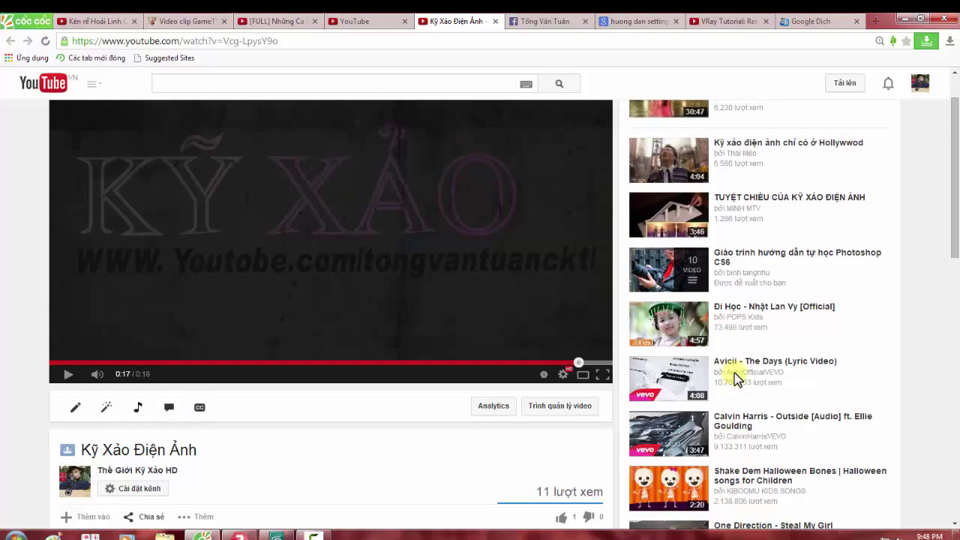
scroll(736, 379, up, 1)
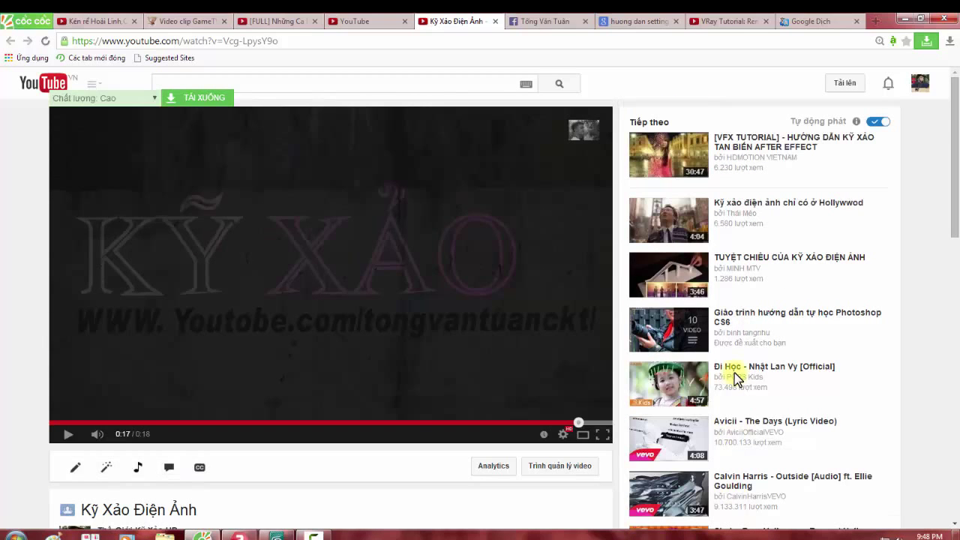
scroll(737, 378, down, 1)
scroll(737, 379, up, 1)
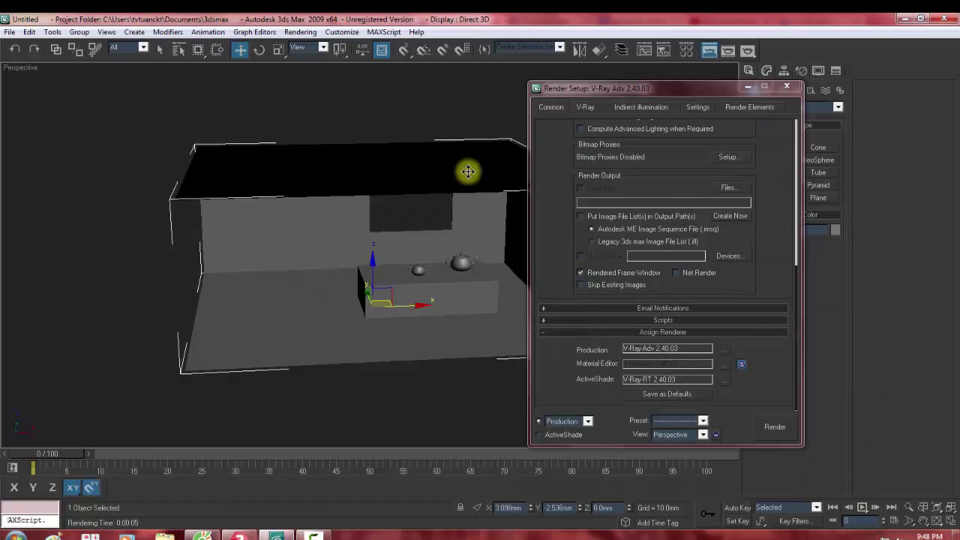
Step: Close Render Setup and orbit the Perspective view to a higher angle over the room
click(788, 88)
scroll(533, 184, down, 3)
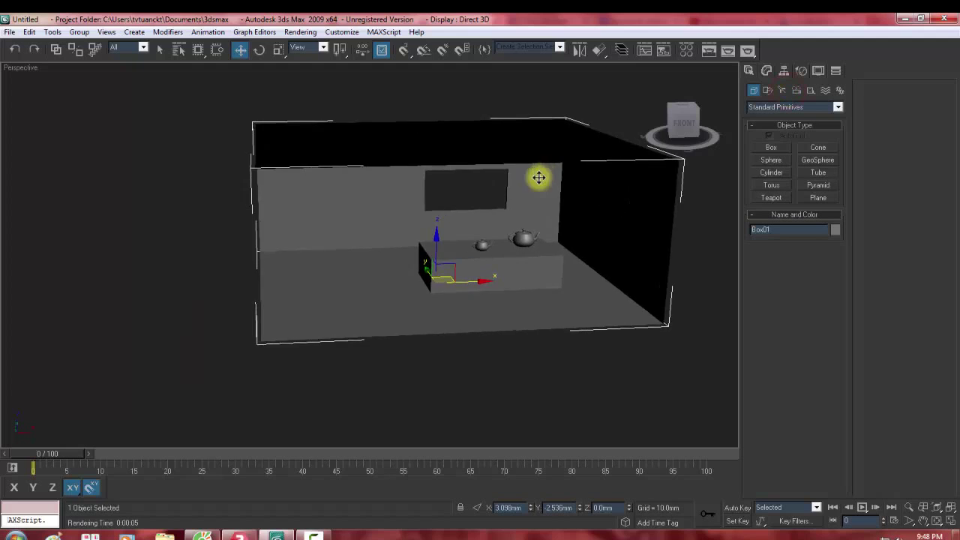
scroll(534, 237, up, 2)
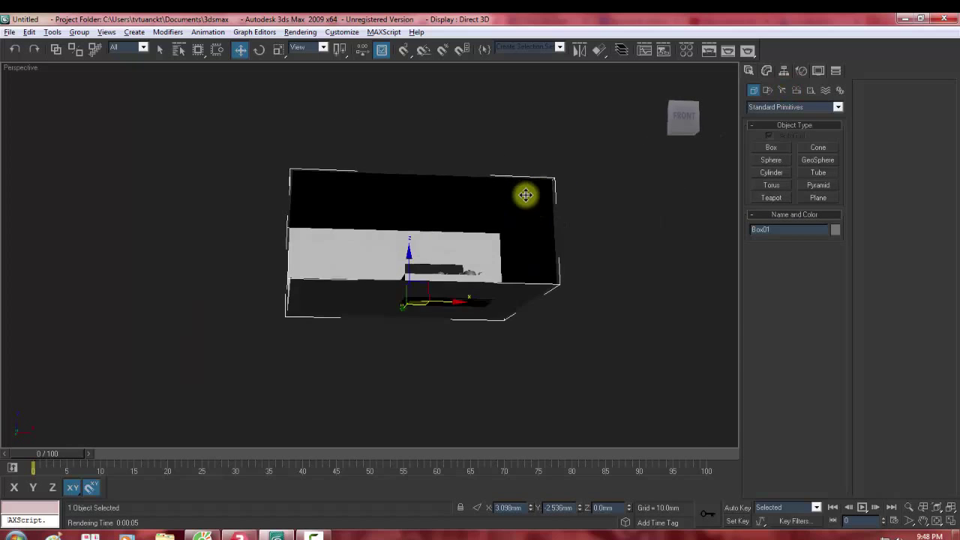
scroll(525, 195, up, 3)
scroll(515, 205, up, 3)
scroll(514, 275, up, 2)
alt+middle_drag(544, 251, 517, 193)
scroll(575, 233, up, 2)
mouse_move(575, 232)
alt+middle_down()
mouse_move(615, 274)
mouse_move(590, 258)
mouse_move(553, 278)
mouse_move(542, 268)
mouse_move(568, 262)
mouse_move(547, 259)
mouse_move(561, 277)
mouse_move(578, 270)
mouse_move(550, 255)
mouse_move(565, 212)
alt+middle_up()
scroll(600, 251, up, 2)
scroll(542, 255, up, 2)
scroll(542, 256, down, 3)
scroll(549, 255, up, 2)
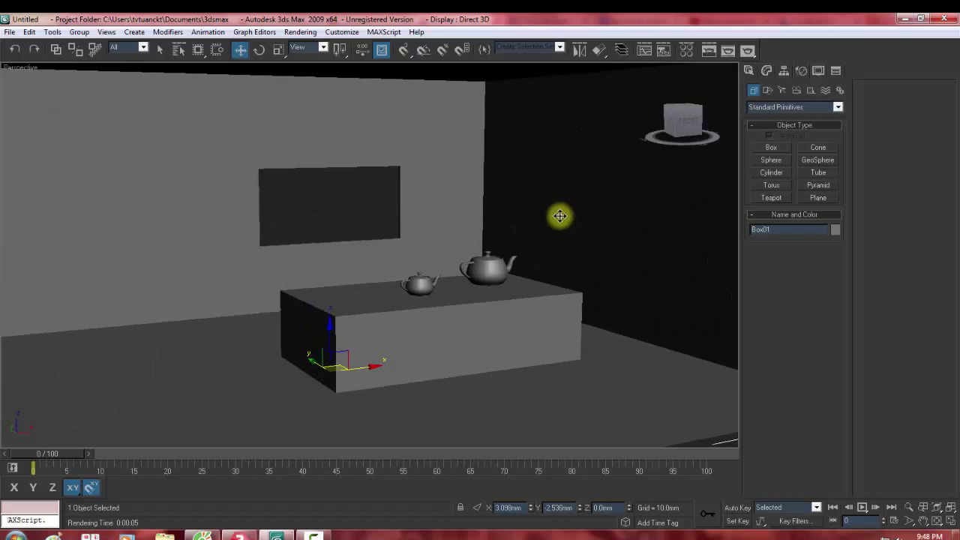
scroll(560, 216, up, 2)
scroll(550, 217, up, 1)
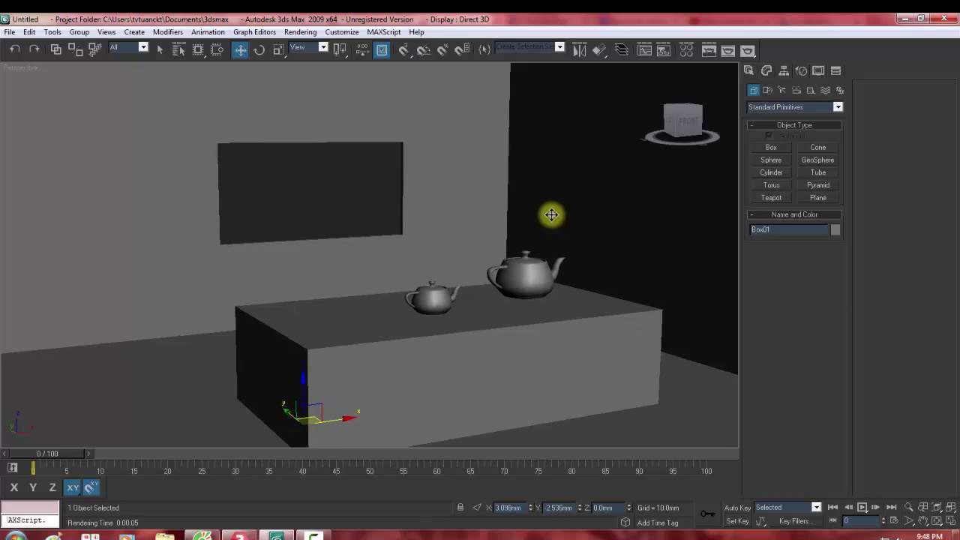
scroll(557, 246, down, 5)
alt+middle_drag(557, 247, 548, 240)
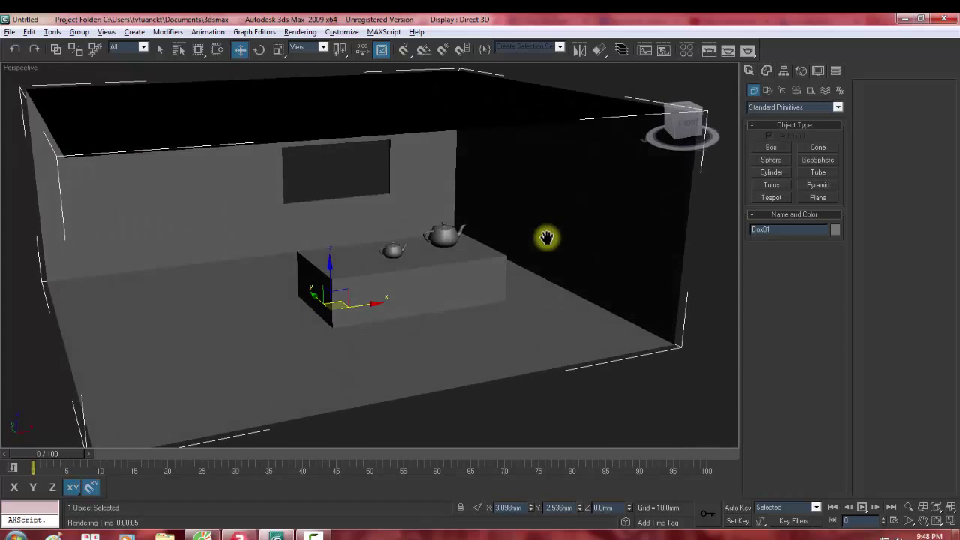
scroll(543, 238, up, 5)
middle_drag(540, 206, 541, 199)
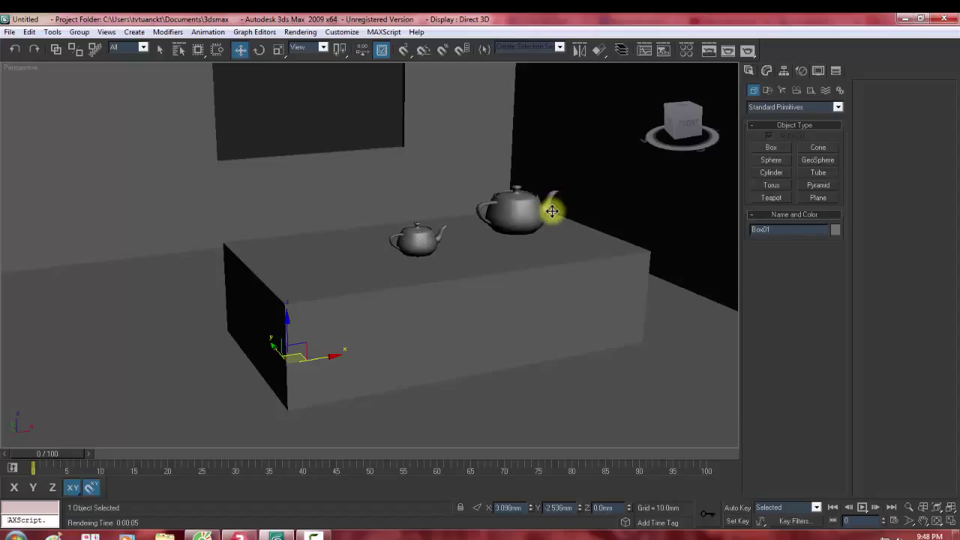
Step: Pan the view so the table shifts left and the teapots sit centred
scroll(439, 248, down, 4)
scroll(442, 245, up, 2)
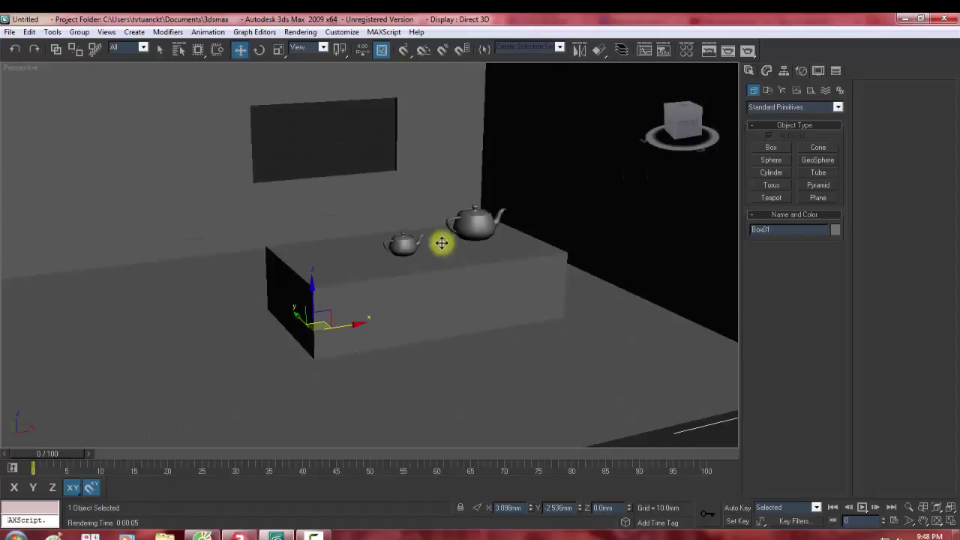
scroll(480, 221, up, 2)
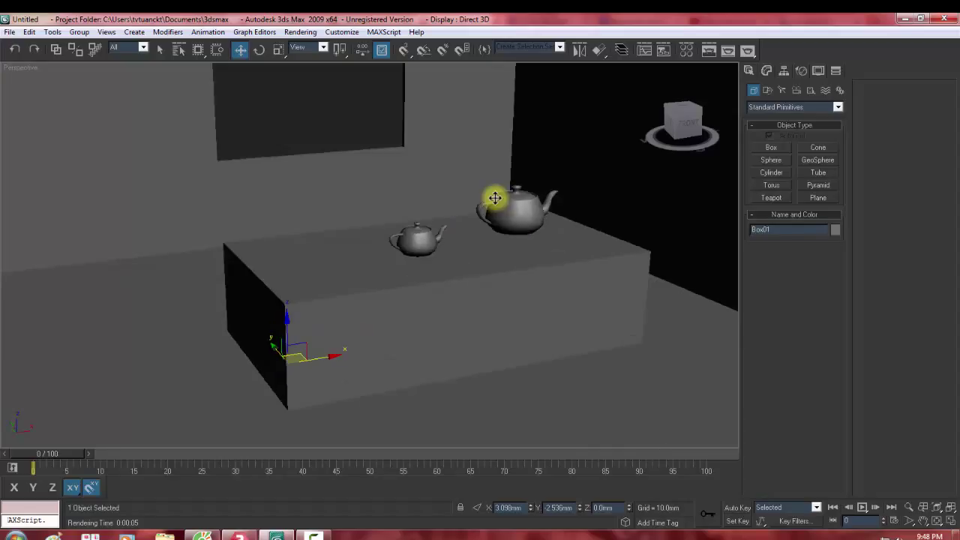
scroll(494, 198, down, 3)
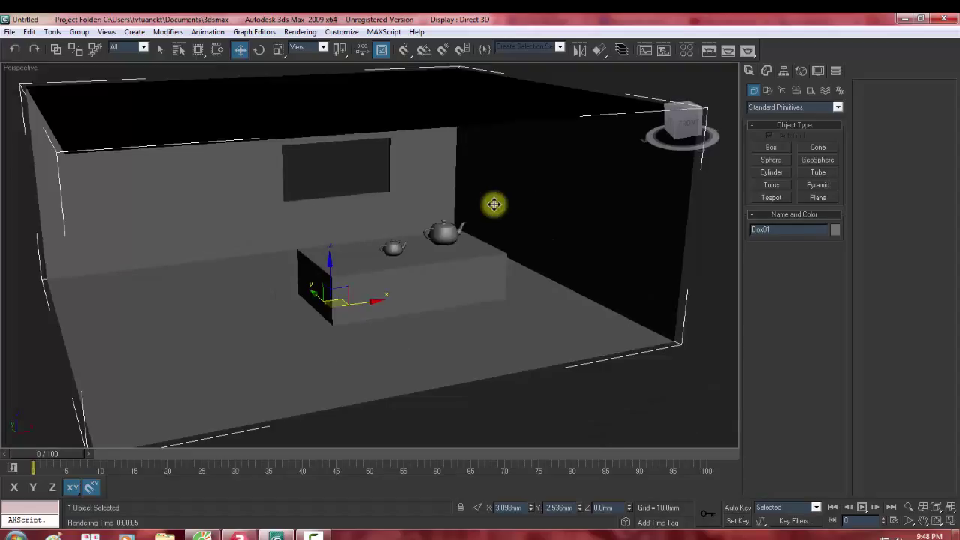
scroll(494, 207, up, 2)
scroll(497, 208, up, 1)
scroll(465, 225, down, 1)
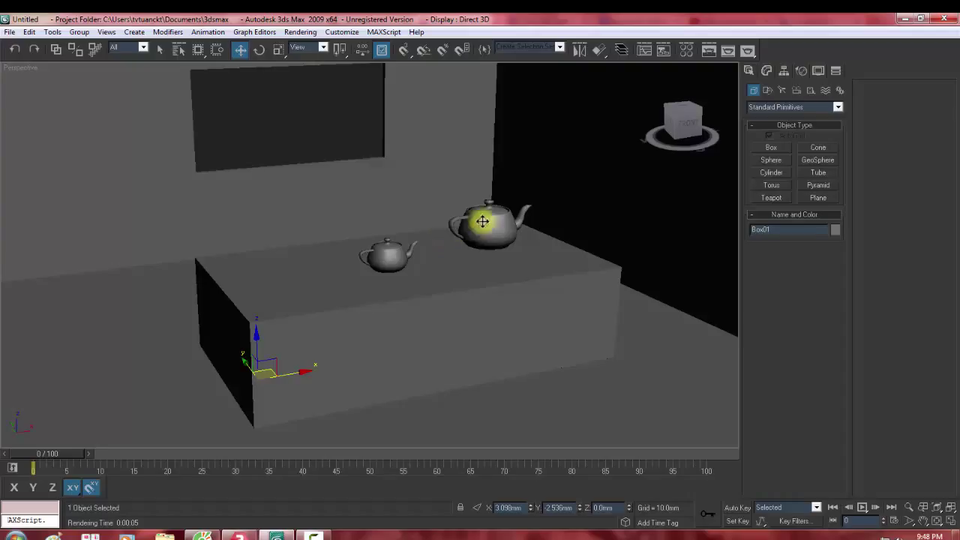
middle_drag(482, 221, 443, 243)
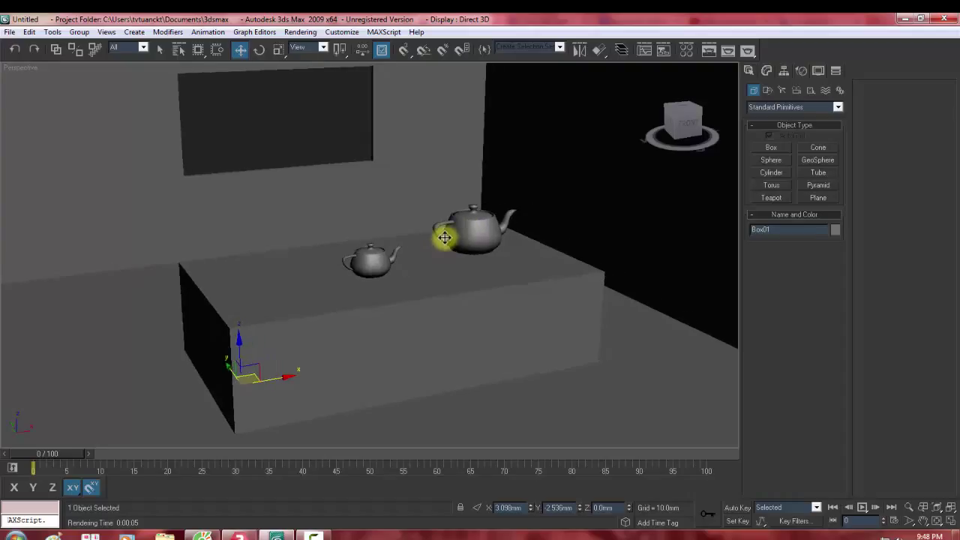
middle_drag(446, 235, 448, 231)
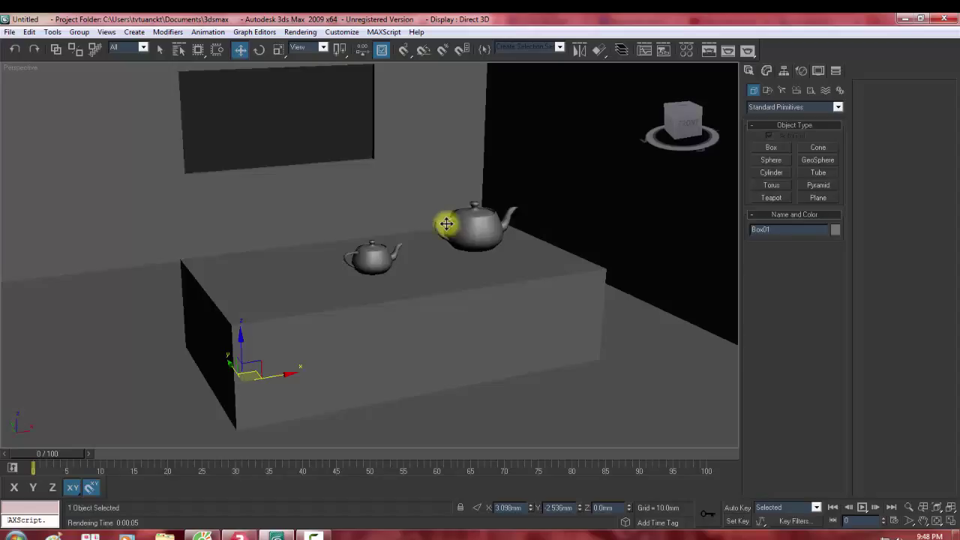
Step: Adjust the zoom until the box table and both teapots fit fully in view
scroll(446, 223, down, 4)
scroll(693, 204, down, 2)
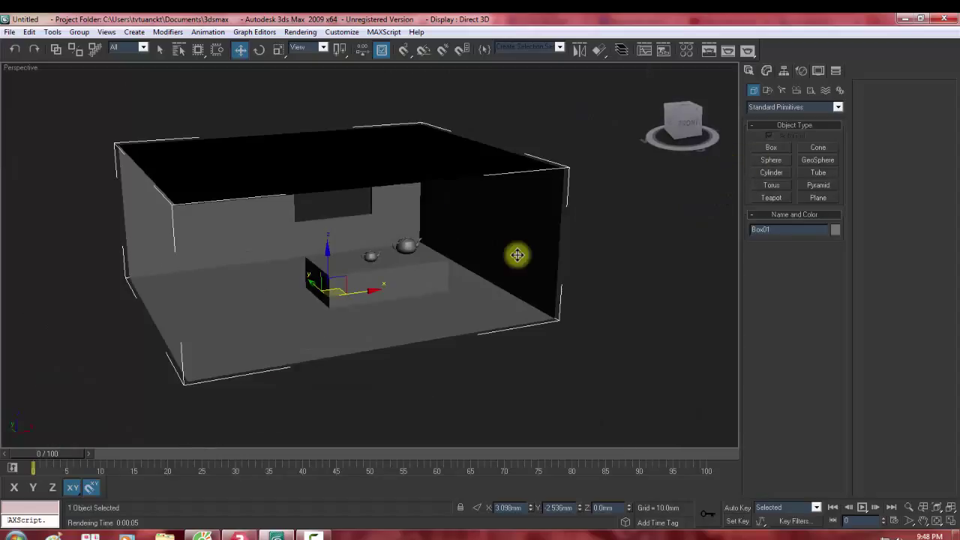
scroll(517, 255, up, 3)
scroll(517, 255, up, 2)
scroll(524, 238, down, 1)
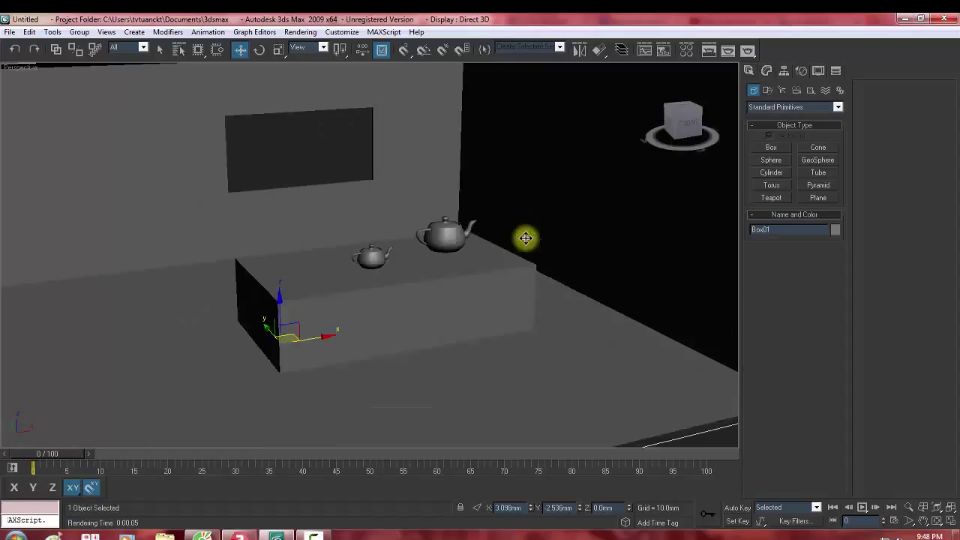
scroll(524, 238, up, 1)
scroll(524, 238, down, 1)
scroll(517, 224, down, 1)
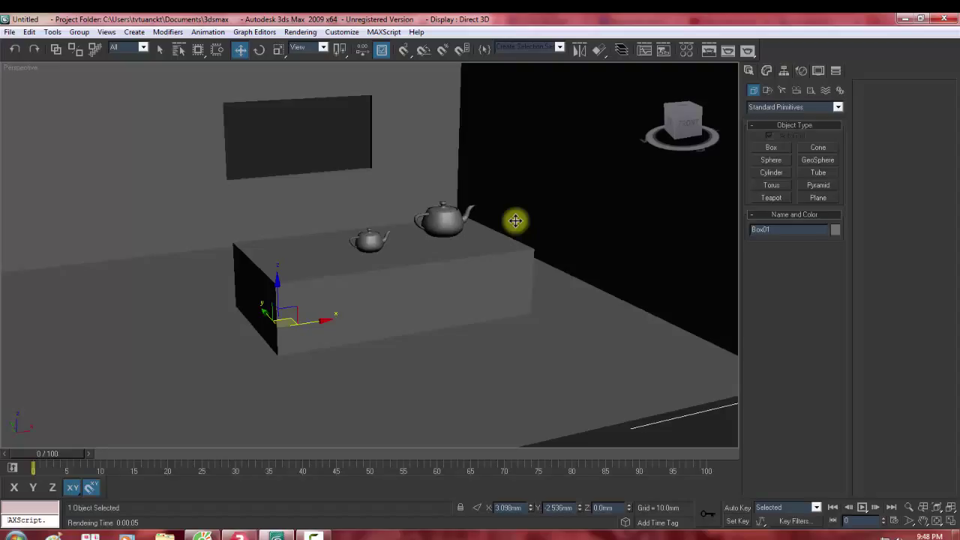
scroll(487, 253, up, 2)
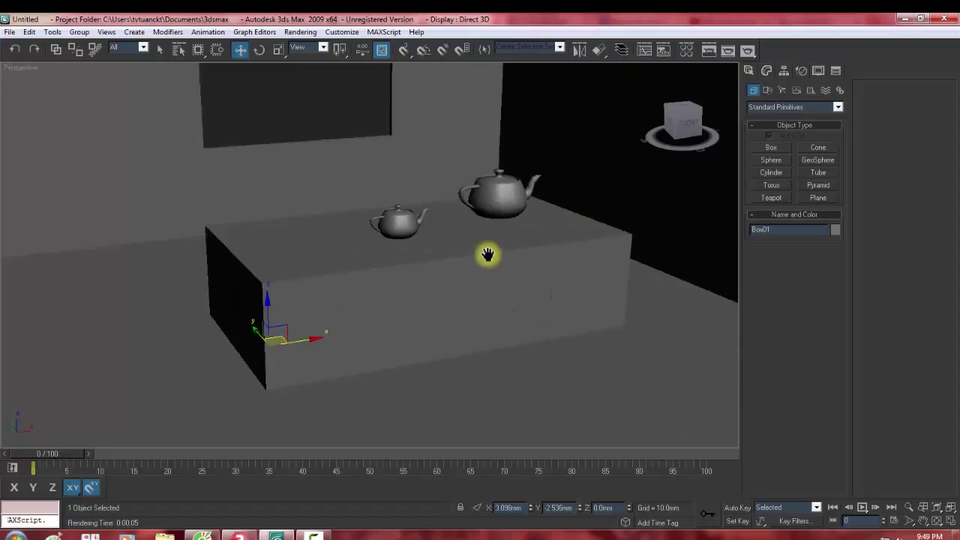
scroll(488, 254, up, 2)
scroll(487, 253, up, 2)
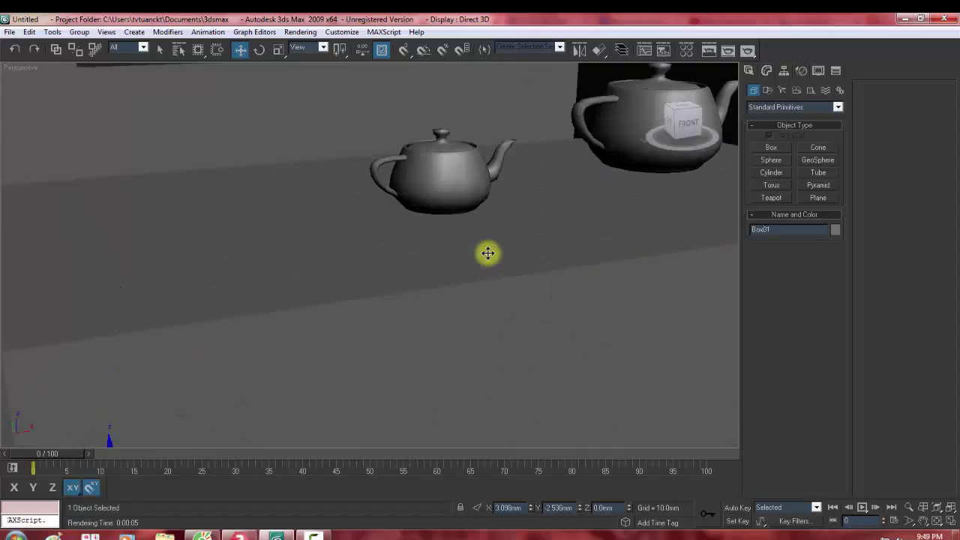
scroll(538, 240, down, 1)
scroll(538, 240, down, 1)
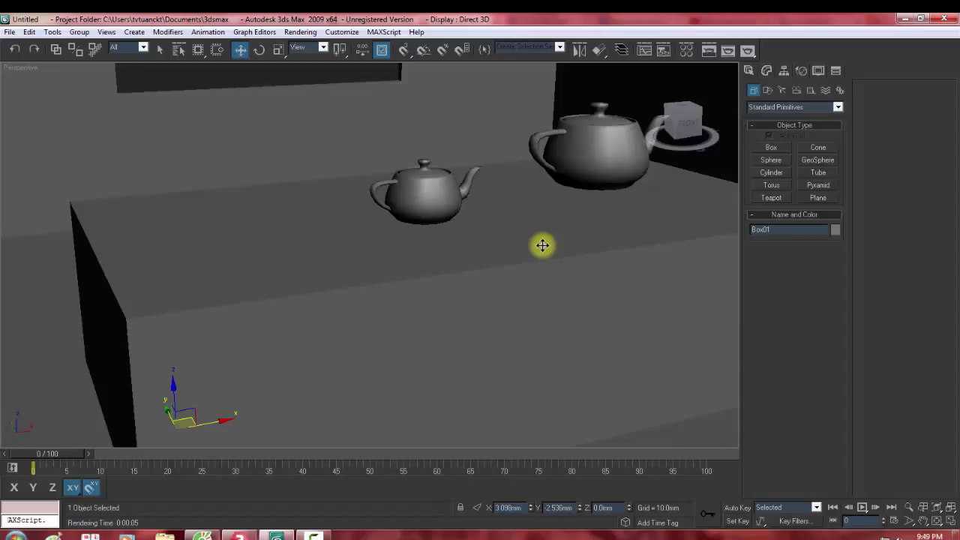
scroll(533, 238, down, 4)
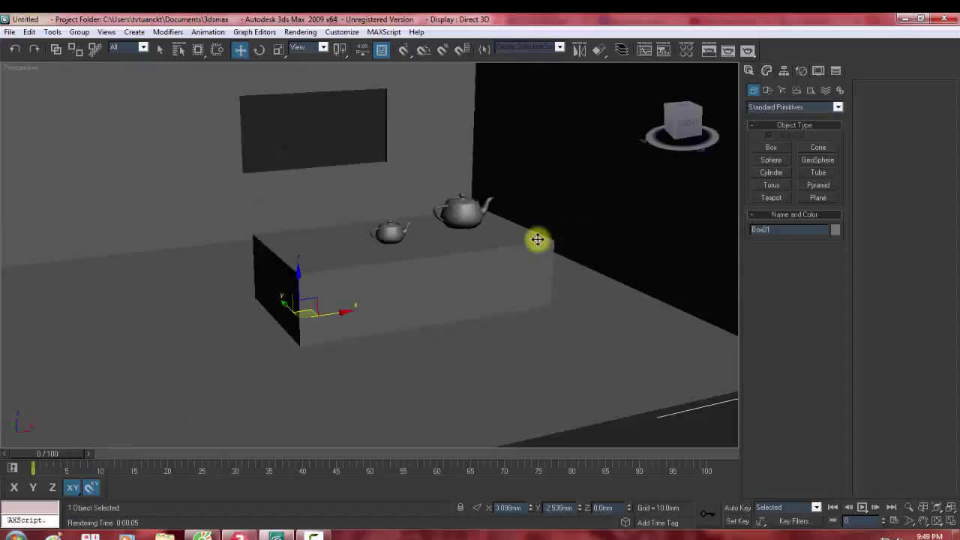
scroll(517, 240, up, 2)
scroll(507, 233, up, 2)
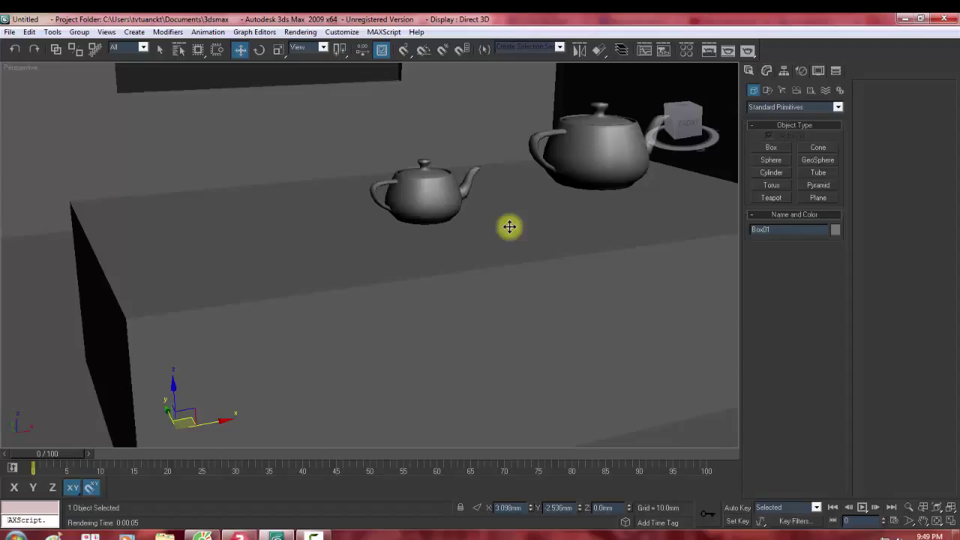
scroll(420, 291, down, 1)
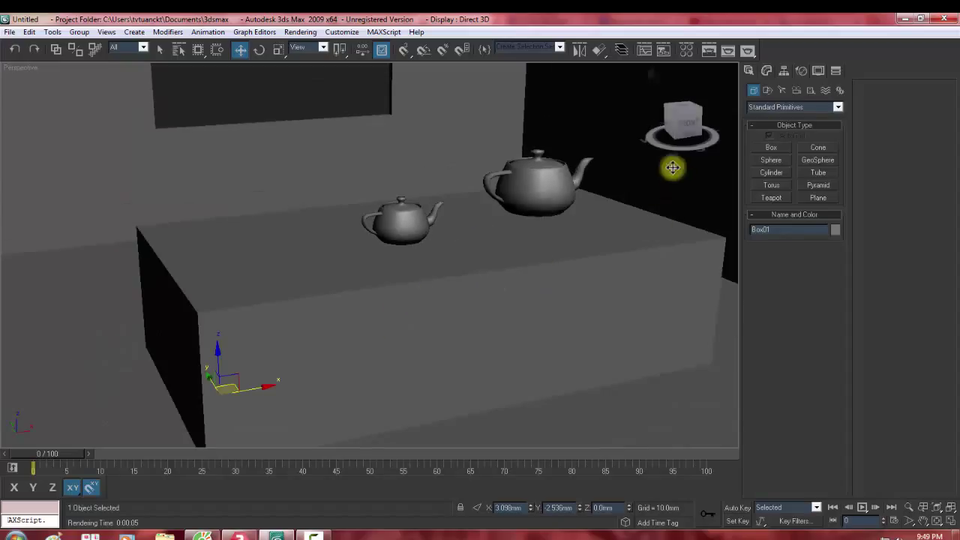
Step: Show the Lights creation options, try the VRay category, then return to Standard lights
click(780, 90)
click(787, 107)
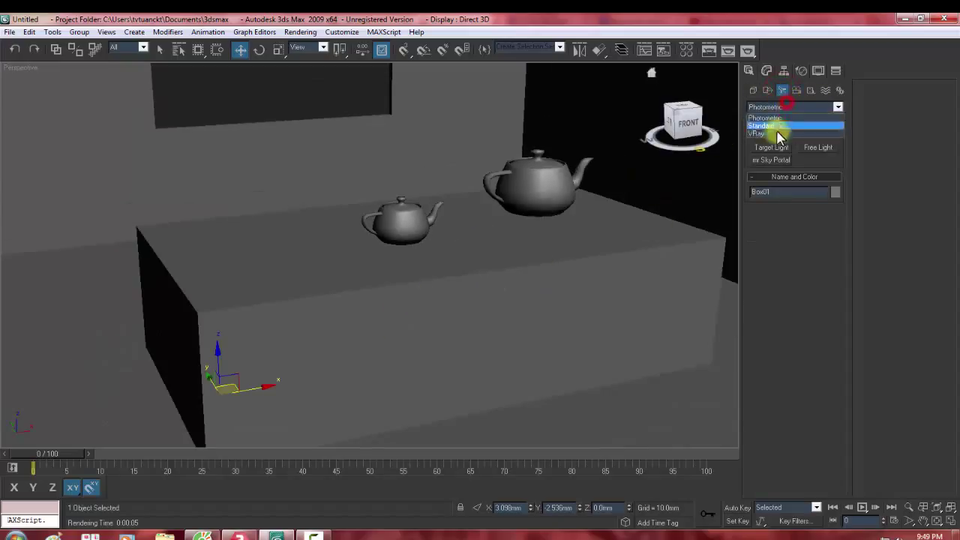
click(775, 129)
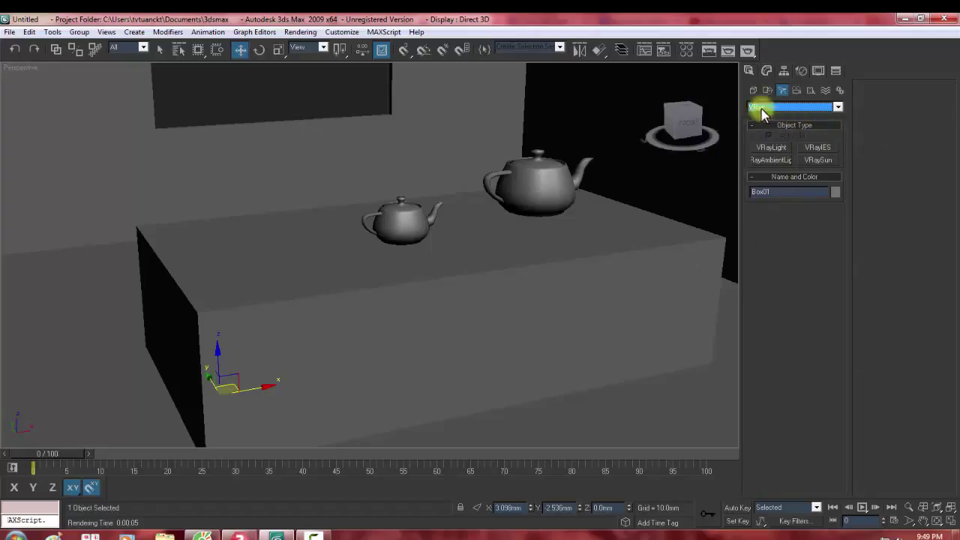
click(782, 88)
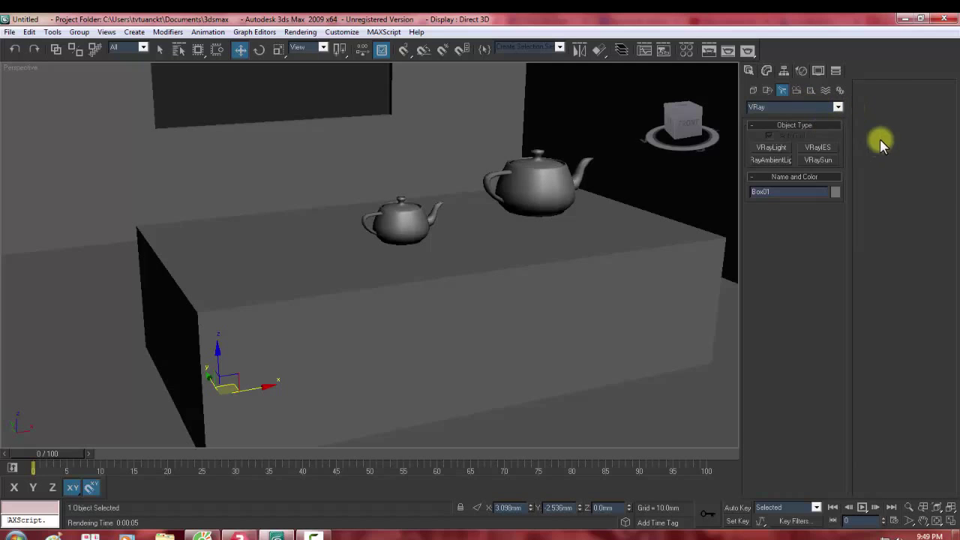
click(778, 108)
click(770, 125)
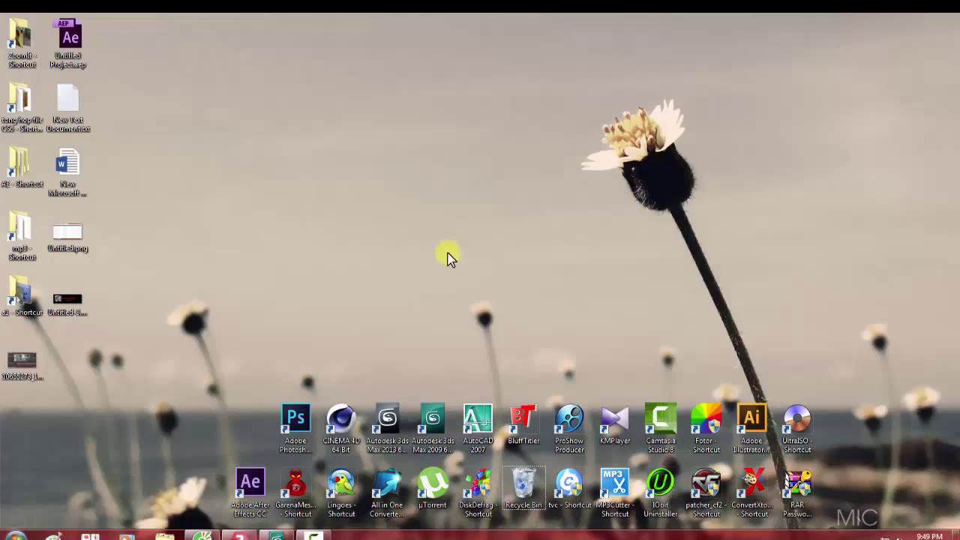
Step: Run ZoomIt.exe from E:\ZoomIt, accept the security warning, close the folder and return to 3ds Max
right_click(444, 234)
mouse_move(471, 238)
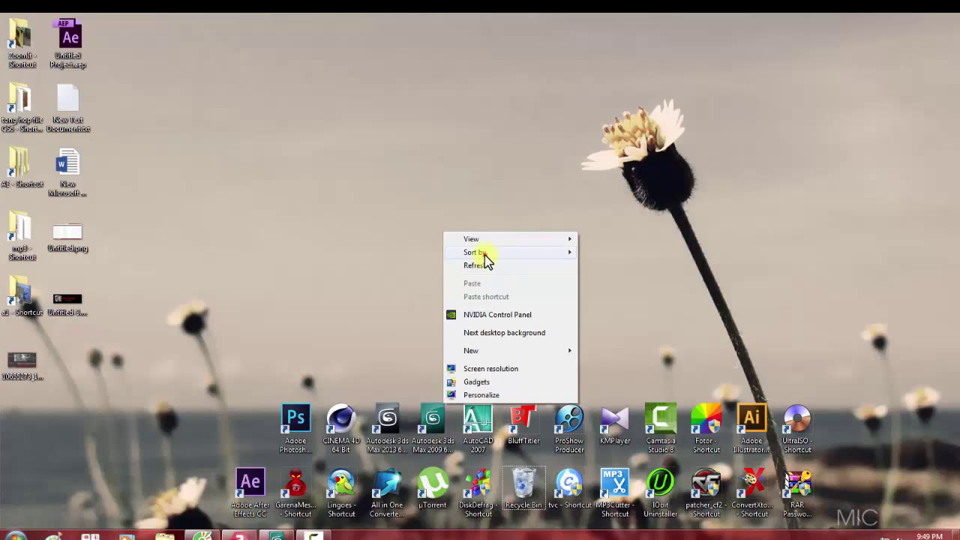
click(13, 43)
double_click(12, 43)
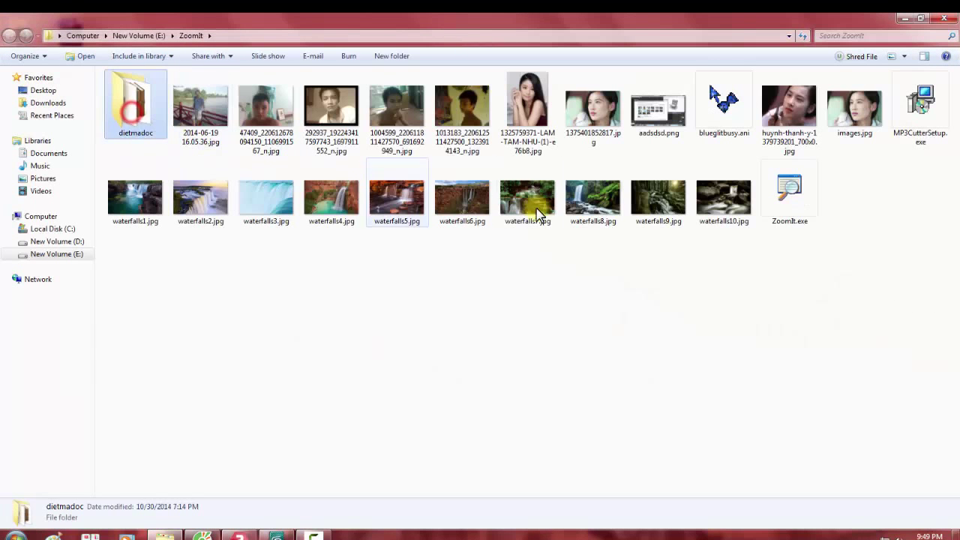
double_click(799, 212)
click(511, 287)
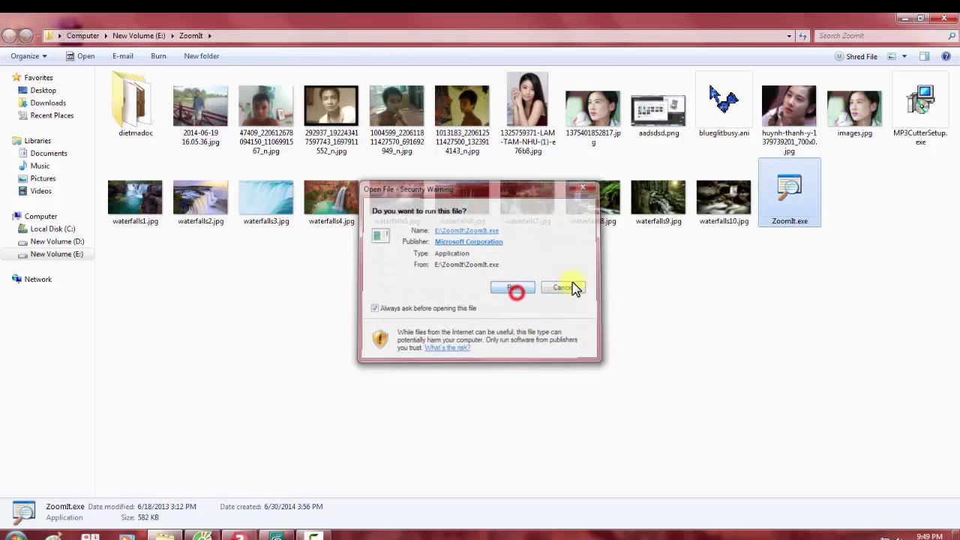
click(941, 21)
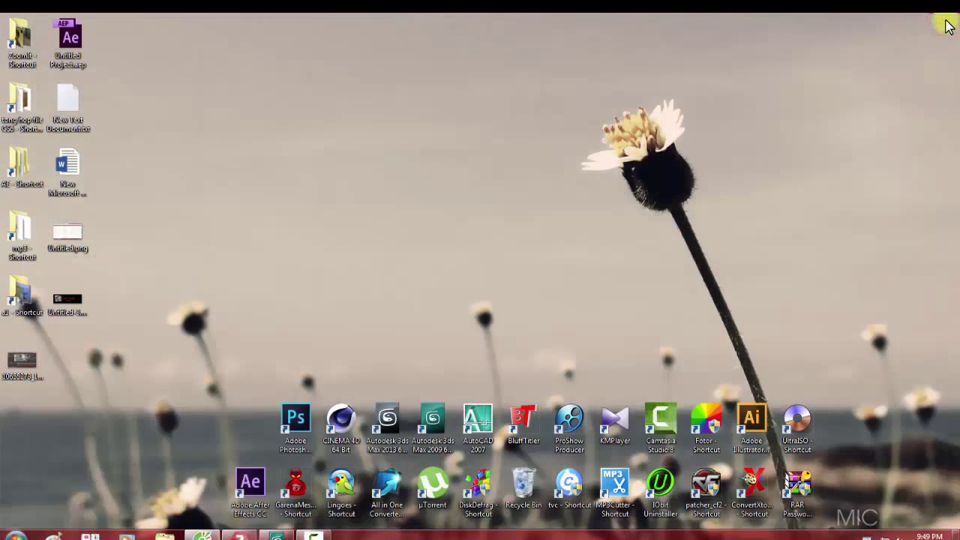
click(277, 535)
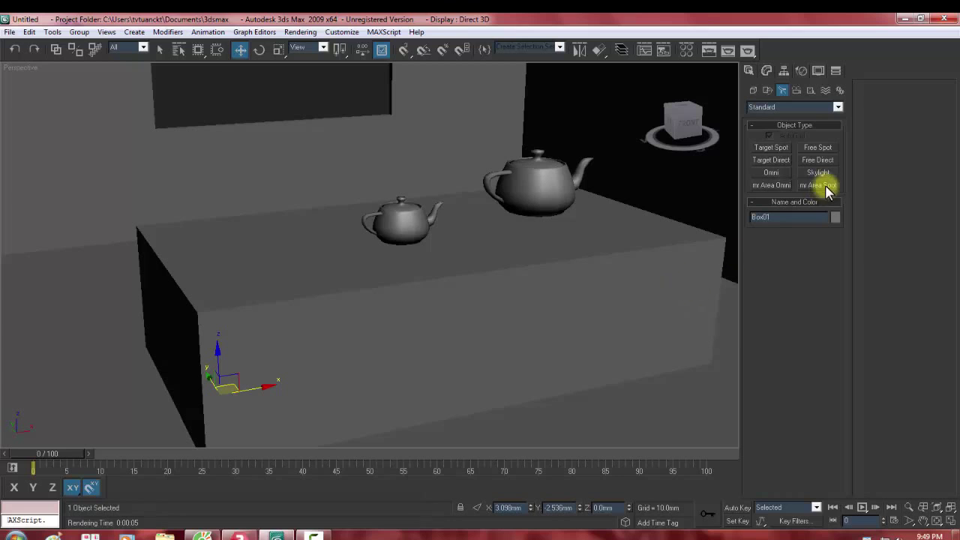
Step: Magnify the screen with ZoomIt and outline the Lights tab and category dropdown
click(700, 220)
key(ctrl+1)
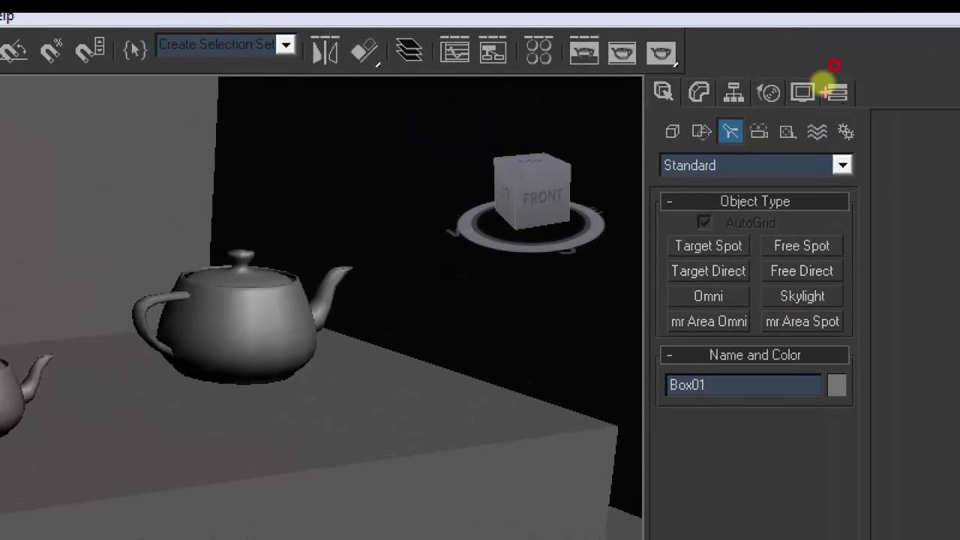
click(830, 65)
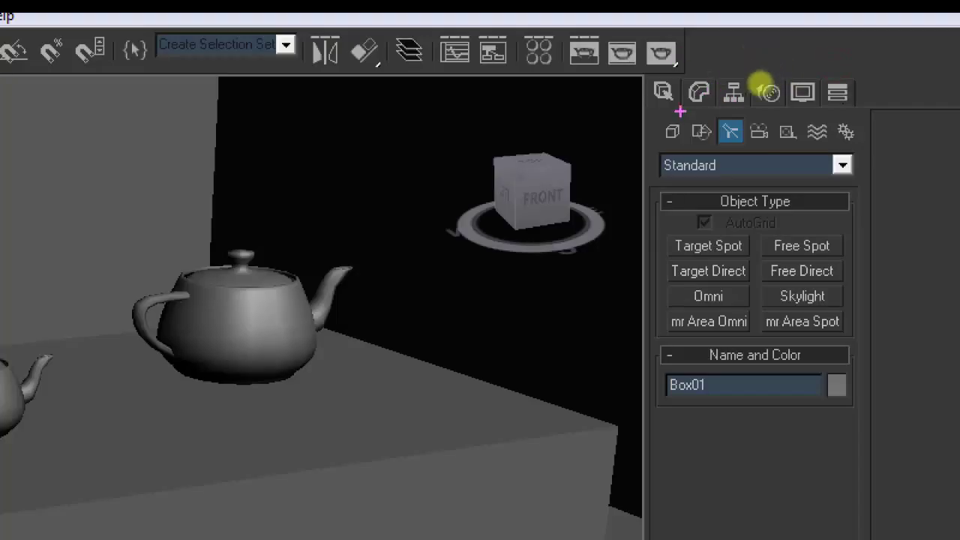
ctrl+drag(712, 111, 765, 156)
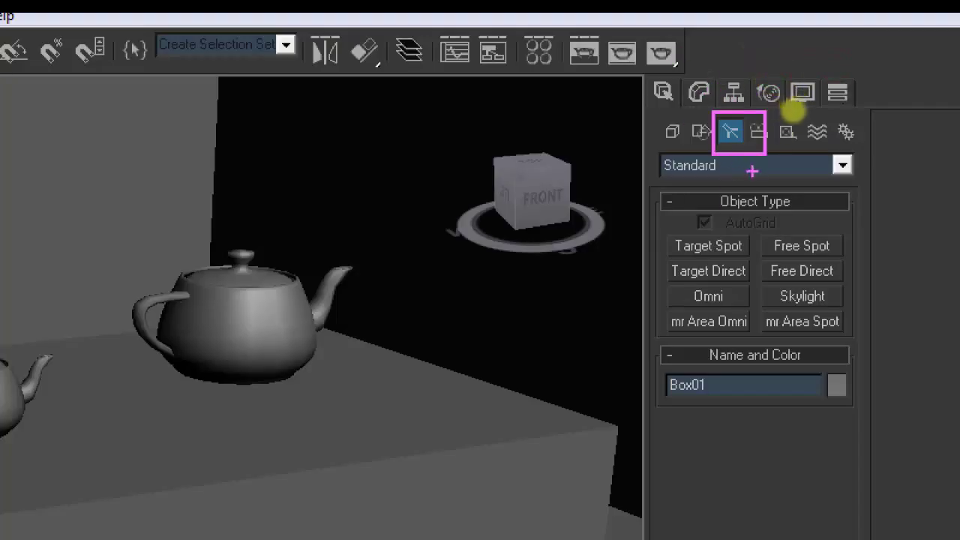
click(752, 94)
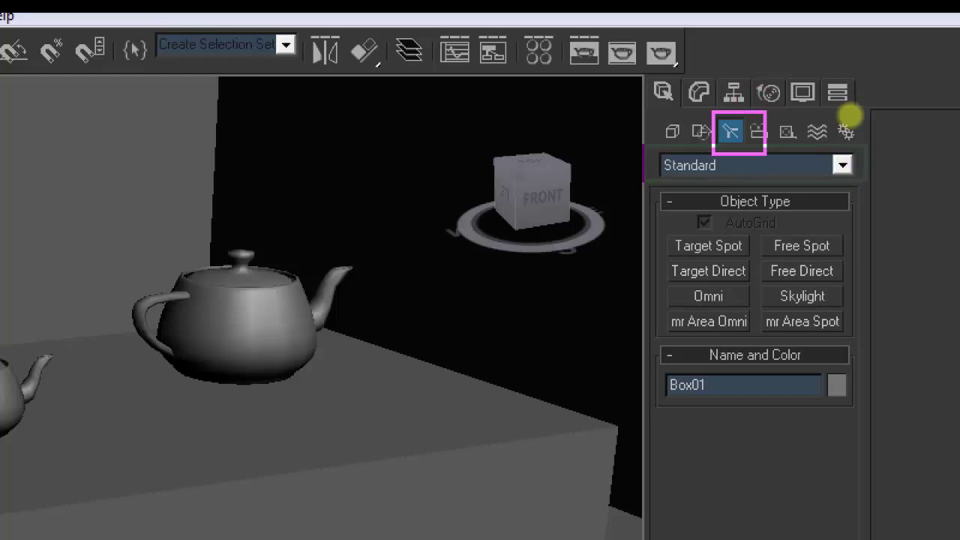
ctrl+drag(643, 145, 867, 180)
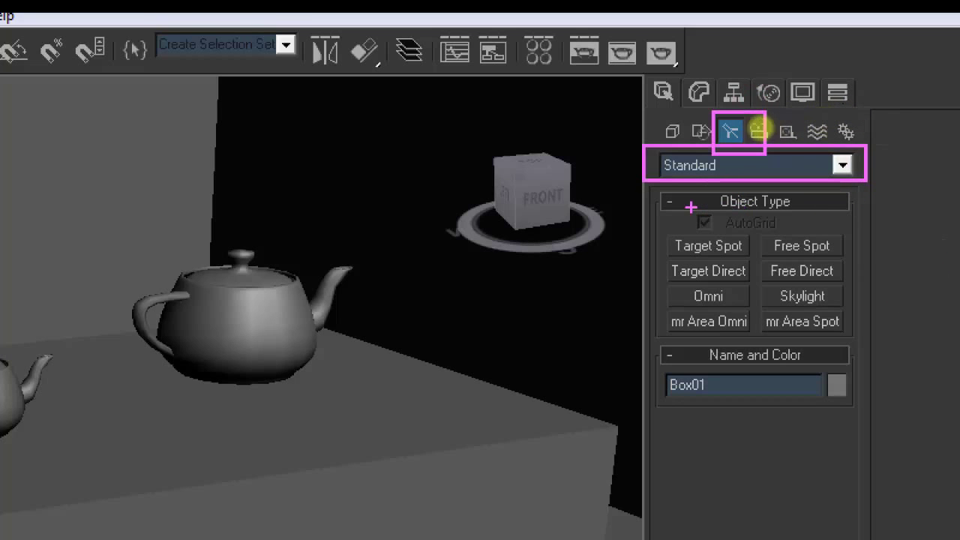
key(Escape)
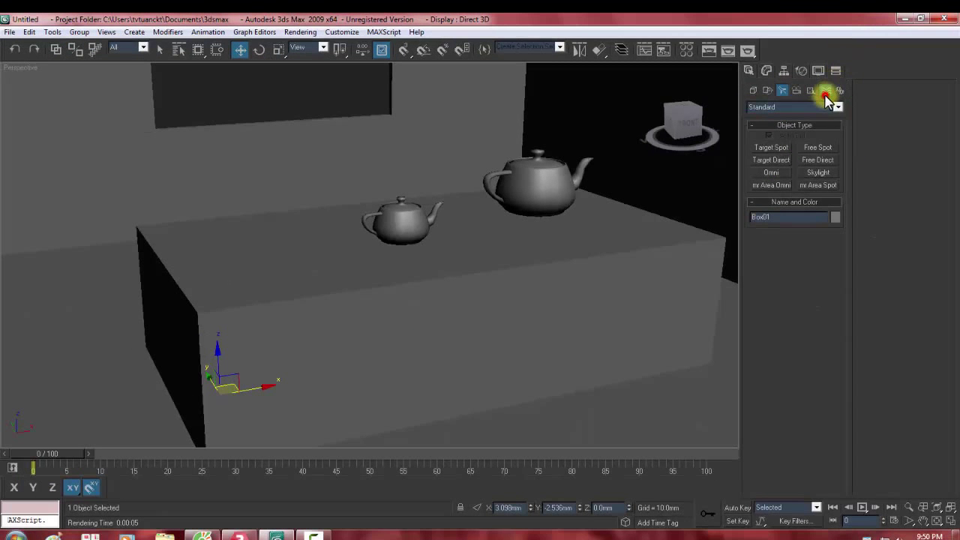
Step: Set the light category to VRay and re-expand the Object Type rollout
click(791, 105)
click(780, 140)
click(780, 113)
click(773, 134)
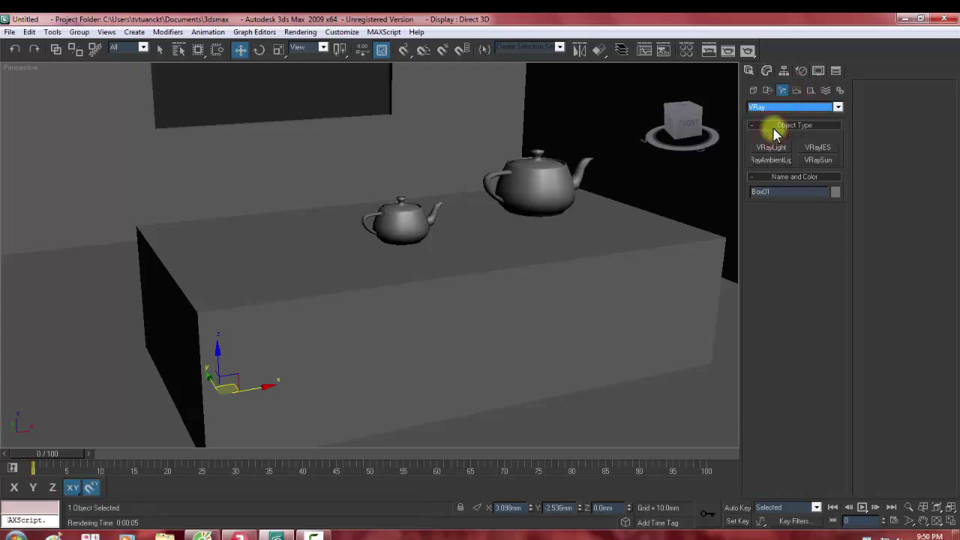
click(838, 125)
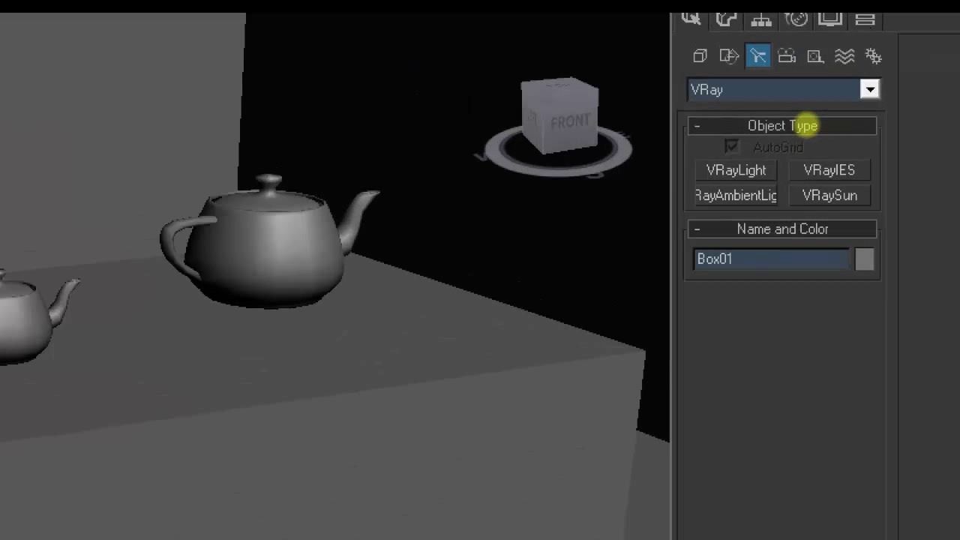
click(806, 125)
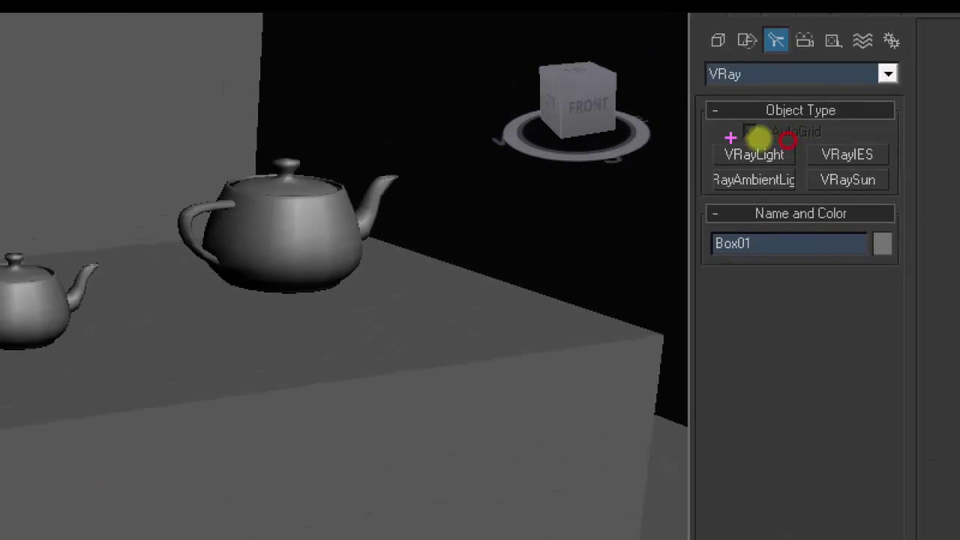
click(750, 137)
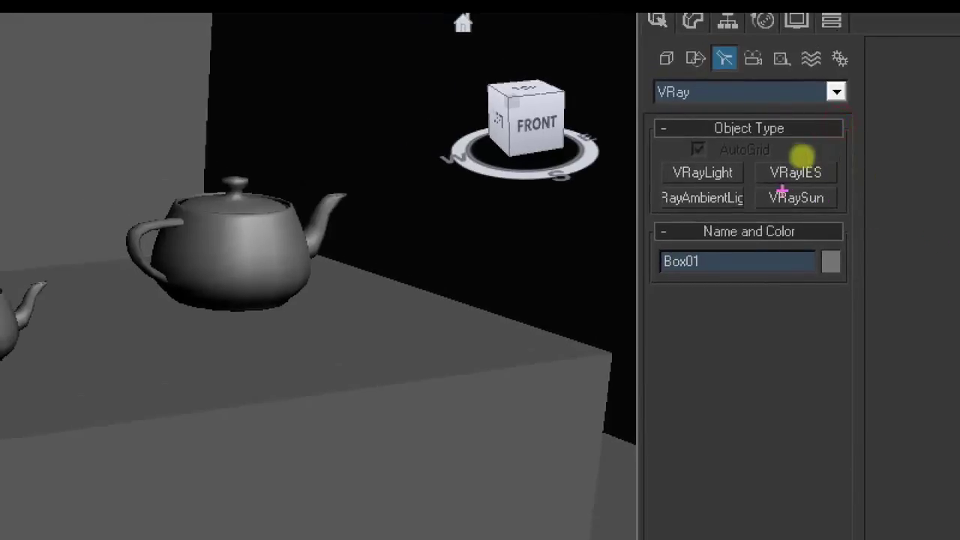
click(796, 154)
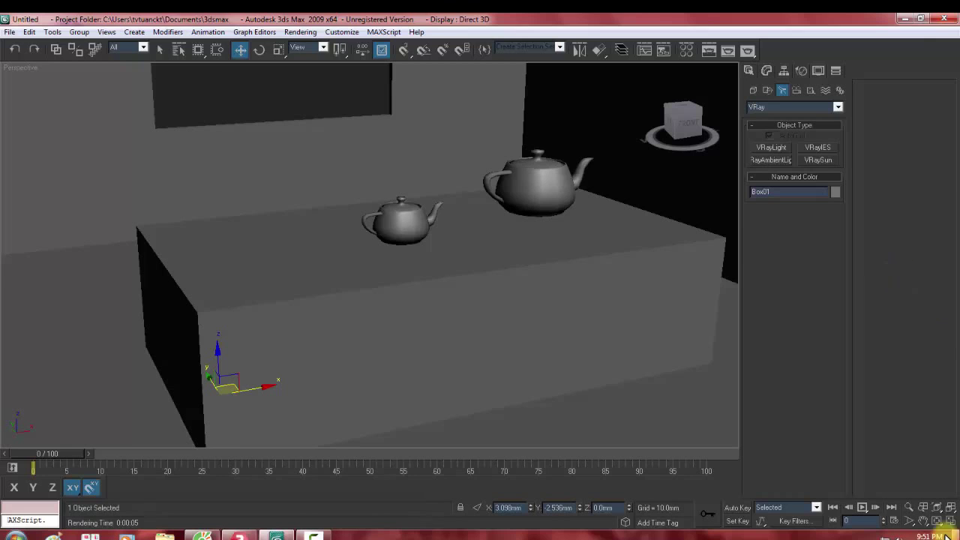
click(952, 532)
Step: Refresh the desktop and open the New Volume (E:) drive from Computer
right_click(646, 290)
click(696, 320)
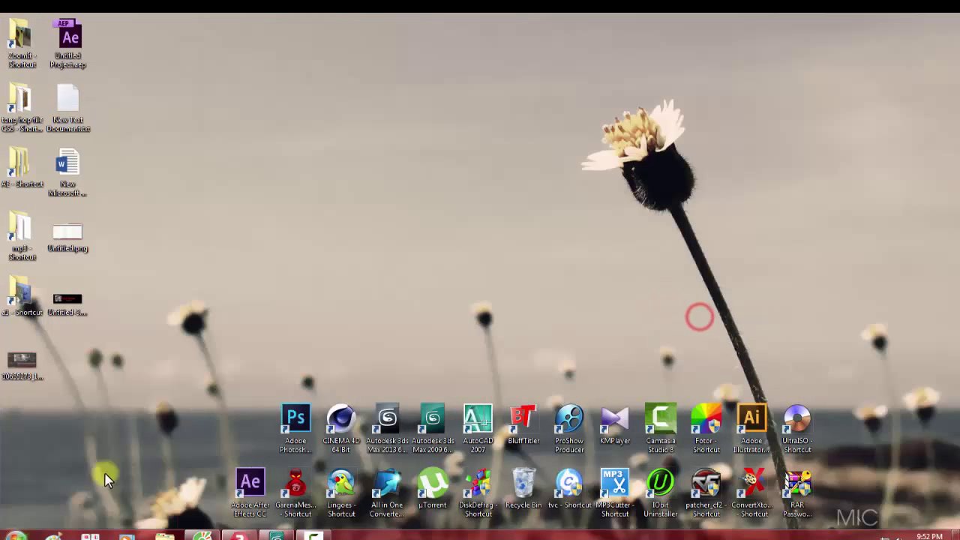
click(15, 533)
click(215, 317)
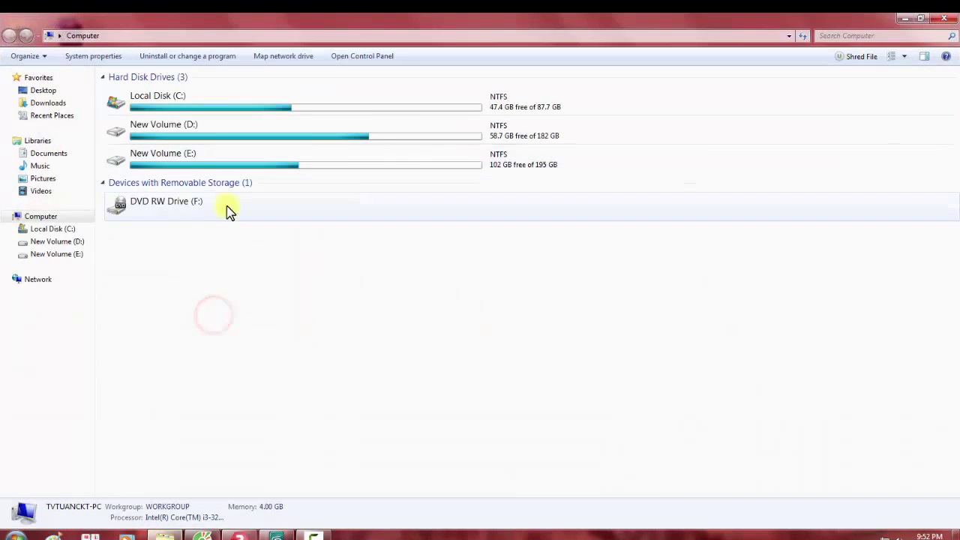
click(257, 128)
click(252, 163)
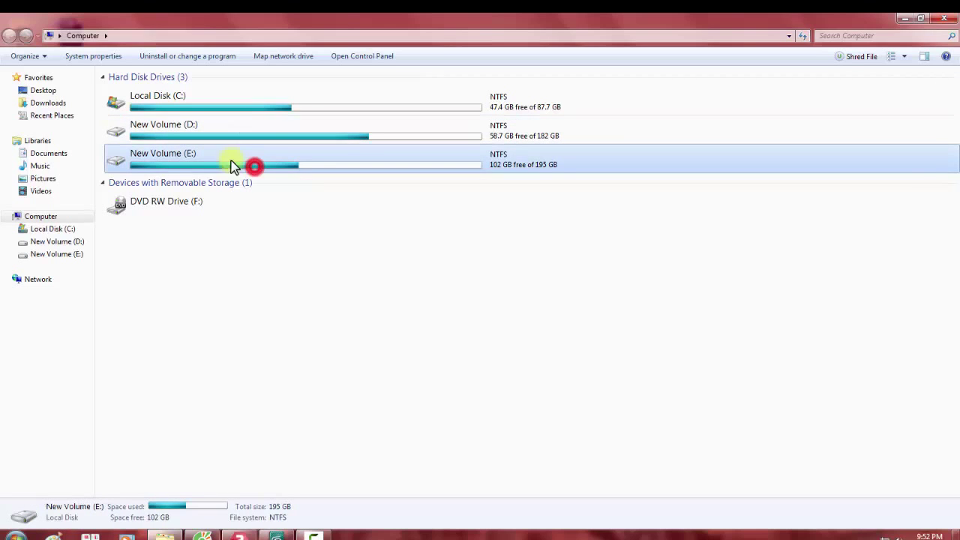
double_click(154, 154)
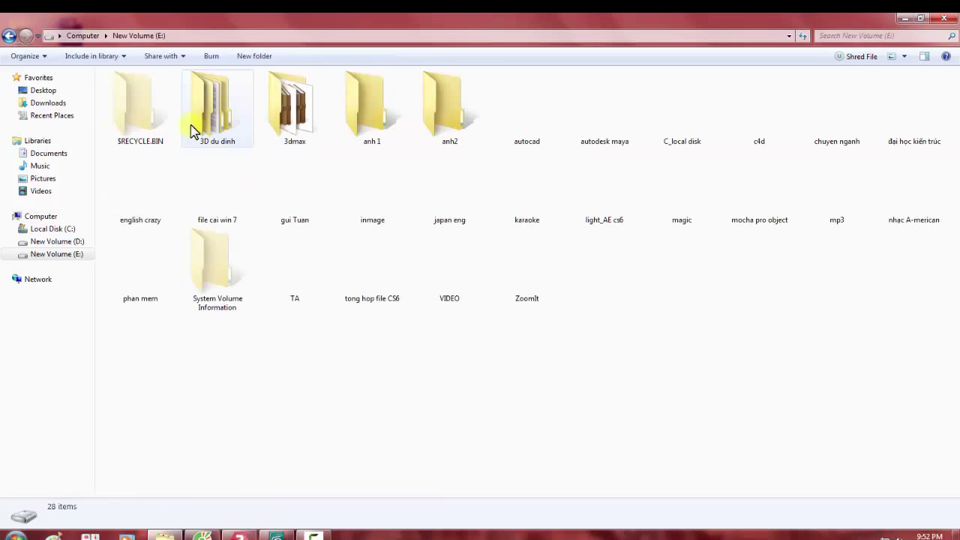
Step: Browse E:\3dmax to the EIS folder and open readme01.jpg
double_click(287, 122)
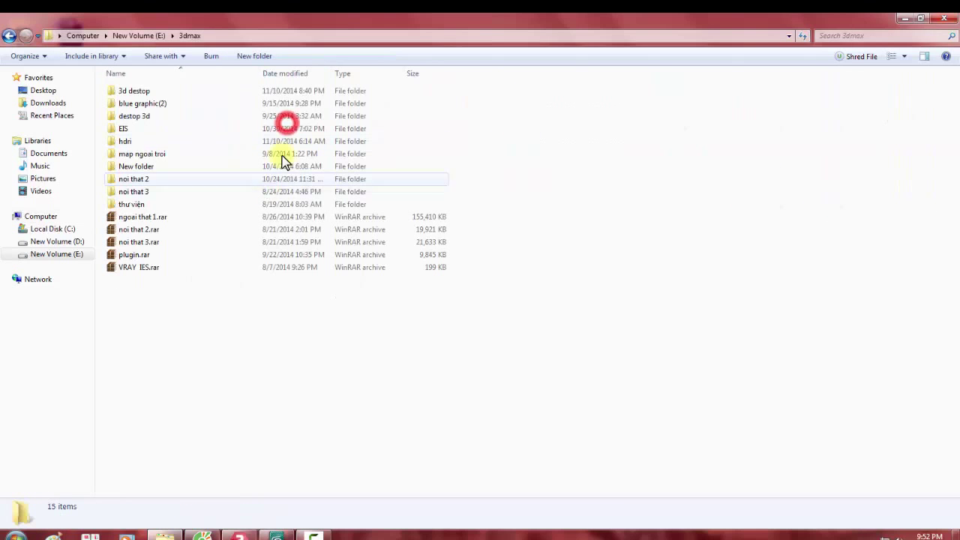
double_click(150, 92)
click(9, 38)
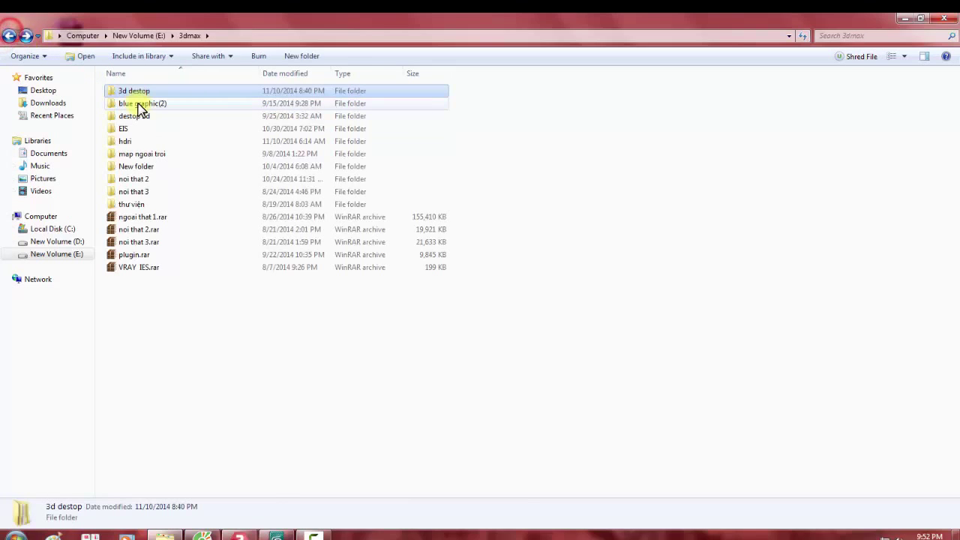
double_click(138, 102)
click(9, 36)
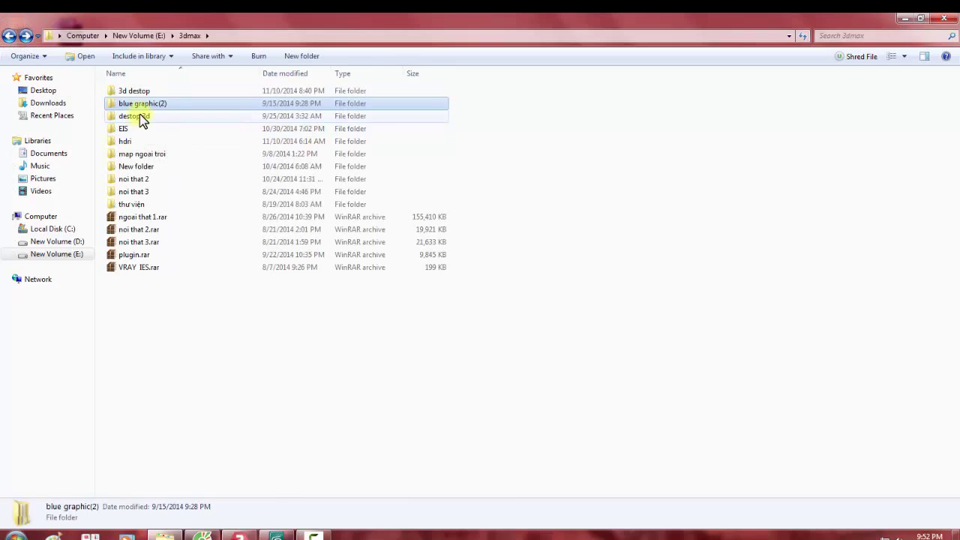
double_click(129, 129)
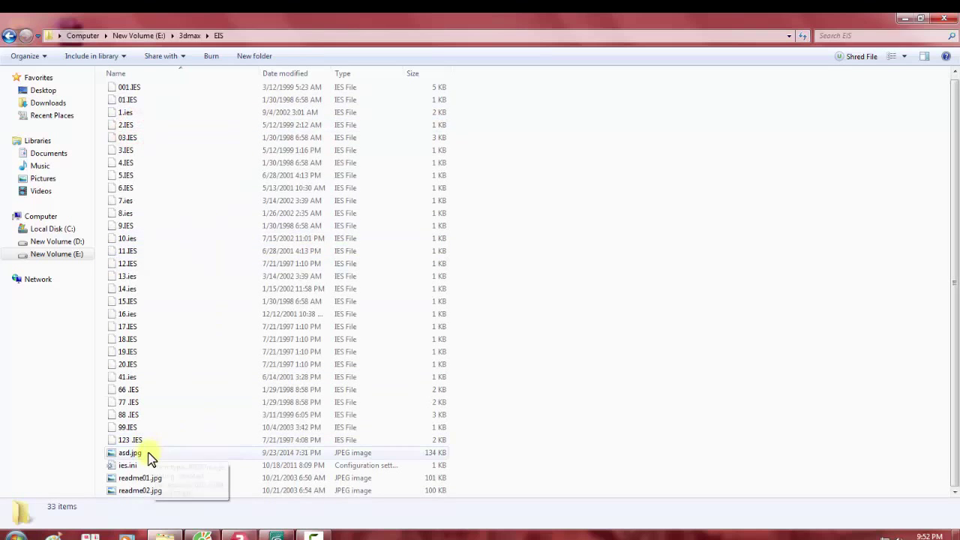
click(143, 480)
double_click(143, 480)
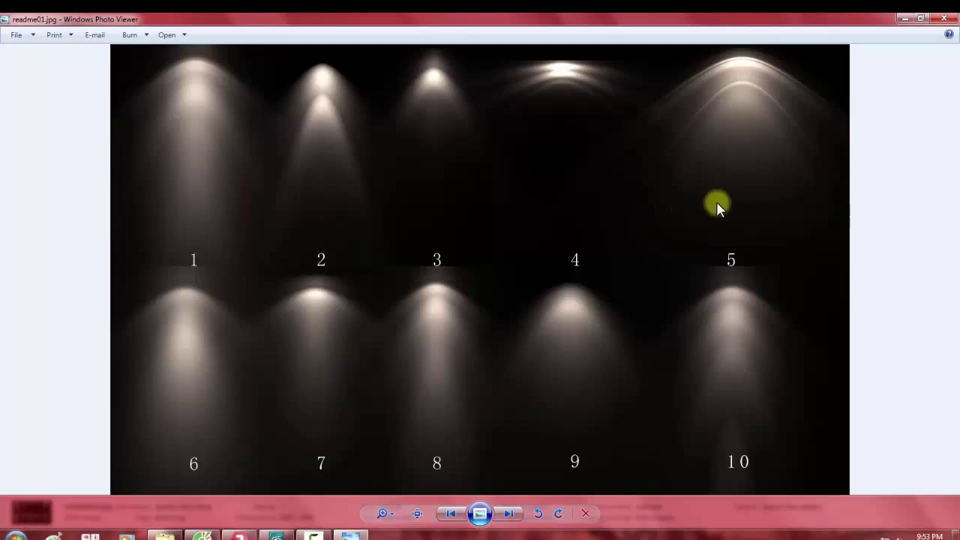
Step: Close readme01, preview readme02.jpg (patterns 11–20), close it and select all IES files
click(945, 24)
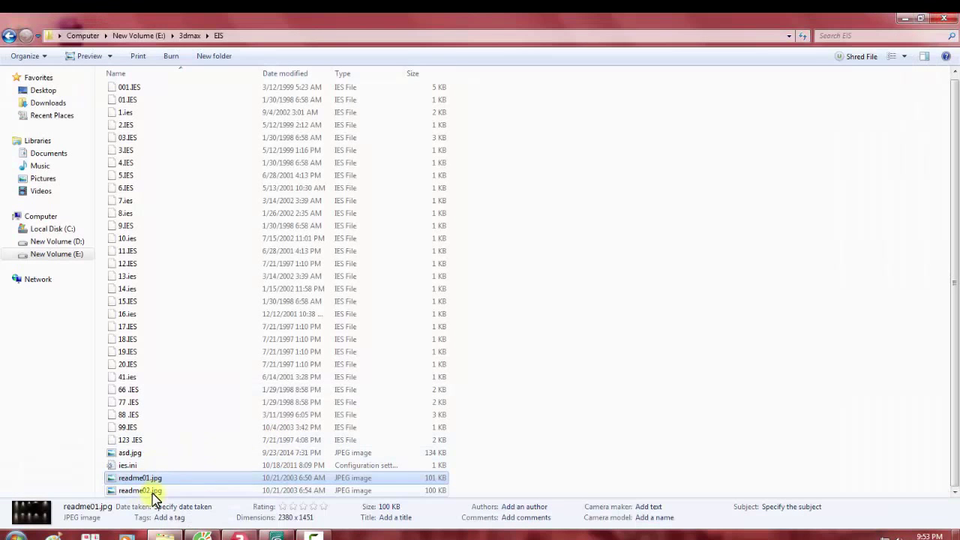
click(153, 491)
double_click(153, 491)
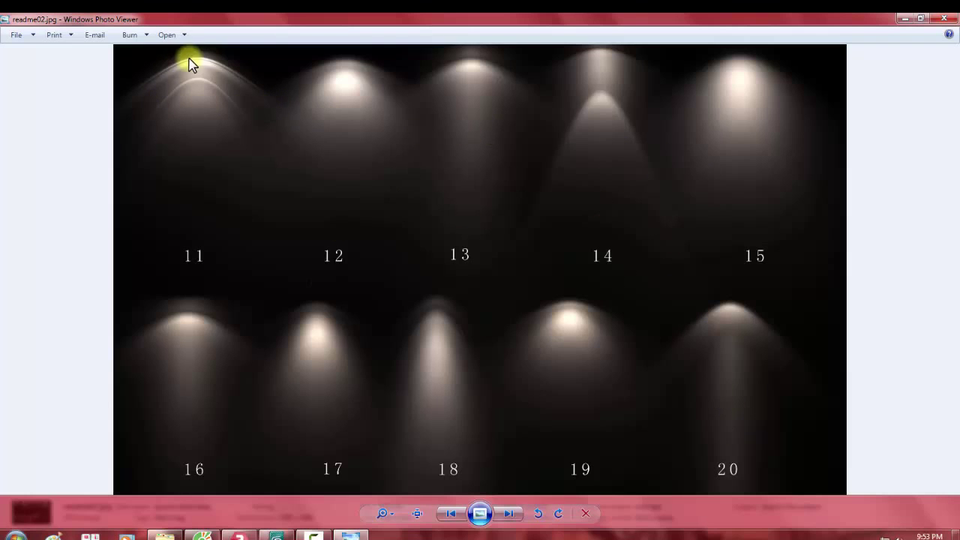
click(946, 18)
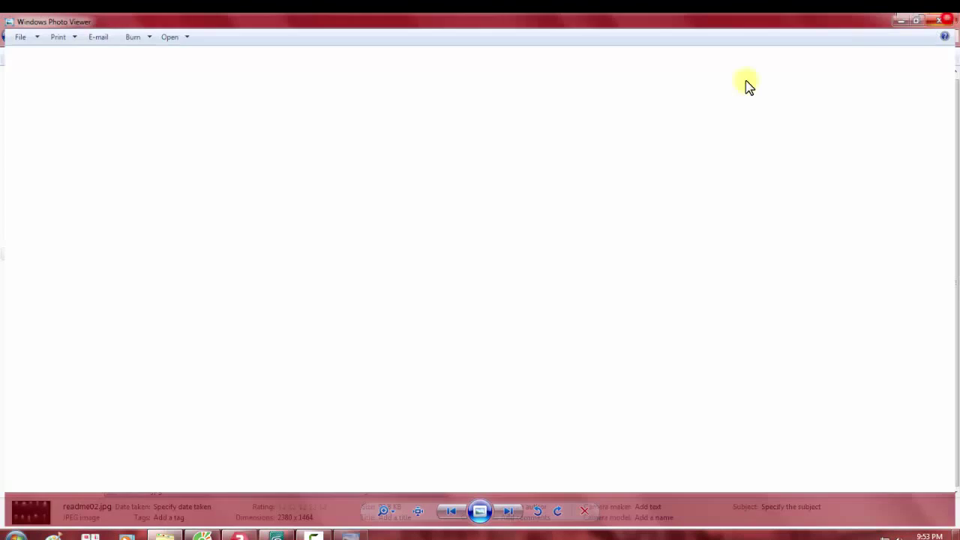
drag(539, 84, 268, 446)
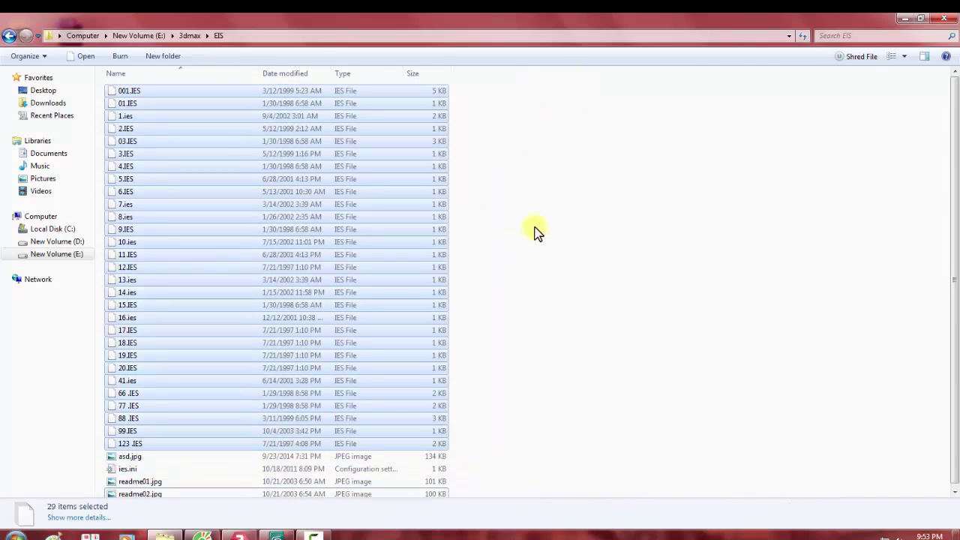
click(613, 188)
mouse_move(493, 91)
mouse_down()
mouse_move(341, 390)
mouse_move(263, 445)
mouse_up()
click(635, 183)
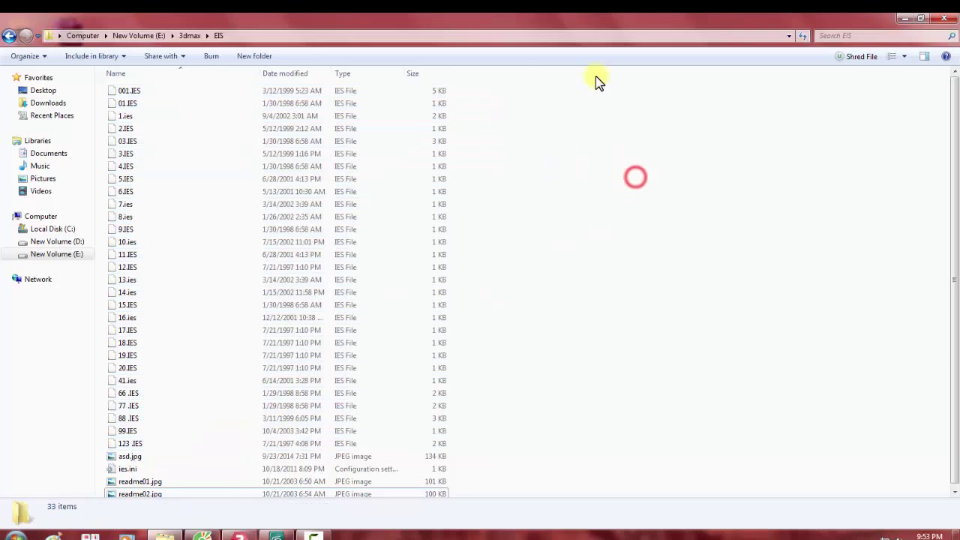
drag(521, 80, 277, 472)
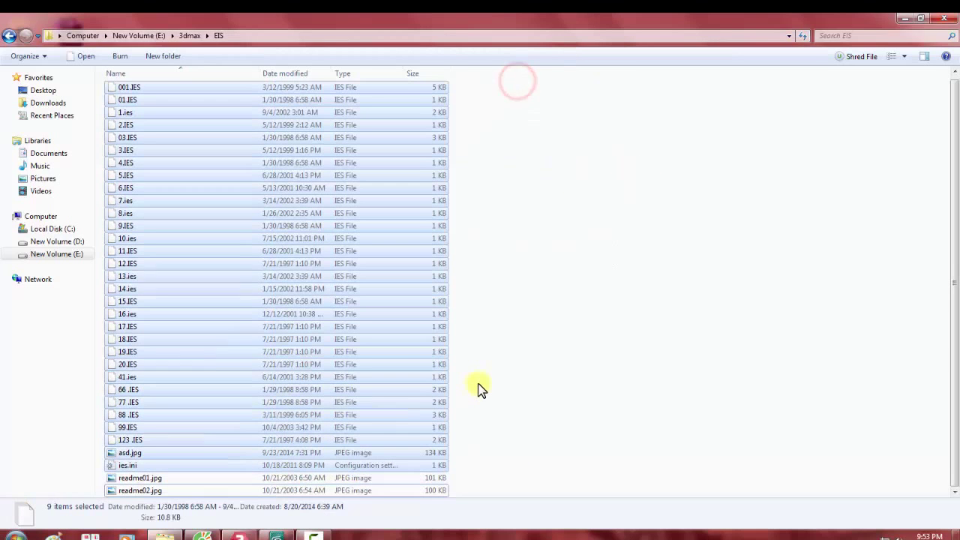
right_click(443, 318)
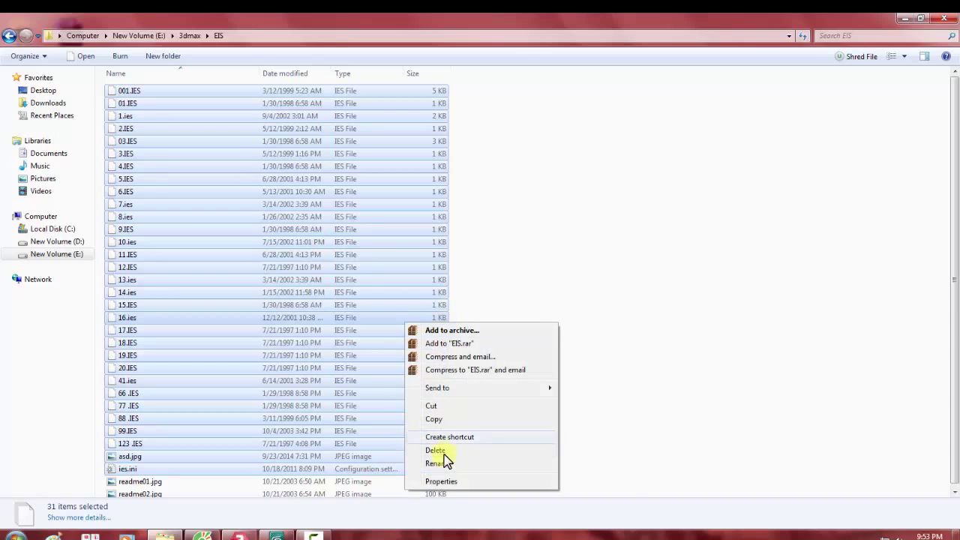
click(443, 483)
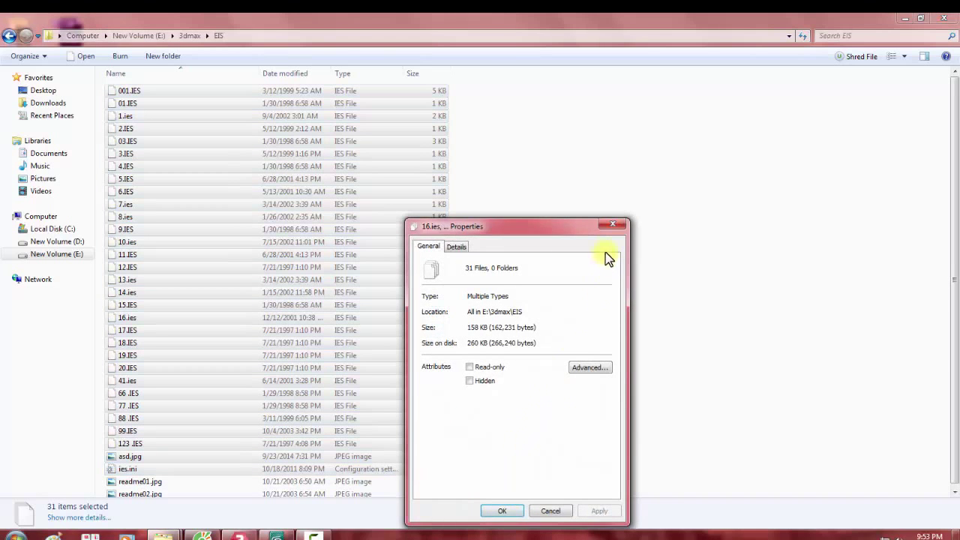
click(612, 224)
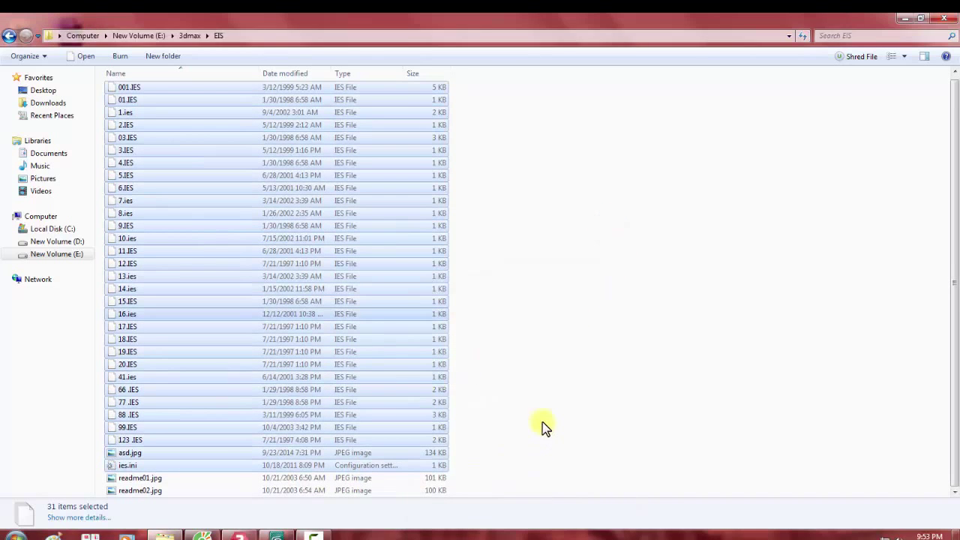
scroll(544, 427, up, 1)
click(566, 274)
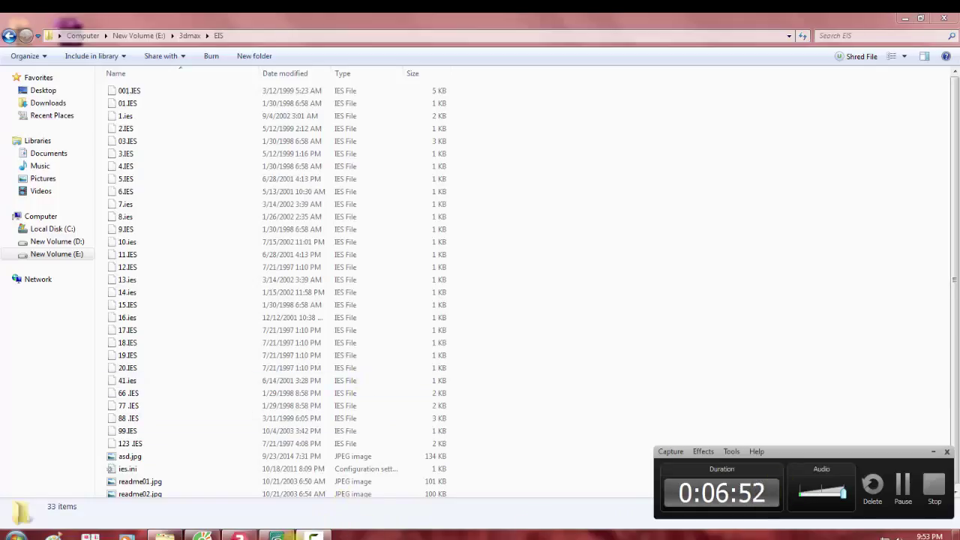
click(934, 453)
Step: In 3ds Max, choose the VRay light category and start a VRayLight showing multiplier 30
click(278, 534)
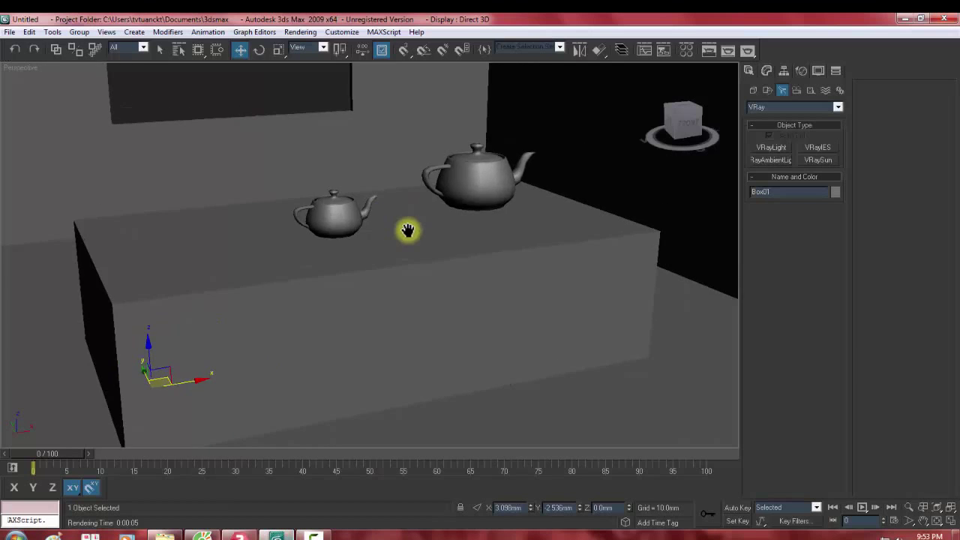
scroll(408, 230, down, 5)
scroll(456, 216, down, 5)
click(781, 109)
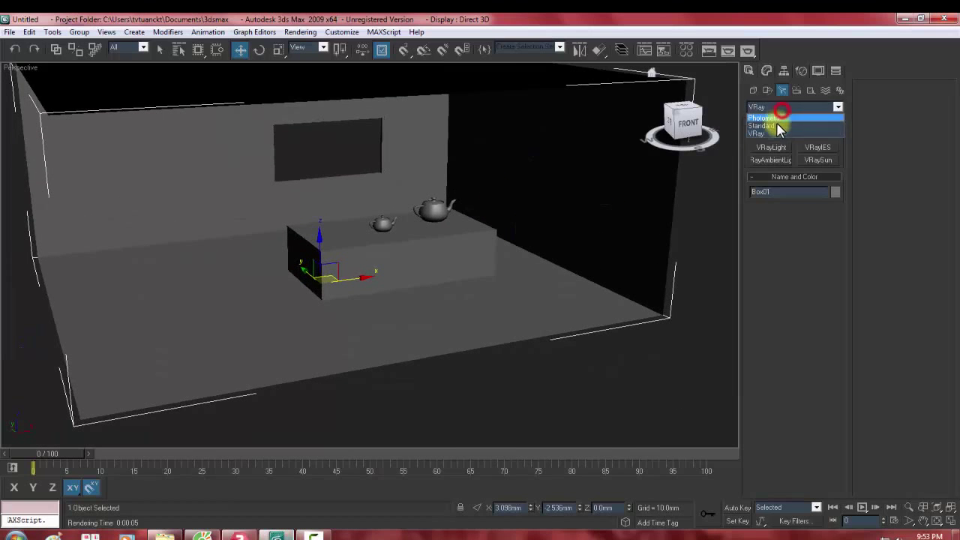
click(772, 132)
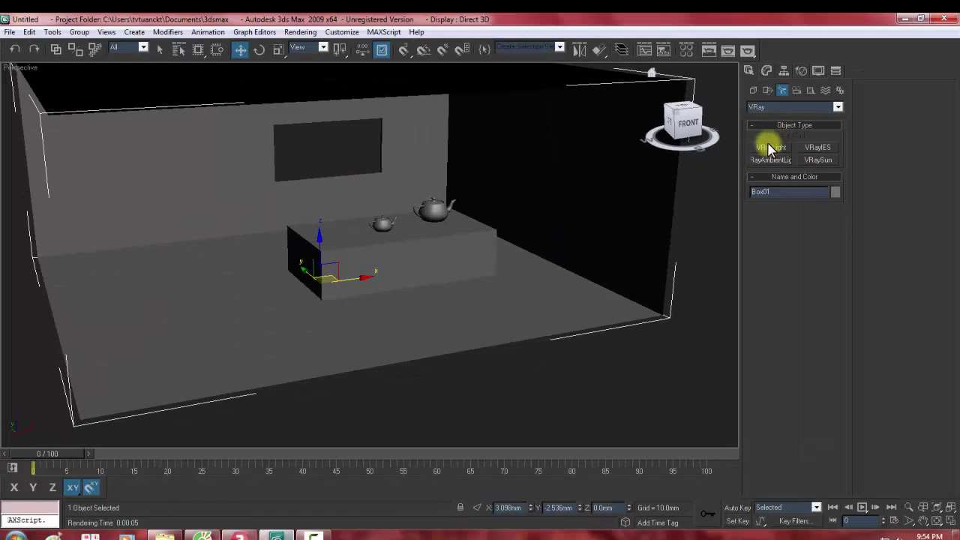
click(769, 147)
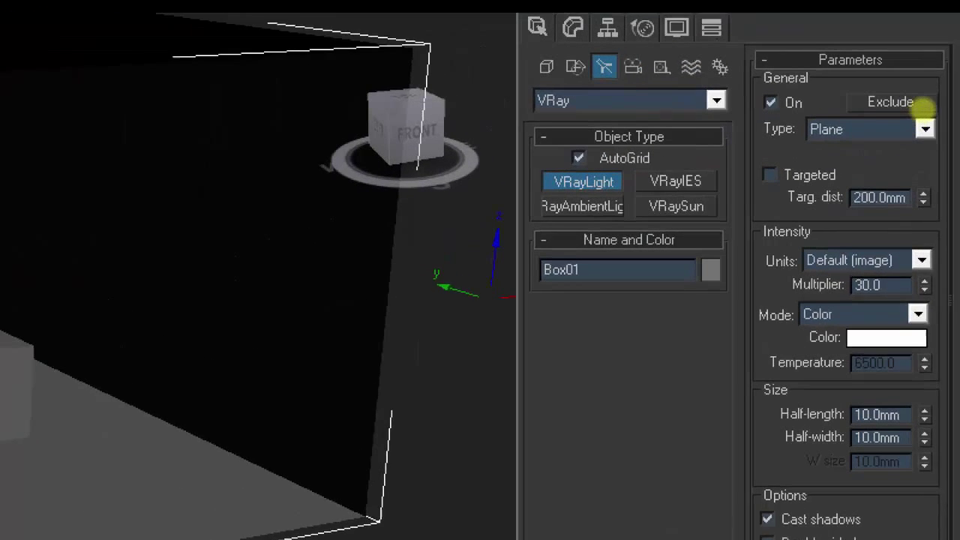
mouse_move(849, 80)
mouse_down()
mouse_move(951, 281)
mouse_move(945, 301)
mouse_up()
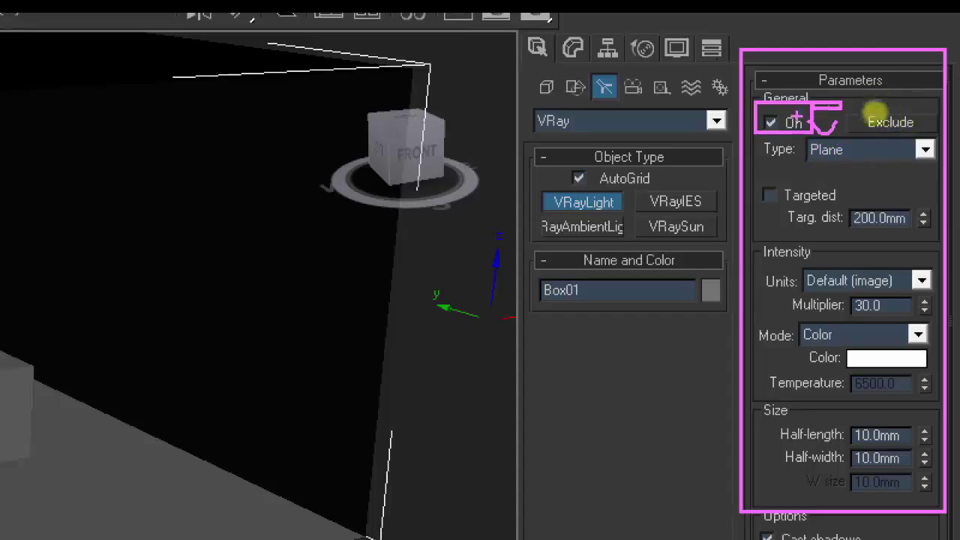
click(903, 99)
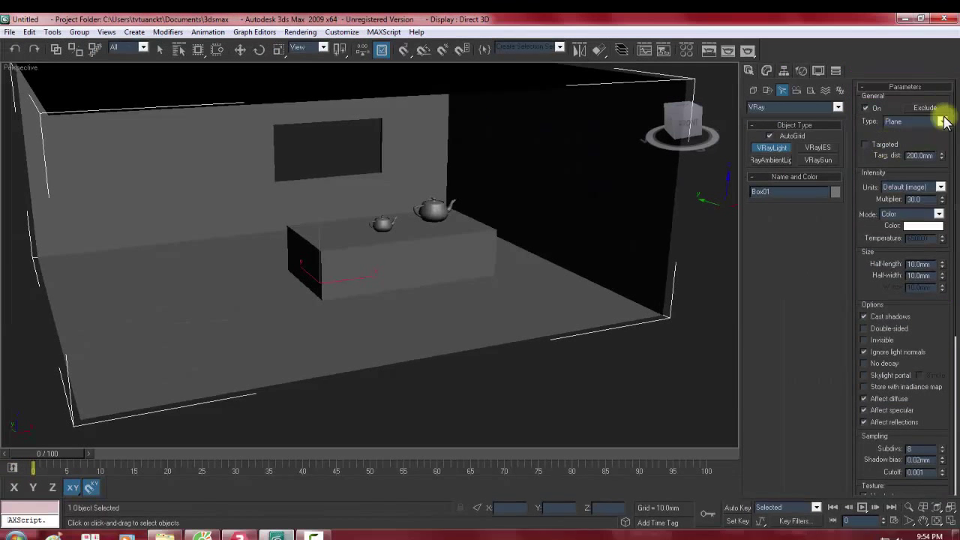
click(923, 109)
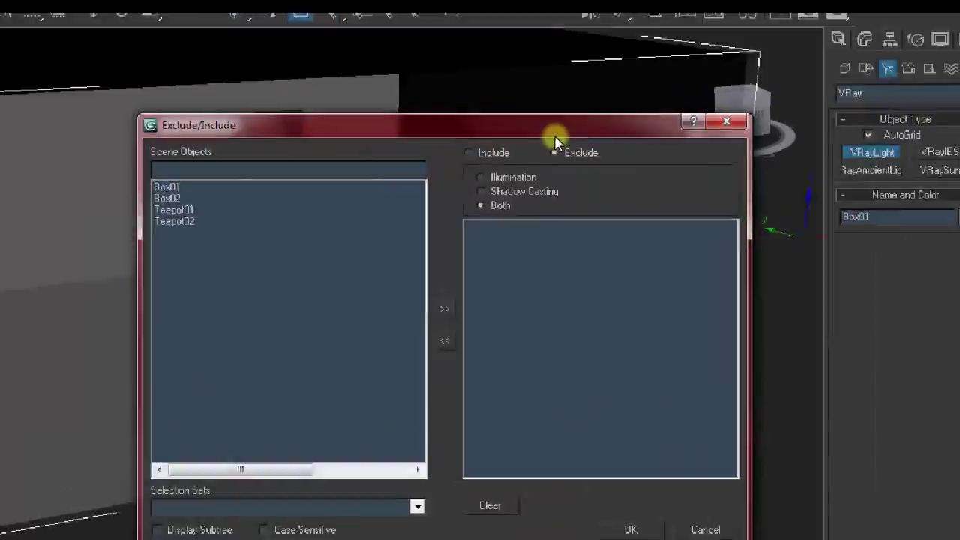
click(557, 141)
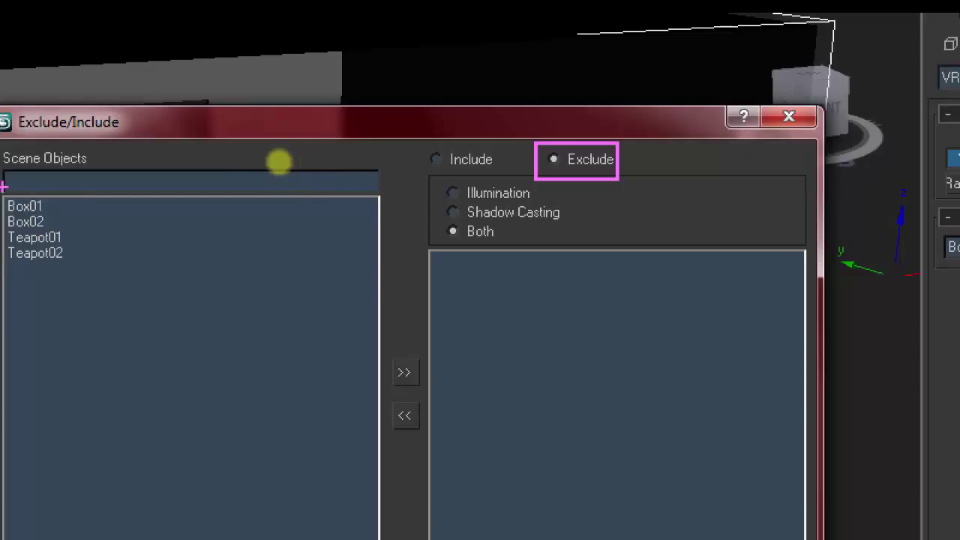
click(278, 160)
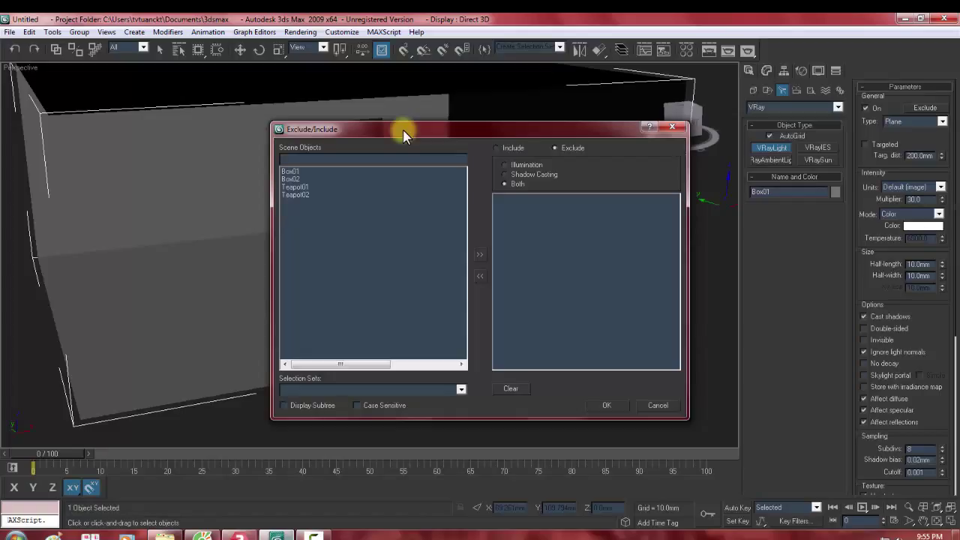
double_click(292, 194)
key(ctrl+1)
click(526, 193)
ctrl+drag(496, 190, 527, 212)
key(ctrl+1)
click(591, 161)
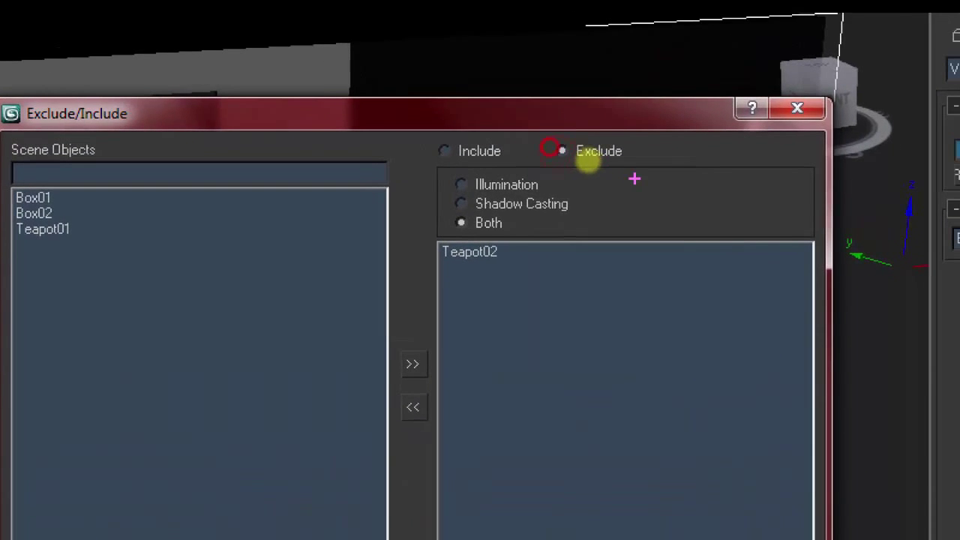
ctrl+drag(548, 139, 592, 158)
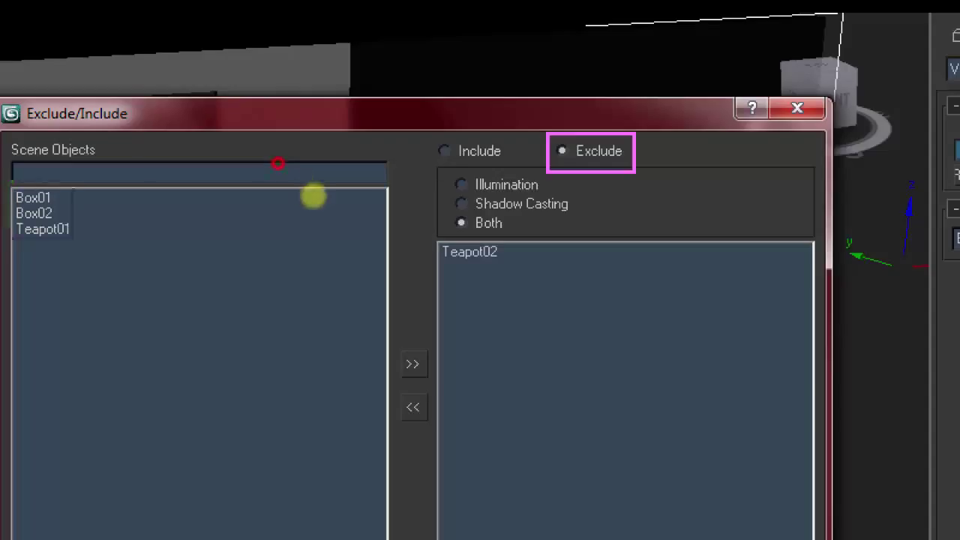
ctrl+drag(9, 181, 83, 251)
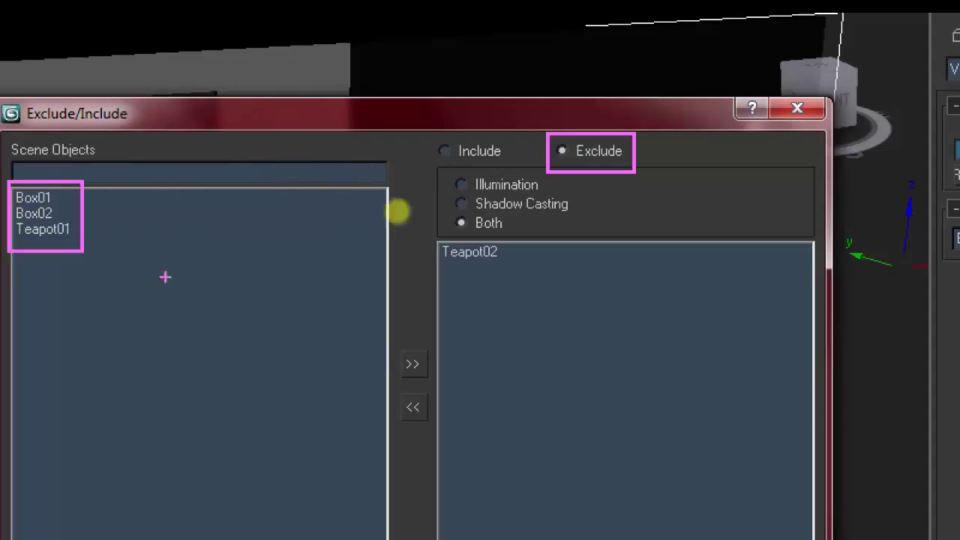
ctrl+drag(441, 238, 497, 271)
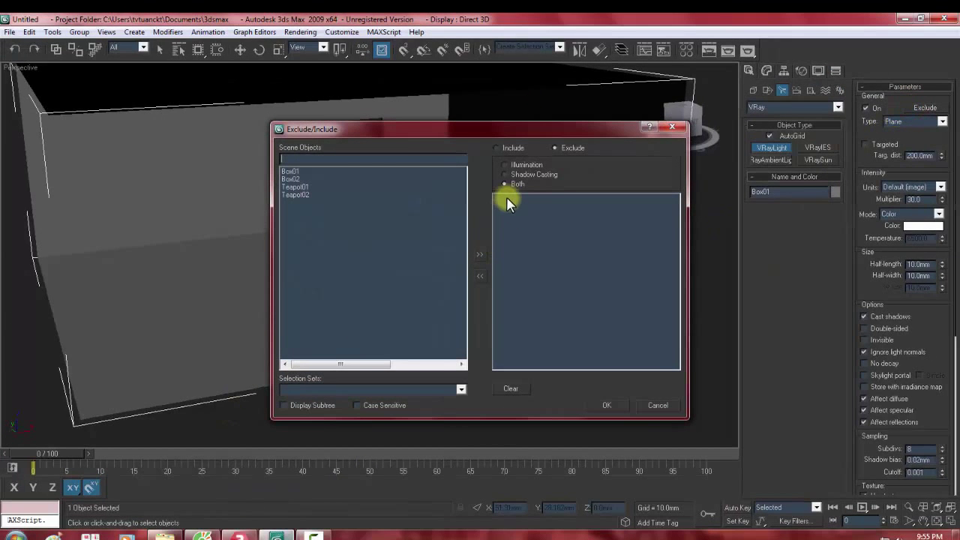
click(496, 148)
double_click(307, 195)
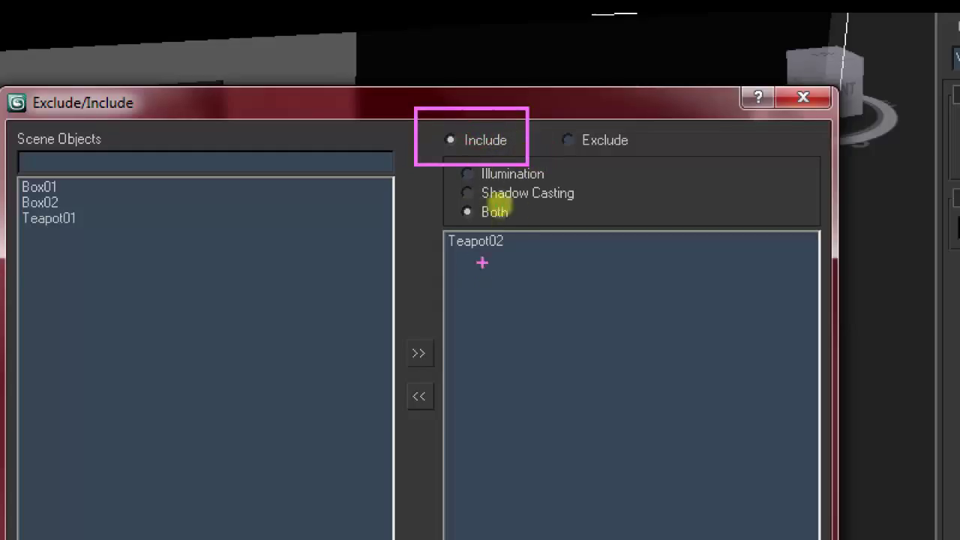
drag(428, 220, 515, 258)
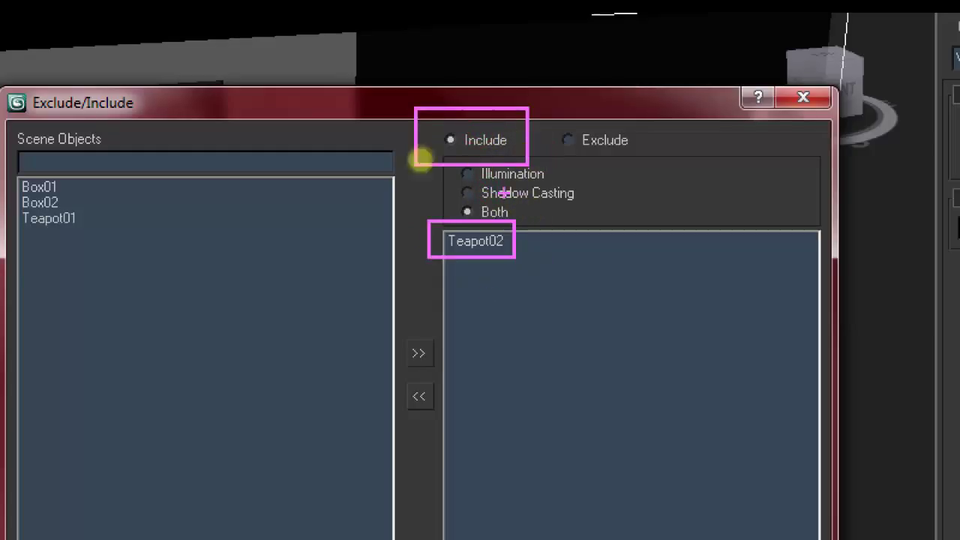
click(279, 164)
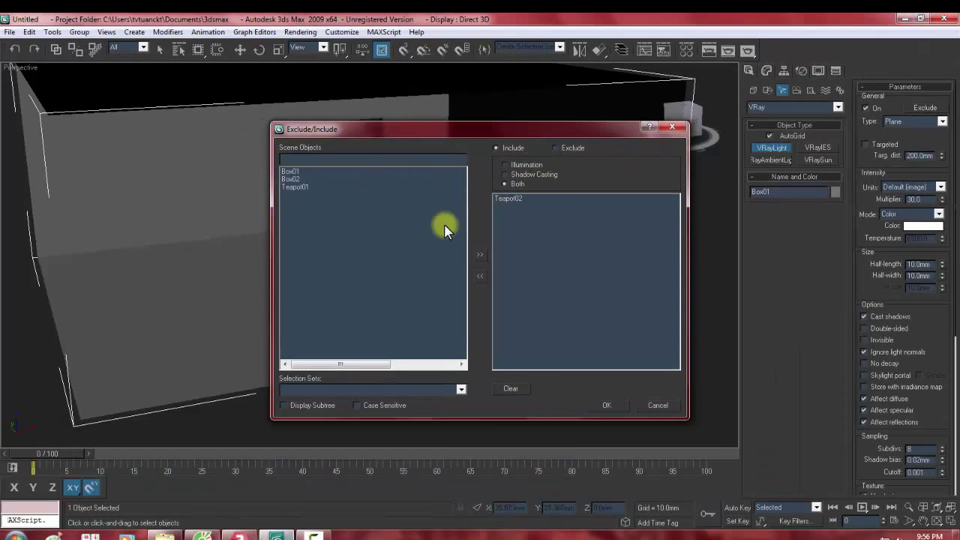
click(512, 198)
double_click(512, 199)
click(667, 405)
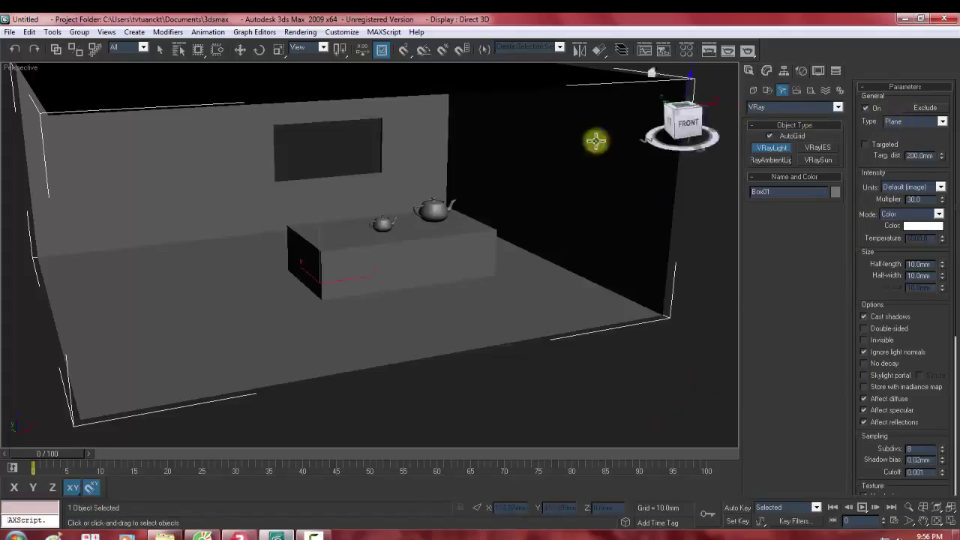
Step: Draw a VRayLight plane, raise it above the teapots, then select and delete it
drag(436, 278, 495, 300)
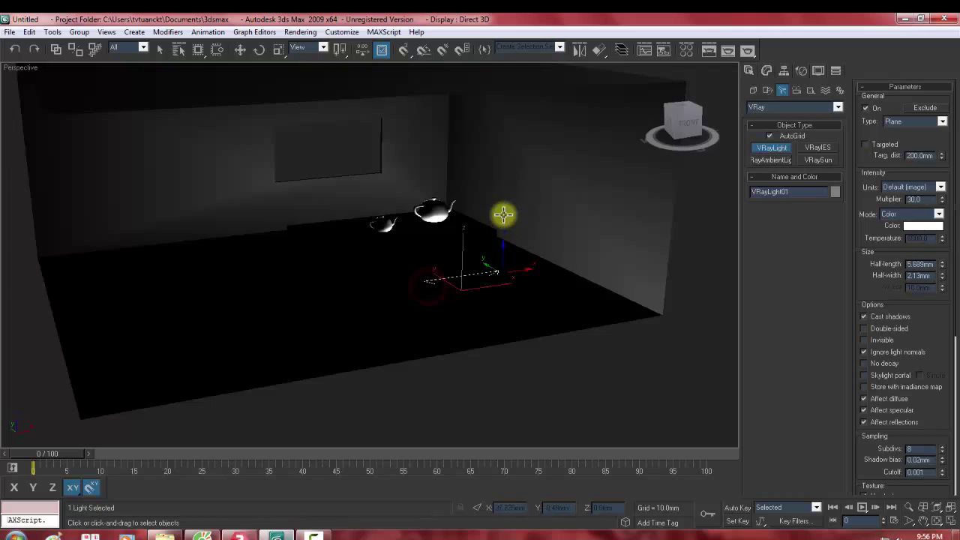
key(w)
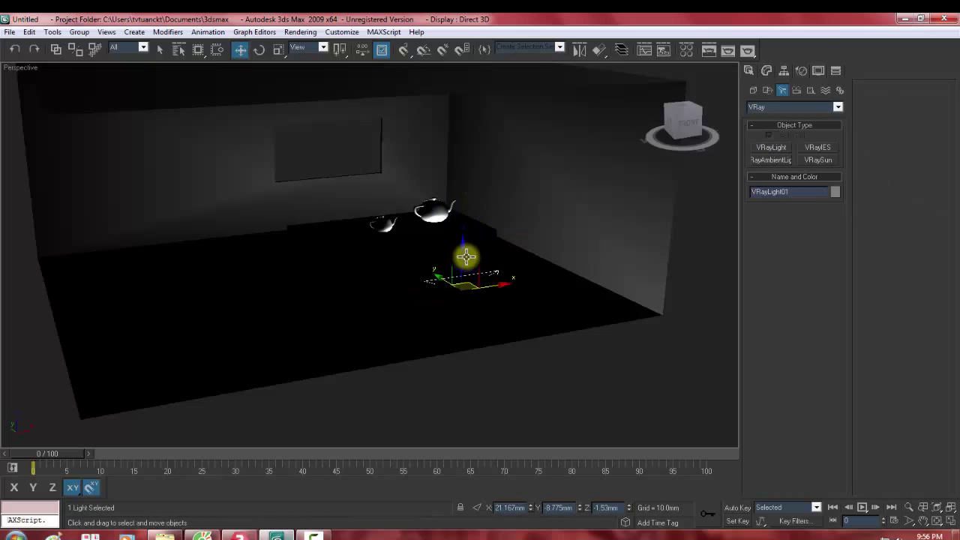
drag(458, 272, 457, 127)
mouse_move(504, 187)
alt+middle_down()
mouse_move(515, 179)
mouse_move(510, 215)
alt+middle_up()
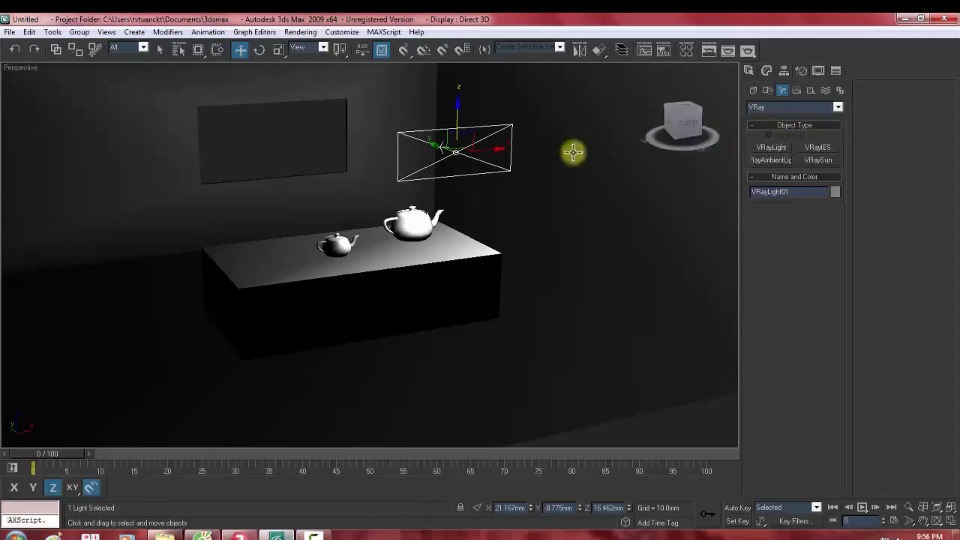
click(600, 180)
key(Delete)
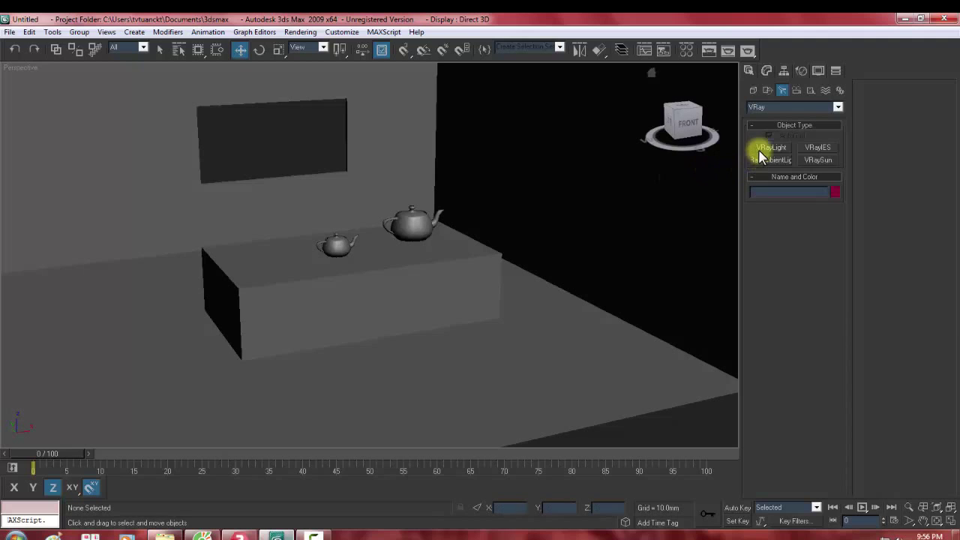
Step: Start a new VRayLight and try setting its Multiplier to 10
click(761, 148)
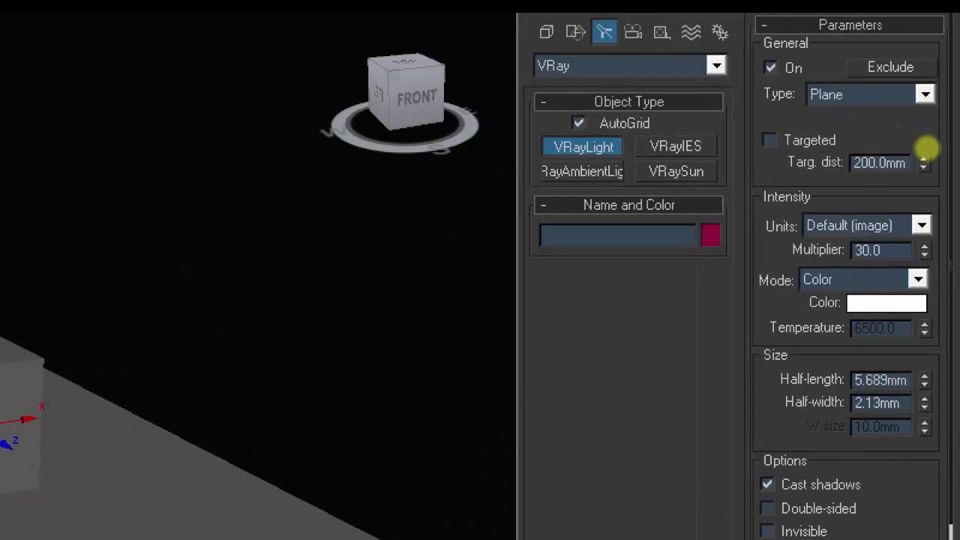
drag(952, 183, 740, 114)
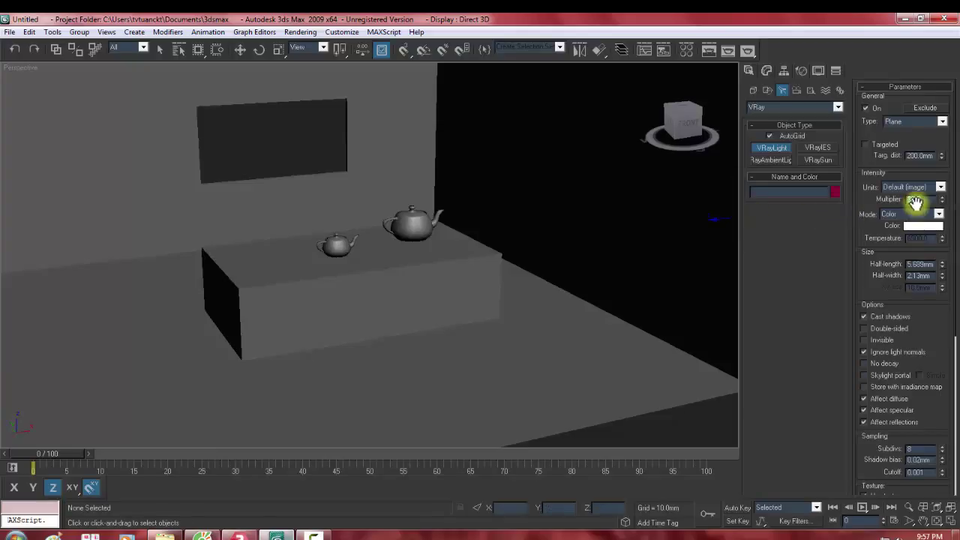
double_click(918, 200)
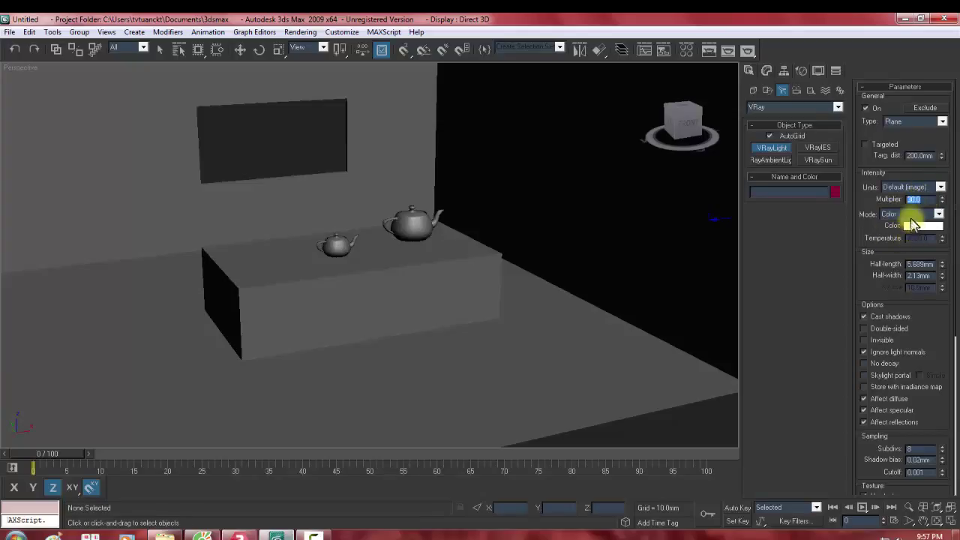
text(10)
key(Return)
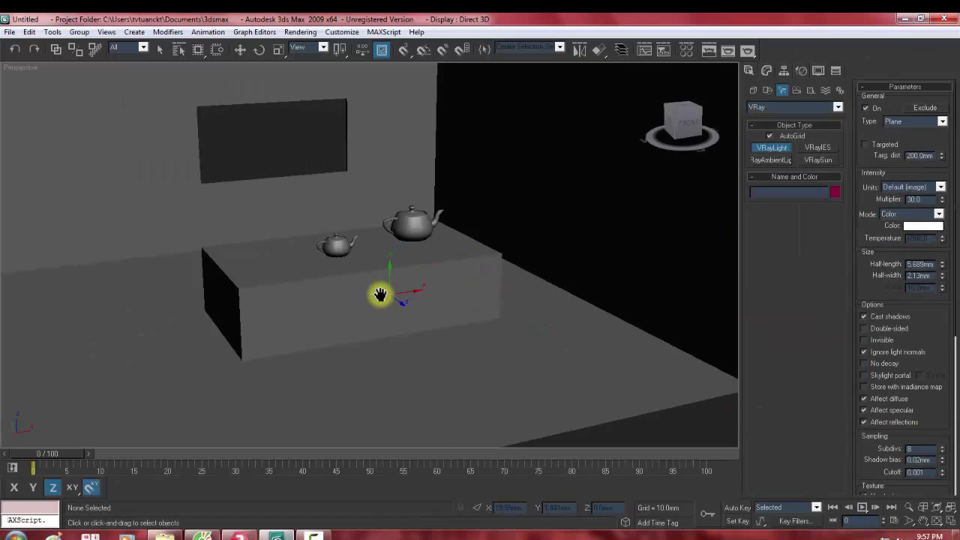
Step: Draw a VRayLight plane over the floor and raise it above the table
scroll(375, 285, down, 5)
mouse_move(360, 284)
mouse_down()
mouse_move(418, 305)
mouse_move(437, 296)
mouse_up()
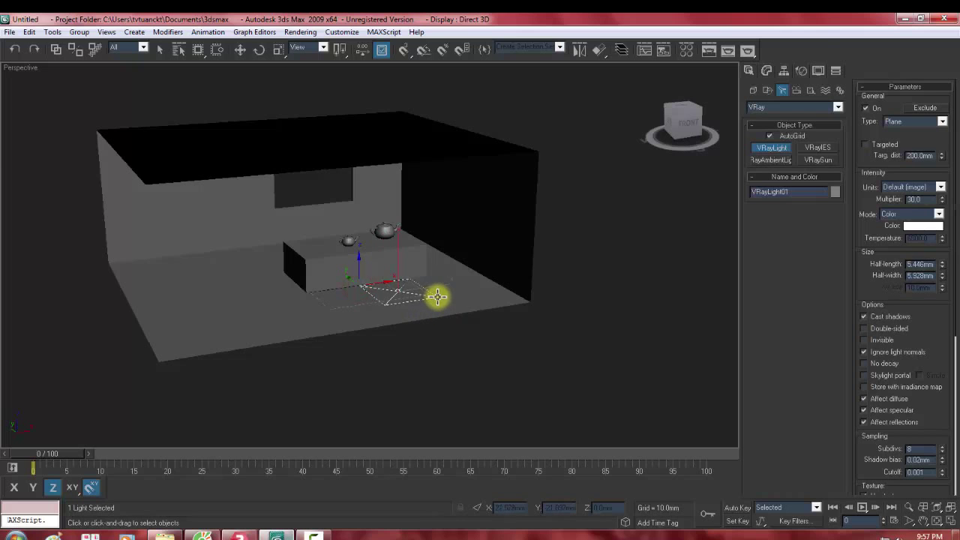
scroll(411, 272, up, 5)
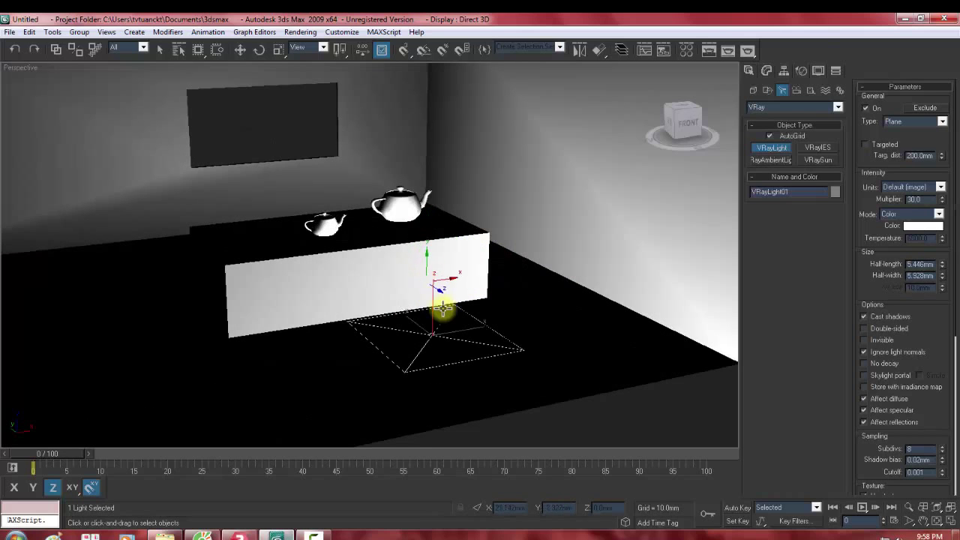
right_click(431, 299)
mouse_move(434, 293)
mouse_down()
mouse_move(443, 148)
mouse_move(434, 47)
mouse_up()
Step: Set the VRayLight's Multiplier to 9.0
click(765, 70)
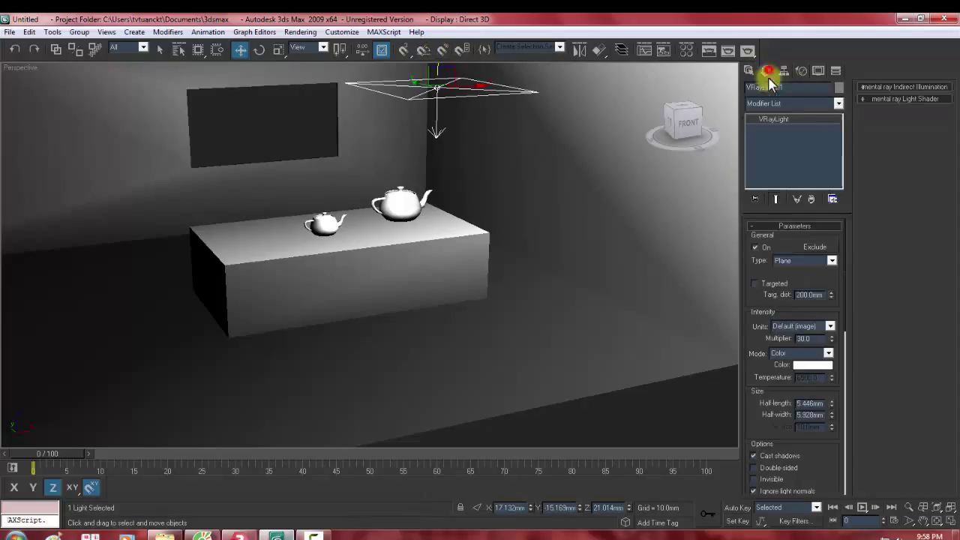
double_click(817, 338)
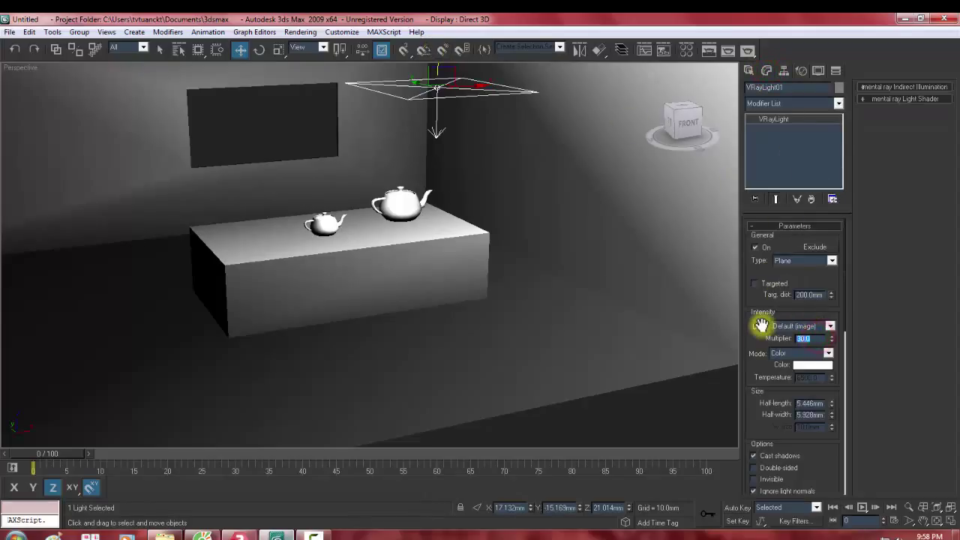
text(9)
text(3)
key(Return)
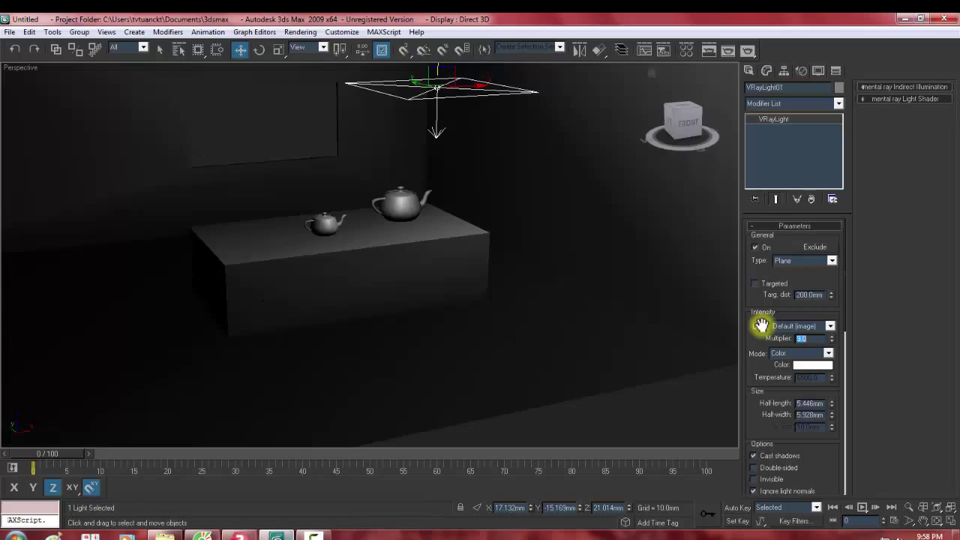
mouse_move(448, 283)
alt+middle_down()
mouse_move(497, 373)
mouse_move(523, 309)
alt+middle_up()
scroll(523, 309, down, 3)
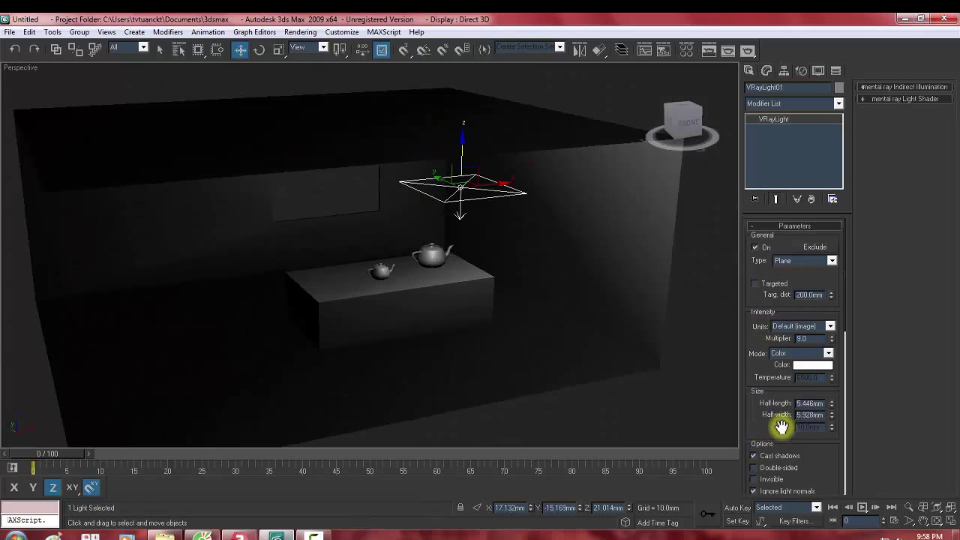
drag(845, 332, 850, 397)
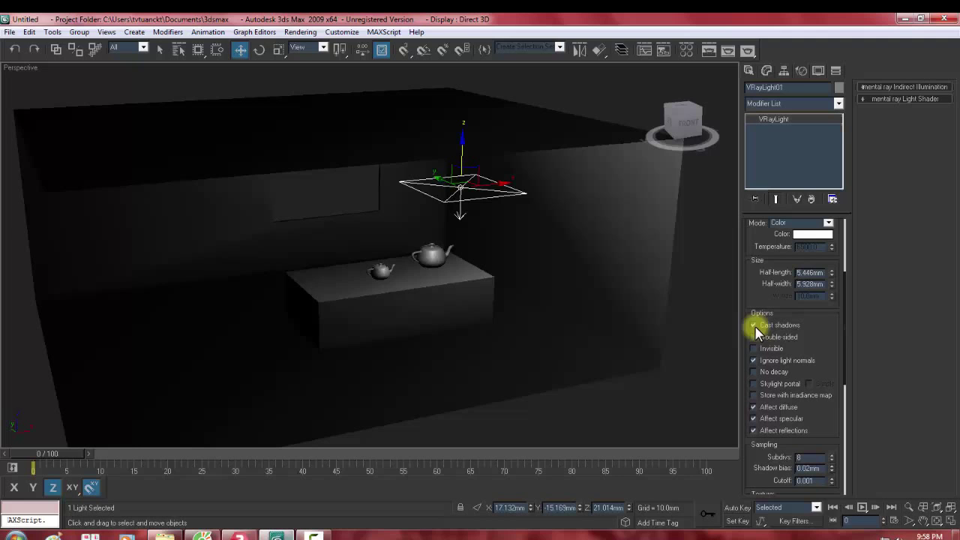
Step: Turn off Cast shadows on the light and render a test image of the teapots
click(753, 325)
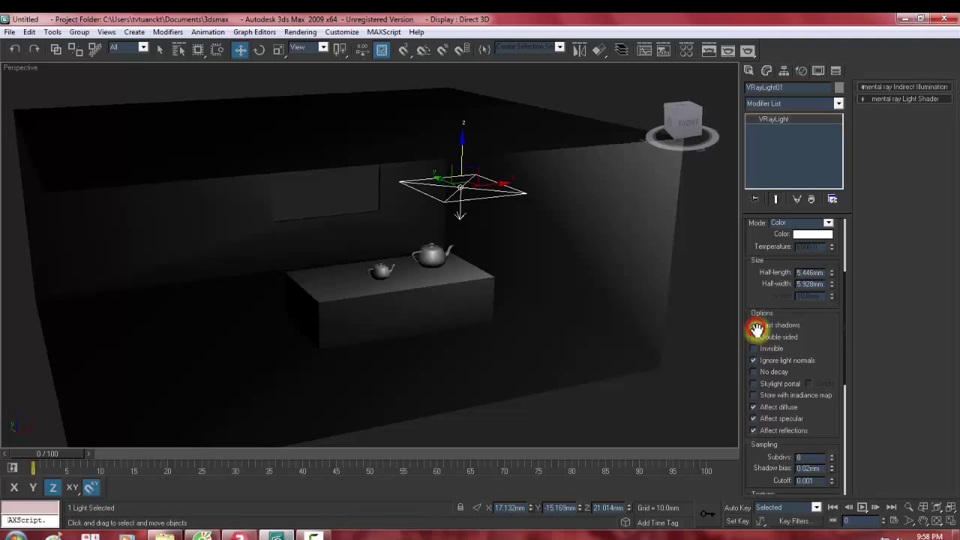
scroll(550, 242, up, 3)
scroll(537, 243, up, 3)
middle_drag(538, 243, 441, 216)
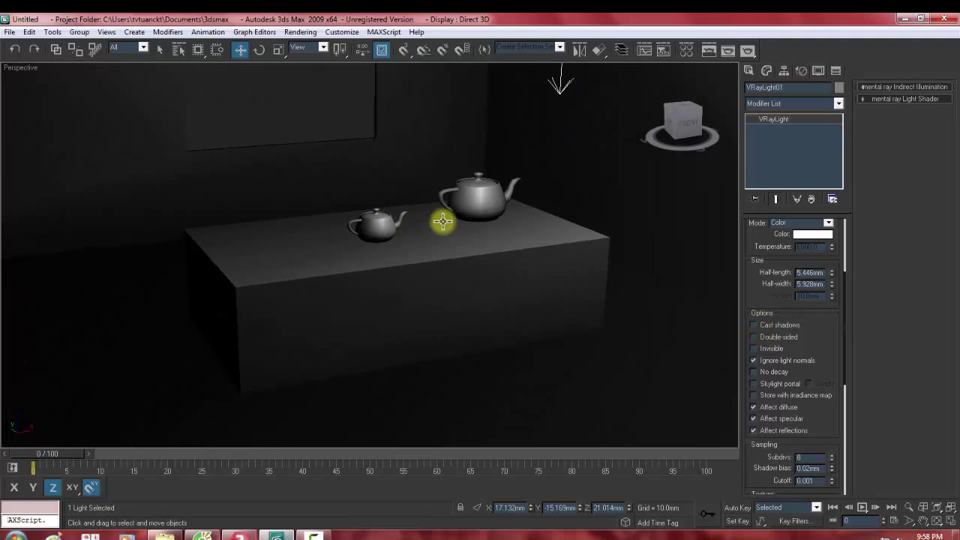
click(727, 50)
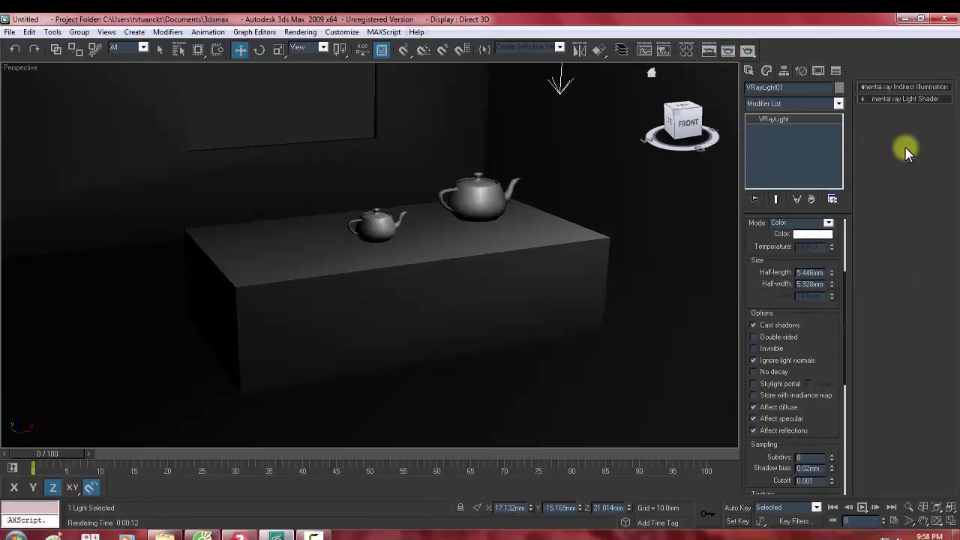
Step: Review the V-Ray Indirect illumination tab in Render Setup, then re-render the current view
key(alt+r)
key(Down)
key(Return)
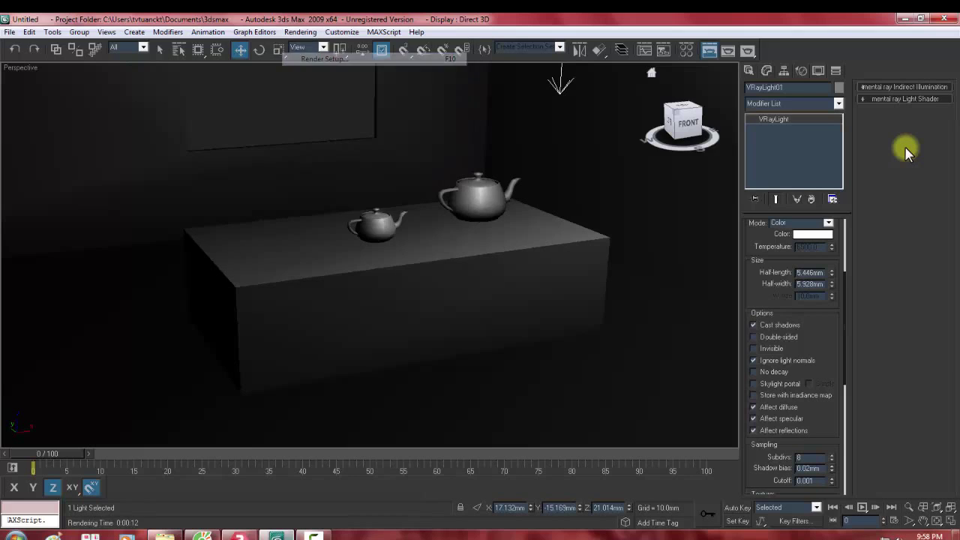
key(ctrl+Tab)
key(ctrl+Tab)
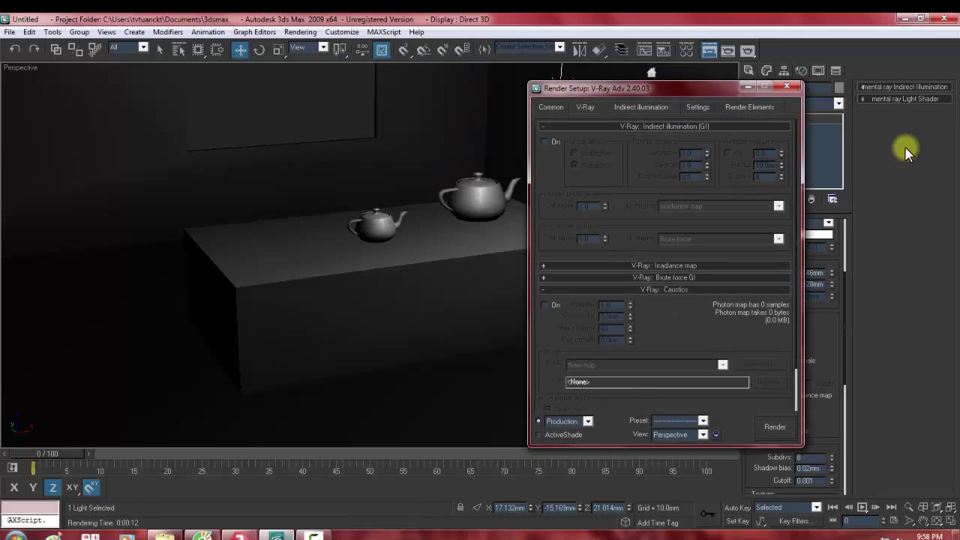
key(F10)
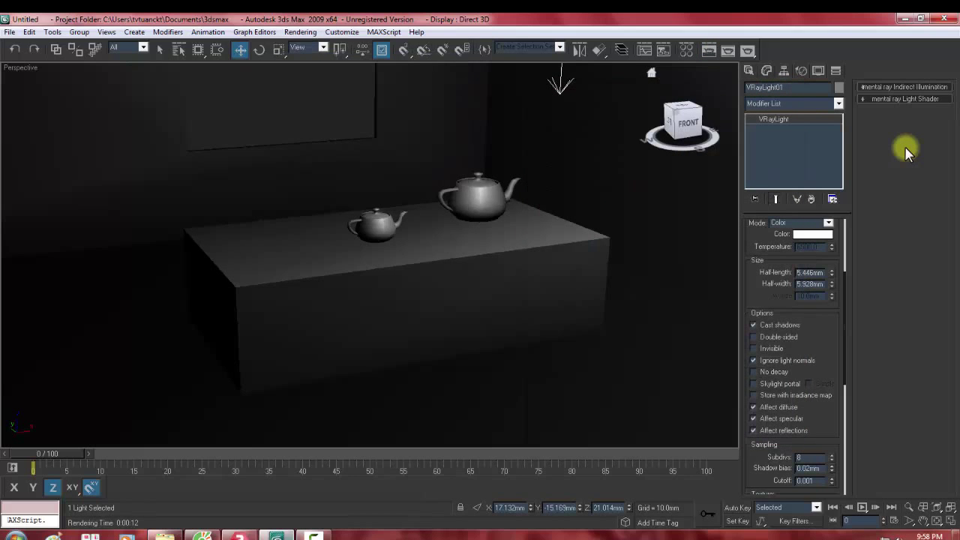
key(shift+q)
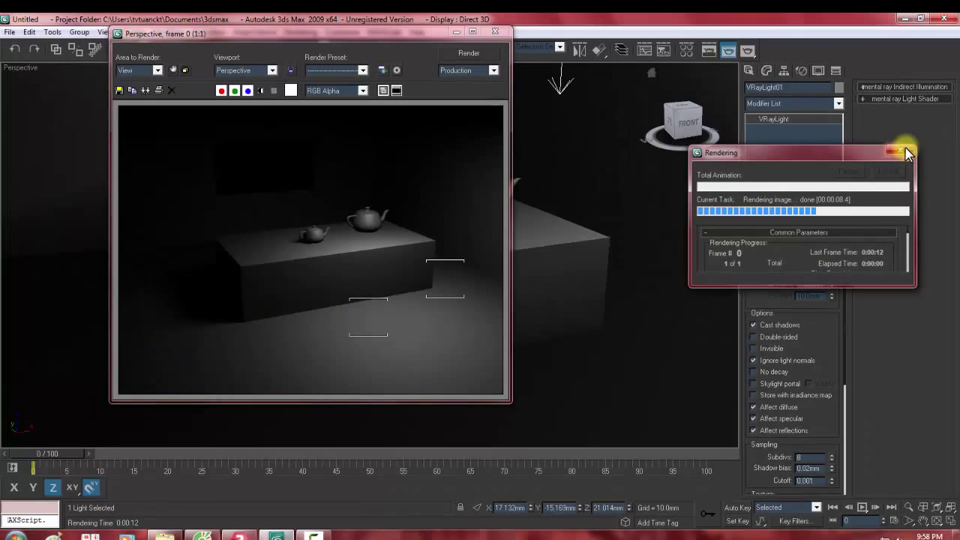
click(903, 152)
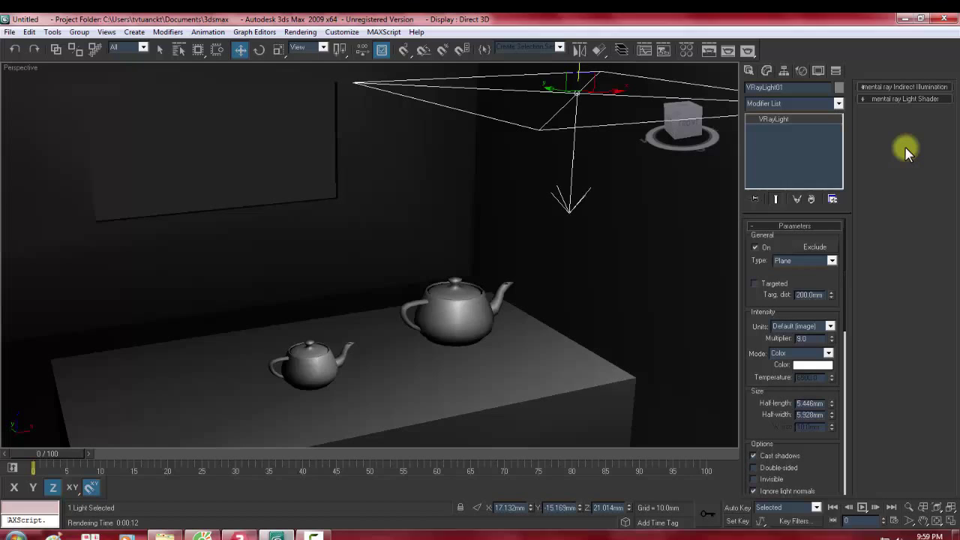
Step: Browse the VRayLight Type options, then rotate the plane about 25° on X toward the back wall
click(802, 260)
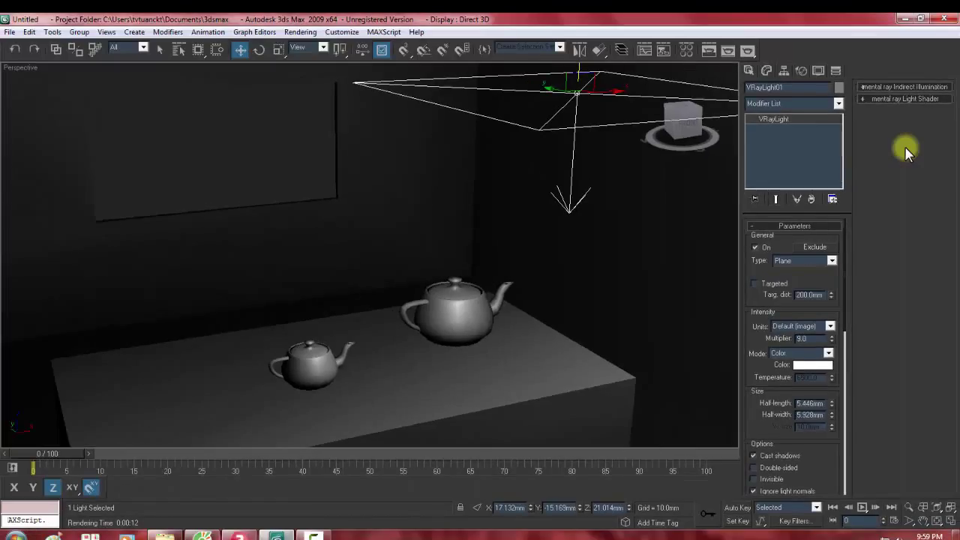
scroll(795, 353, down, 1)
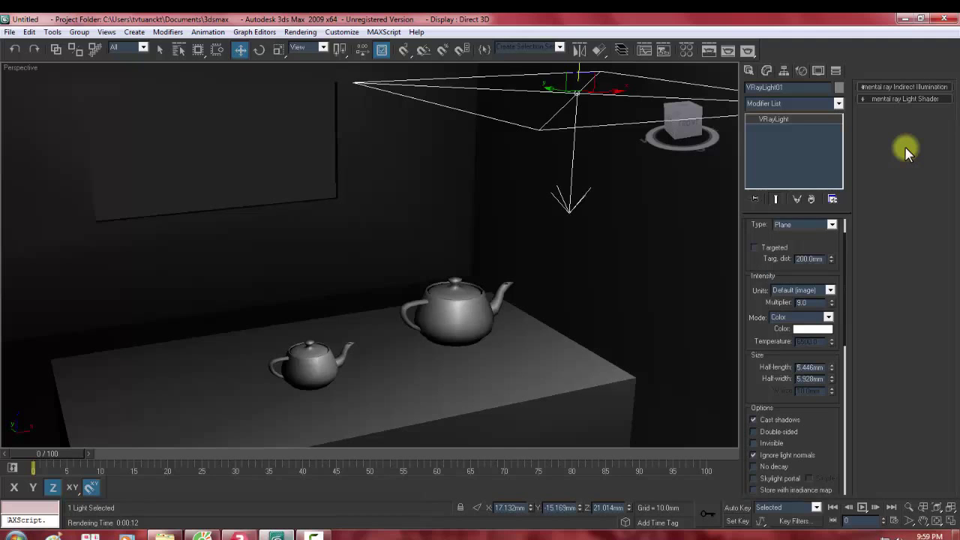
scroll(795, 352, down, 1)
scroll(369, 255, down, 2)
scroll(368, 255, down, 2)
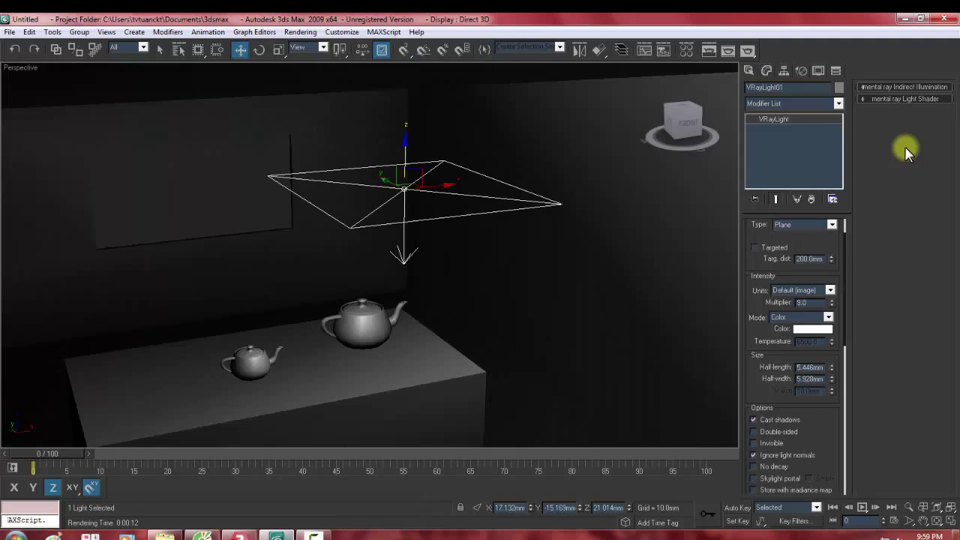
scroll(369, 255, down, 2)
scroll(369, 255, down, 1)
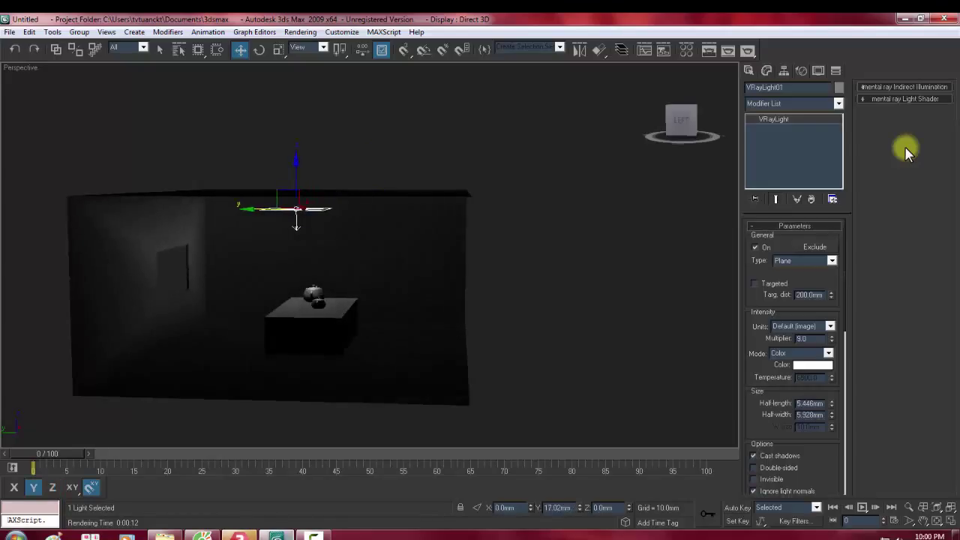
key(e)
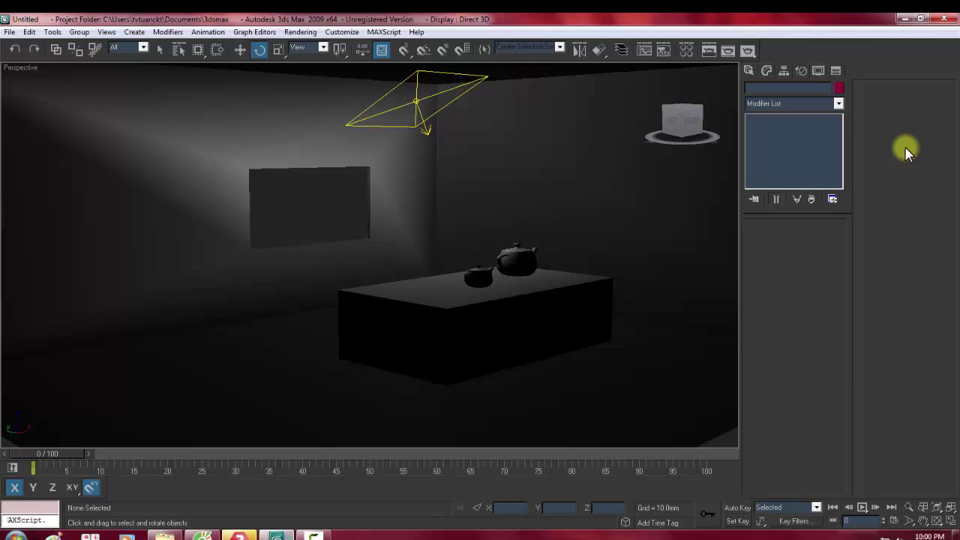
Step: Set the selection filter to Lights and select the VRayLight01 plane
click(143, 47)
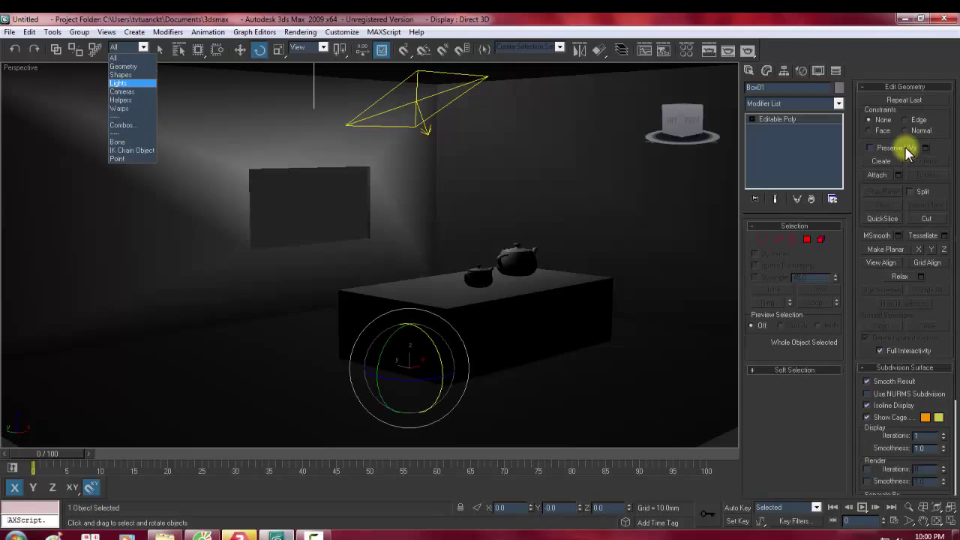
click(123, 86)
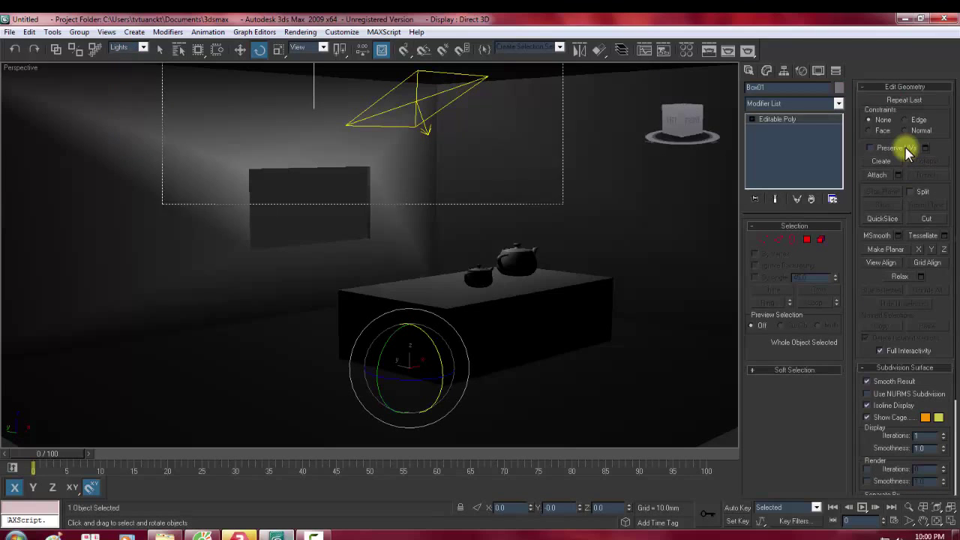
key(ctrl+a)
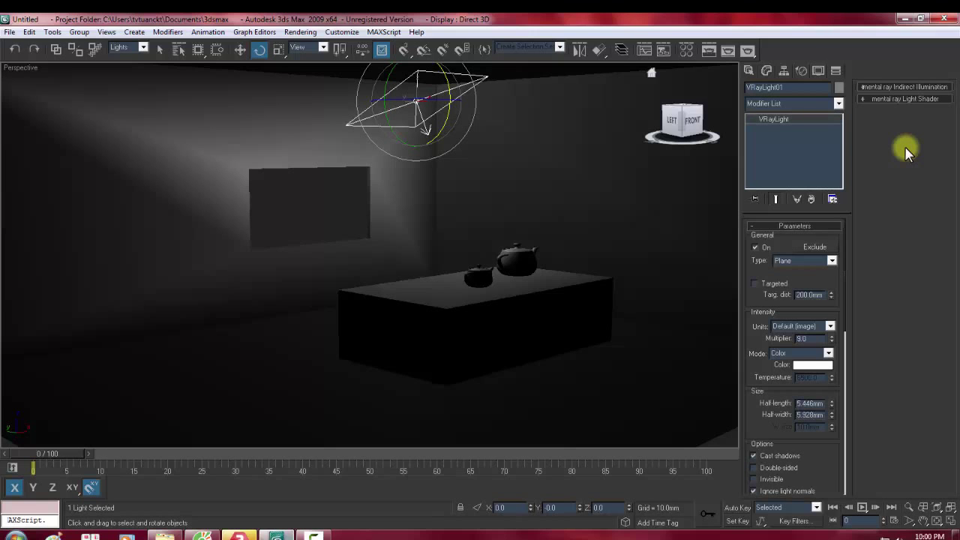
Step: Enable Double-sided on VRayLight01 so both faces emit light
scroll(794, 356, down, 1)
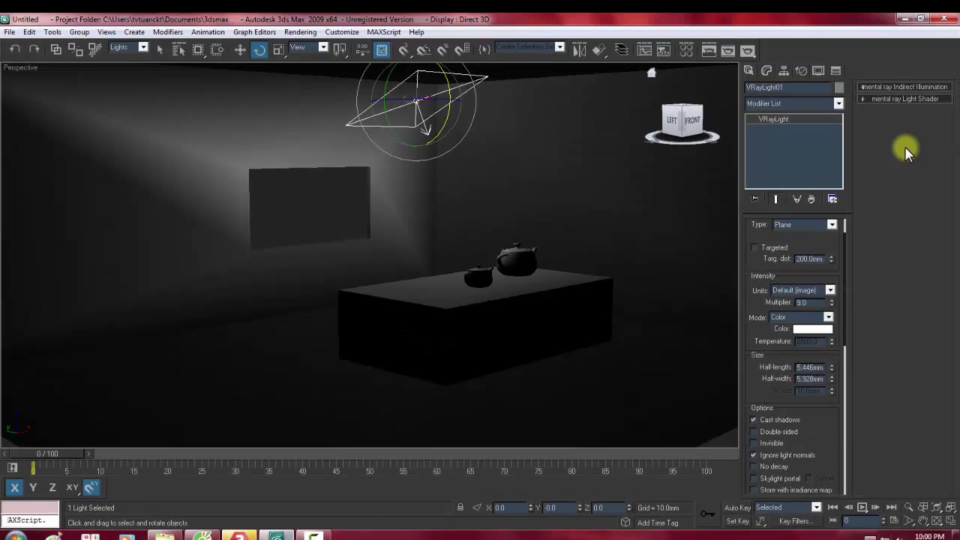
scroll(907, 152, down, 3)
scroll(907, 152, down, 1)
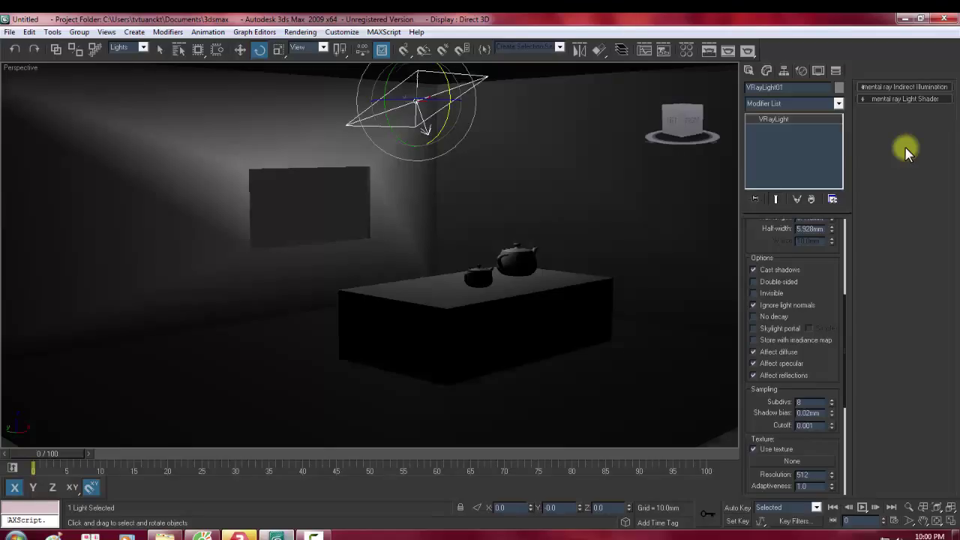
key(shift+z)
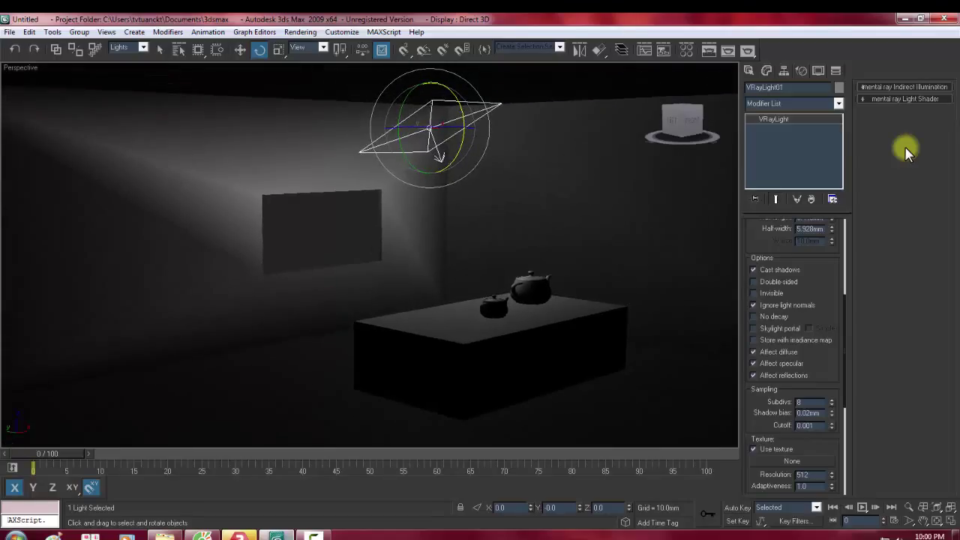
key(shift+z)
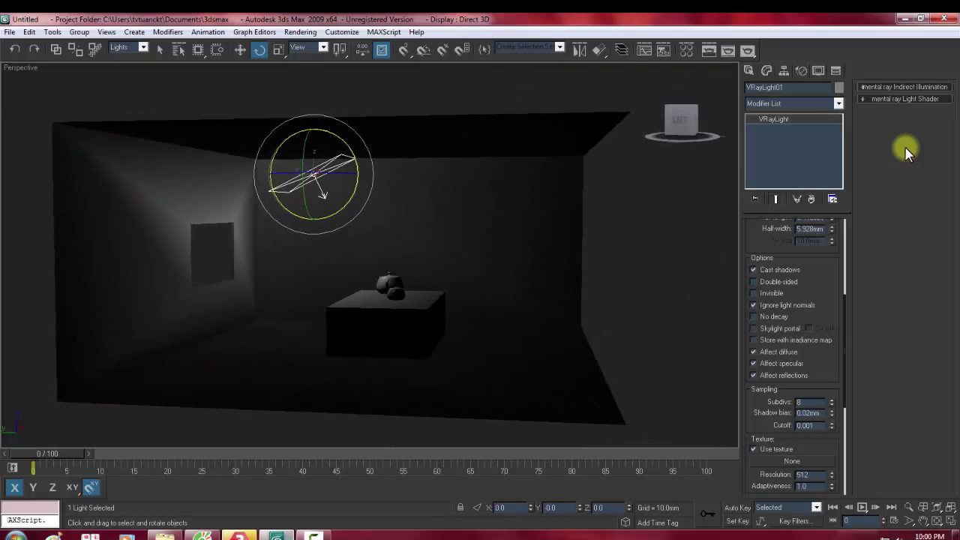
key(shift+z)
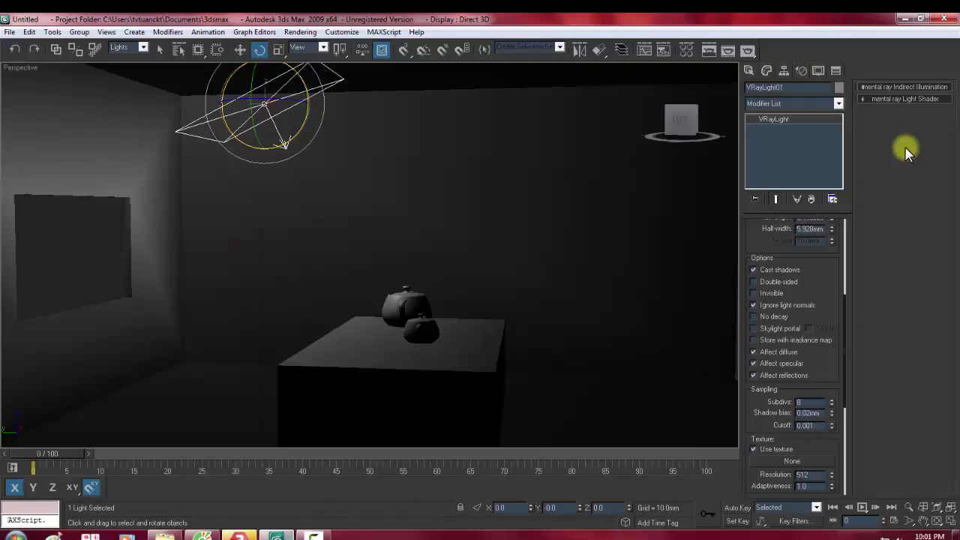
click(753, 281)
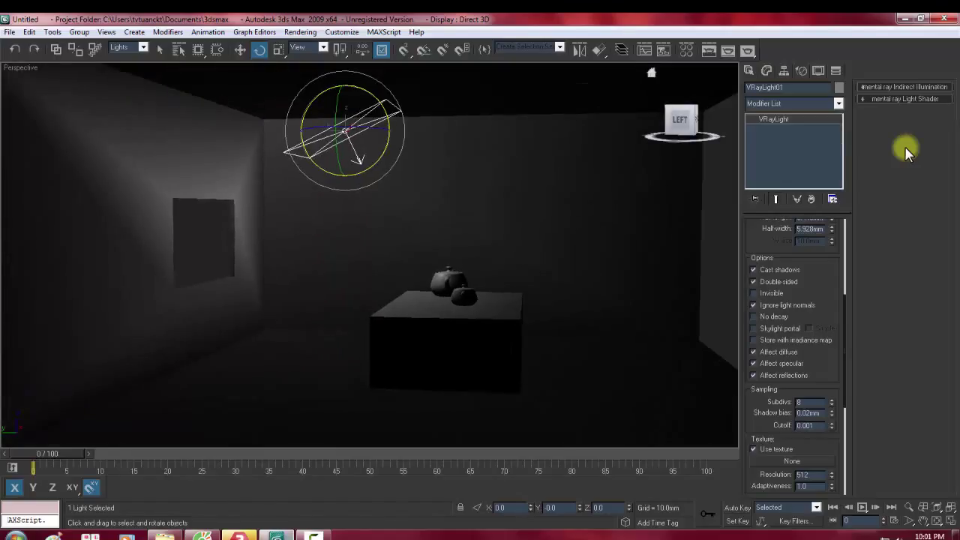
Step: Show safe frames and test-render the Perspective view twice, closing the frame windows
key(shift+f)
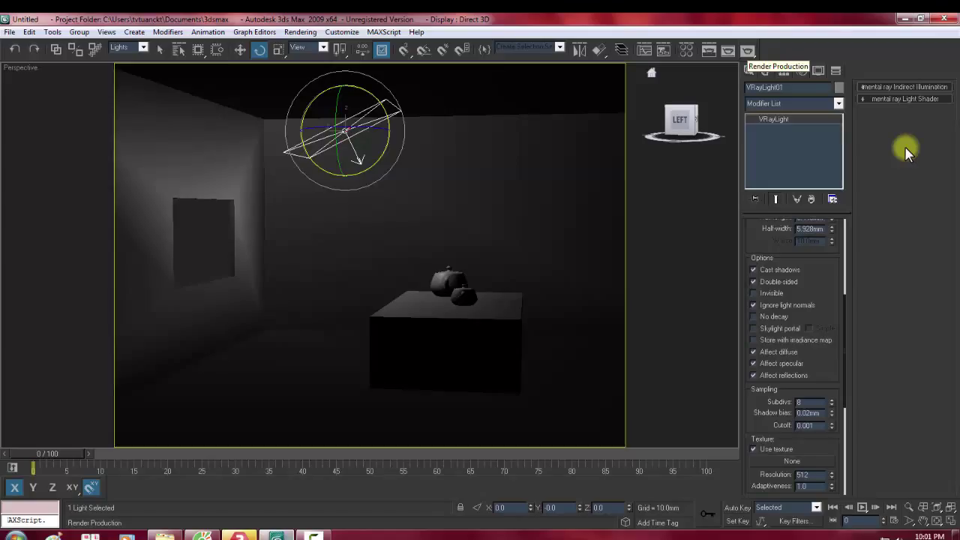
key(shift+q)
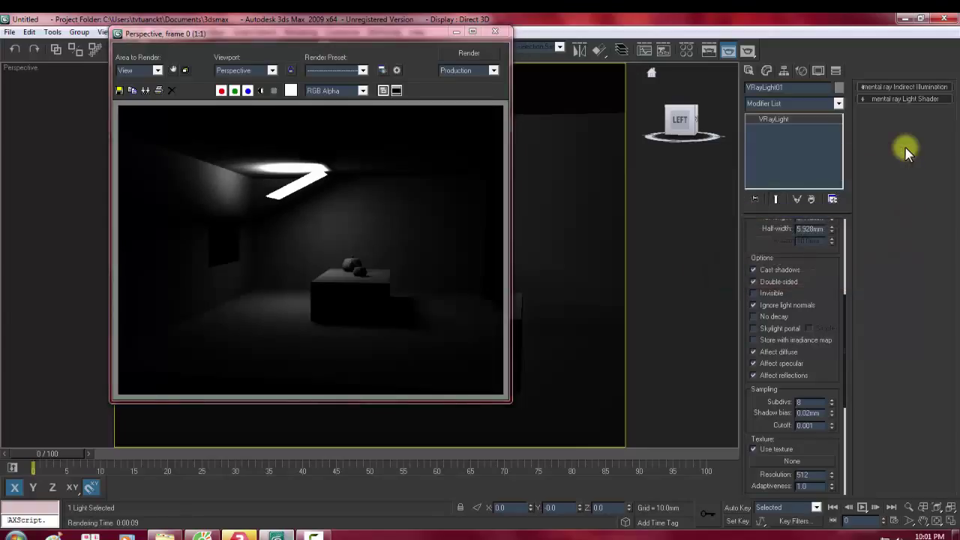
click(907, 150)
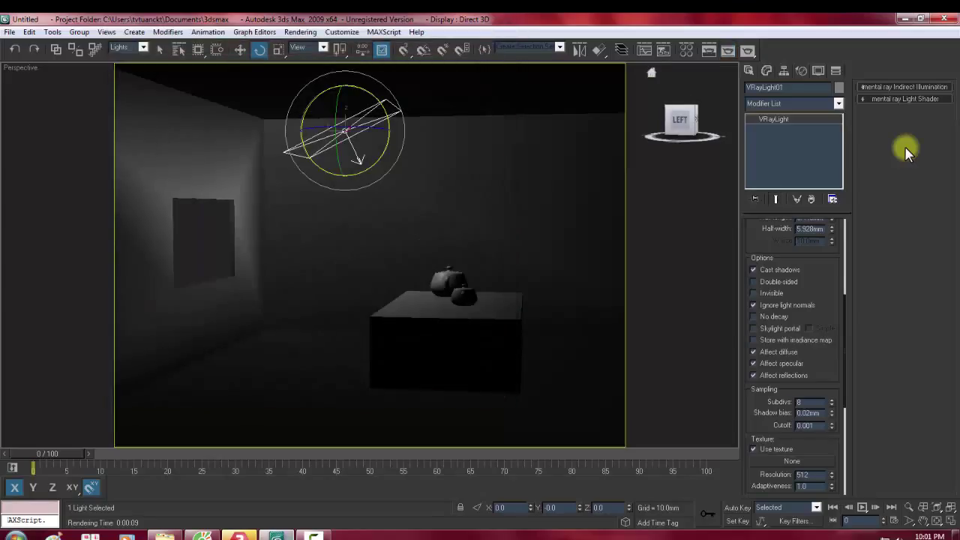
key(shift+q)
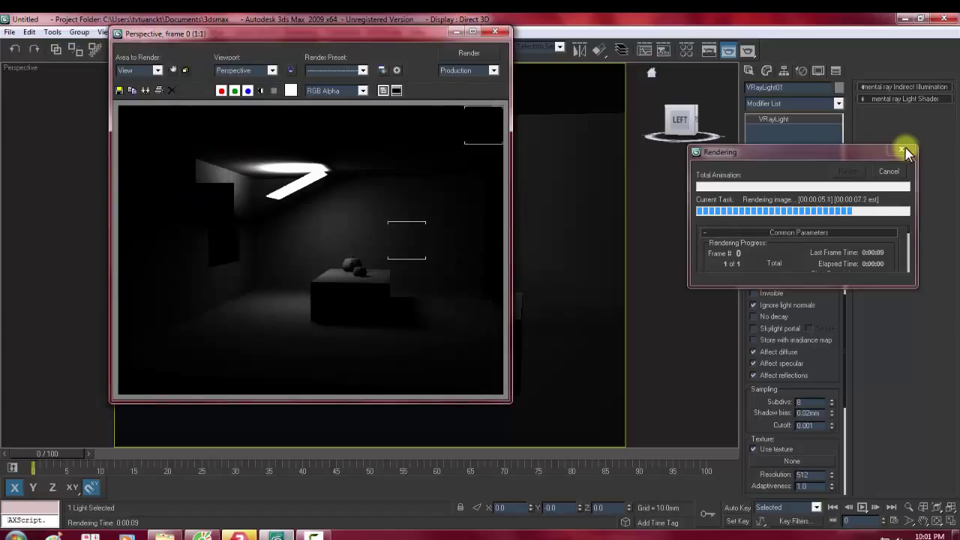
click(902, 151)
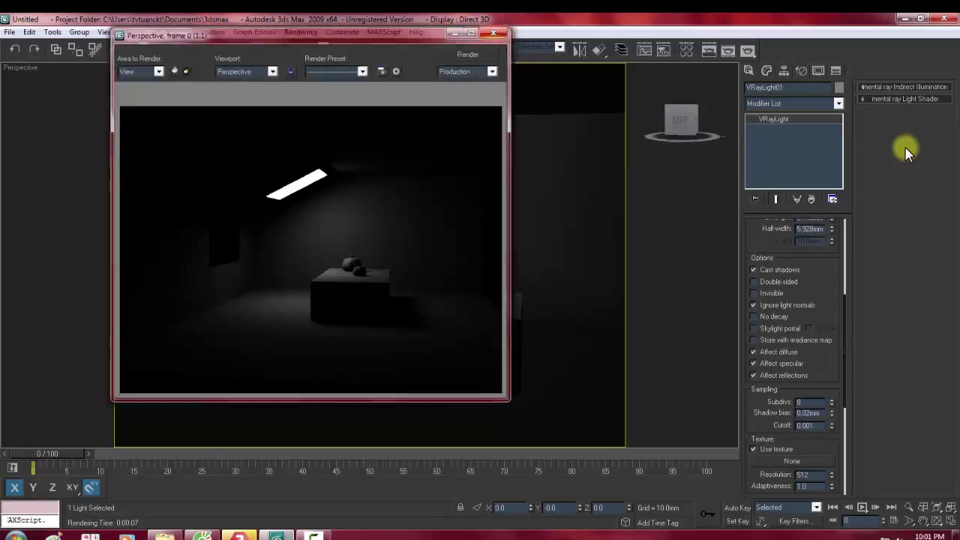
key(Escape)
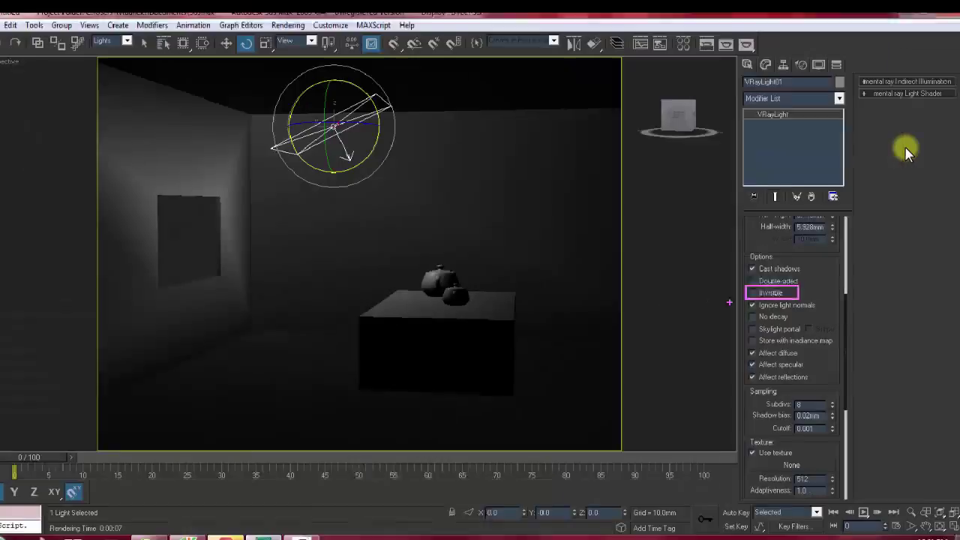
Step: Render the Perspective view with the plane visible, then again with Invisible enabled
key(shift+q)
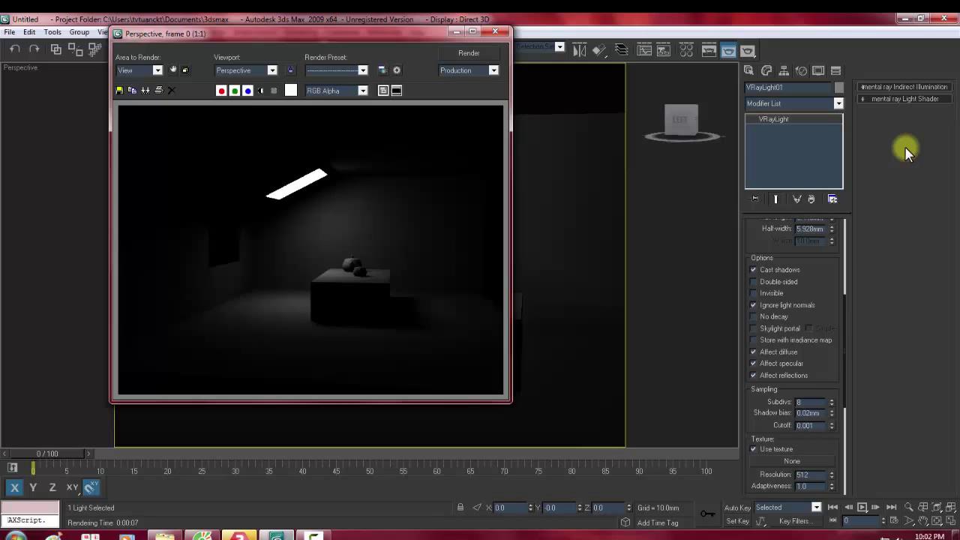
key(alt+F4)
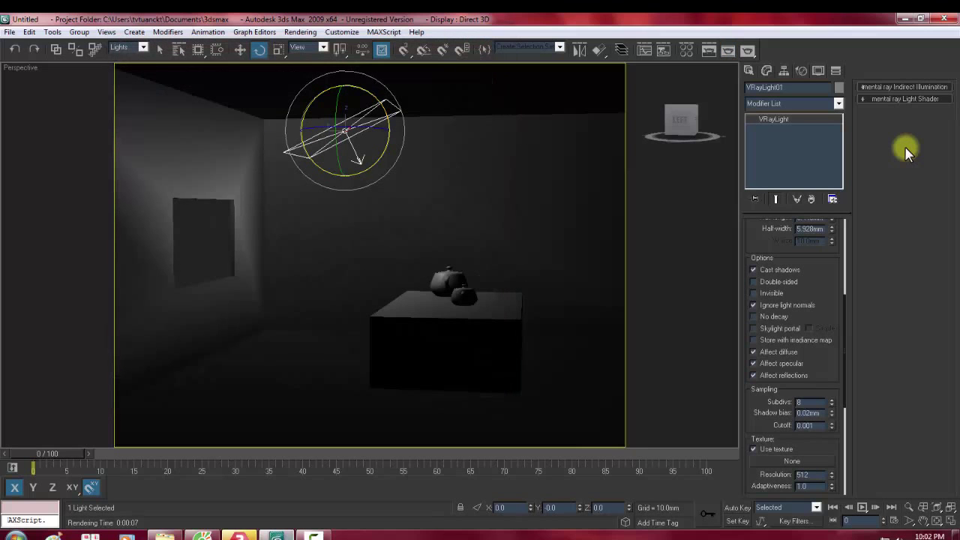
key(shift+q)
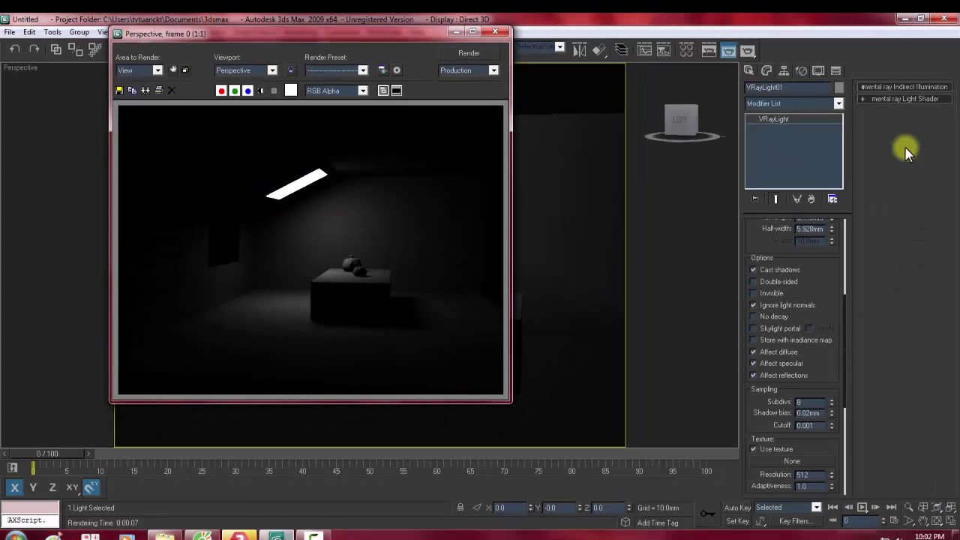
key(alt+F4)
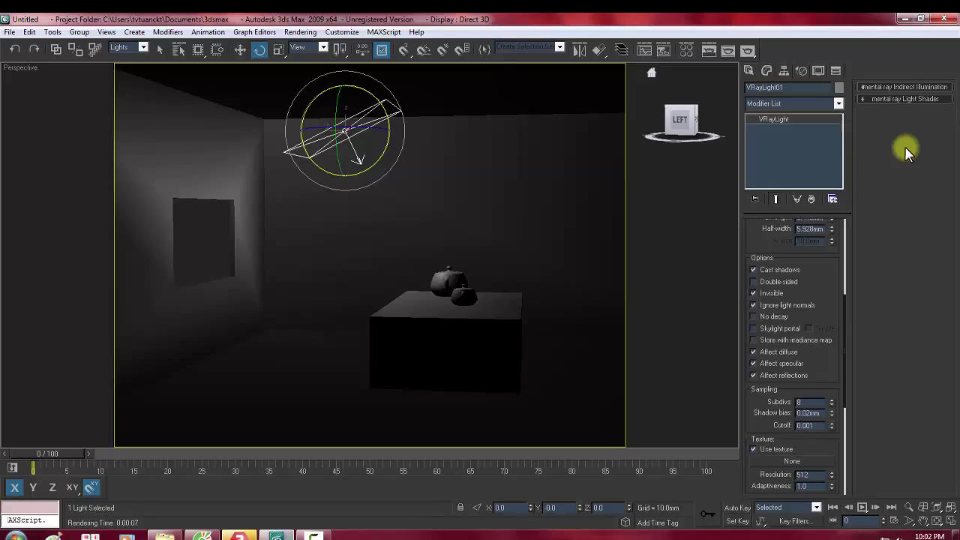
key(shift+q)
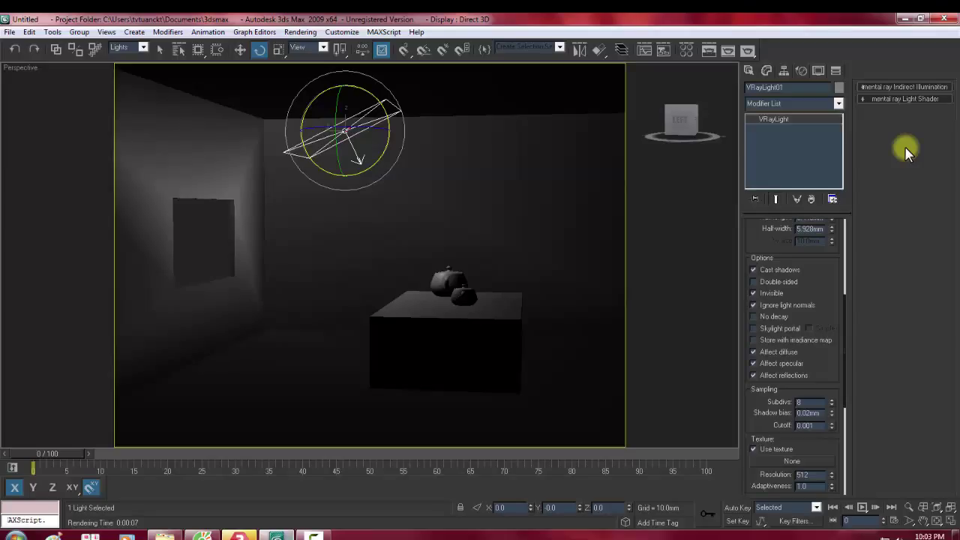
Step: Render the scene with the light stored with the irradiance map
scroll(905, 151, down, 1)
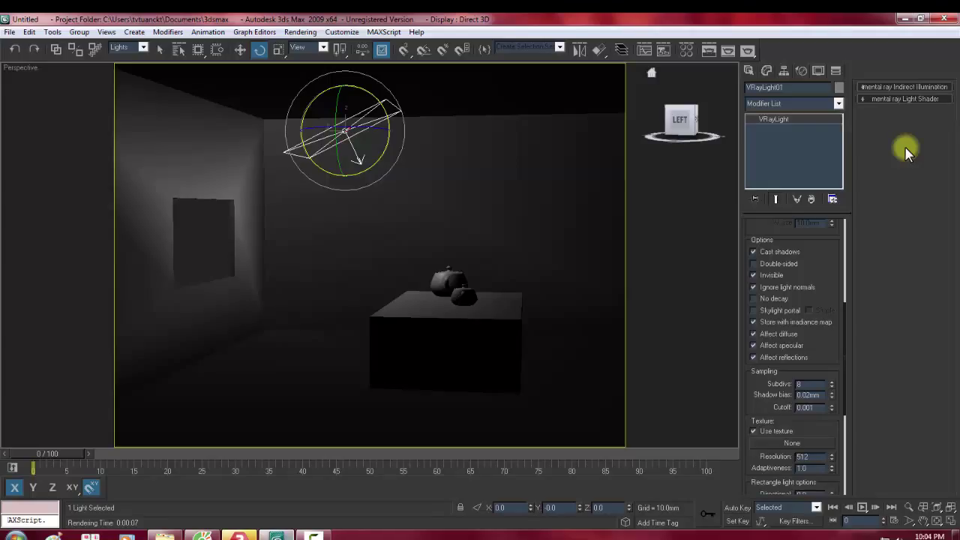
key(shift+q)
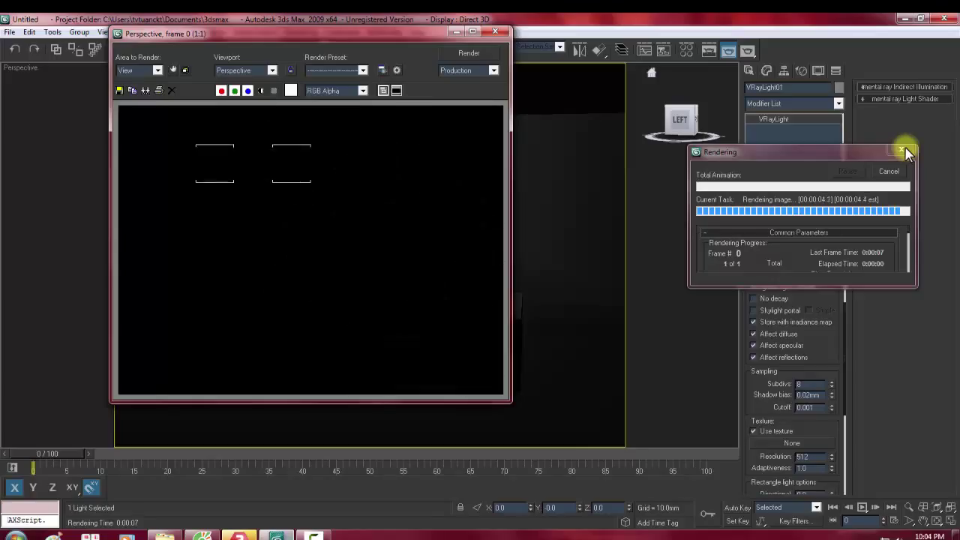
click(902, 150)
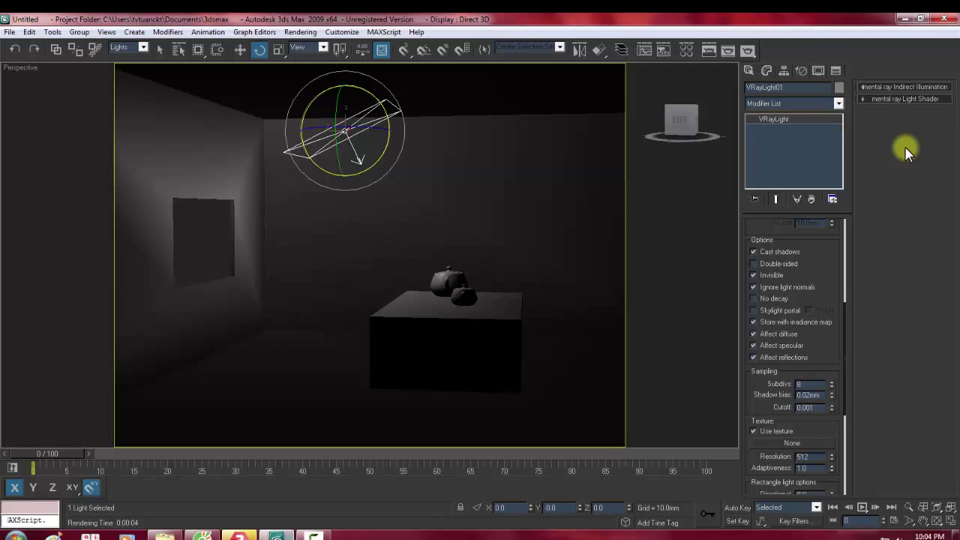
Step: Deselect VRayLight01 and render the full Perspective view again
scroll(795, 338, up, 5)
scroll(795, 337, down, 3)
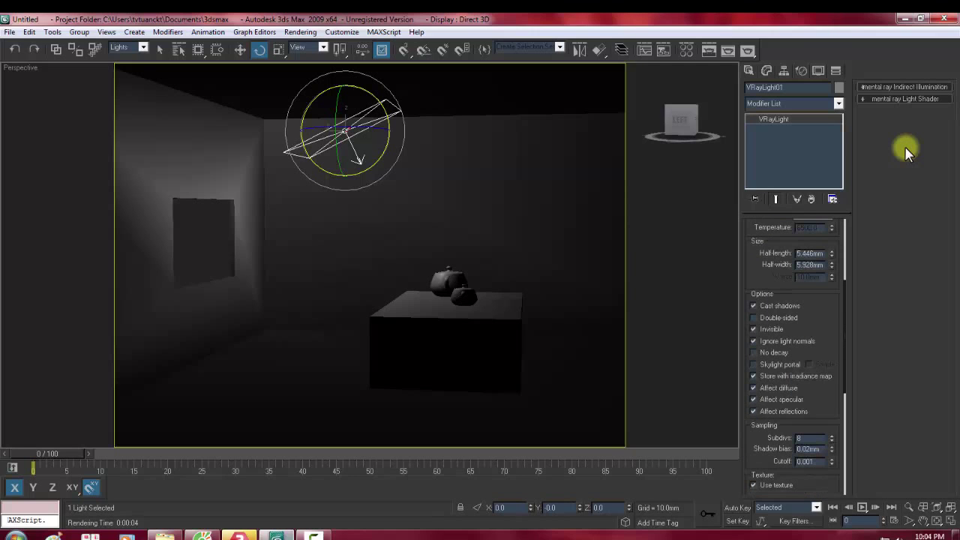
key(ctrl+d)
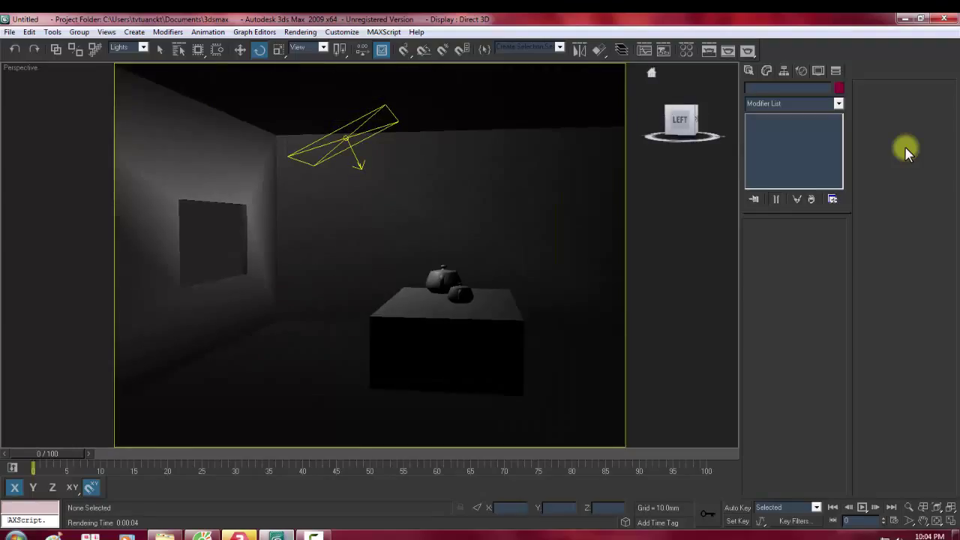
key(shift+q)
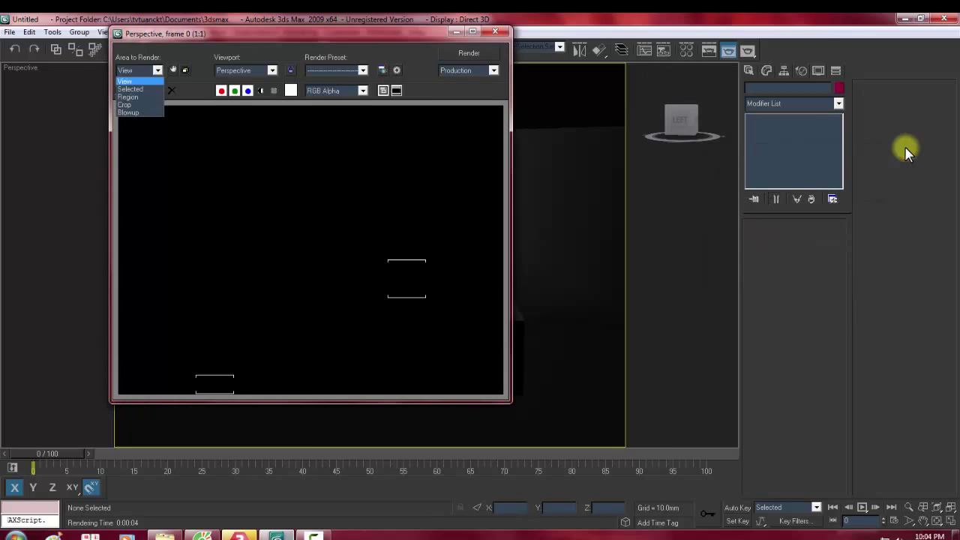
key(Escape)
key(shift+q)
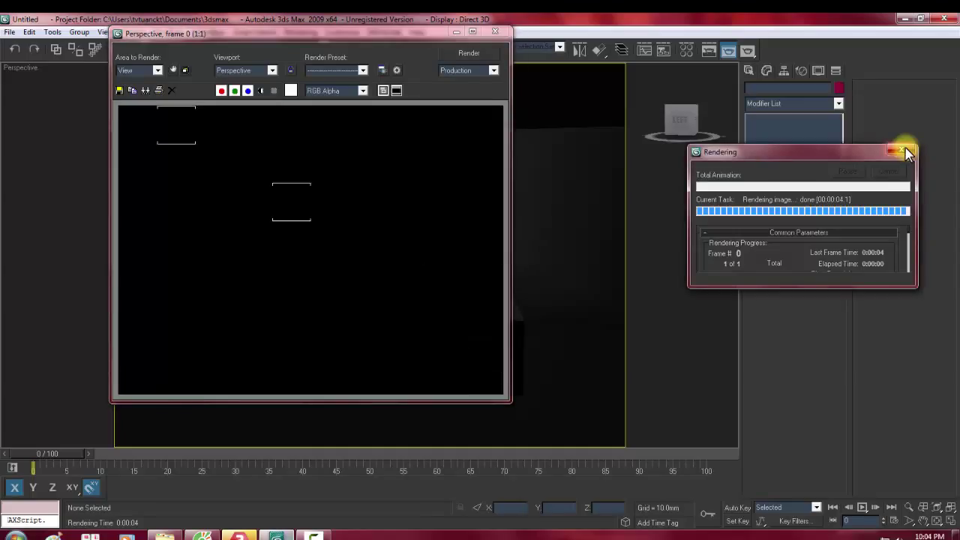
click(907, 153)
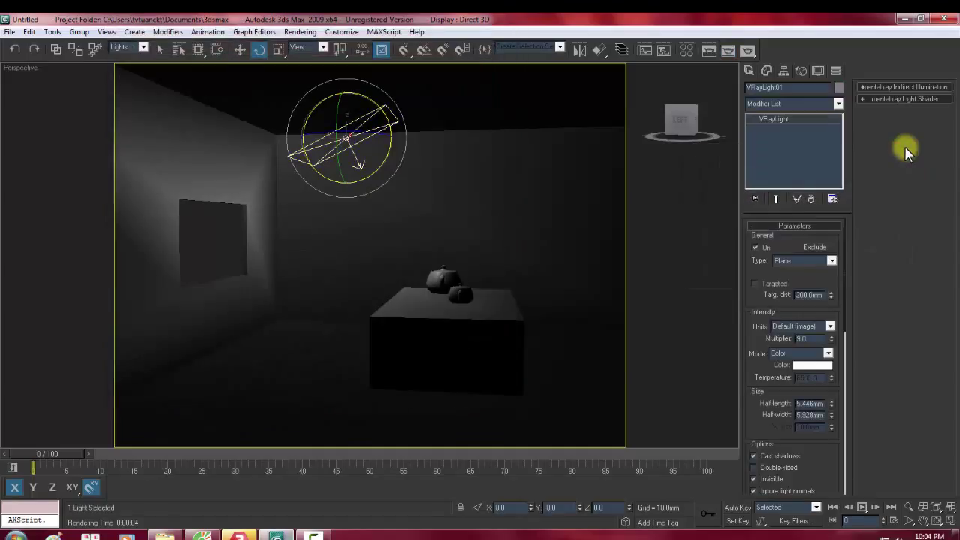
scroll(906, 153, down, 3)
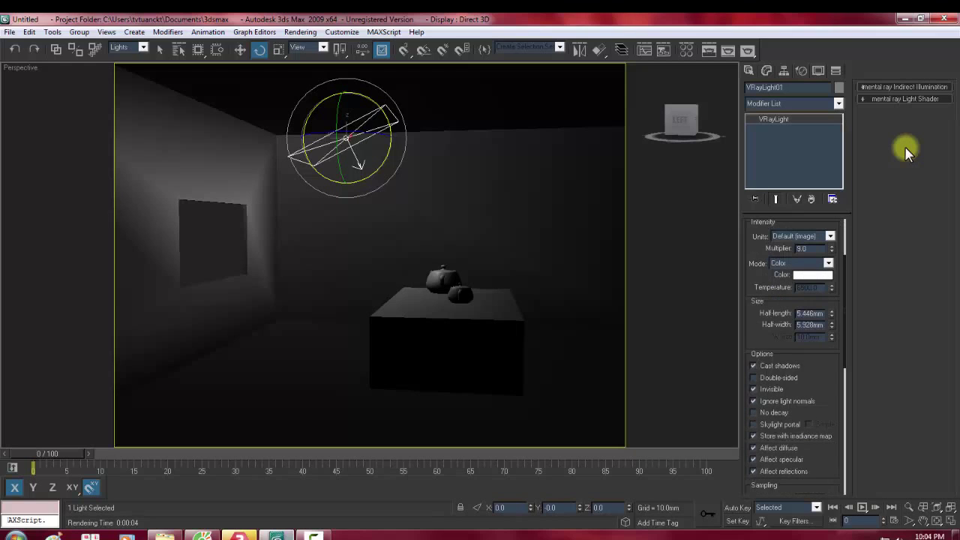
scroll(906, 152, down, 1)
scroll(905, 152, down, 1)
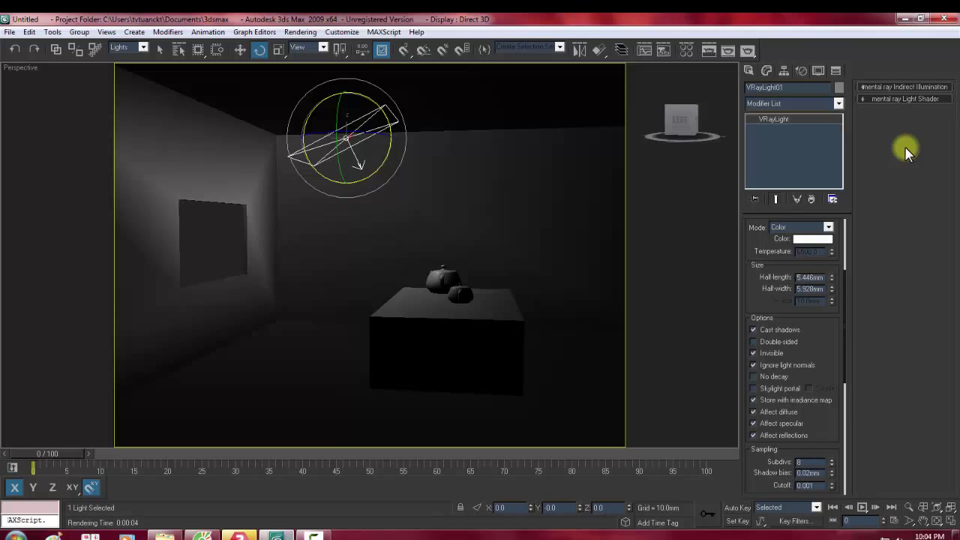
scroll(905, 152, down, 1)
scroll(906, 152, down, 2)
scroll(906, 152, down, 1)
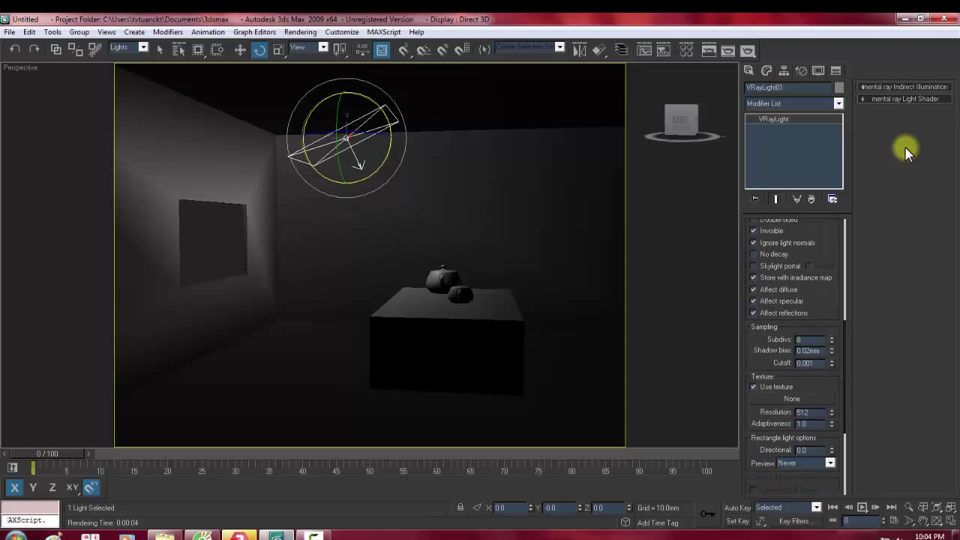
scroll(906, 152, up, 2)
scroll(906, 153, up, 1)
scroll(905, 152, up, 4)
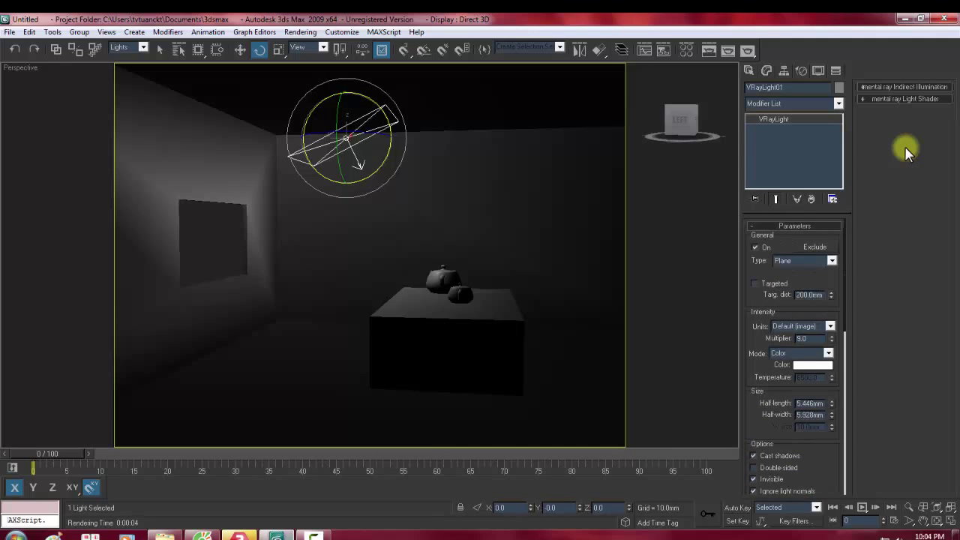
key(Tab)
text(30)
key(Return)
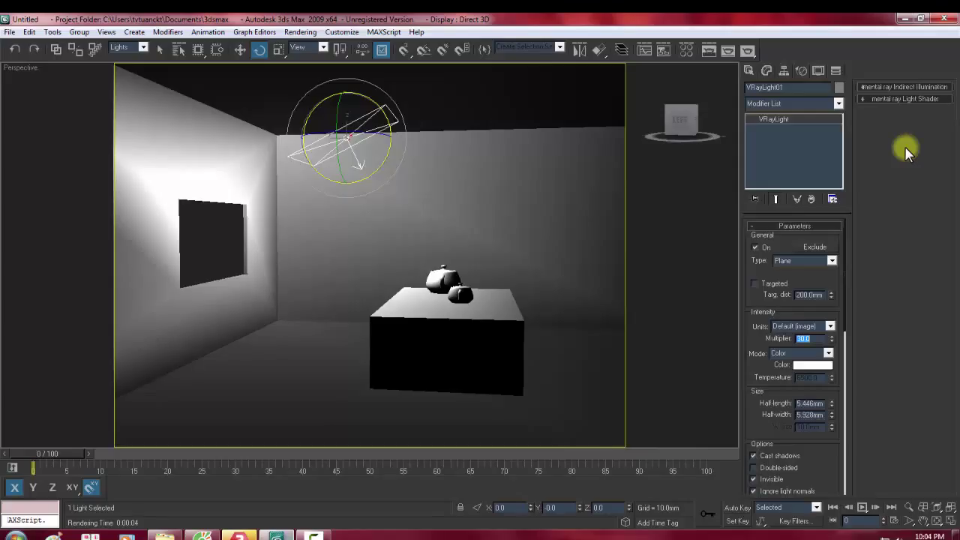
key(shift+q)
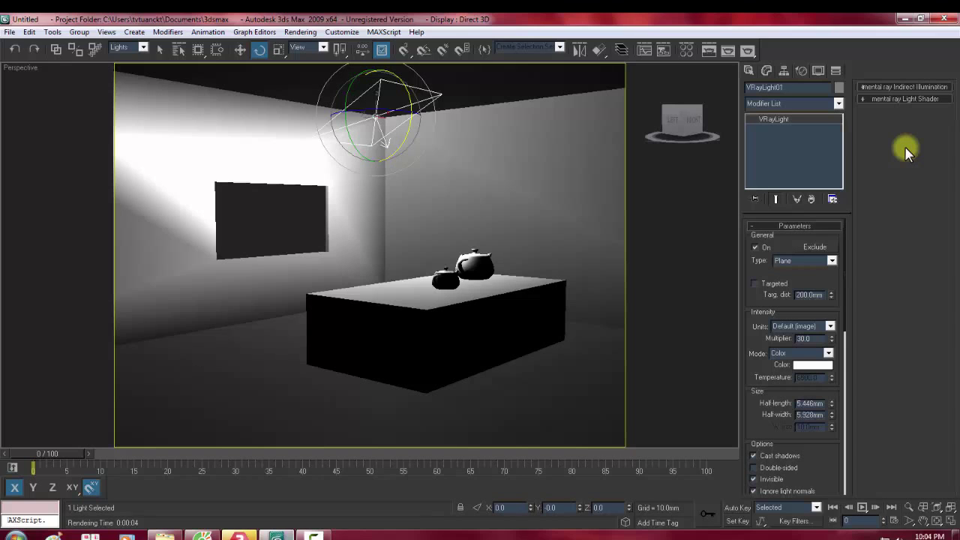
scroll(905, 151, down, 2)
scroll(905, 151, down, 2)
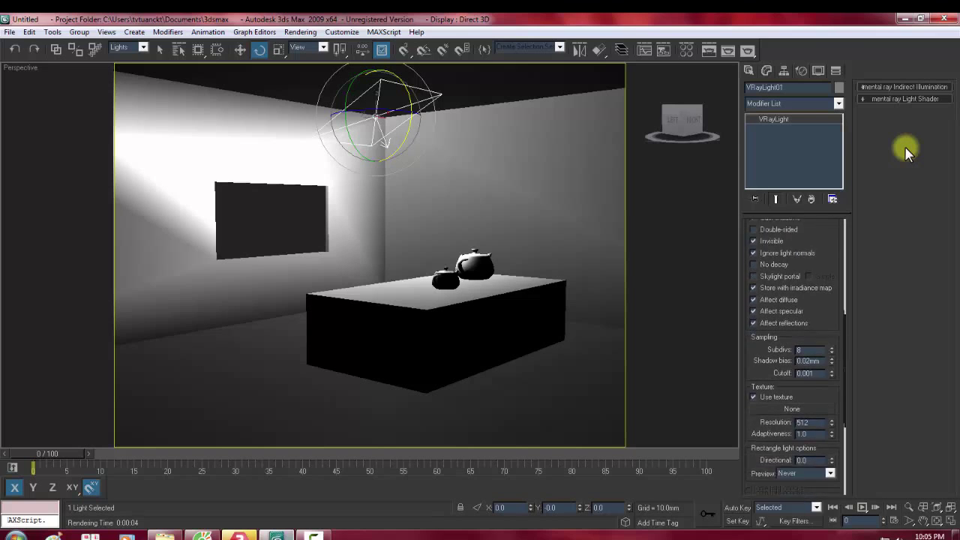
scroll(904, 150, down, 2)
scroll(905, 150, down, 1)
scroll(905, 151, up, 1)
scroll(905, 150, up, 1)
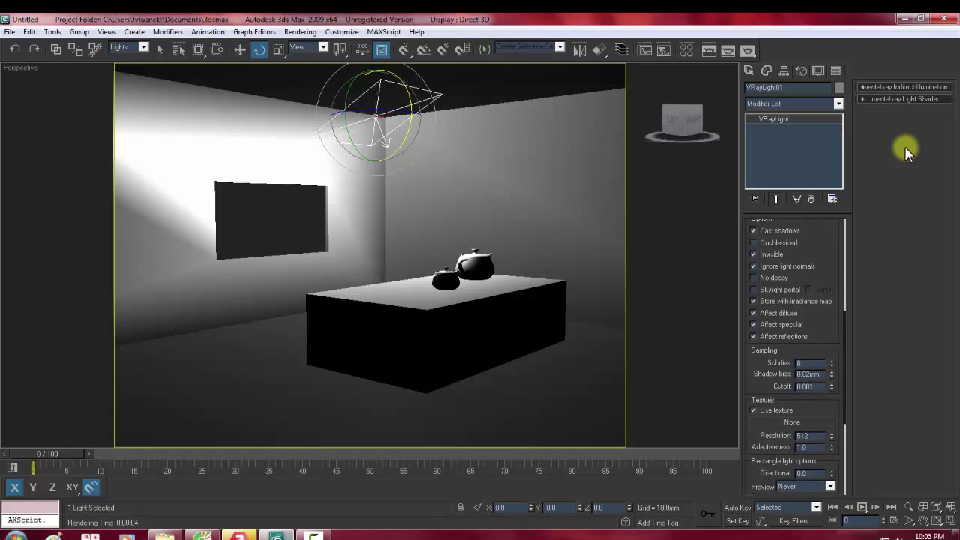
Step: Render the teapot room from the Perspective view, then close the preview window
key(shift+q)
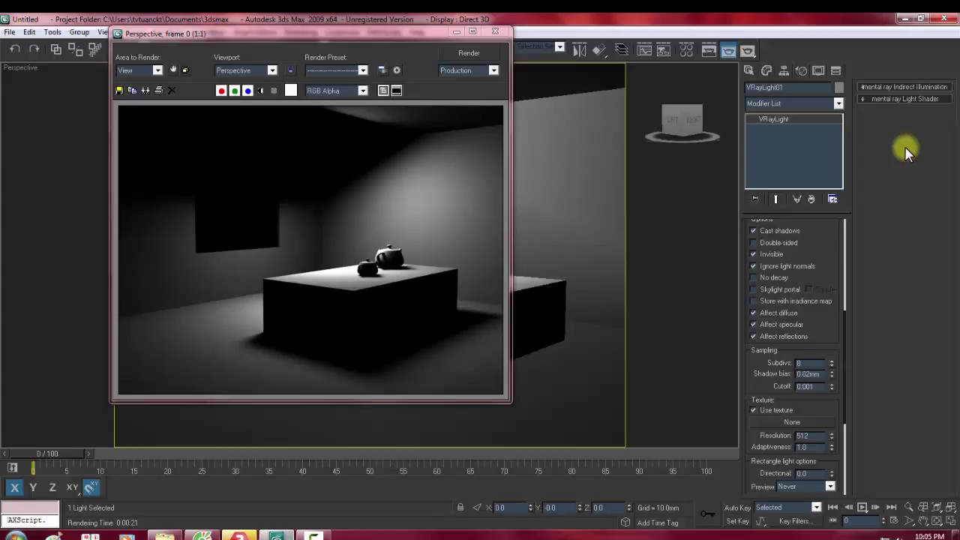
key(alt+F4)
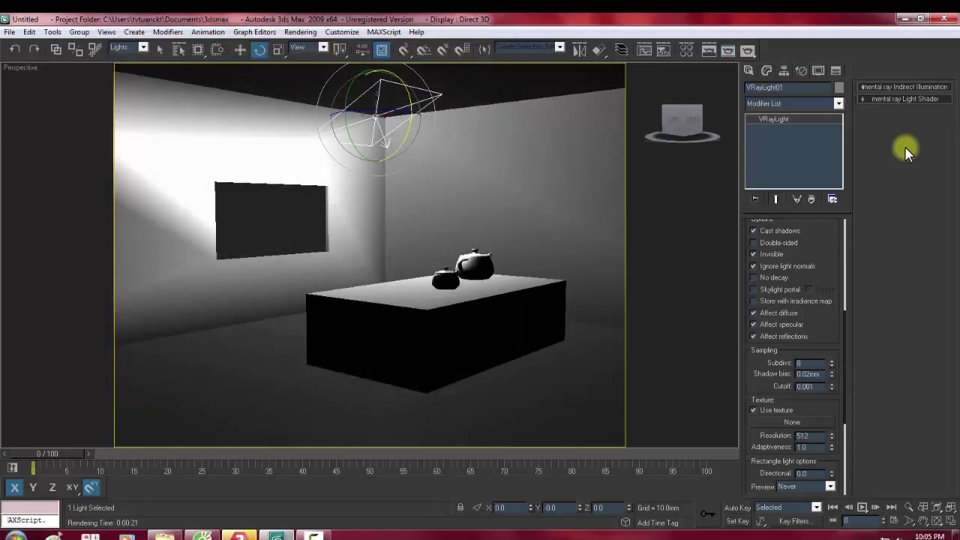
scroll(794, 352, down, 1)
scroll(795, 353, down, 2)
scroll(795, 353, down, 2)
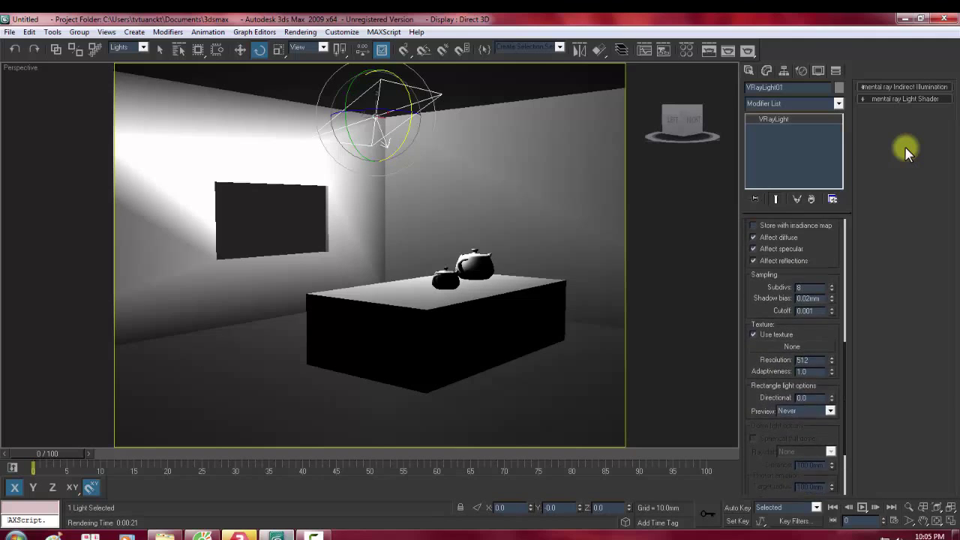
scroll(795, 352, up, 2)
scroll(795, 352, up, 1)
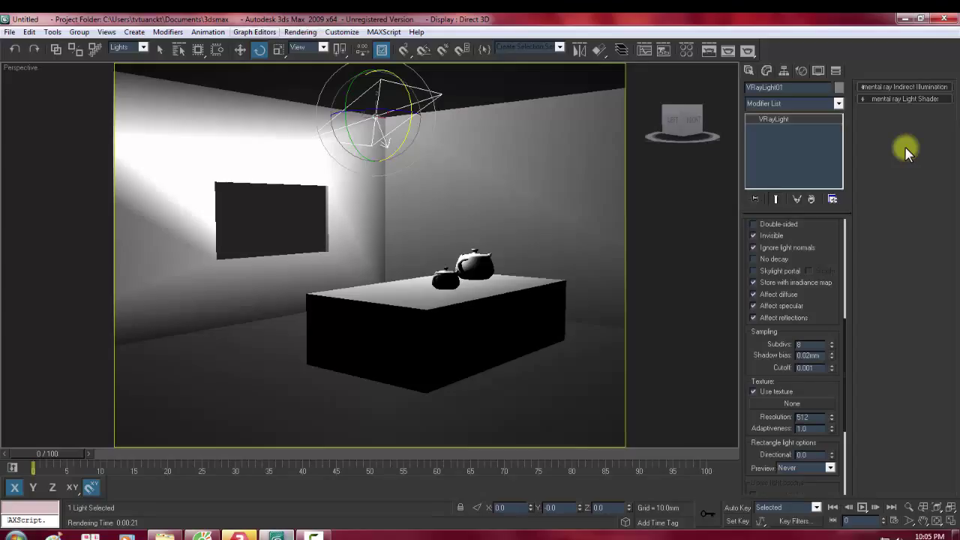
Step: Review the V-Ray Indirect illumination settings in Render Setup
key(Down)
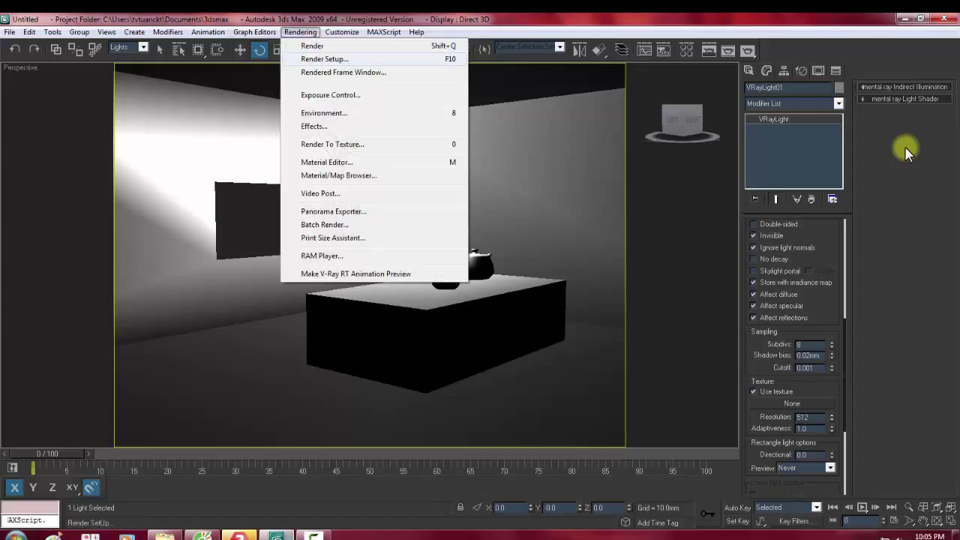
key(Down)
key(Return)
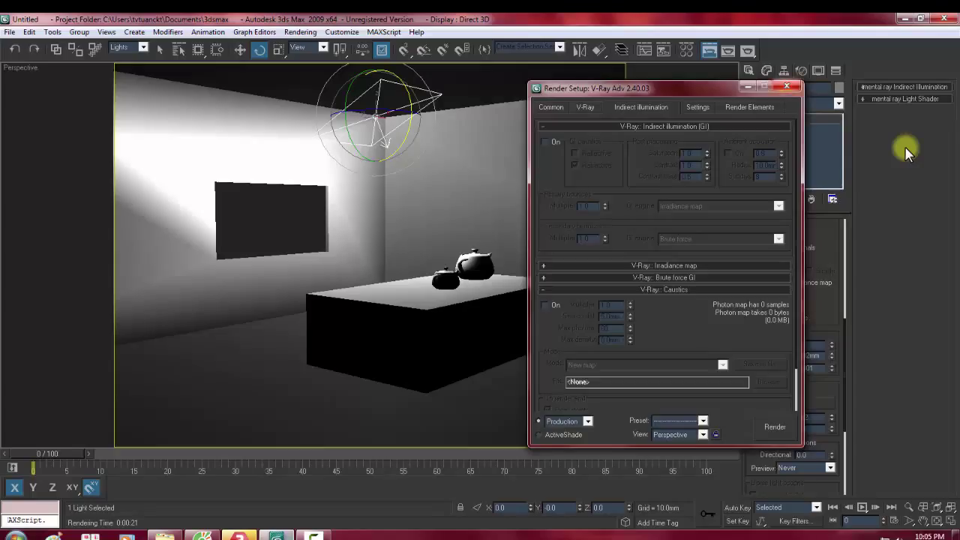
key(F10)
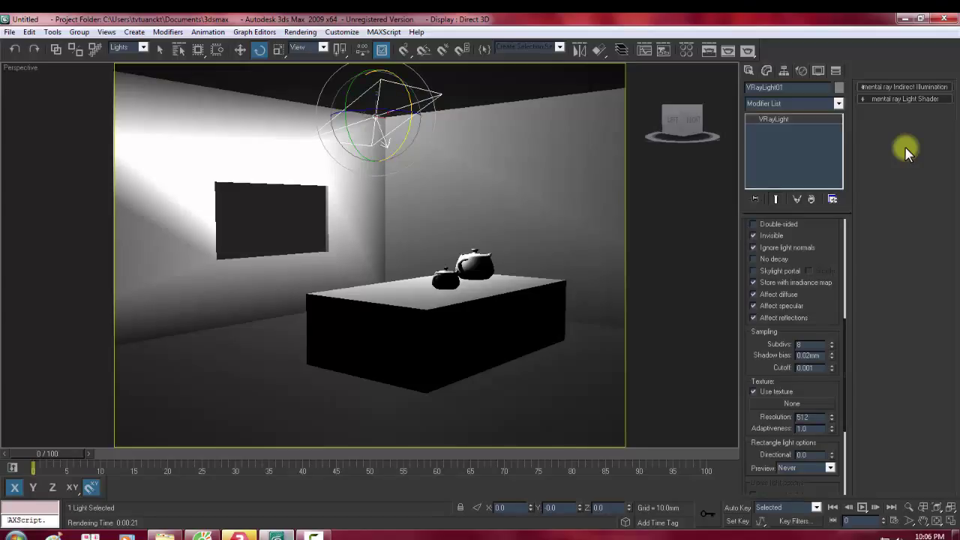
Step: Scroll through VRayLight01's parameters to reach its white Color swatch
scroll(905, 152, down, 1)
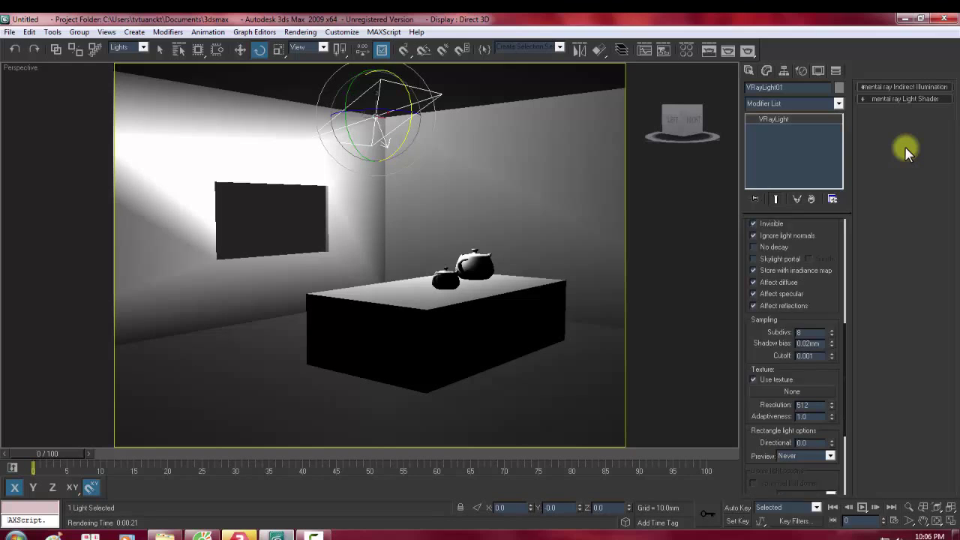
scroll(906, 152, down, 1)
scroll(905, 153, down, 1)
scroll(906, 153, down, 1)
scroll(905, 152, up, 3)
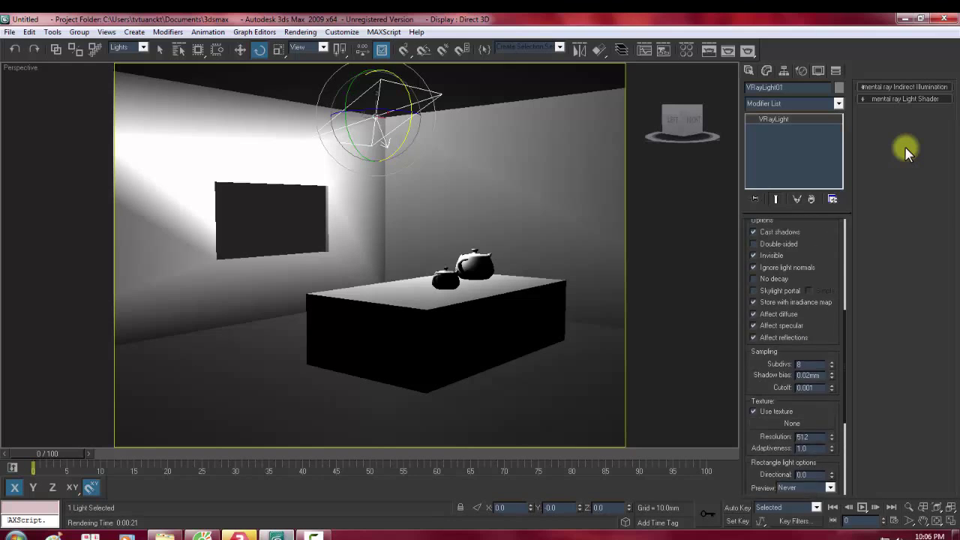
scroll(906, 152, up, 3)
scroll(906, 152, up, 3)
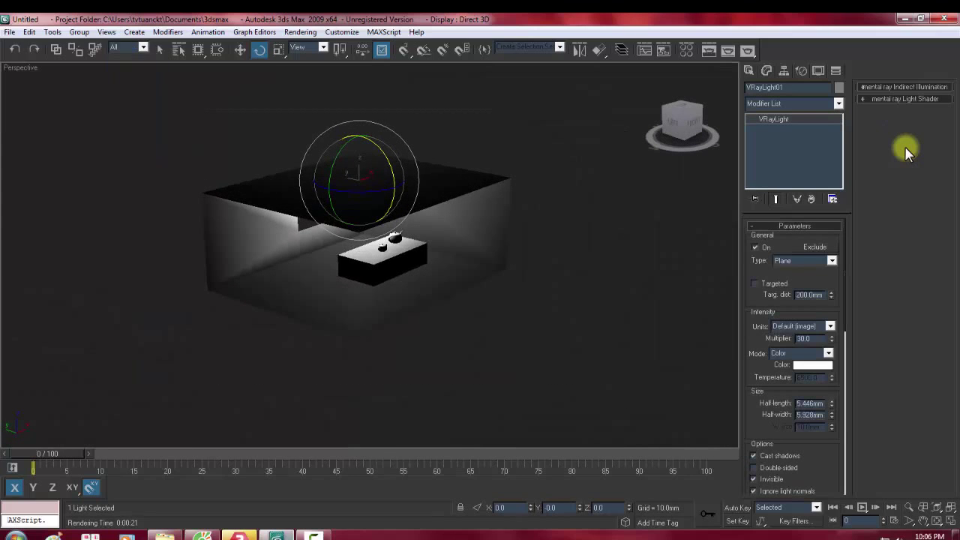
Step: Select all five scene objects and open the Material Editor
key(ctrl+a)
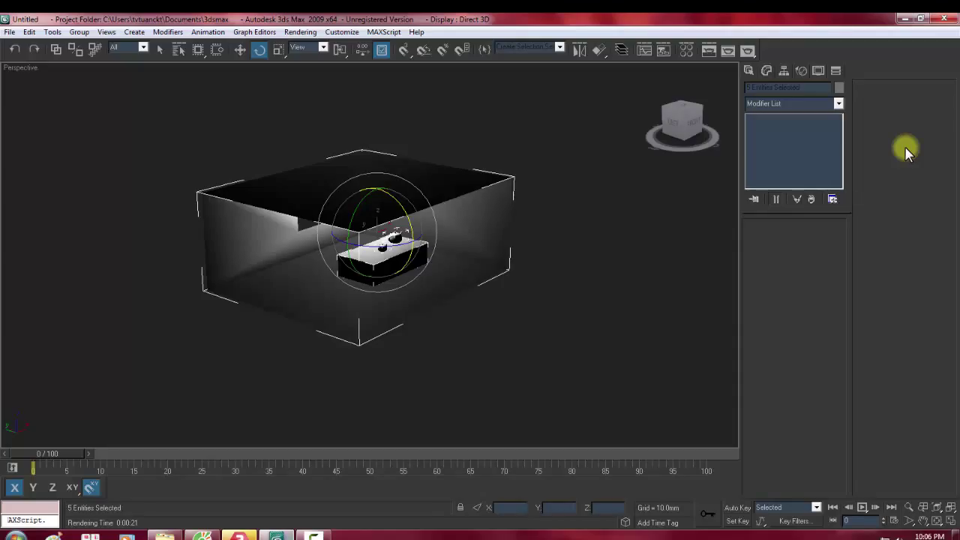
key(m)
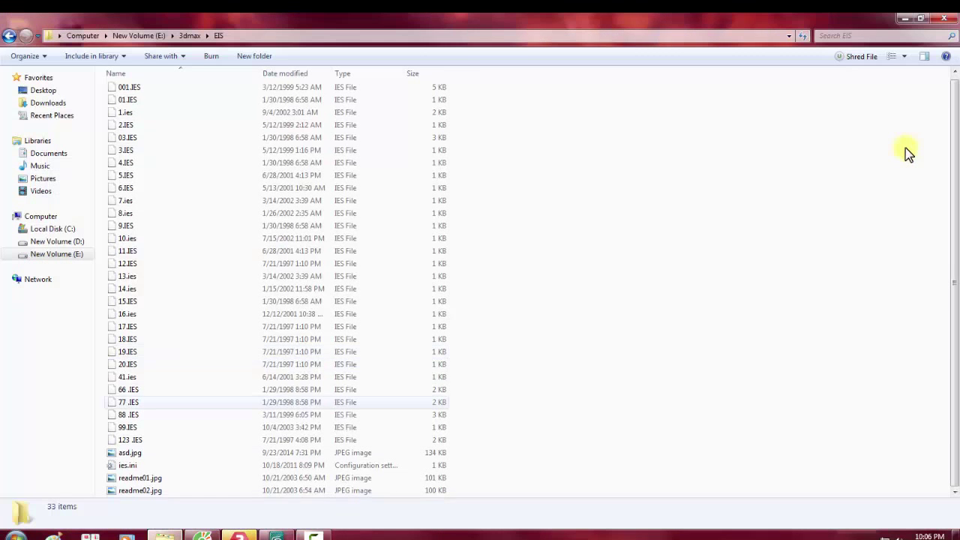
Step: Browse the E:\3dmax subfolders (blue graphic(2), 3d destop, a1, 3D) looking for the texture
click(56, 241)
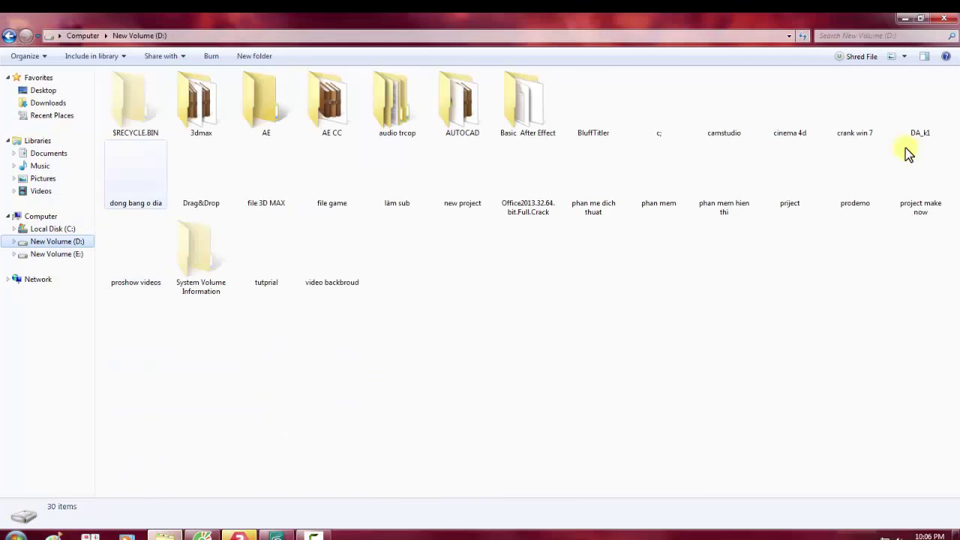
text(3dm)
key(Return)
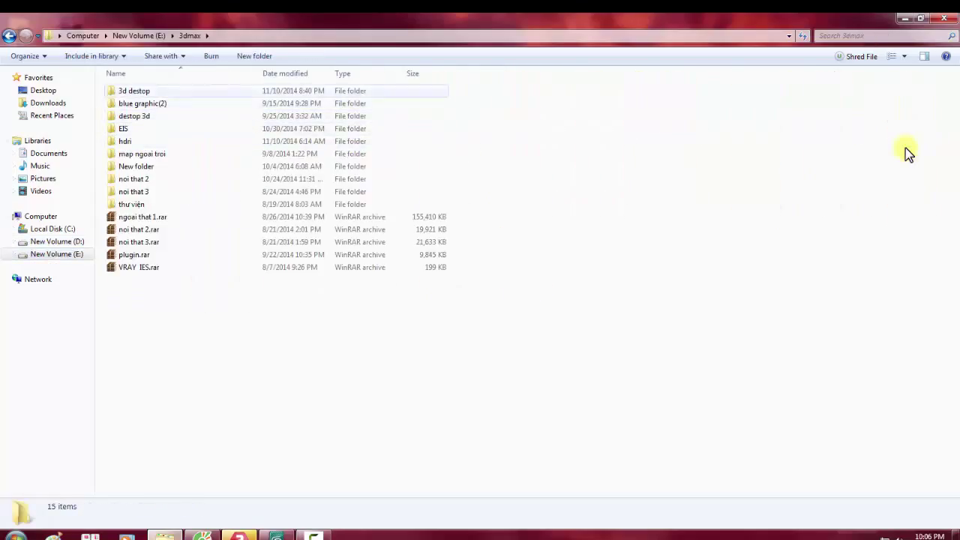
key(Up)
key(Return)
key(BackSpace)
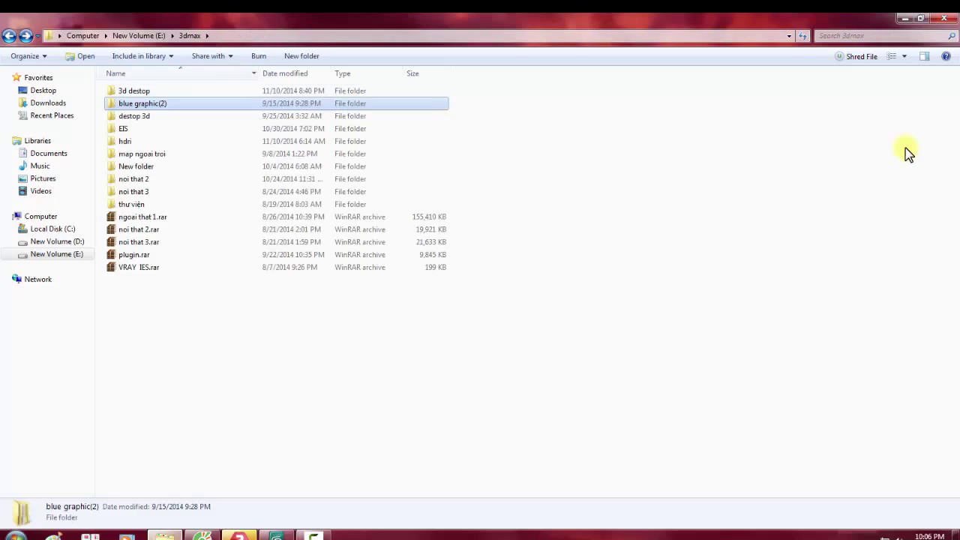
key(Up)
key(Return)
key(Down)
key(Return)
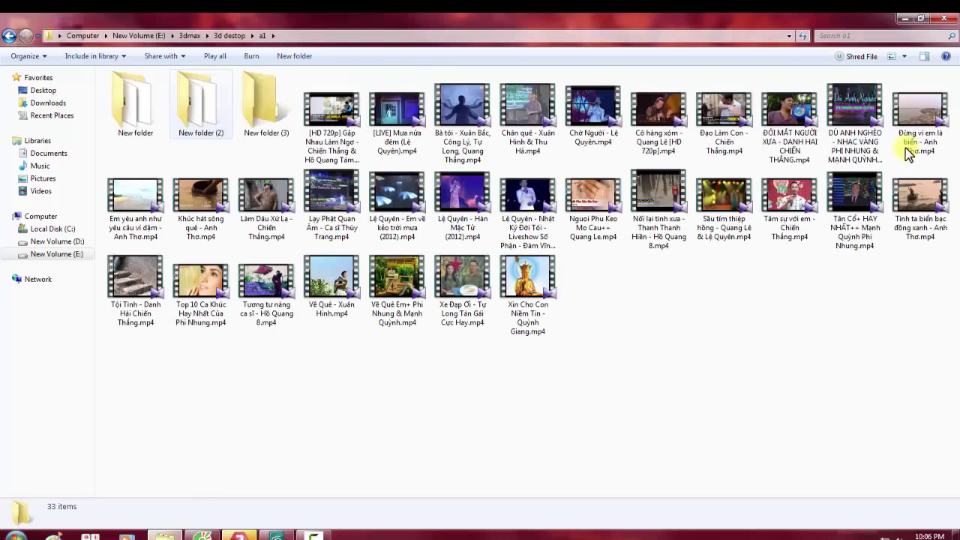
key(BackSpace)
key(Up)
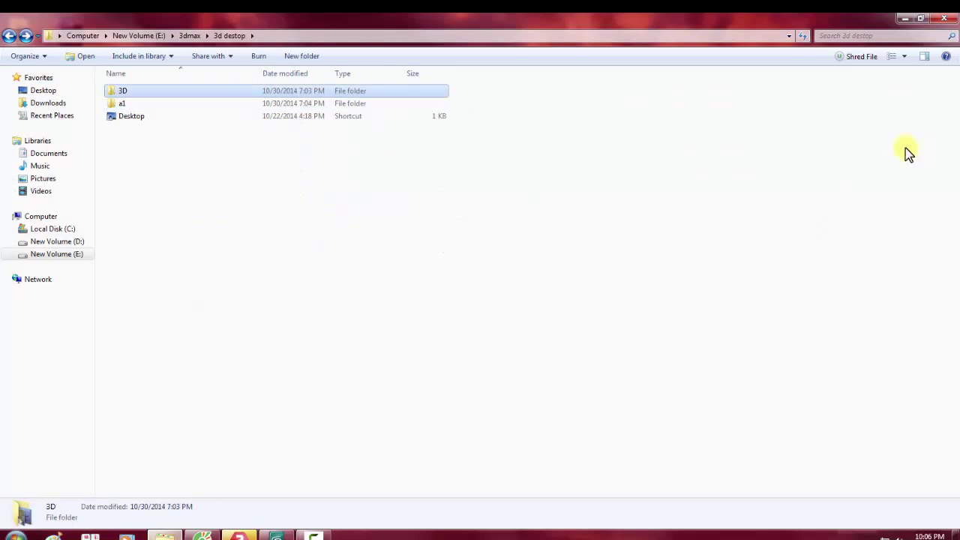
key(Return)
Step: Scan through the image files in the 3D folder
key(Down)
scroll(907, 153, down, 2)
scroll(907, 152, up, 2)
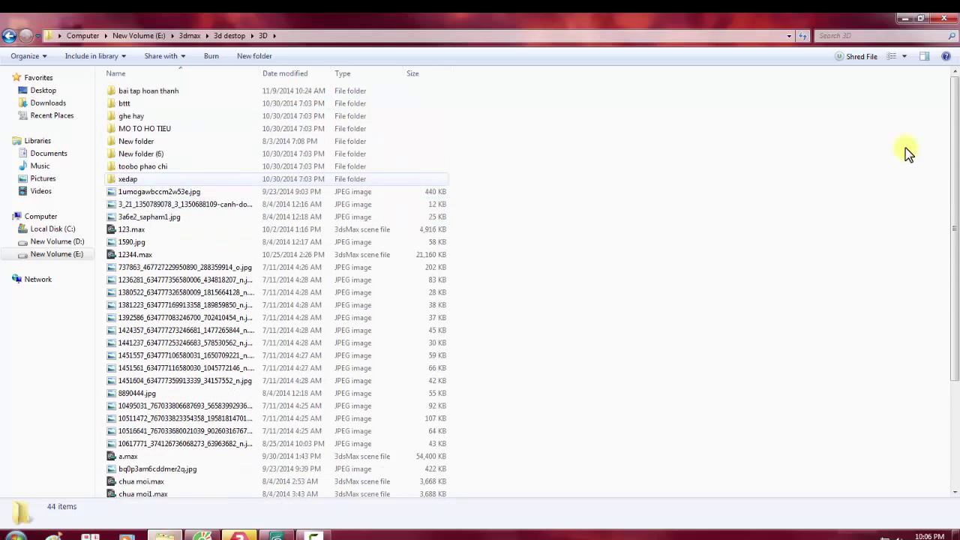
key(Down)
key(Down)
key(Down)
scroll(907, 153, down, 3)
scroll(908, 153, down, 3)
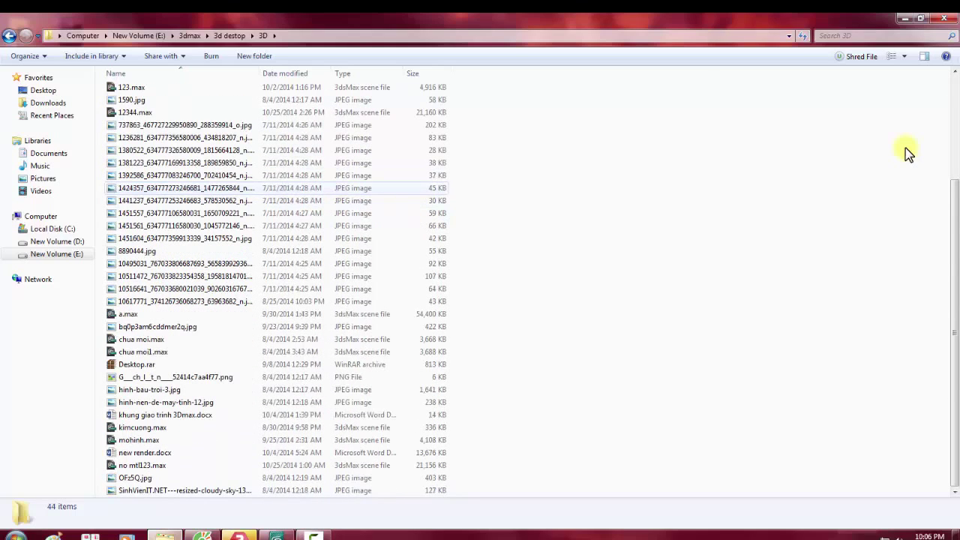
key(c)
key(h)
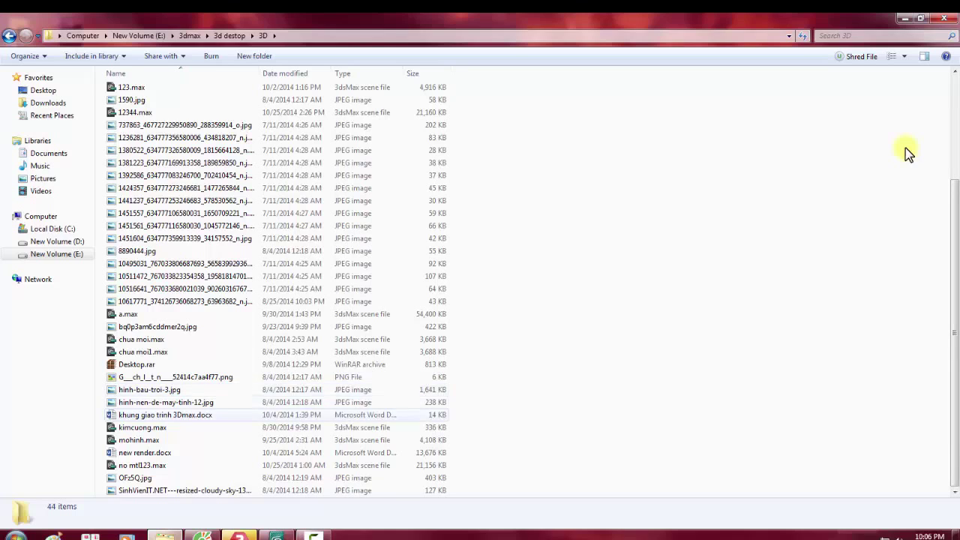
scroll(907, 153, up, 1)
scroll(907, 153, up, 3)
key(Up)
key(Up)
key(Up)
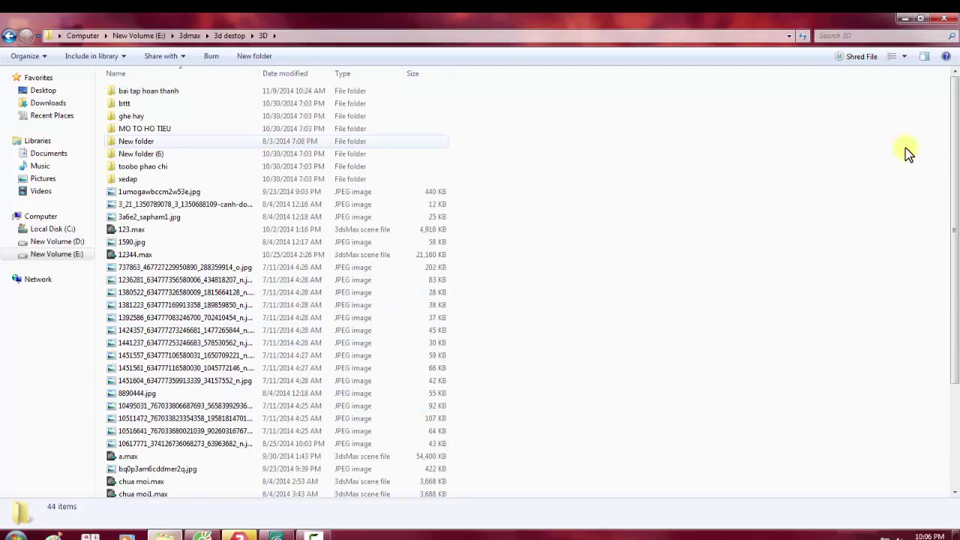
key(Up)
key(Up)
key(Up)
key(Up)
key(Down)
key(Down)
key(Down)
key(Up)
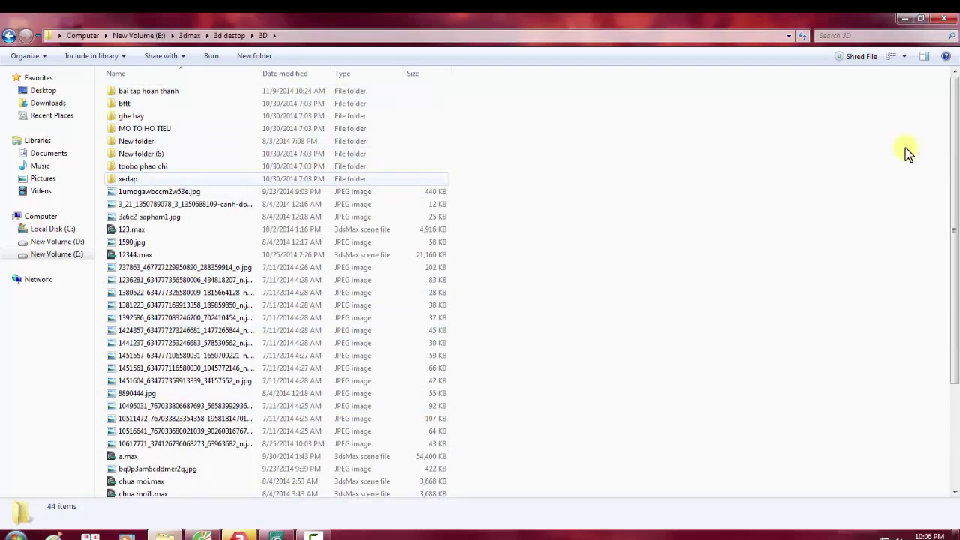
key(shift+Tab)
key(shift+Tab)
Step: Open the noi that 2 folder under E:\3dmax and drag zsx208.jpg over to 3ds Max
key(BackSpace)
key(Return)
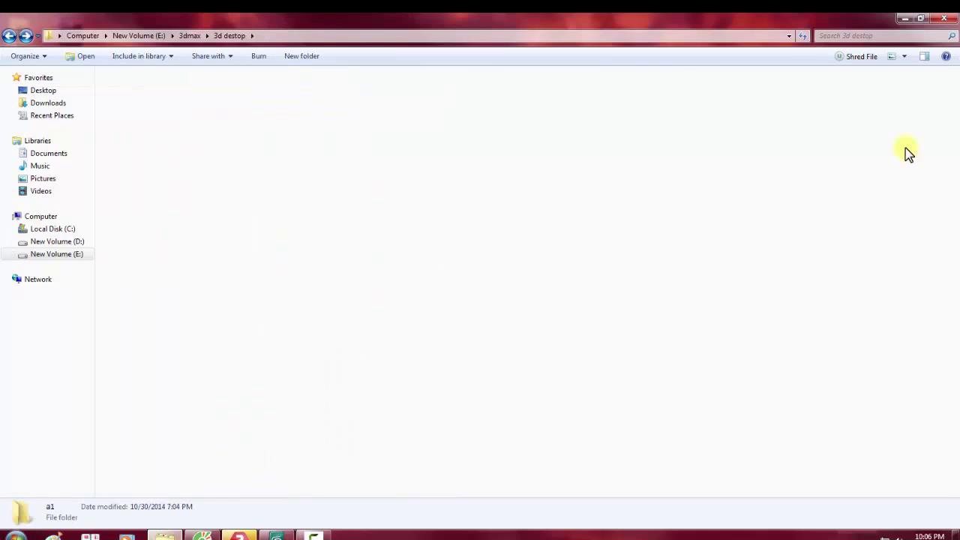
key(BackSpace)
key(BackSpace)
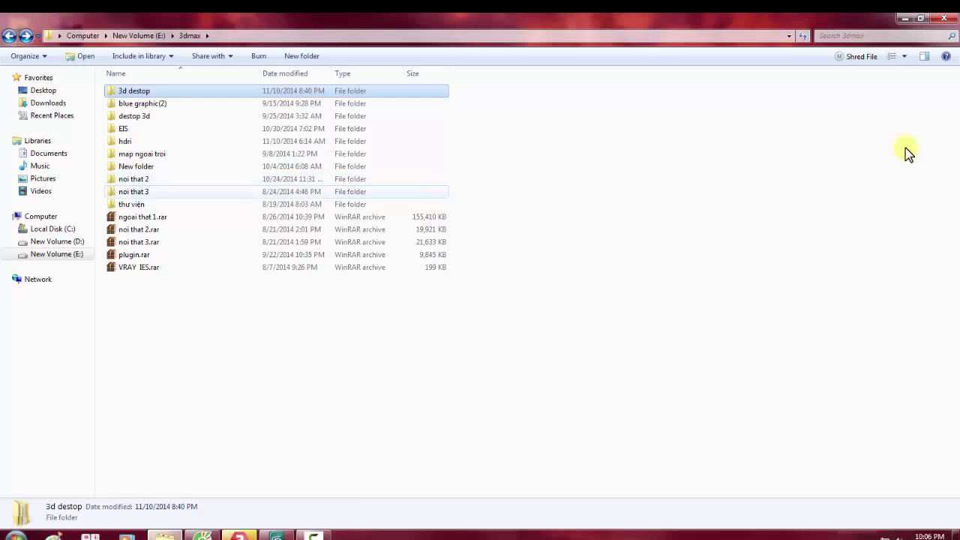
key(t)
key(Return)
key(BackSpace)
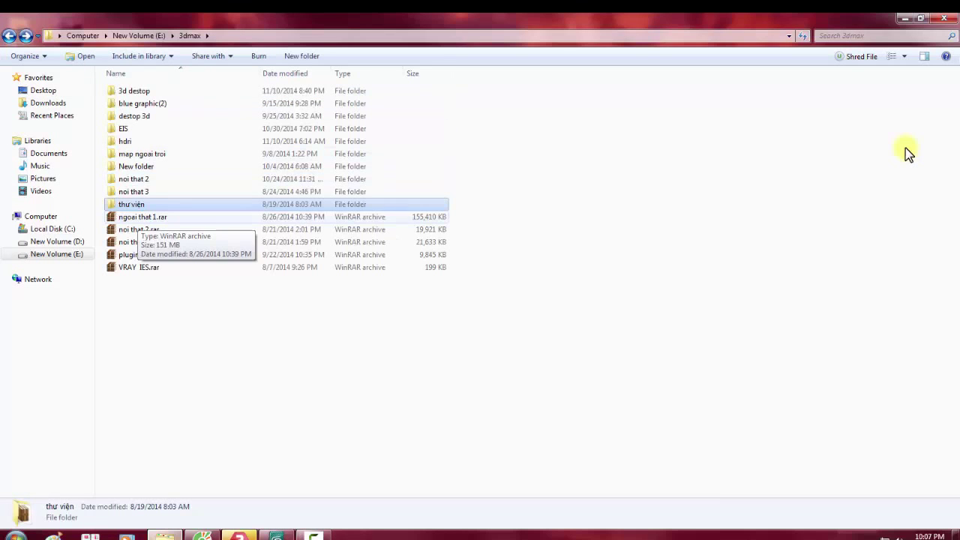
key(Up)
key(Return)
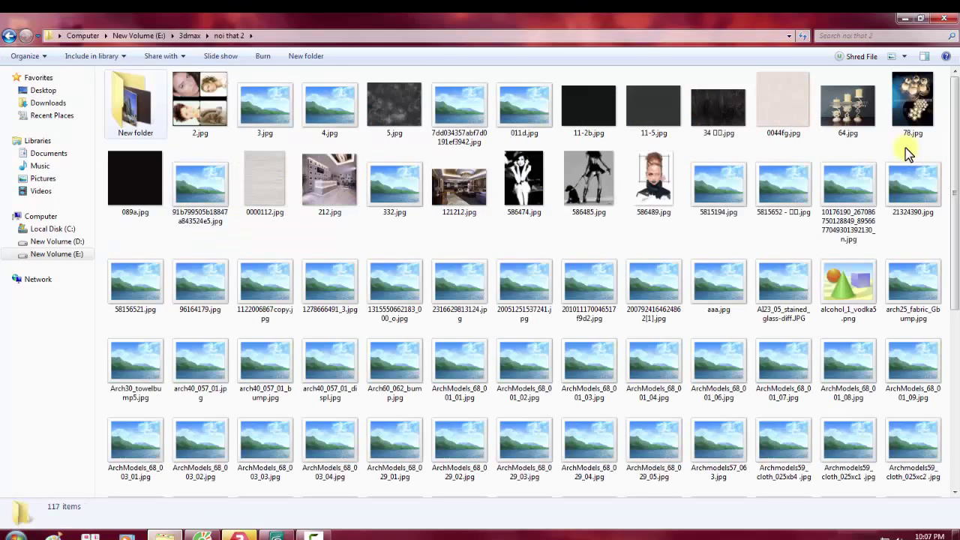
scroll(907, 153, down, 4)
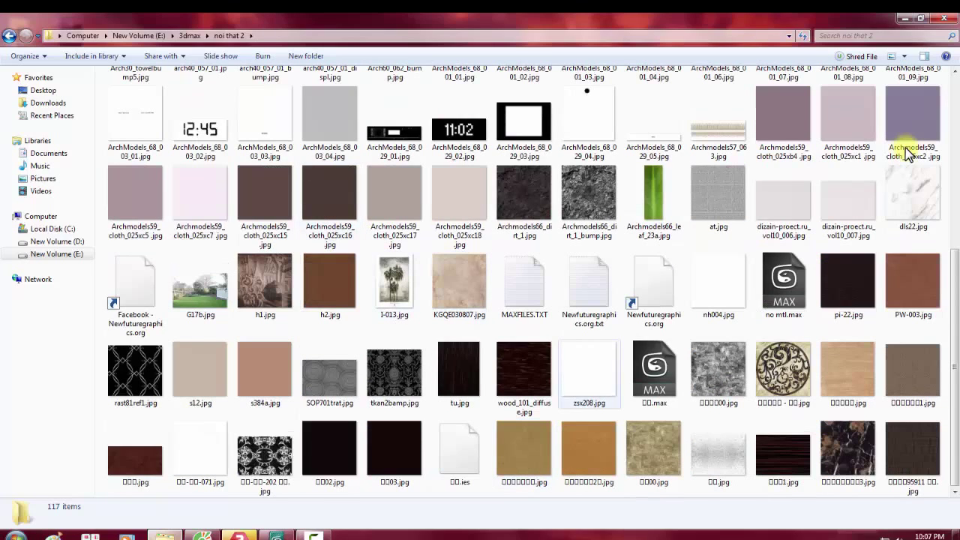
drag(589, 371, 300, 498)
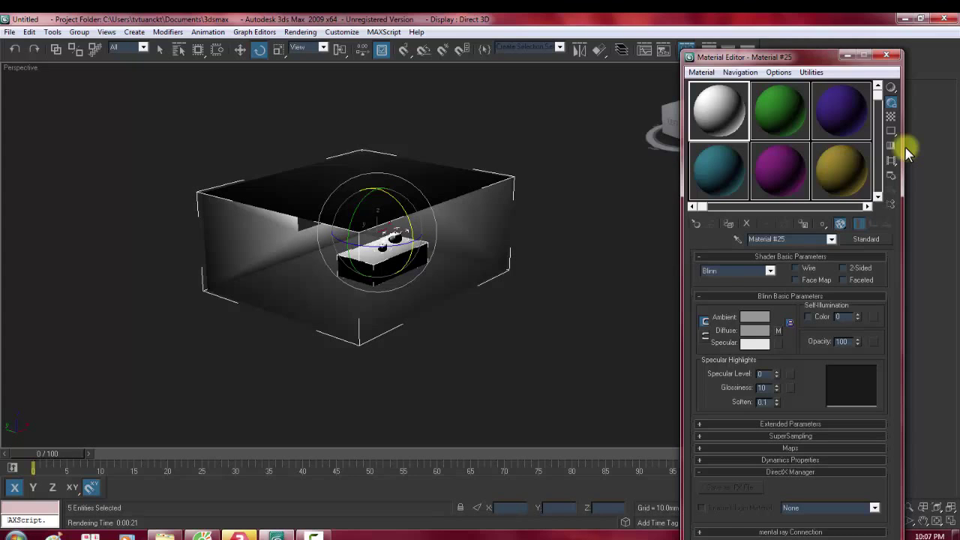
Step: Change the current material's type, then switch to the Explorer texture folder and back to the Material Editor
click(865, 238)
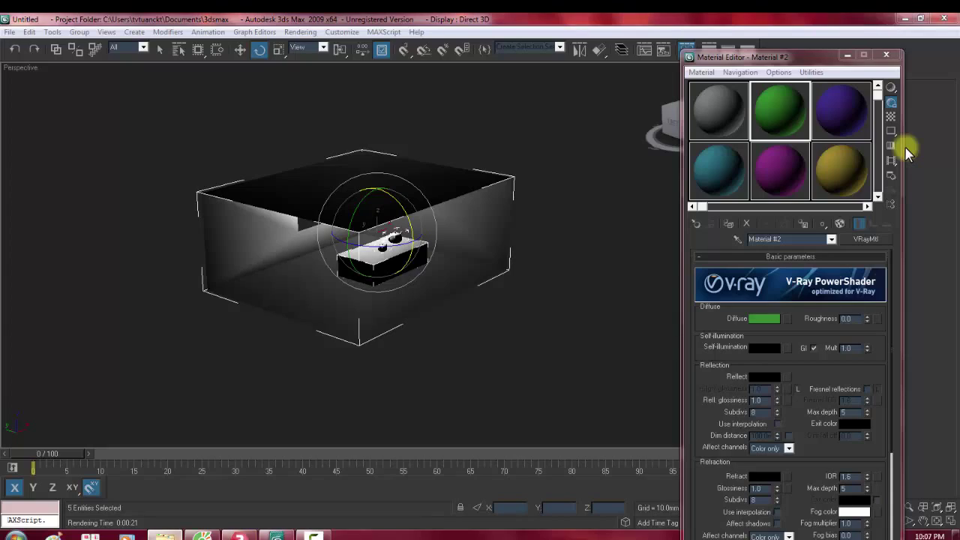
key(super+d)
key(alt+Tab)
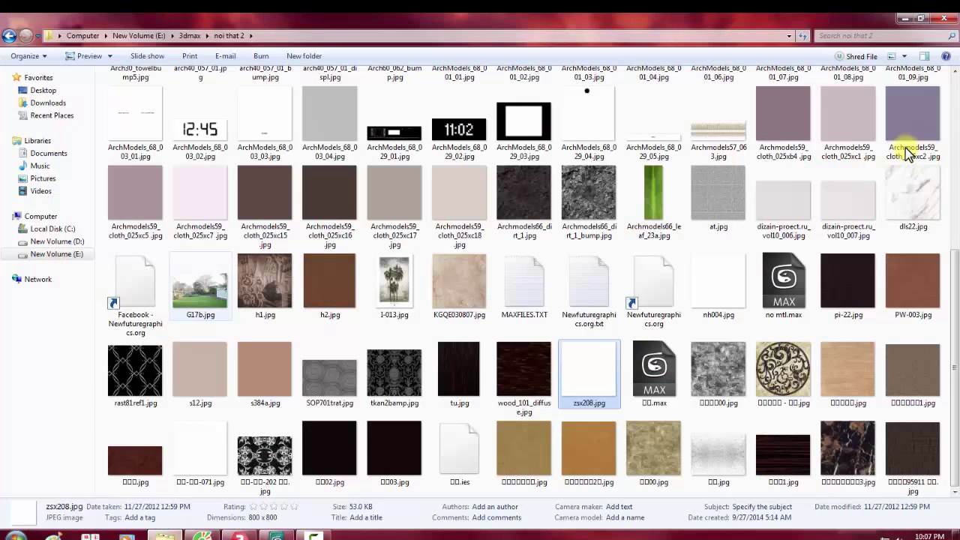
key(alt+Tab)
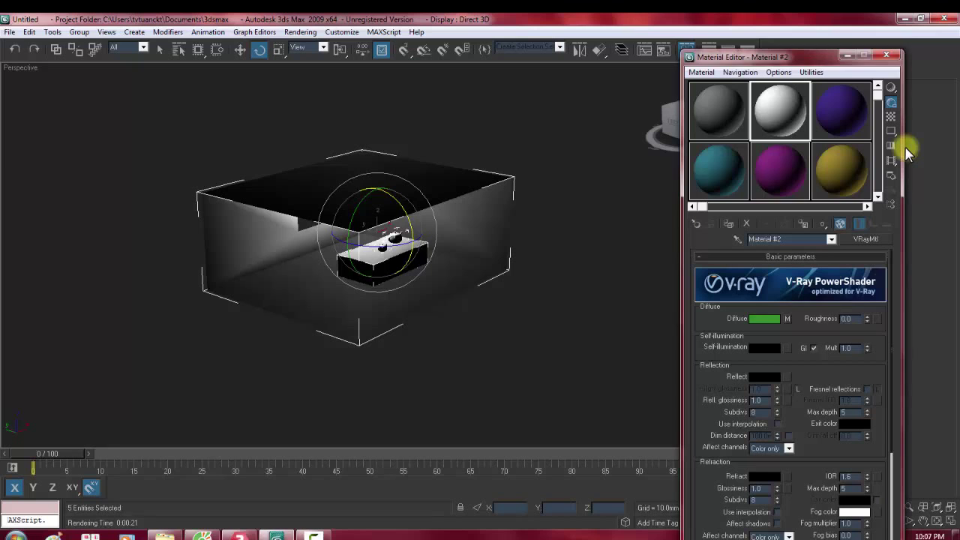
Step: Close the Material Editor, move the Perspective view around the room, and select VRayLight01
key(m)
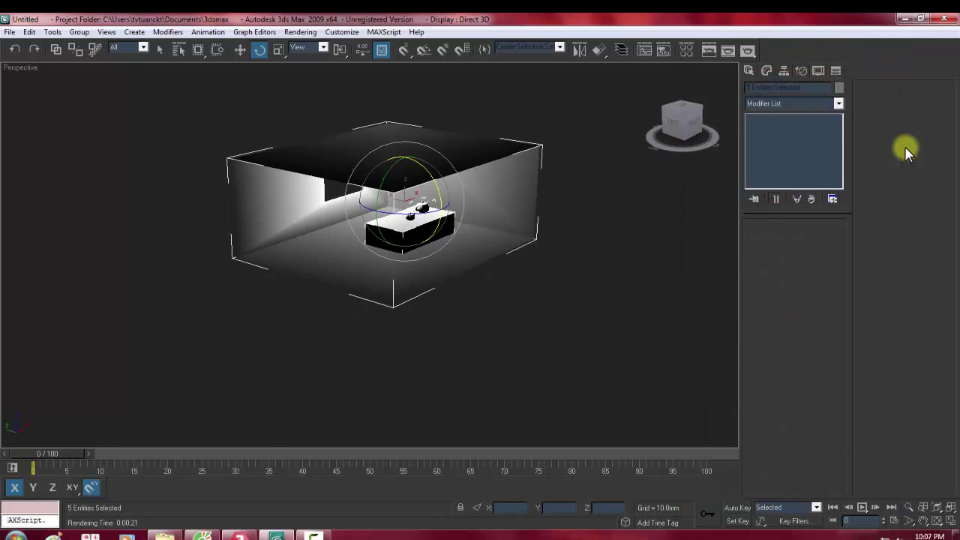
key(shift+z)
key(shift+z)
key(shift+z)
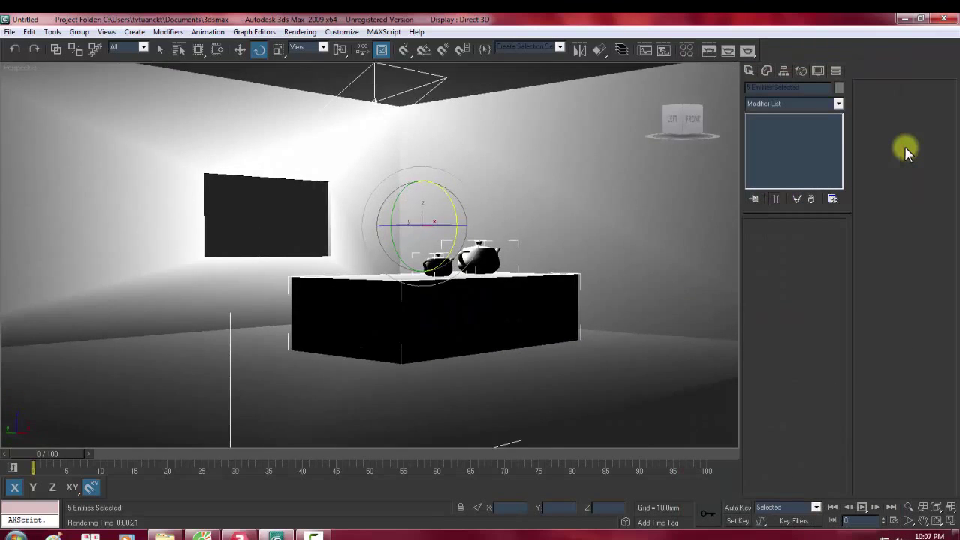
key(shift+z)
key(shift+z)
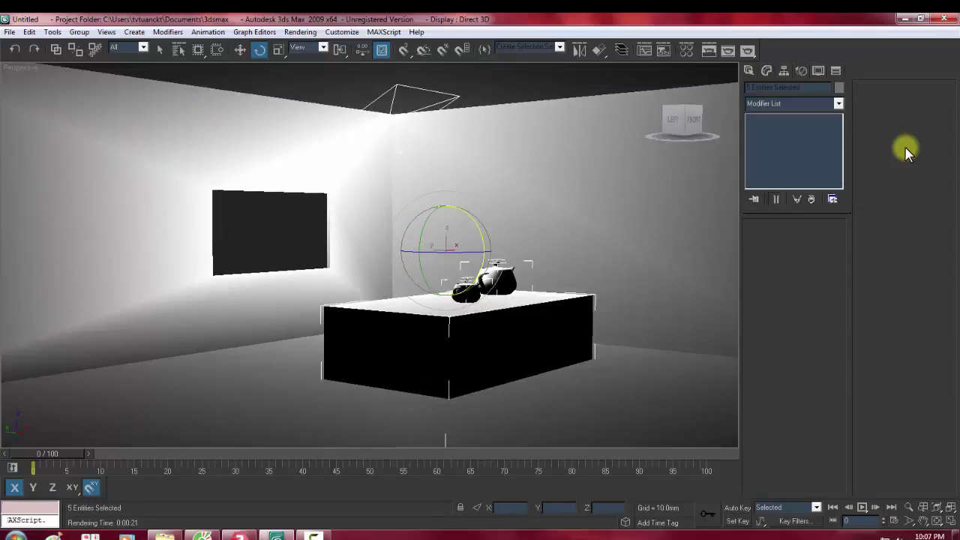
key(ctrl+z)
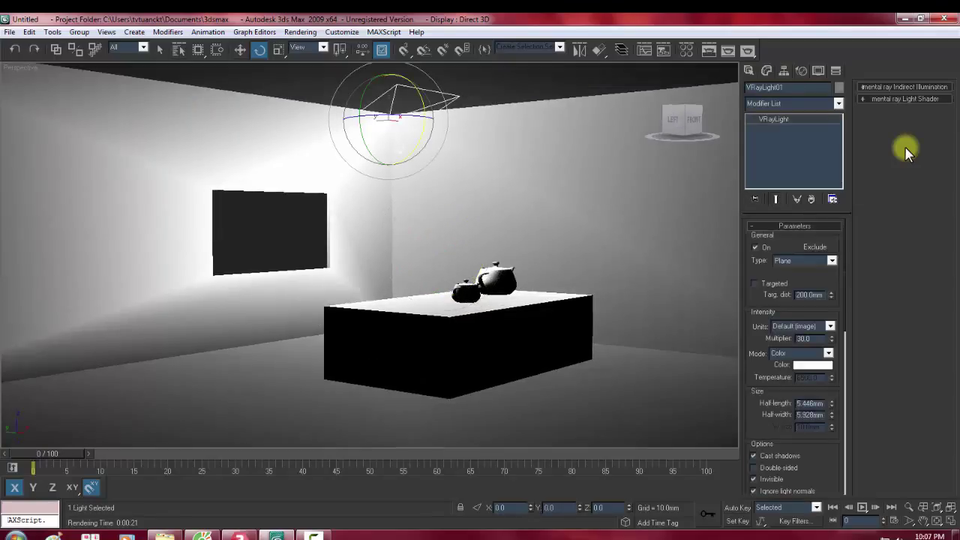
key(q)
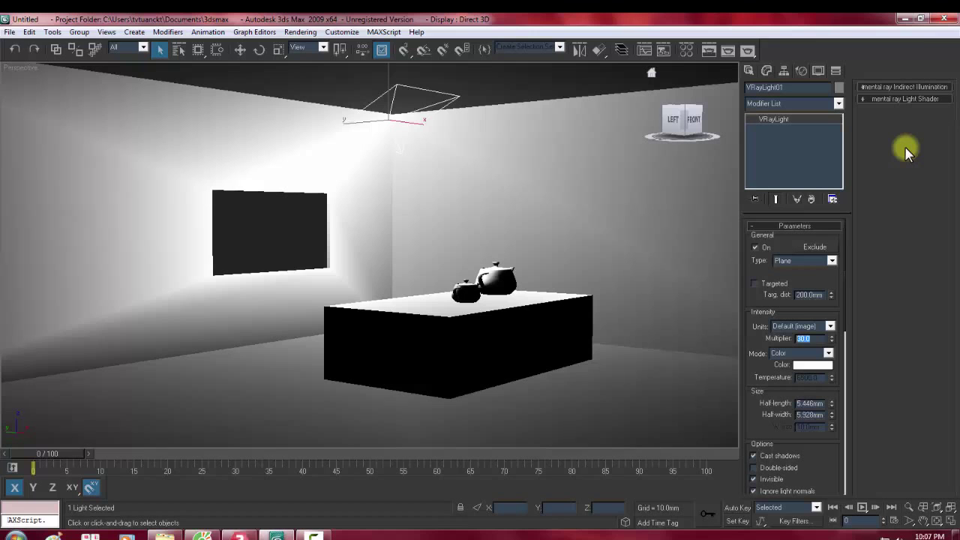
text(9)
Step: Lower VRayLight01's multiplier from 30.0 to 9.0 and render the Perspective view
key(Return)
key(shift+z)
key(shift+z)
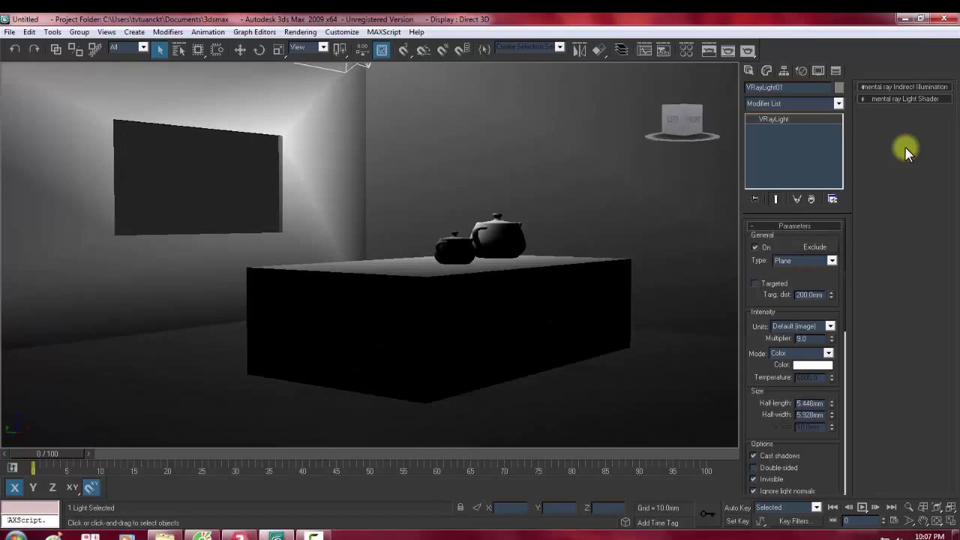
key(shift+z)
key(shift+z)
key(shift+z)
key(shift+z)
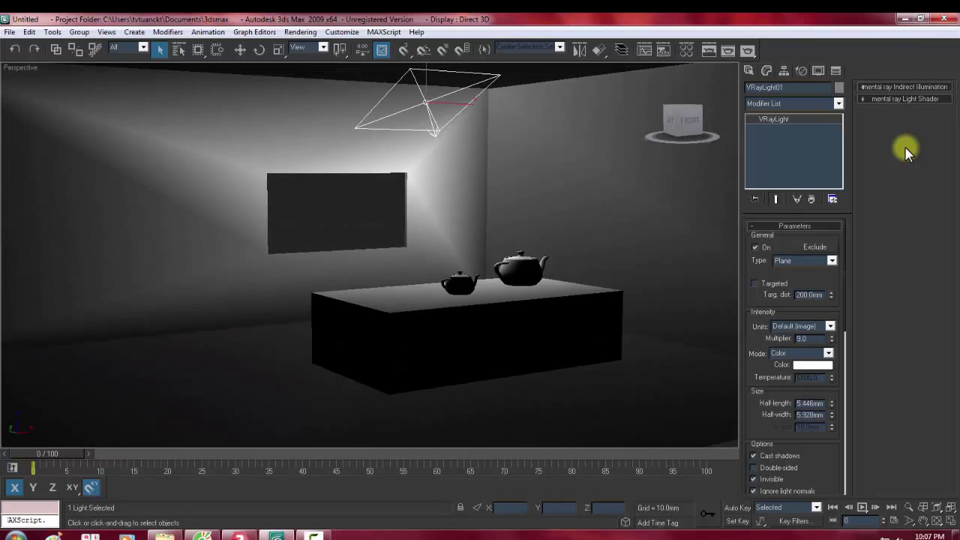
key(shift+z)
key(shift+z)
key(shift+z)
key(shift+z)
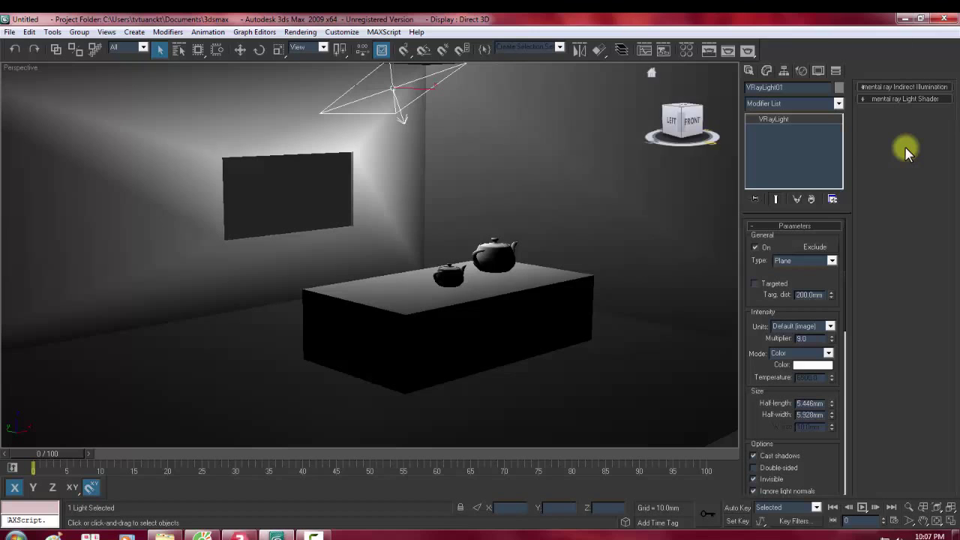
key(shift+q)
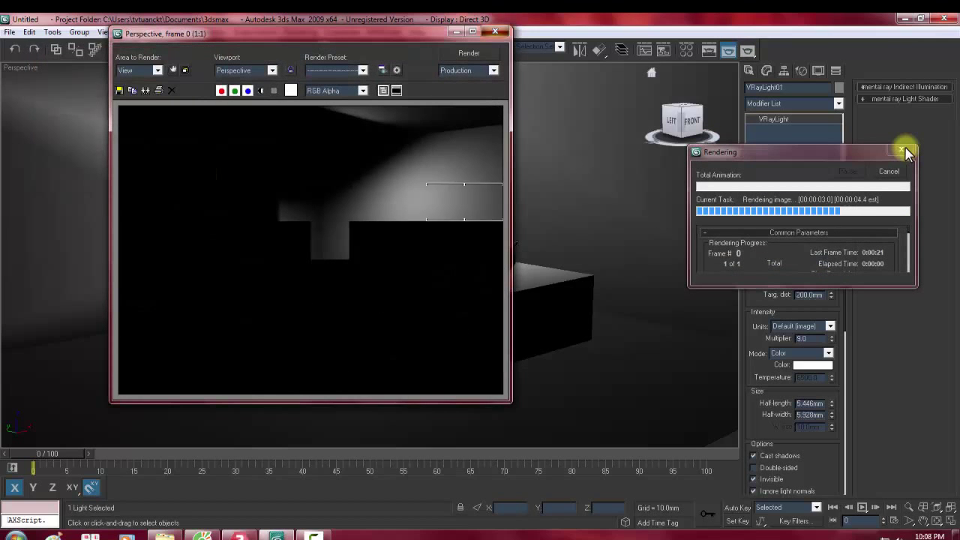
Step: Re-render the Perspective view three times; the frame stays almost entirely black
click(906, 152)
key(shift+q)
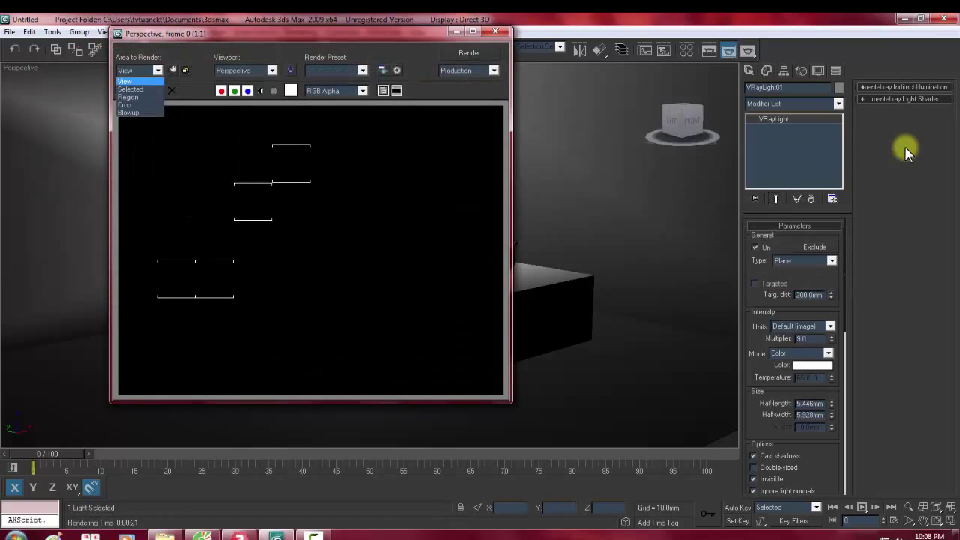
key(shift+q)
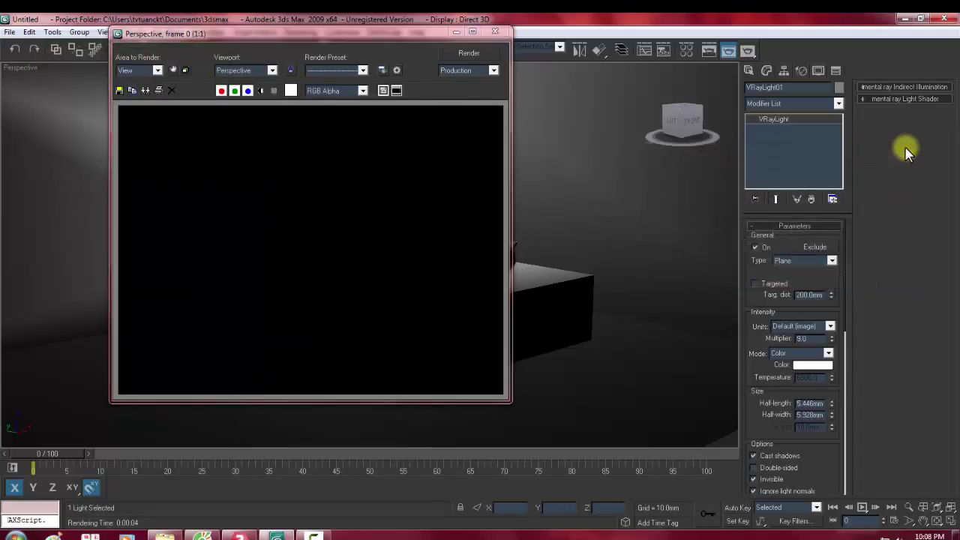
key(shift+q)
Step: Turn on V-Ray GI with Light cache secondary bounces and the Very low irradiance preset
key(alt+r)
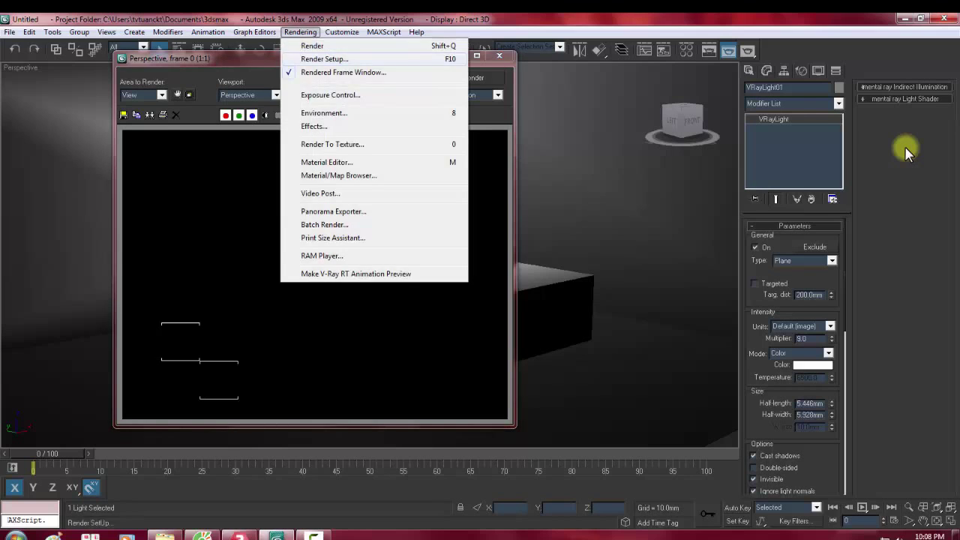
key(F10)
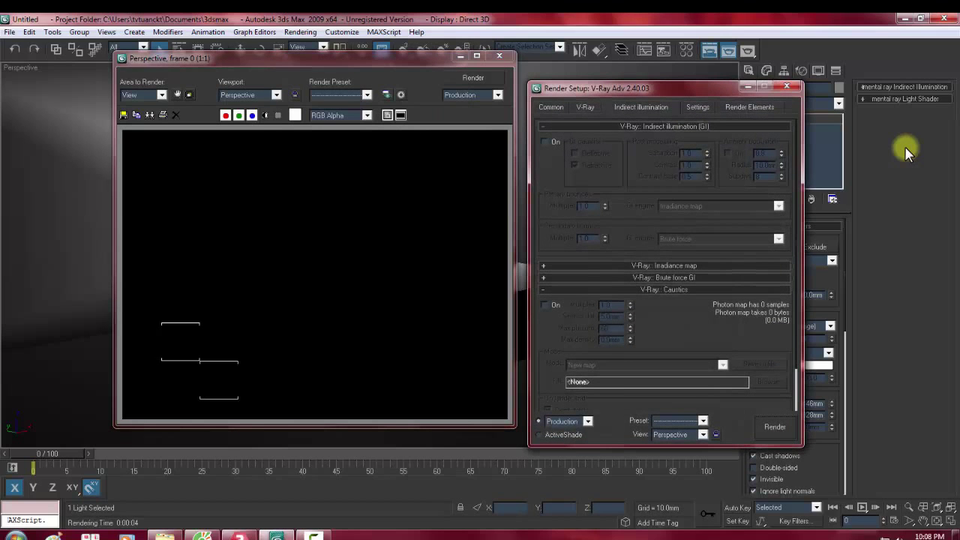
key(space)
key(alt+Down)
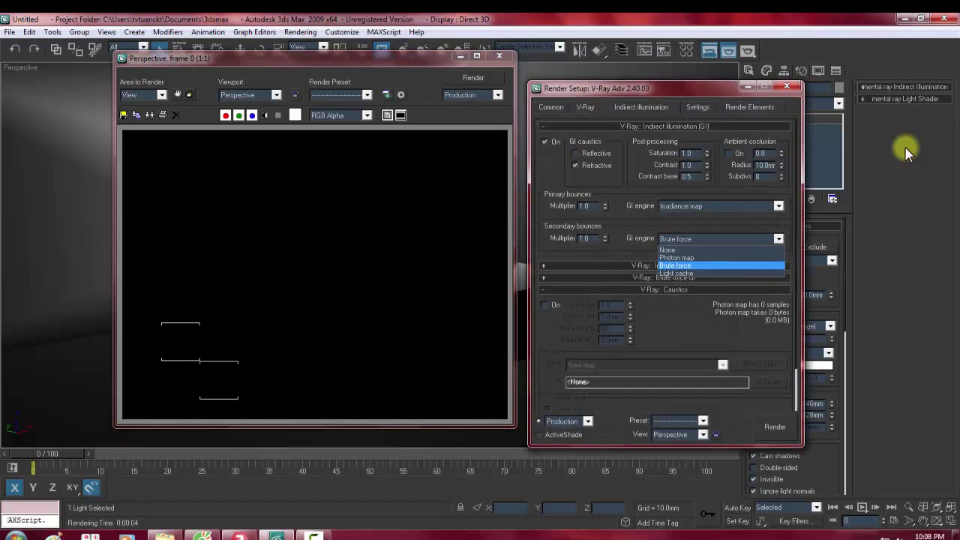
key(Down)
key(Return)
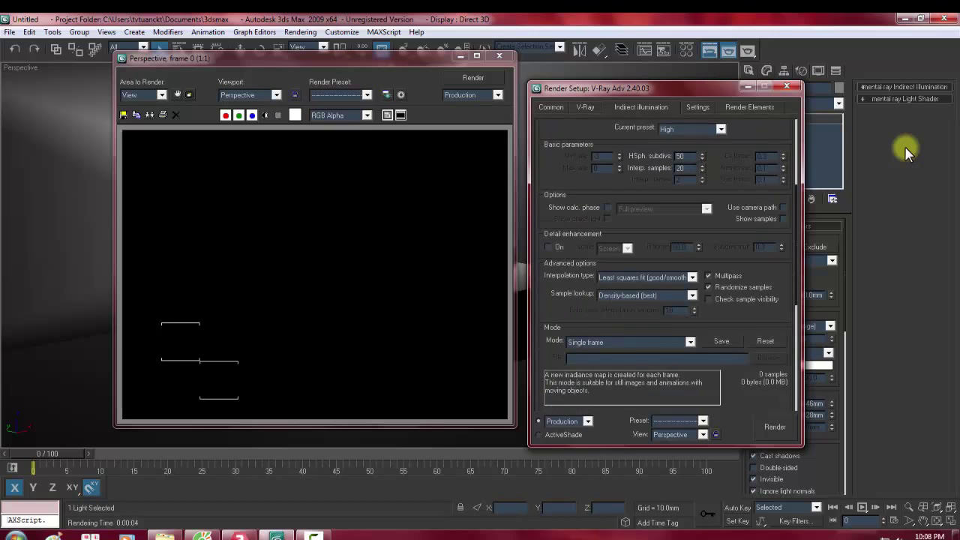
key(alt+Down)
key(Up)
key(Up)
key(Up)
key(Up)
key(Return)
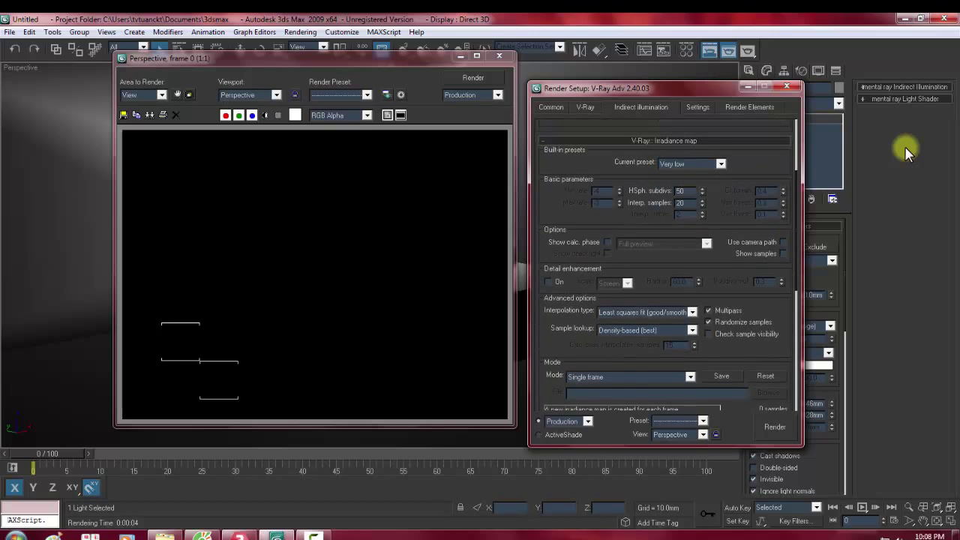
Step: Set the V-Ray render region sequence to Top->Bottom
scroll(905, 152, down, 1)
scroll(905, 152, down, 1)
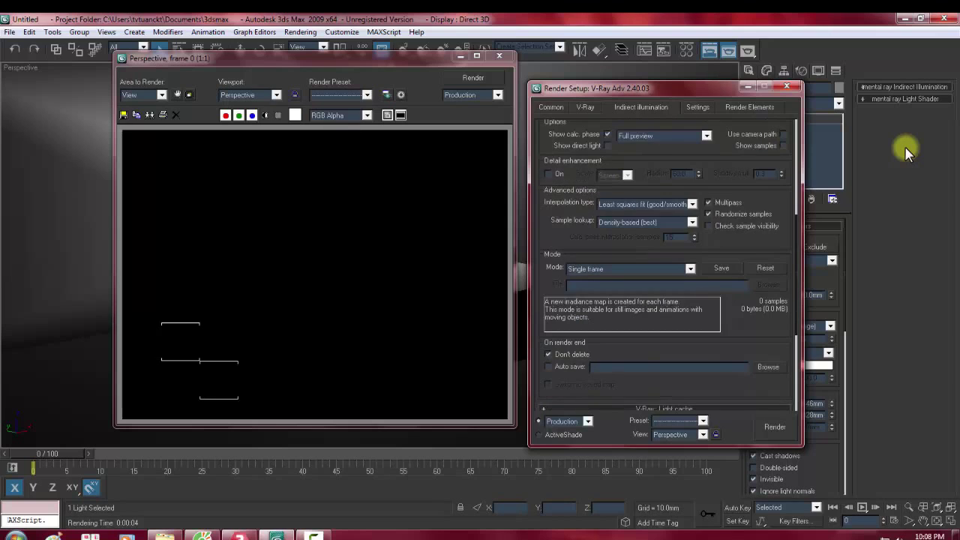
scroll(905, 152, down, 1)
scroll(905, 152, down, 1)
scroll(905, 152, down, 2)
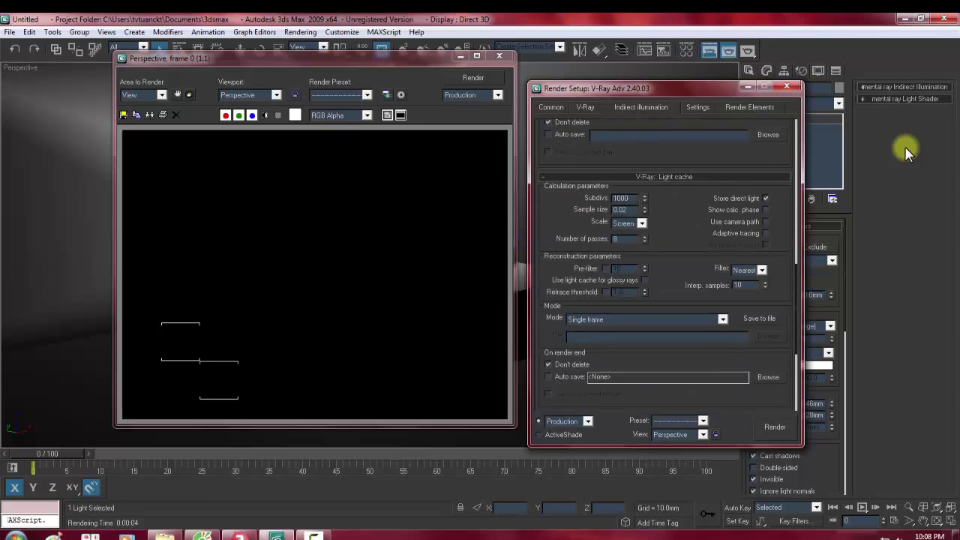
scroll(905, 152, down, 2)
scroll(905, 152, up, 1)
scroll(905, 152, up, 1)
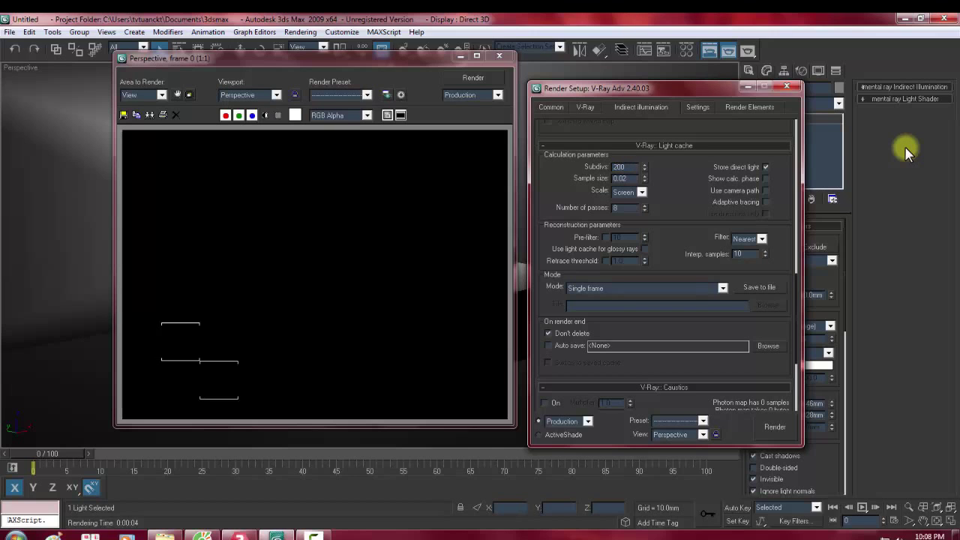
scroll(905, 152, down, 2)
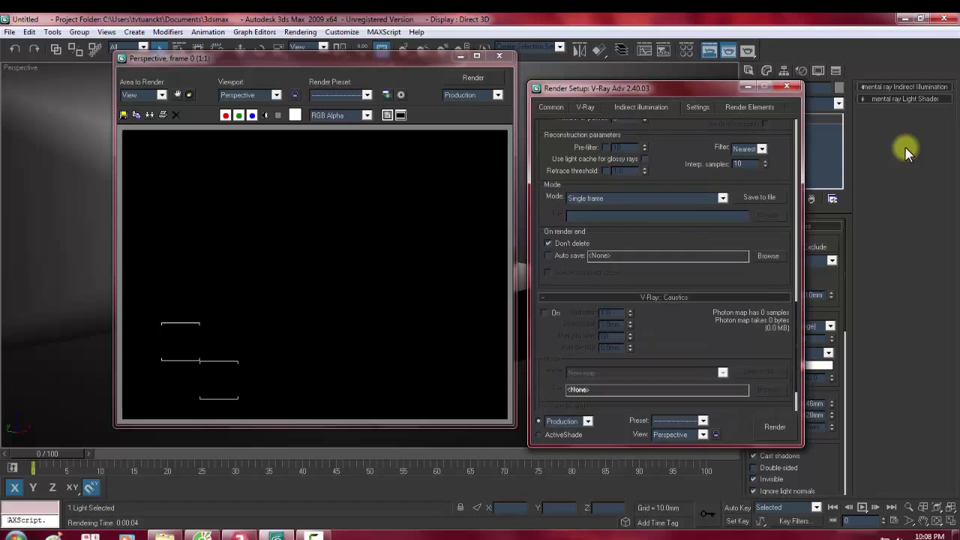
scroll(905, 152, up, 1)
scroll(905, 152, up, 5)
key(ctrl+Tab)
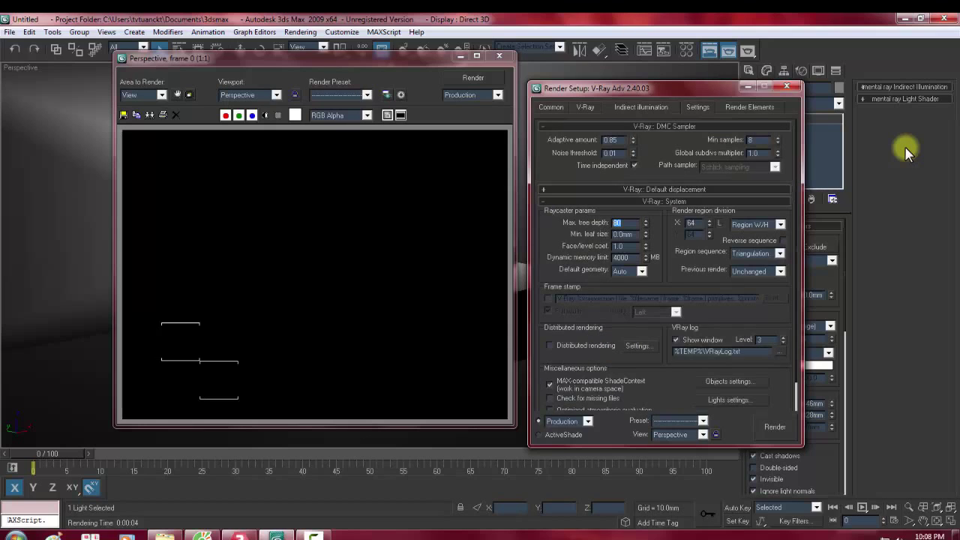
scroll(905, 152, down, 1)
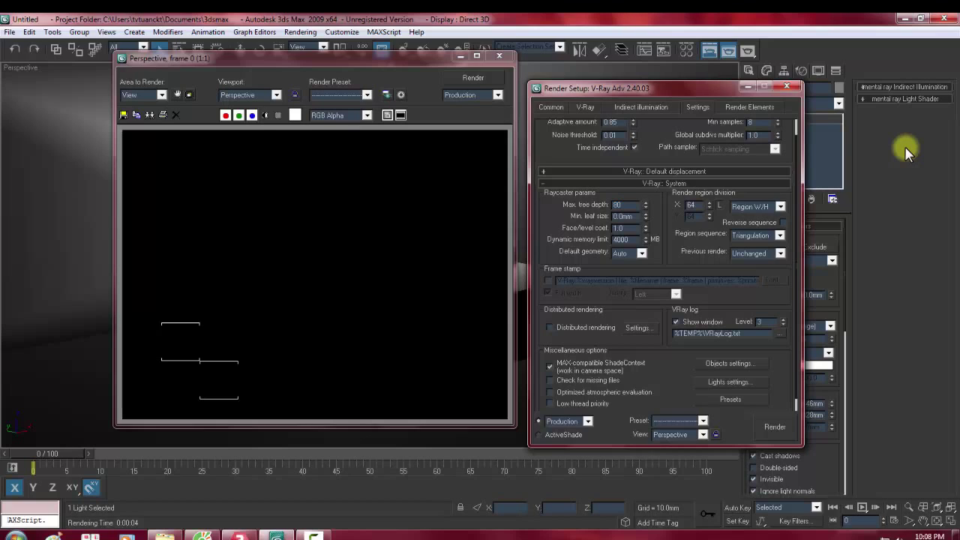
key(alt+Down)
key(Up)
key(Up)
key(Up)
key(Return)
key(alt+Down)
key(Escape)
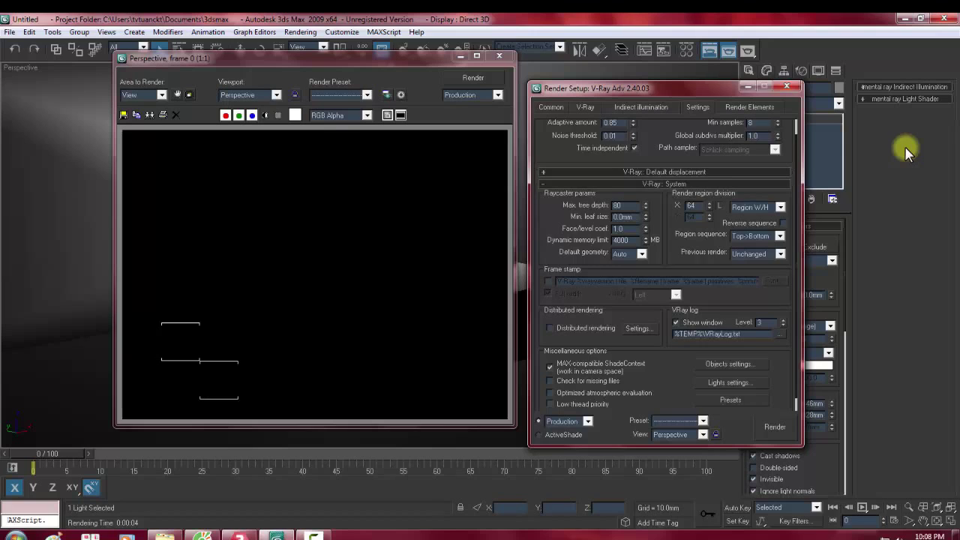
scroll(905, 152, up, 1)
scroll(904, 152, down, 2)
scroll(905, 152, up, 2)
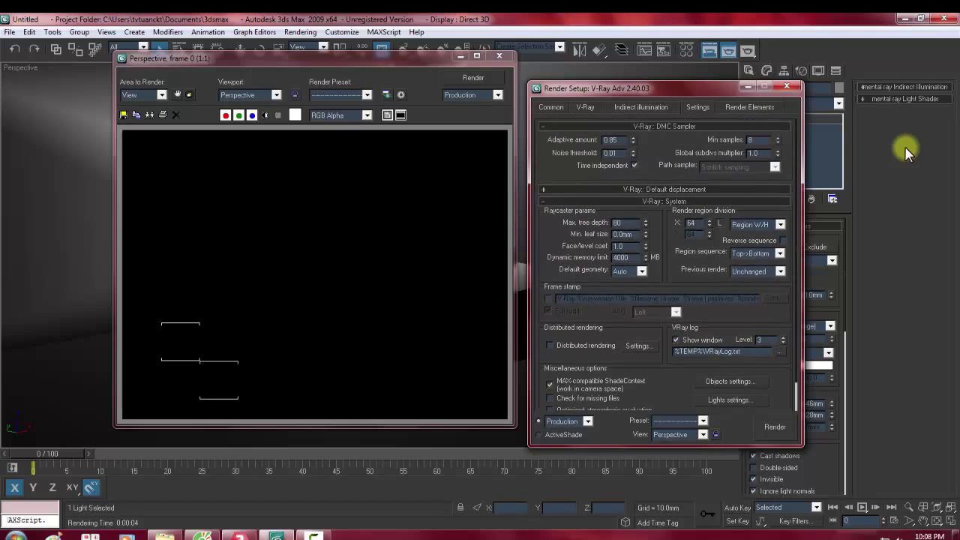
Step: Change V-Ray colour mapping from Linear multiply to Exponential and close Render Setup
key(ctrl+shift+Tab)
key(ctrl+shift+Tab)
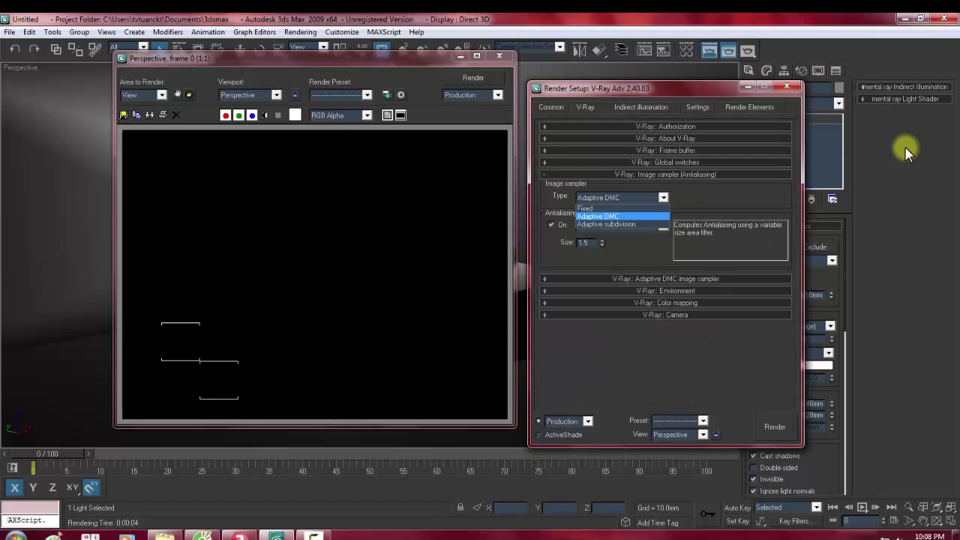
key(ctrl+shift+Tab)
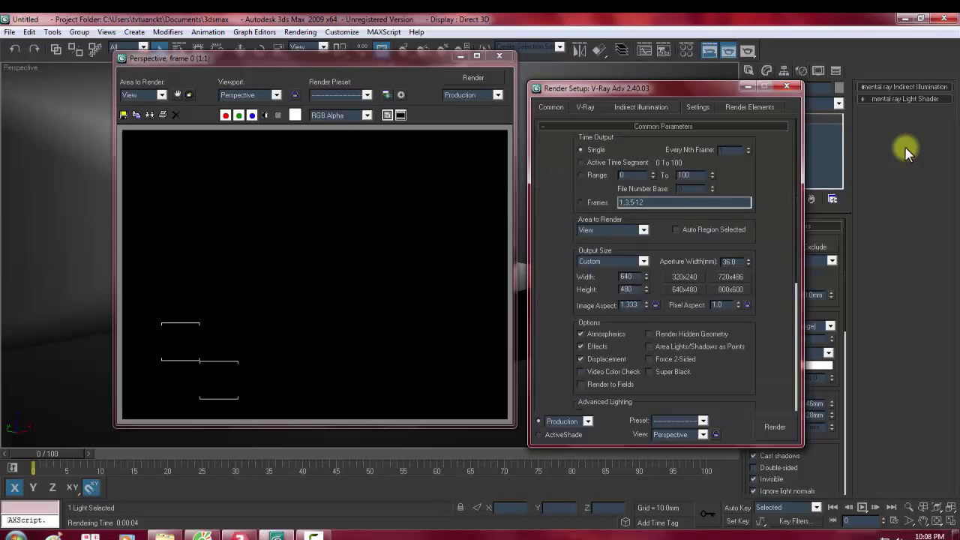
key(ctrl+Tab)
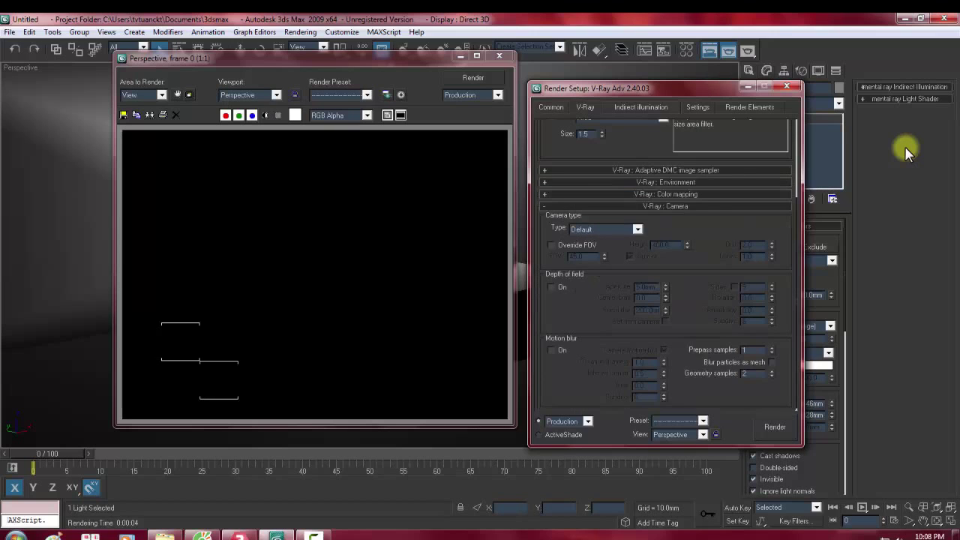
key(ctrl+Tab)
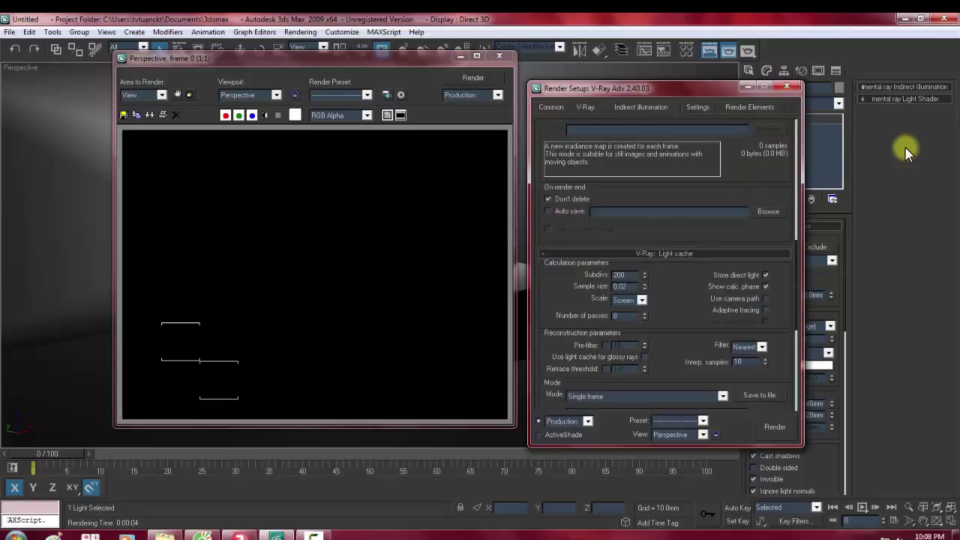
key(ctrl+shift+Tab)
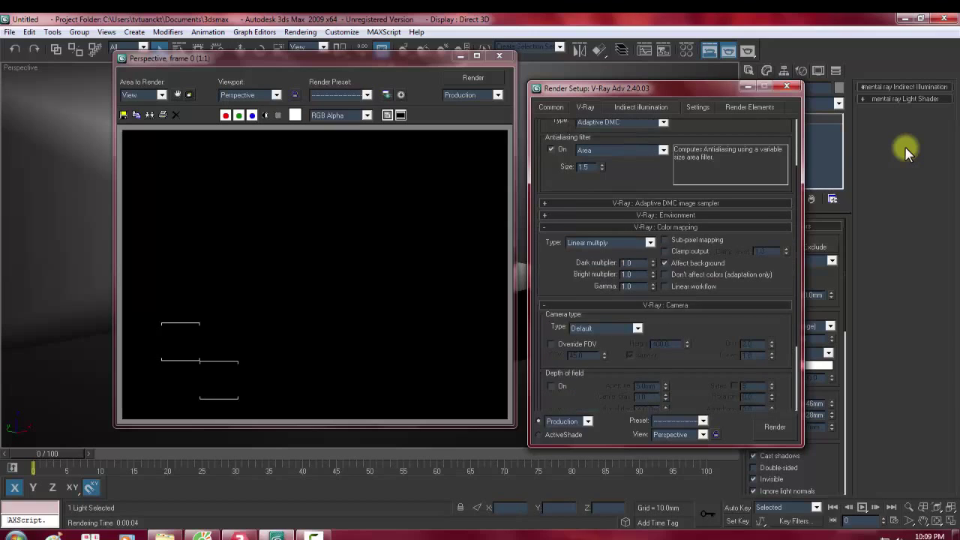
key(alt+Down)
key(Down)
key(Return)
key(F10)
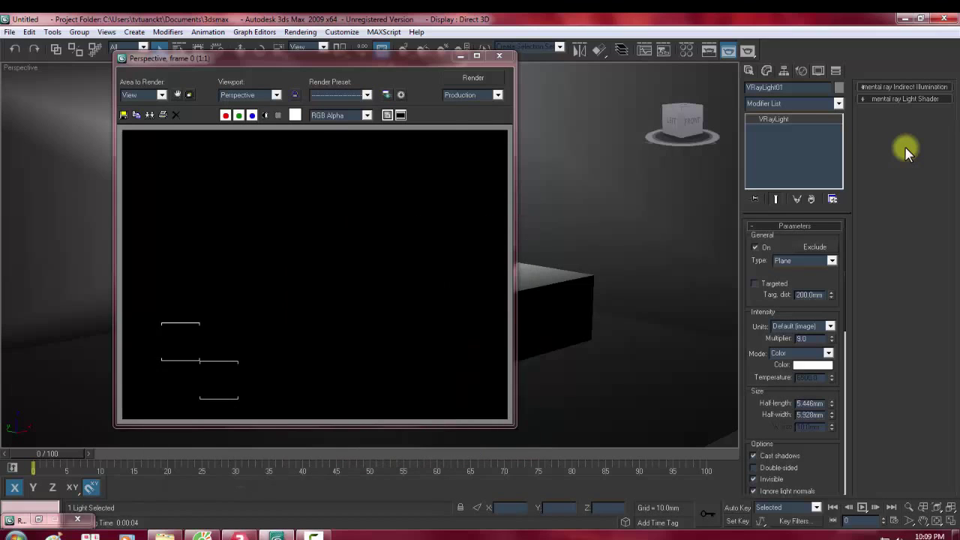
Step: Render the teapot room with Exponential colour mapping, then render it once more
key(shift+q)
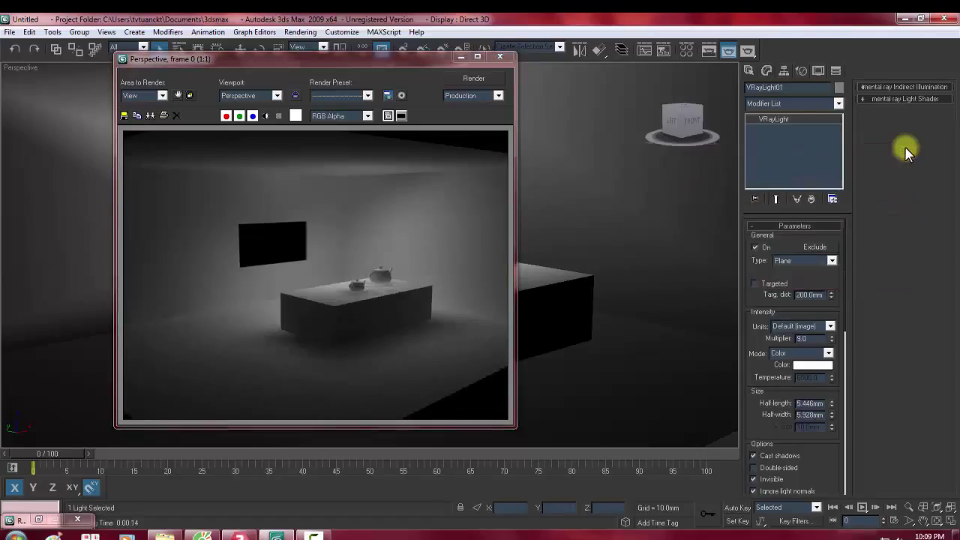
scroll(905, 152, down, 3)
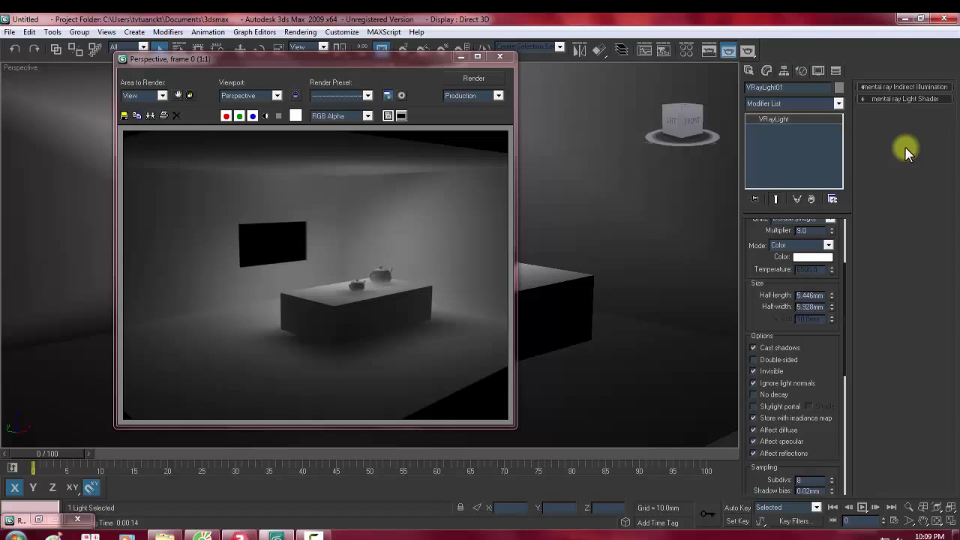
scroll(905, 152, down, 1)
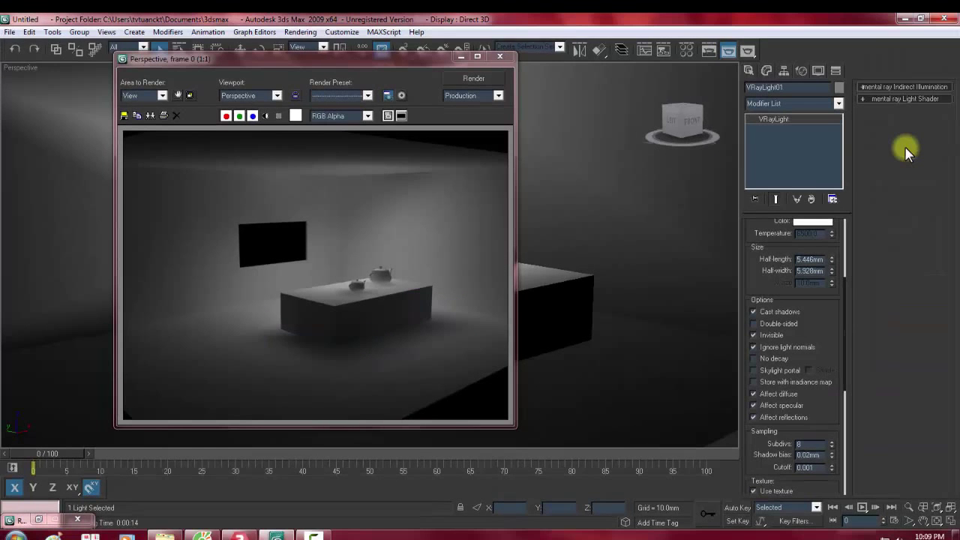
key(shift+q)
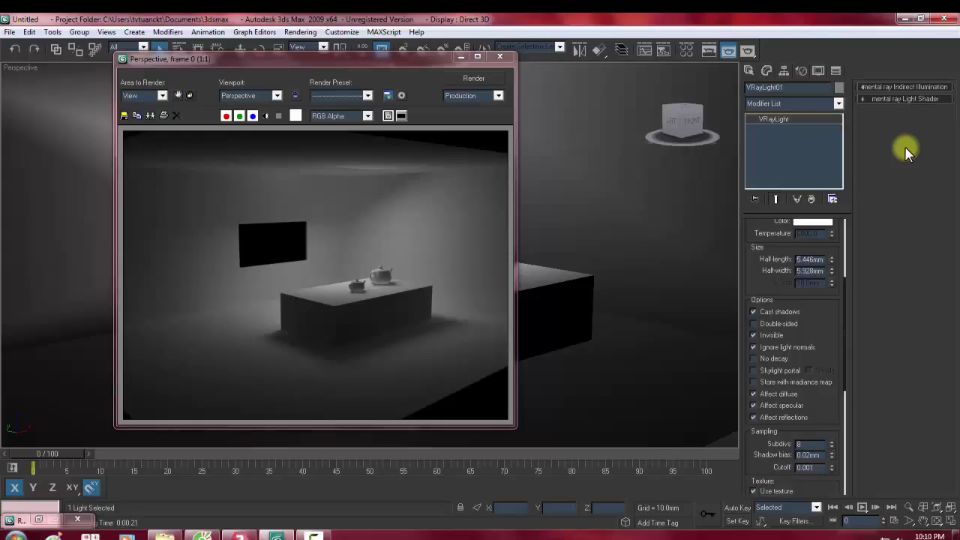
Step: Close the rendered frame and mark up the VRayLight options on screen
click(499, 56)
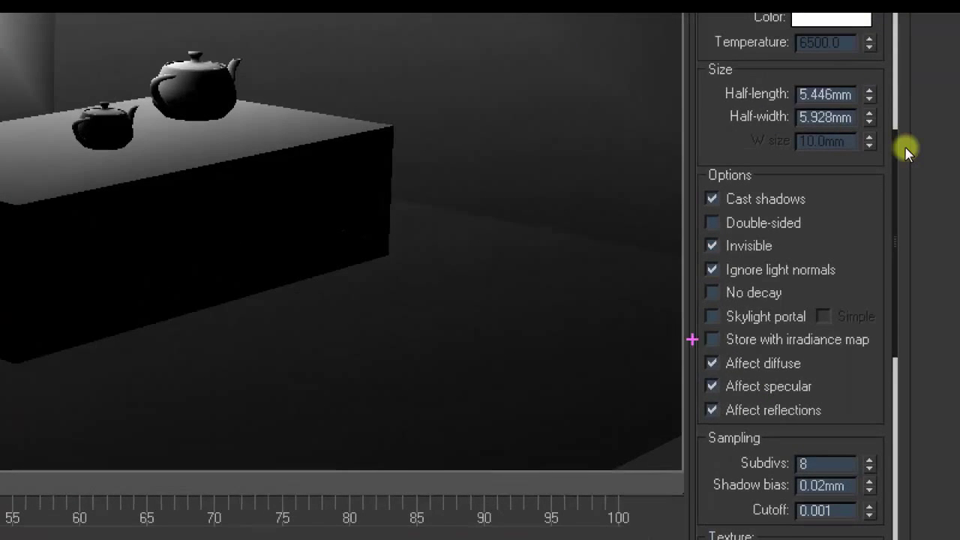
ctrl+drag(692, 340, 823, 382)
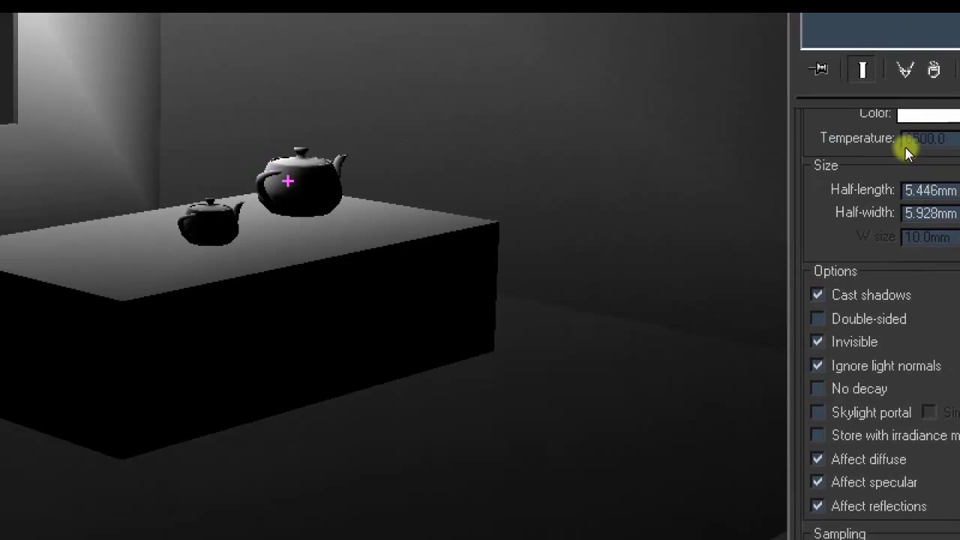
drag(282, 177, 327, 219)
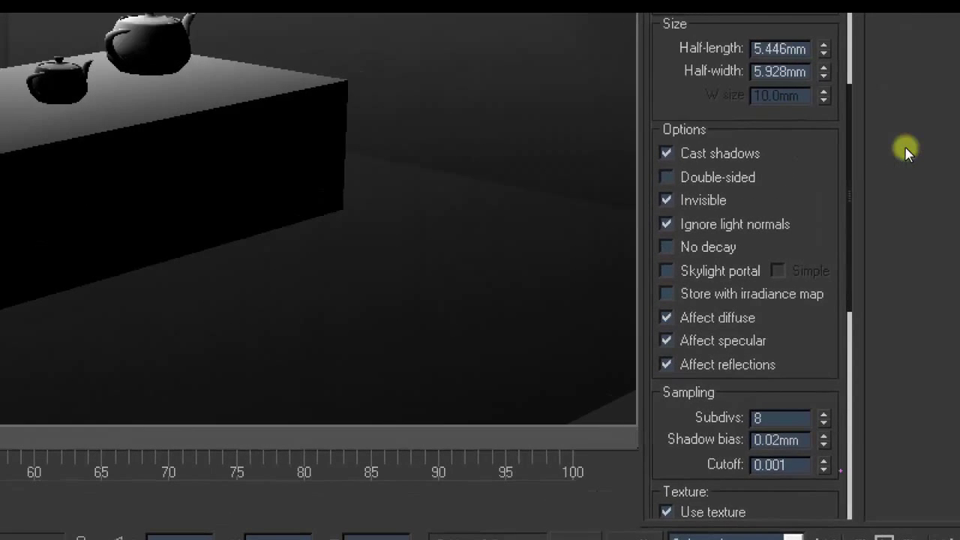
drag(643, 351, 776, 389)
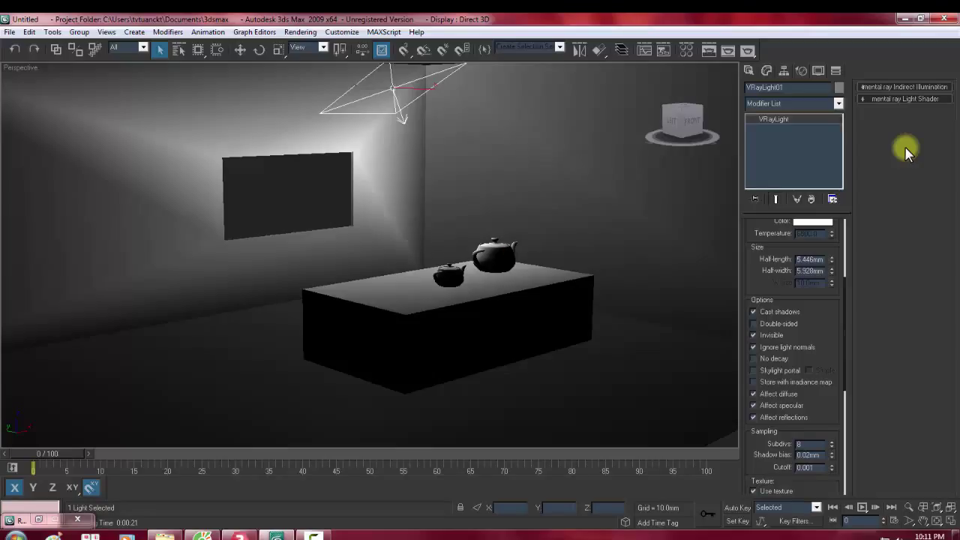
Step: Switch through Explorer and the desktop to the browser showing the YouTube video
key(alt+Tab)
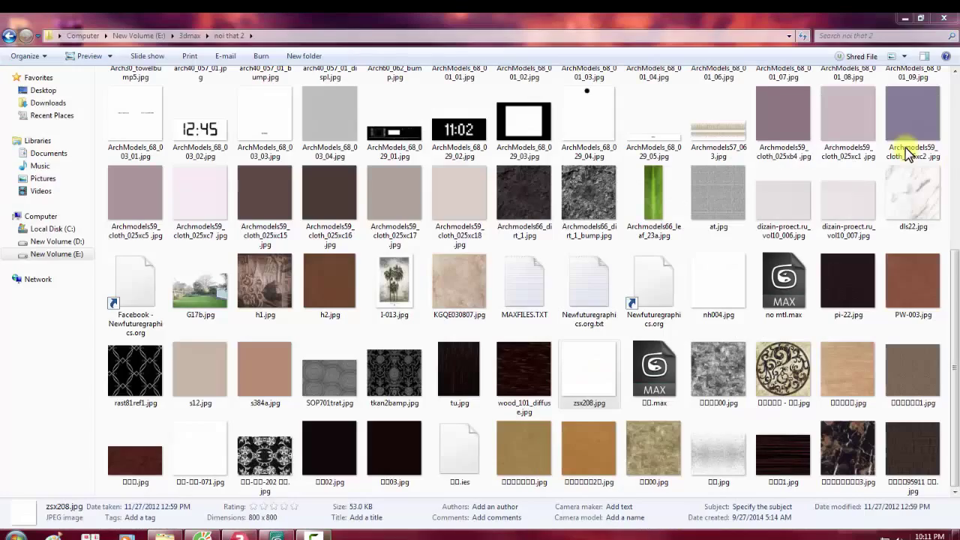
key(super+d)
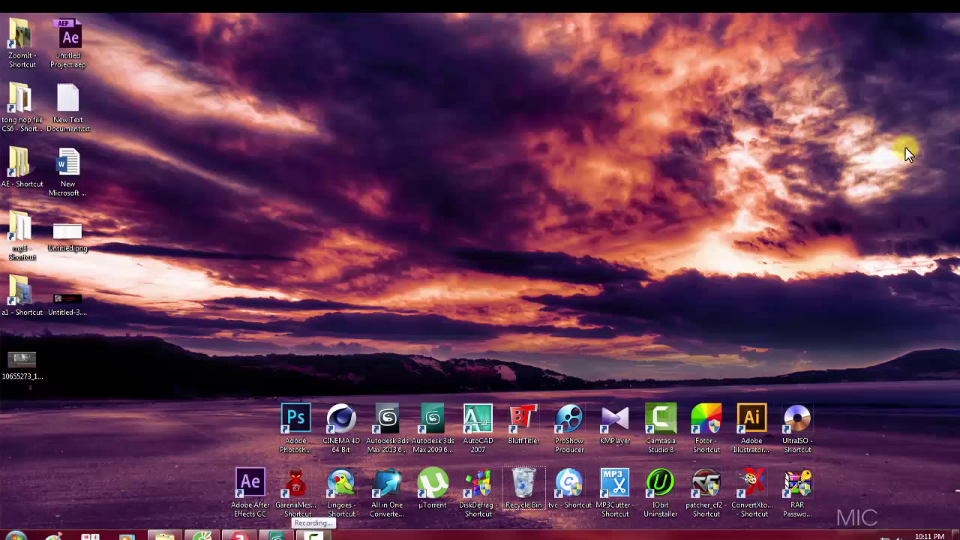
key(alt+Tab)
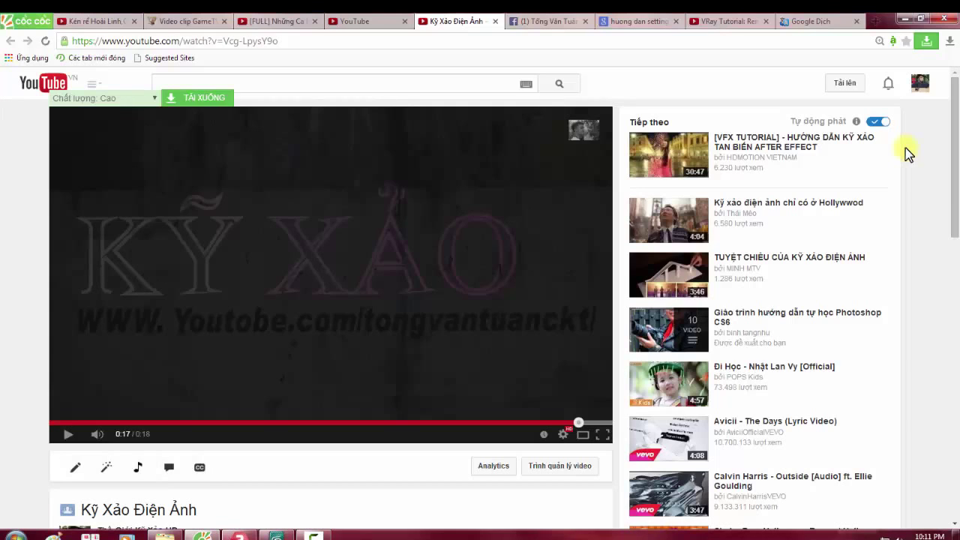
Step: Cycle through the browser tabs, then search for 'trai sanh' in a new tab
key(ctrl+Tab)
key(ctrl+Tab)
key(ctrl+shift+Tab)
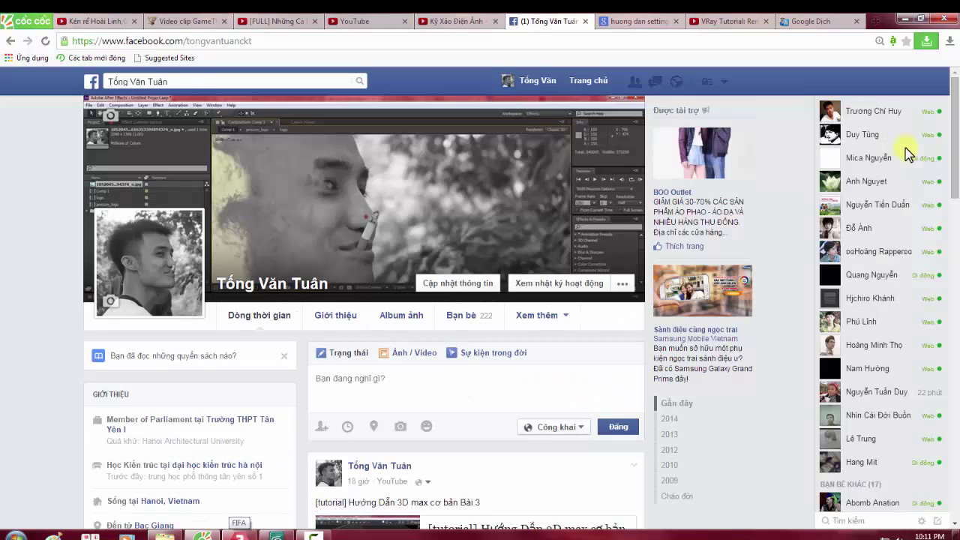
key(ctrl+9)
key(ctrl+t)
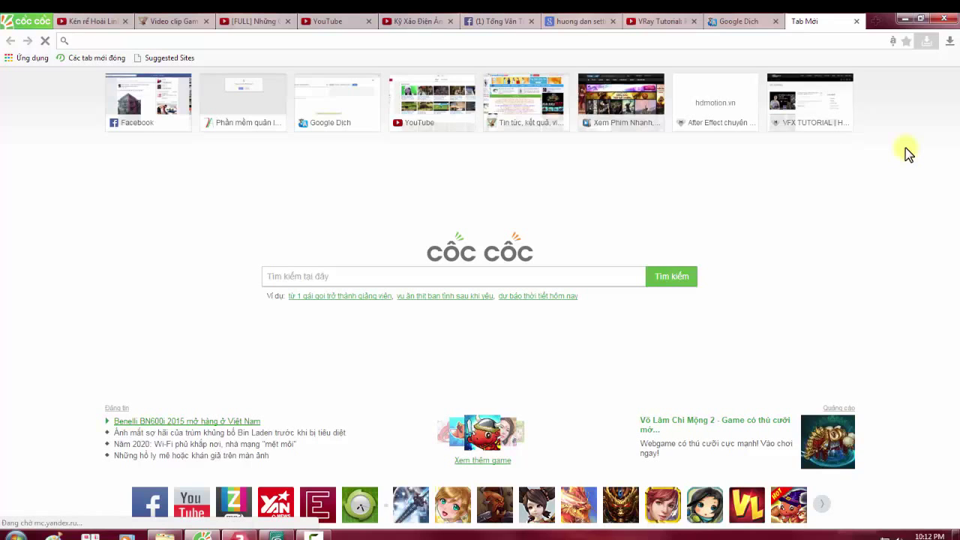
text(trai)
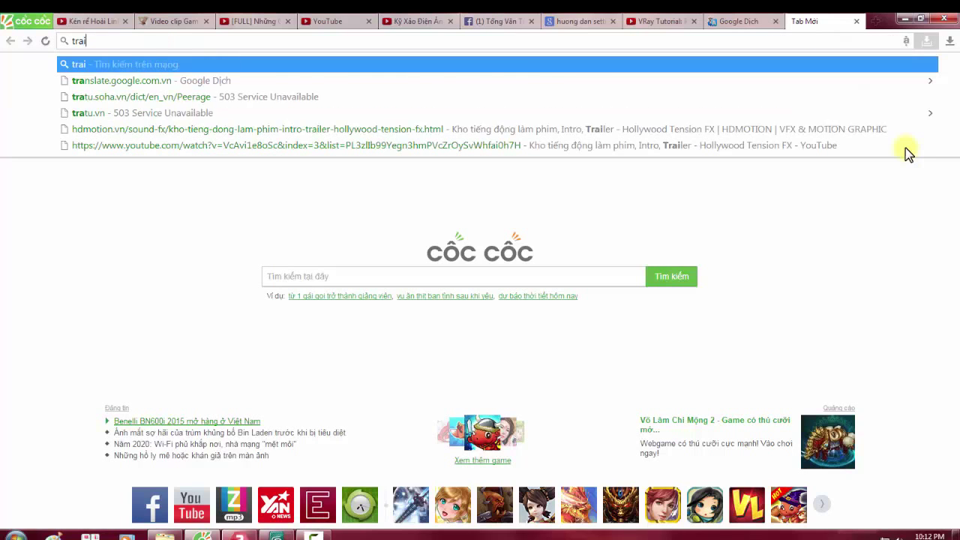
text( sanh)
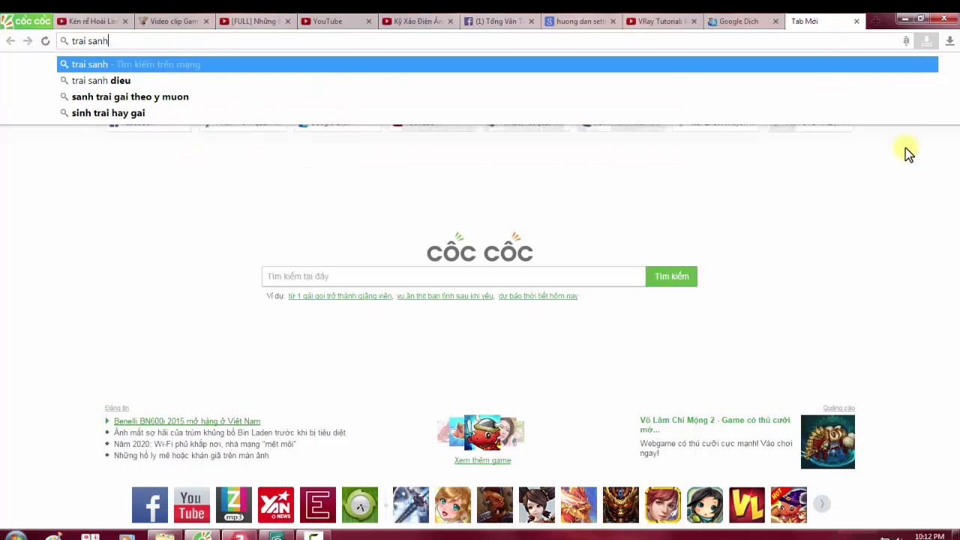
key(Return)
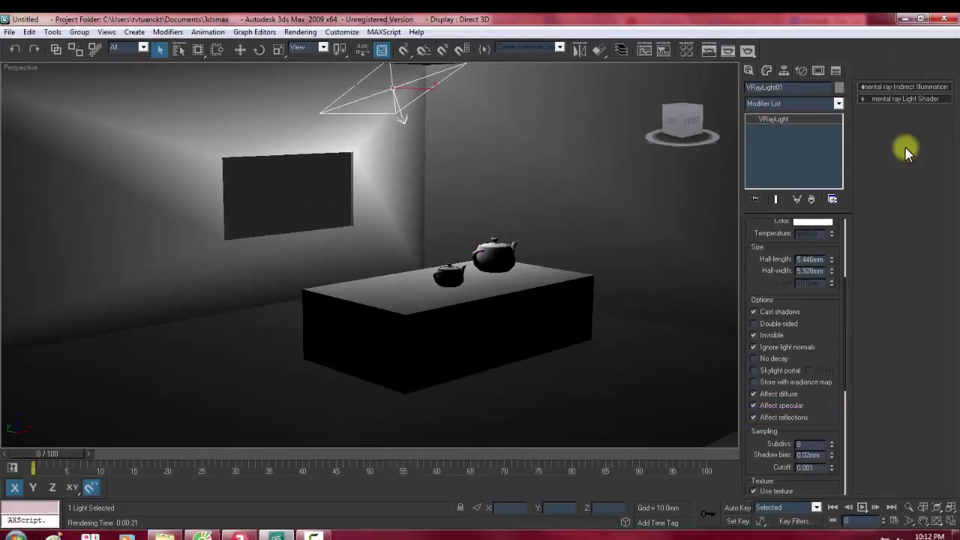
Step: Scroll VRayLight01's parameters down to the texture options and bring up the Rendering menu
click(754, 405)
scroll(905, 153, down, 2)
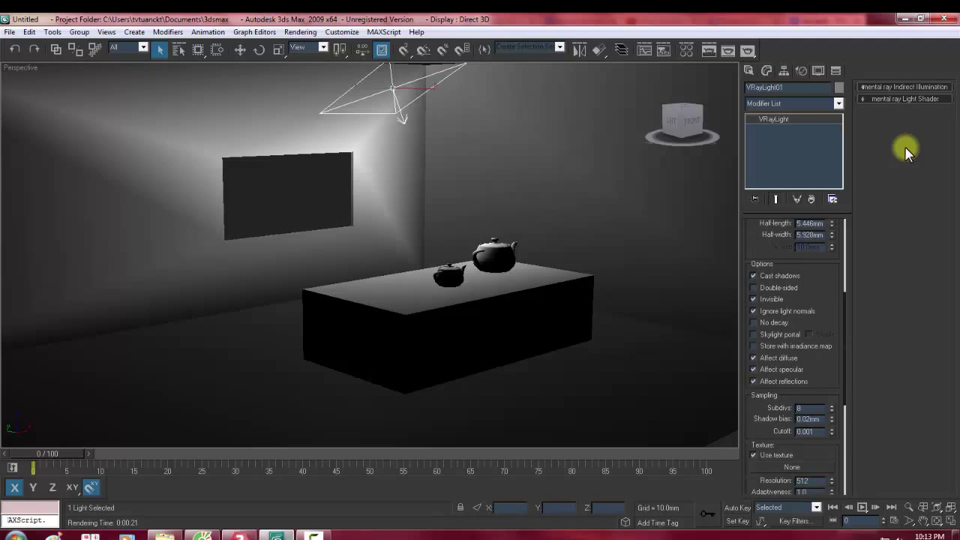
scroll(904, 152, down, 3)
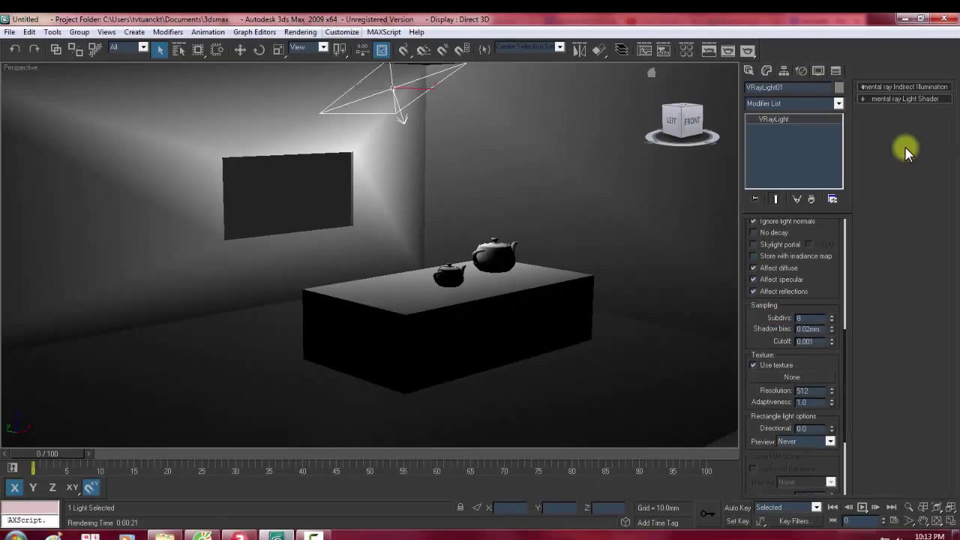
key(alt+r)
key(Down)
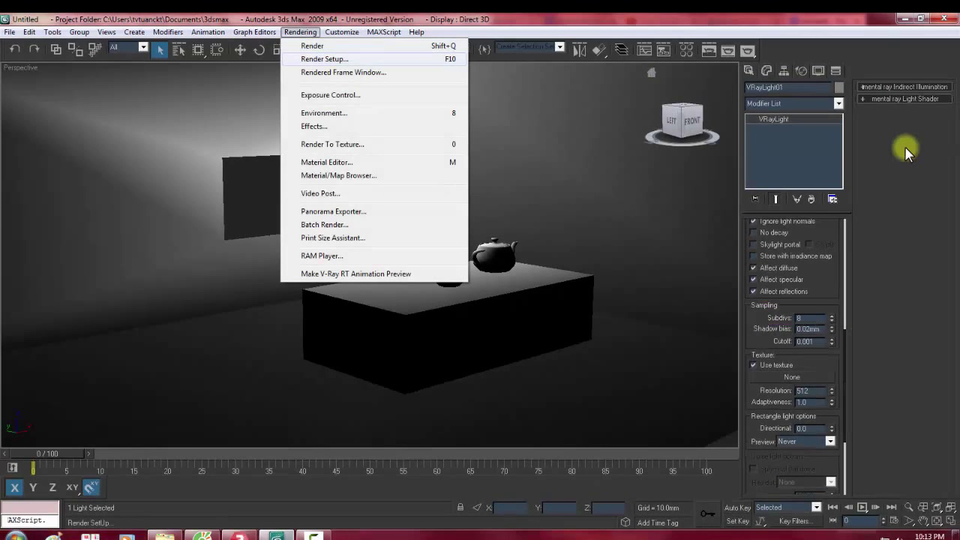
key(Return)
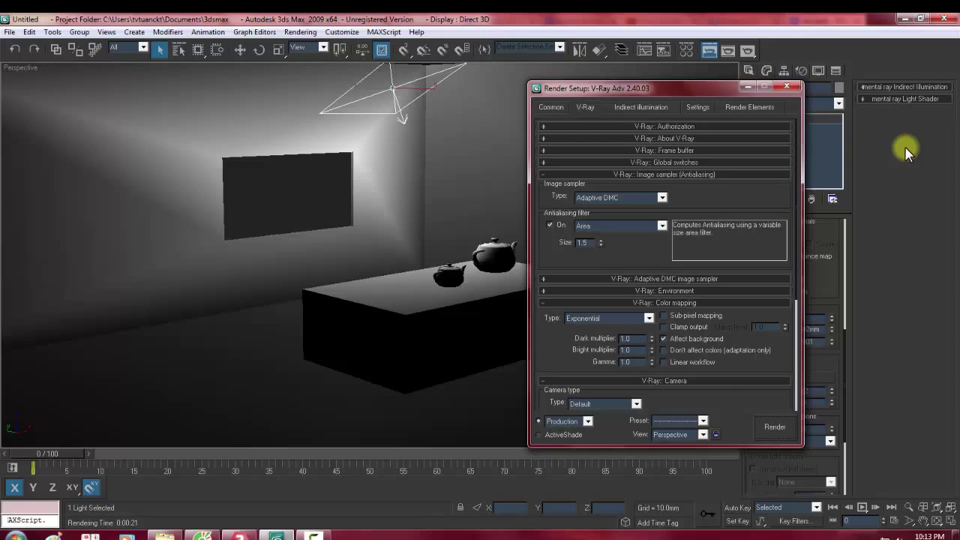
key(F10)
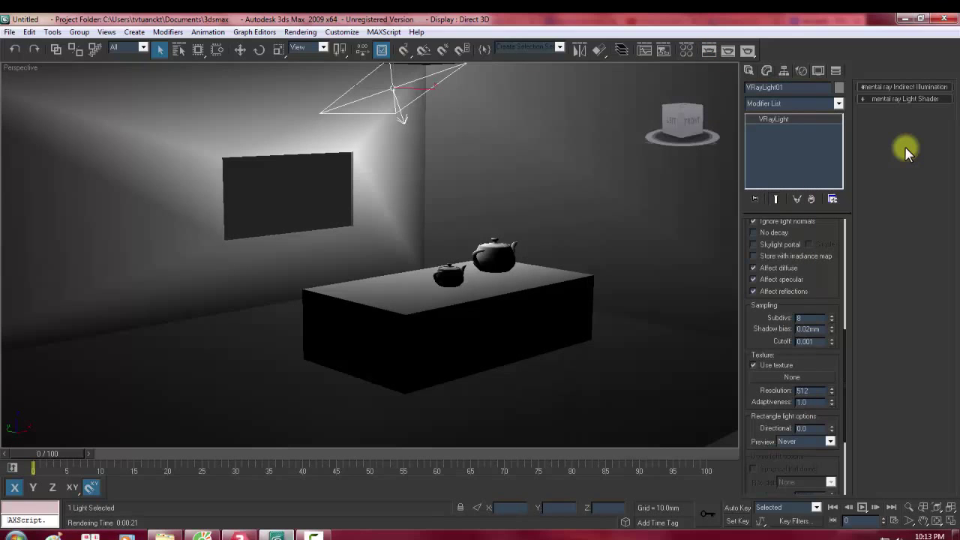
scroll(795, 353, up, 3)
scroll(795, 352, up, 3)
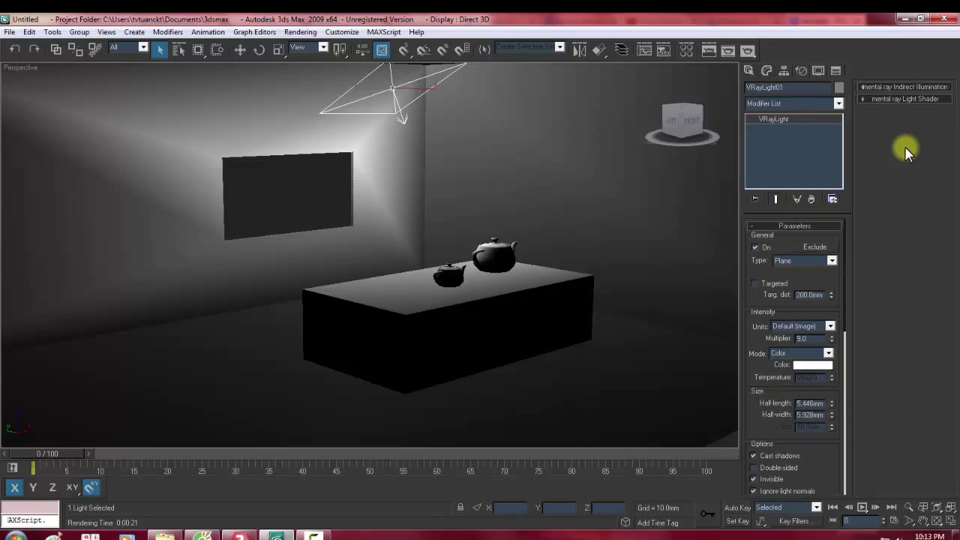
key(m)
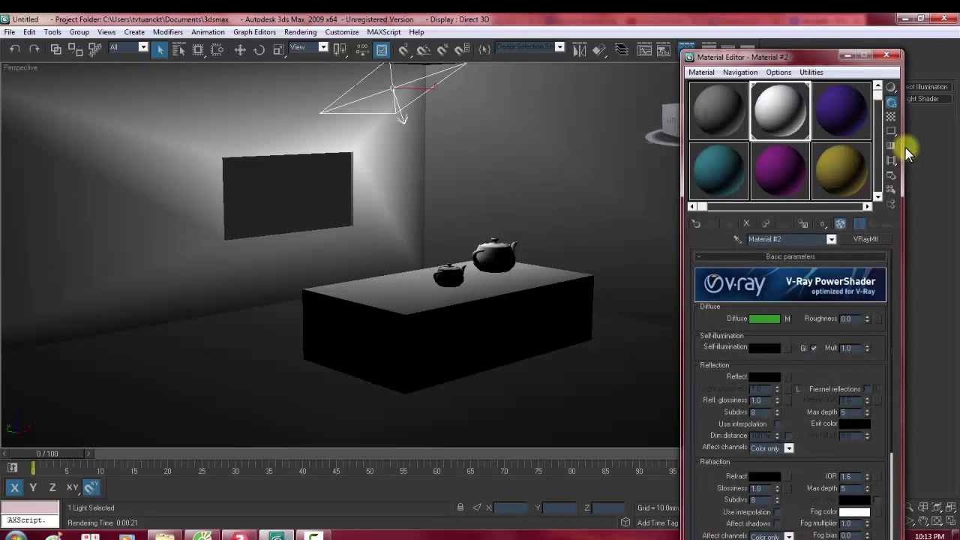
key(m)
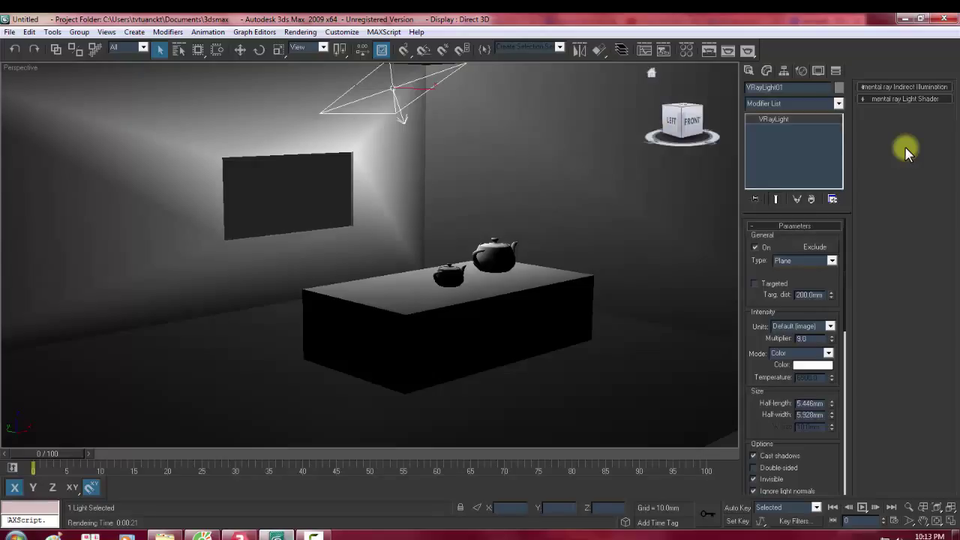
Step: Pick the VRay light category and choose VRayIES in the Create panel
click(748, 71)
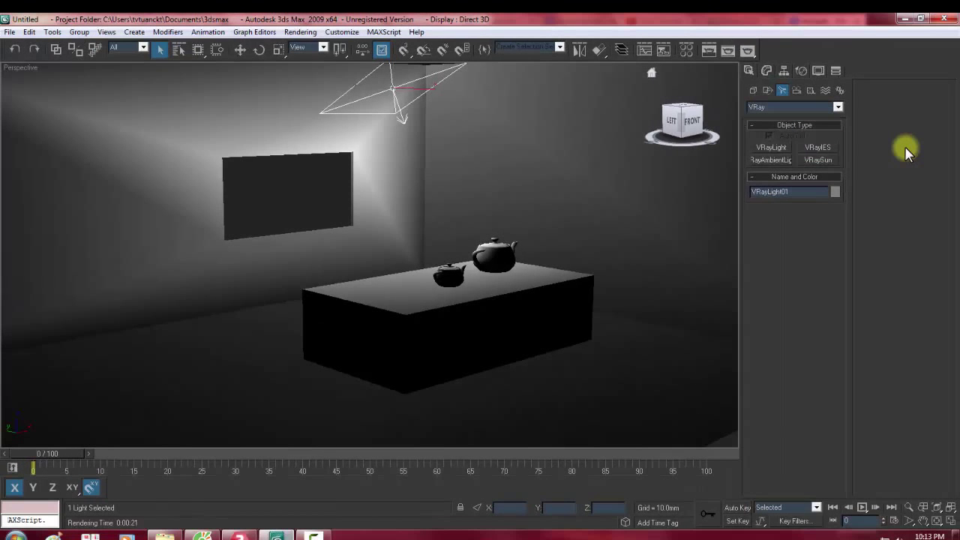
click(817, 147)
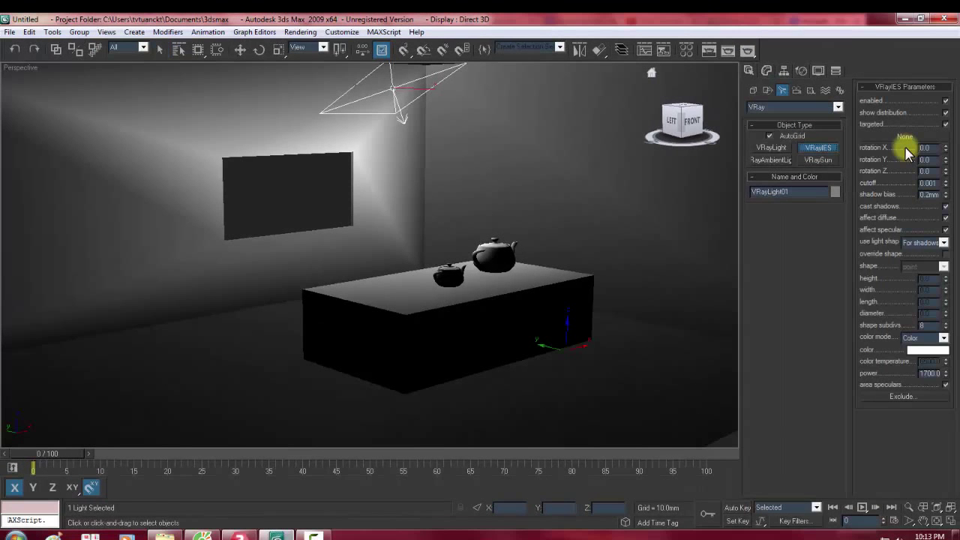
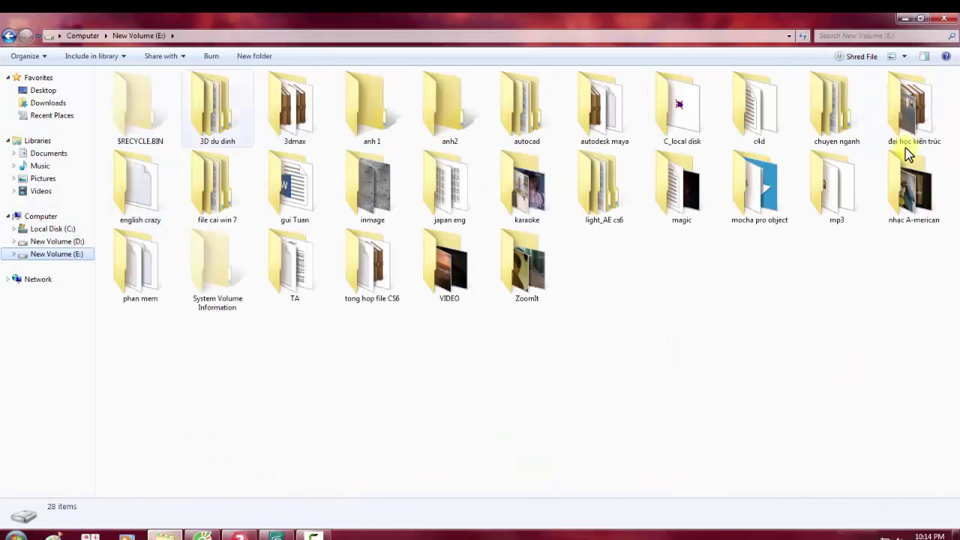
Step: Open E:\3dmax\EIS in Explorer to view the IES profile files, such as 5.IES
key(Down)
key(Return)
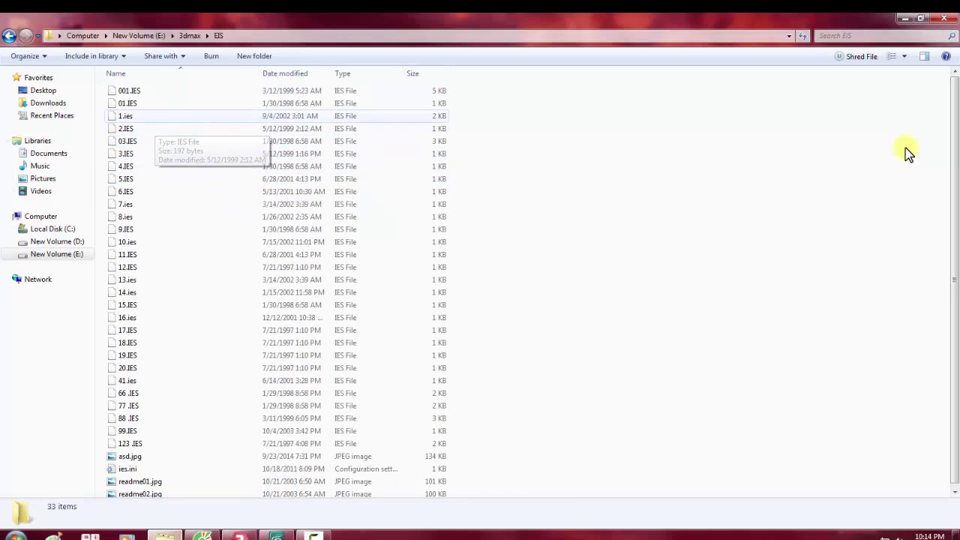
mouse_move(126, 179)
mouse_down()
mouse_move(255, 450)
mouse_move(276, 534)
mouse_up()
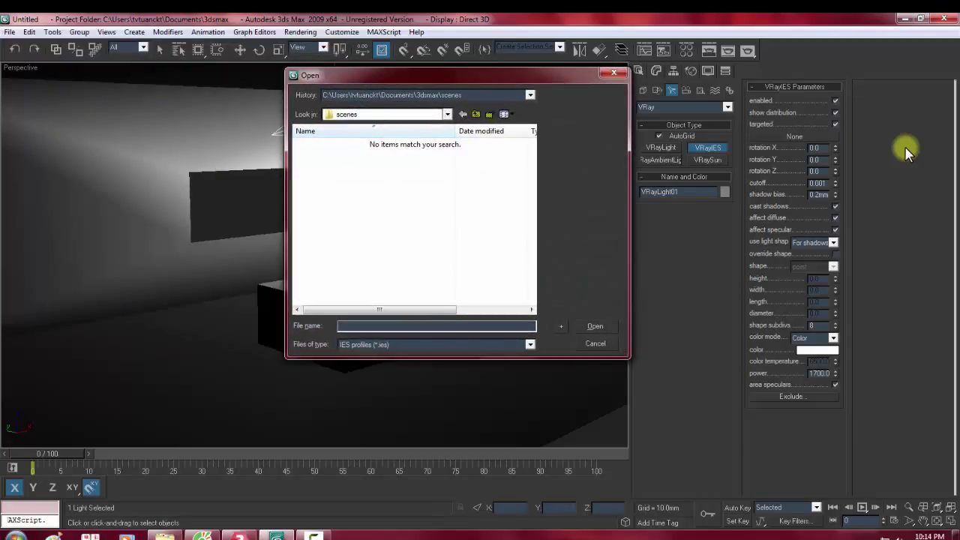
Step: Switch the IES file browser's Look in location from drive D to drive E
key(Escape)
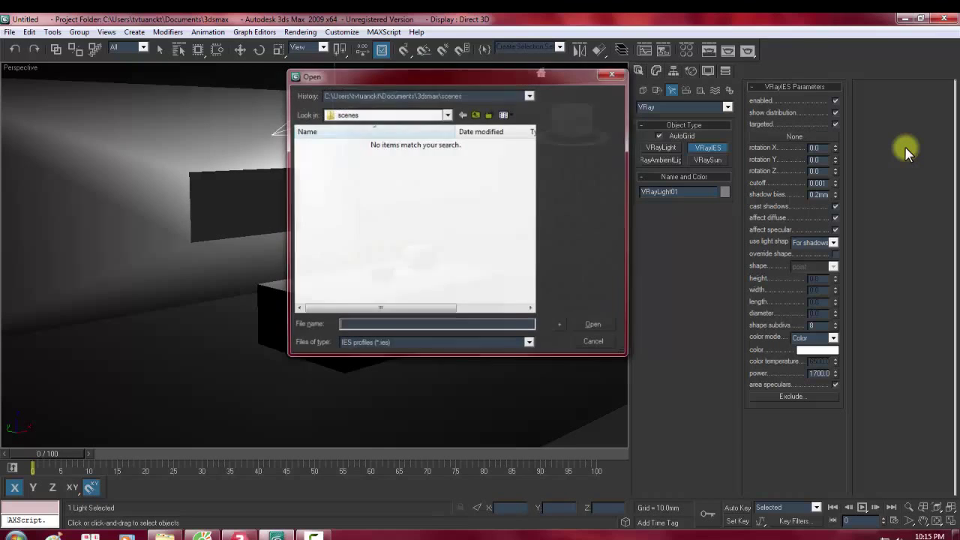
key(Up)
key(Up)
key(Up)
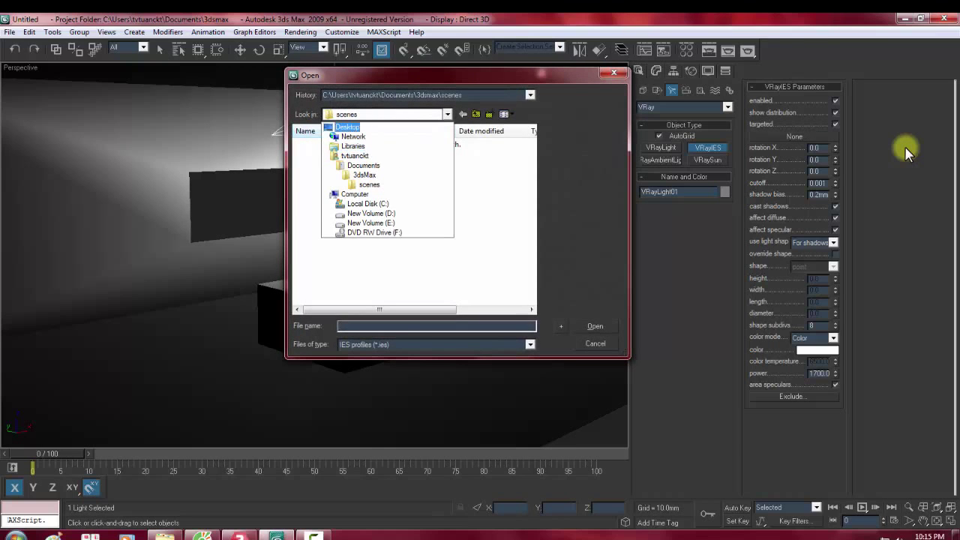
key(Down)
key(Down)
key(Down)
key(Return)
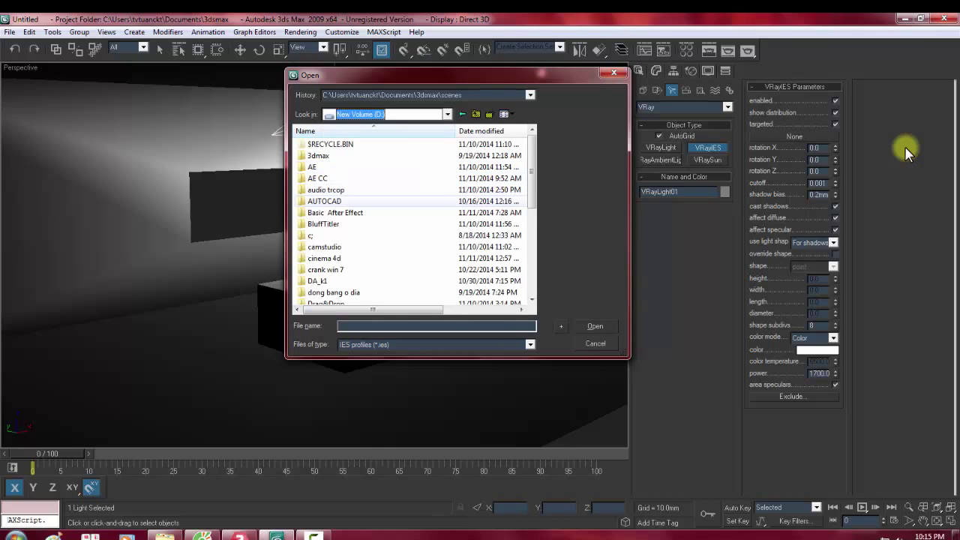
scroll(414, 217, down, 2)
scroll(414, 217, up, 1)
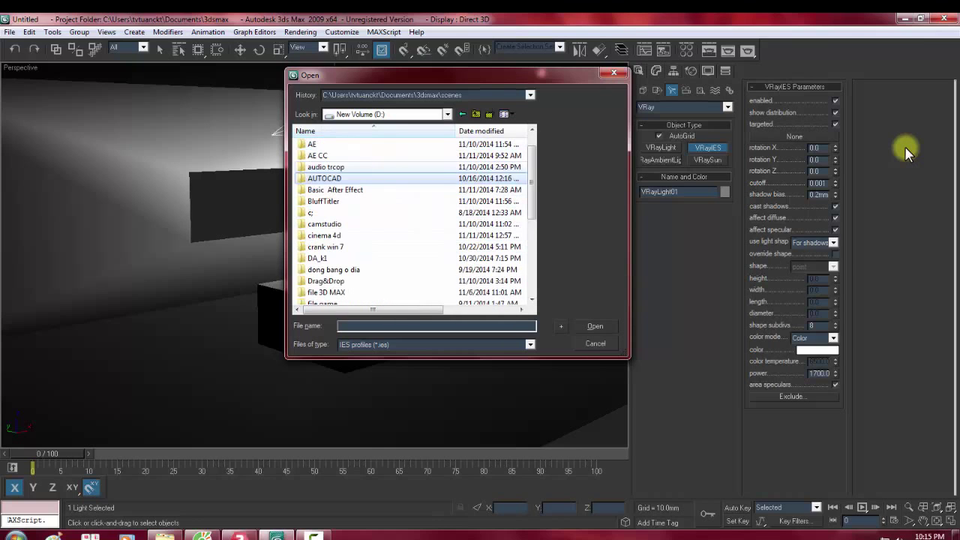
scroll(414, 217, up, 1)
scroll(414, 217, down, 5)
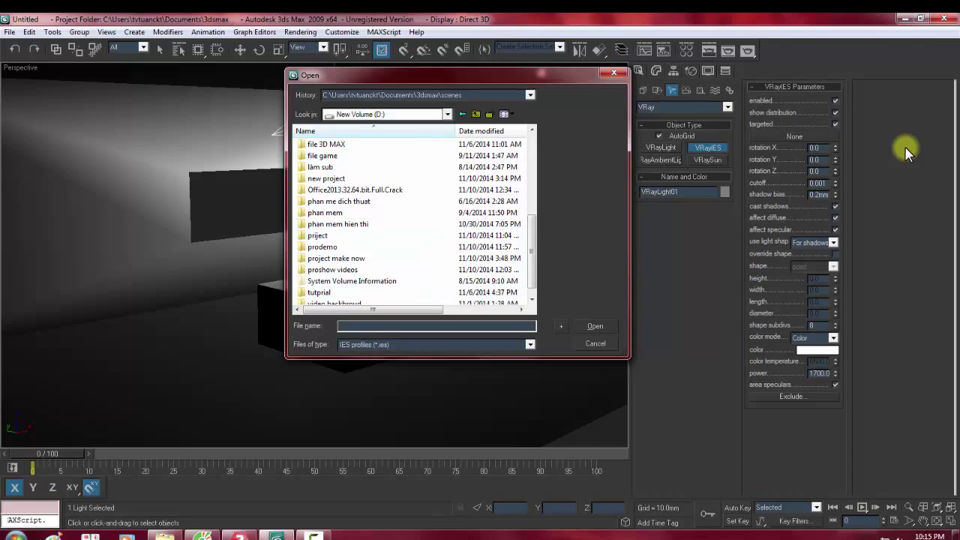
key(alt+Down)
key(Down)
key(Down)
key(Return)
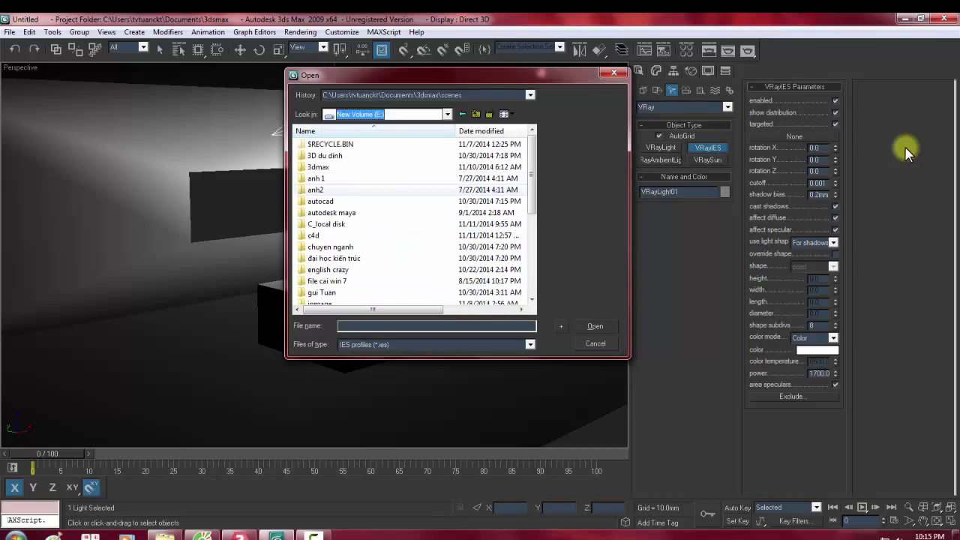
Step: Open the 3dmax\EIS folder and load 6.IES into the VRayIES light
key(Up)
key(Up)
key(Up)
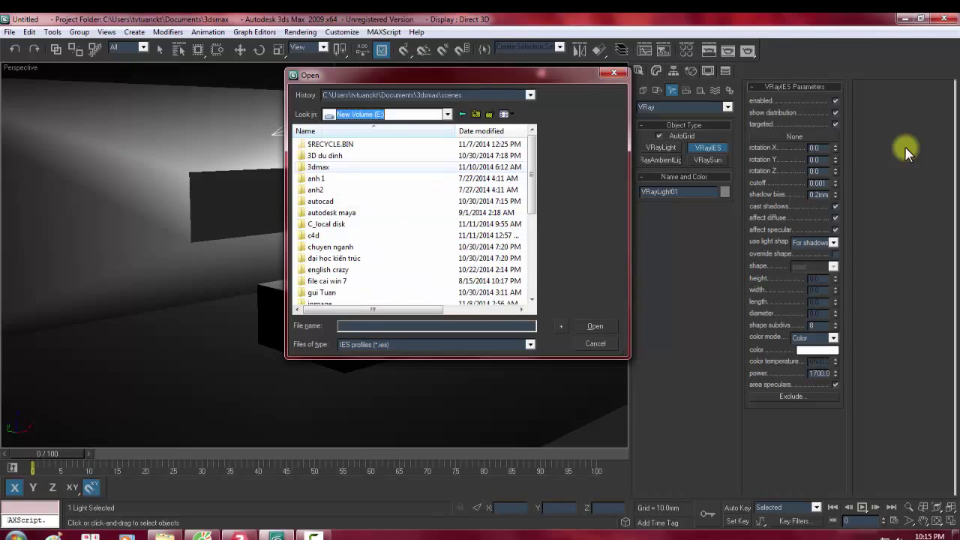
key(Up)
key(Return)
key(Return)
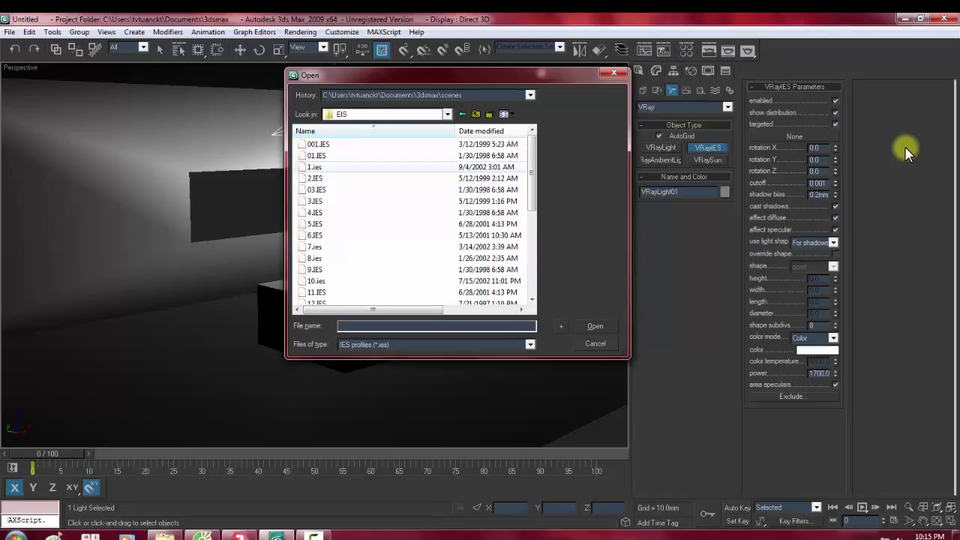
key(Down)
key(Down)
key(Down)
key(Down)
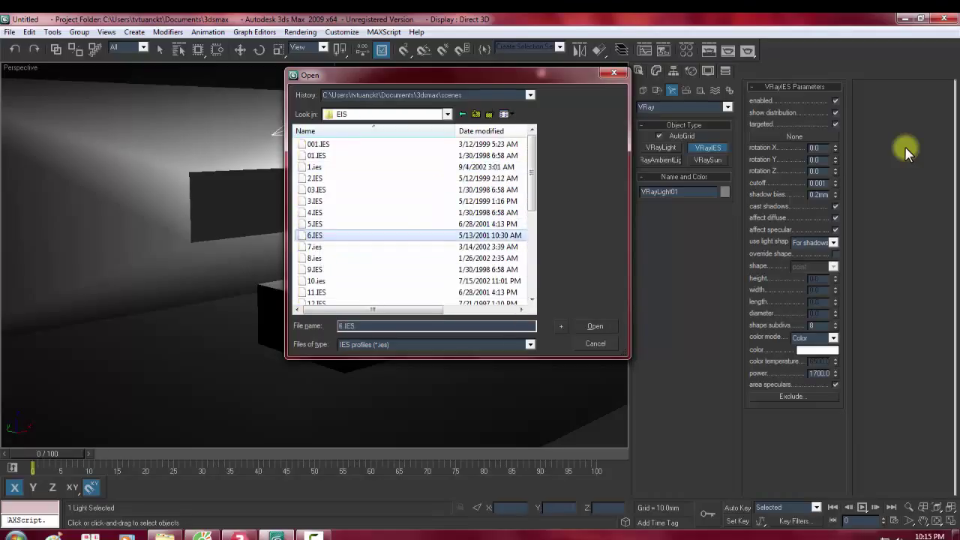
key(Down)
key(Return)
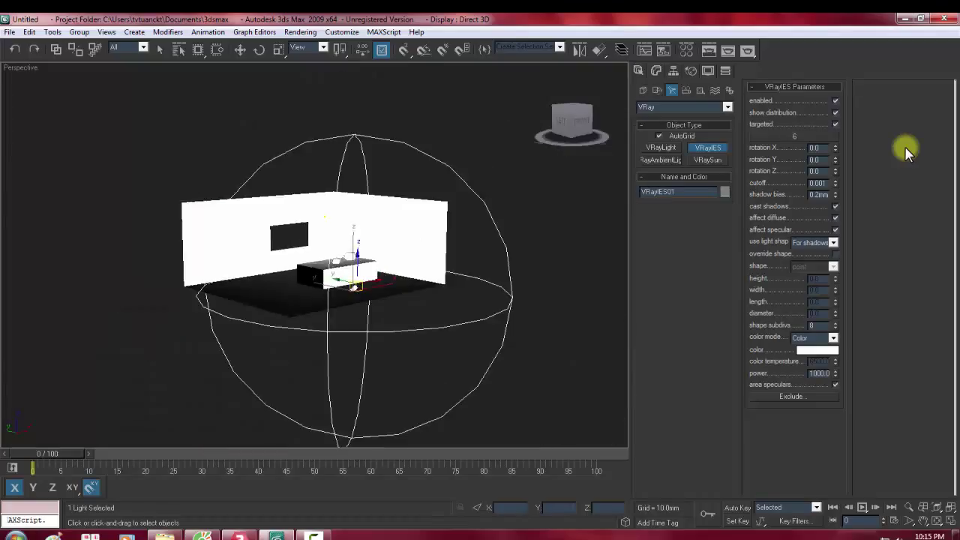
Step: Frame the room and move the VRayIES light up along Z to about 17.579mm
key(shift+z)
key(r)
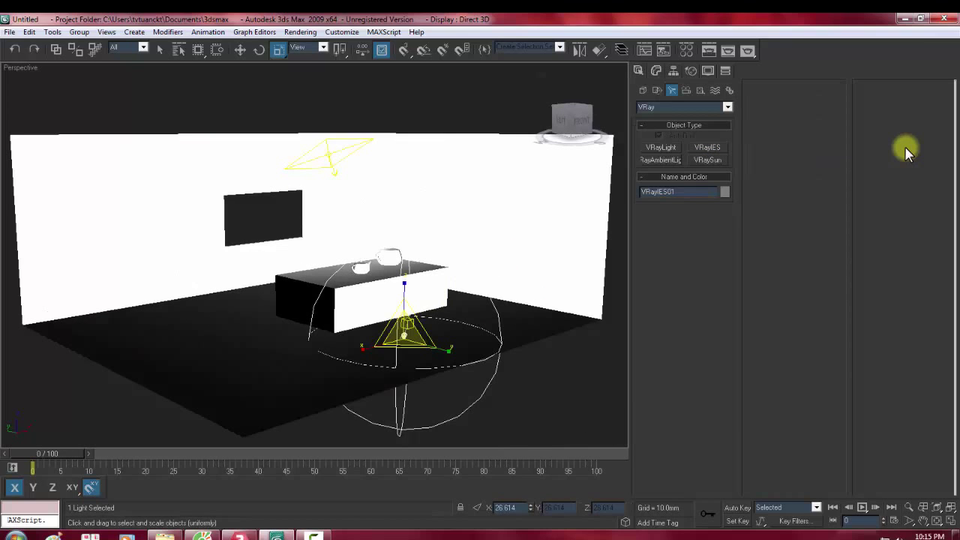
key(w)
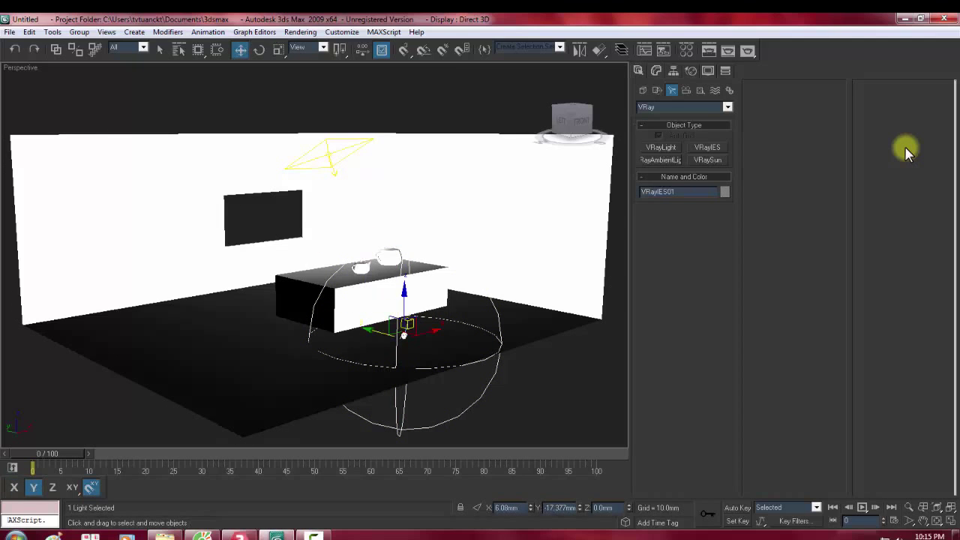
key(F7)
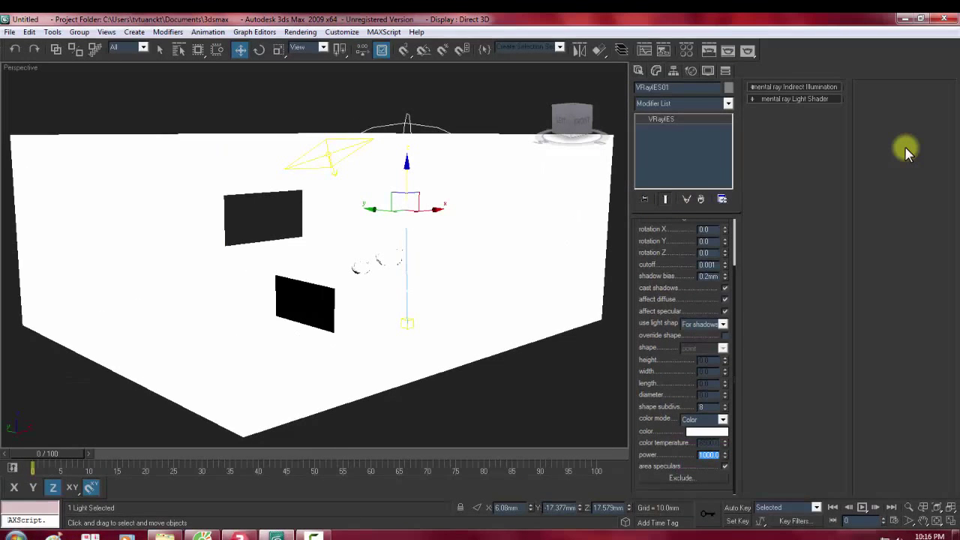
Step: Lower the VRayIES power from 1000 to about 20, trying 200 and 5 along the way
text(200)
key(Return)
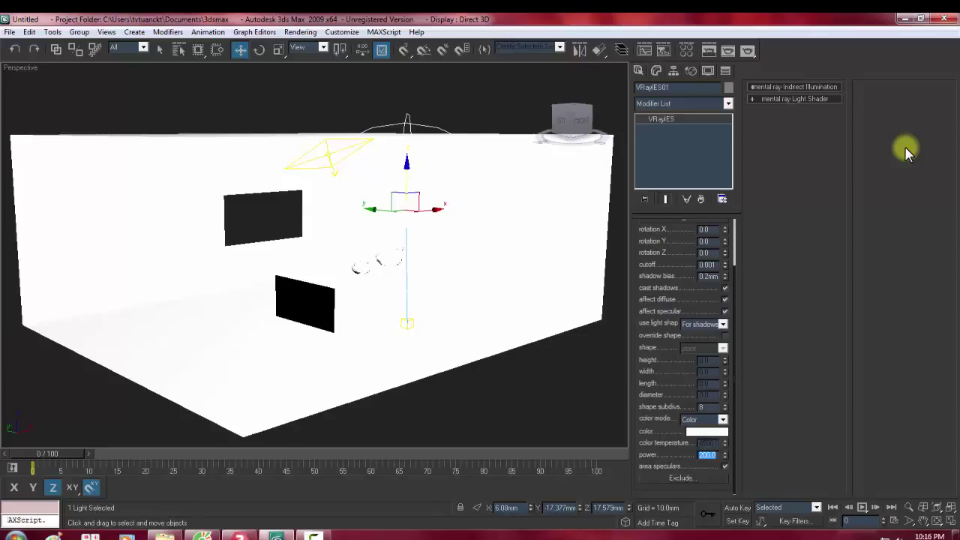
text(5)
key(Return)
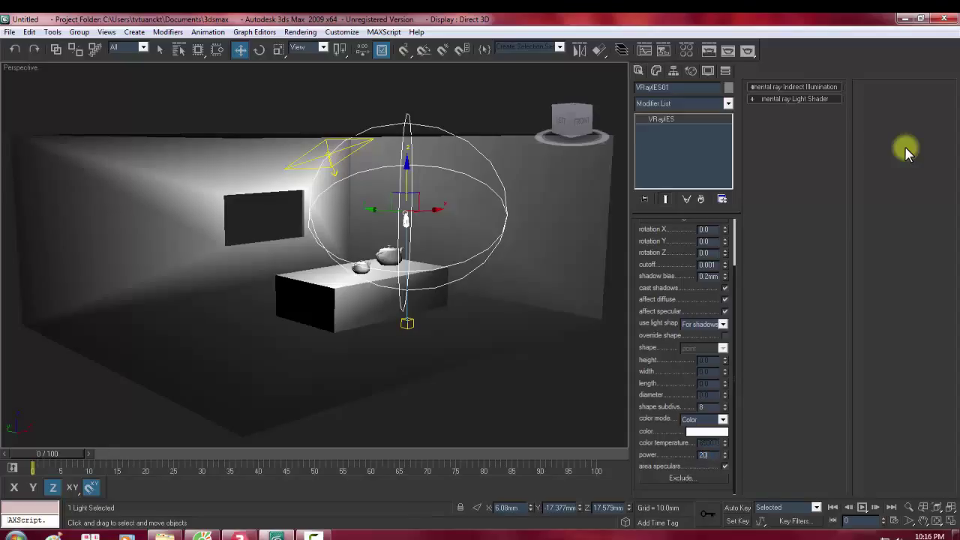
text(19.8)
key(Return)
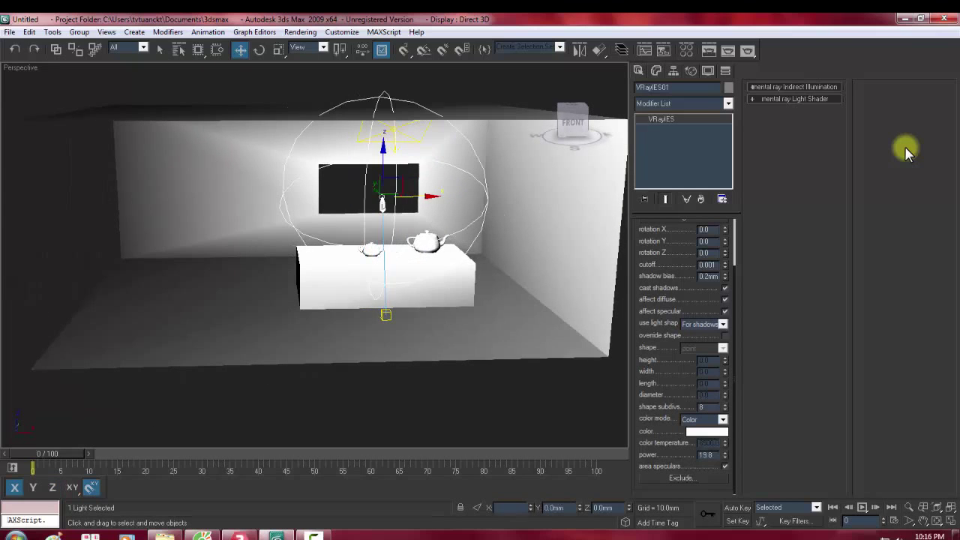
key(ctrl+i)
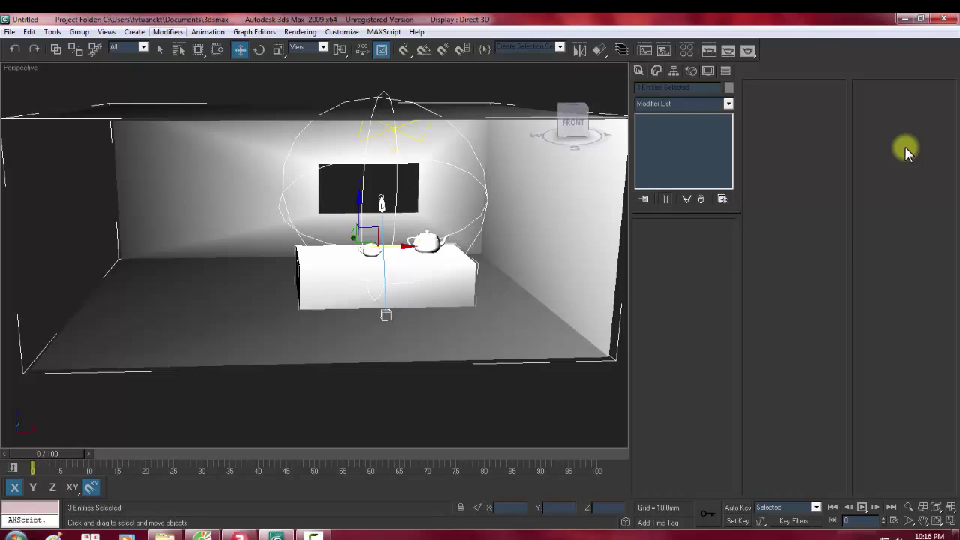
Step: Set the selection filter to Lights and select the VRayIES light
click(143, 47)
key(Down)
key(Down)
key(Return)
key(ctrl+a)
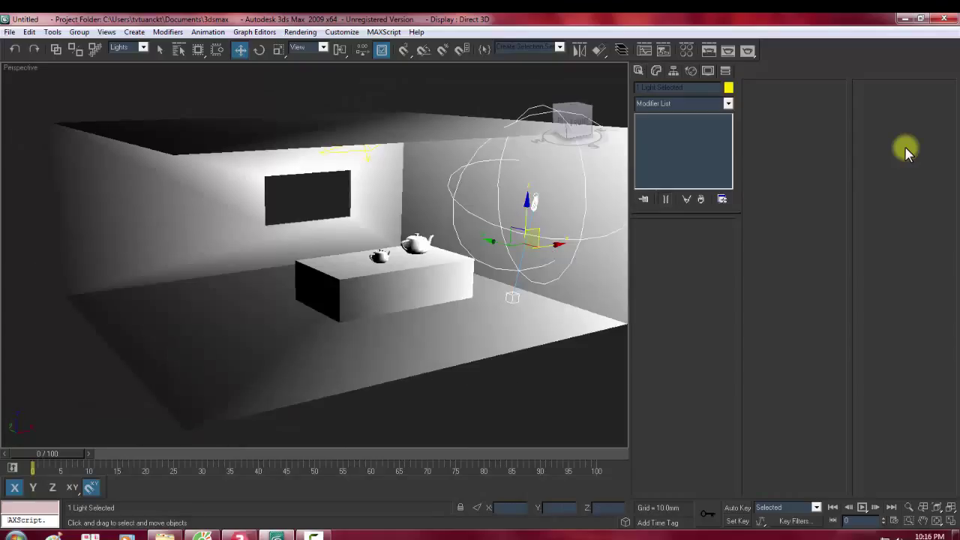
Step: In the Front view, move the IES light right and higher, and raise its target
key(f)
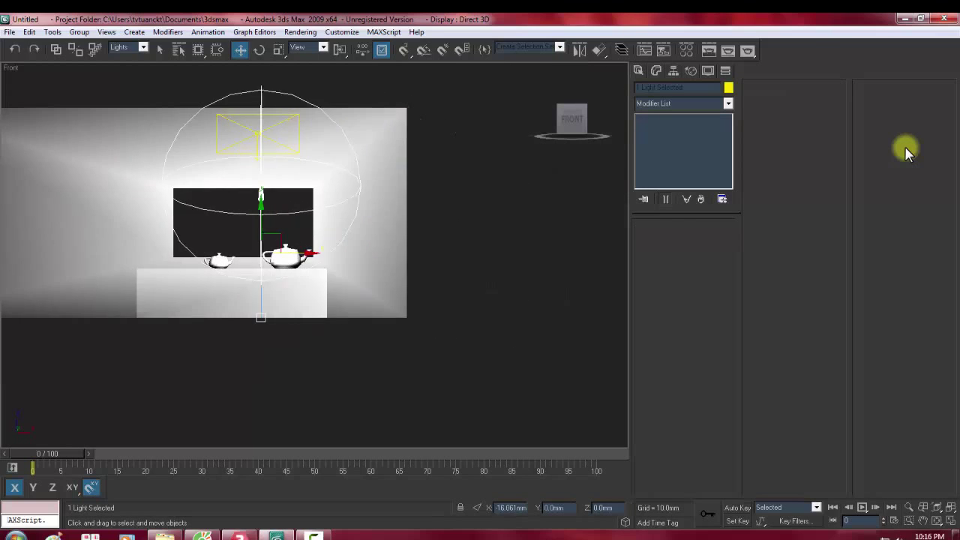
mouse_move(292, 249)
mouse_down()
mouse_move(407, 252)
mouse_move(360, 162)
mouse_up()
key(F6)
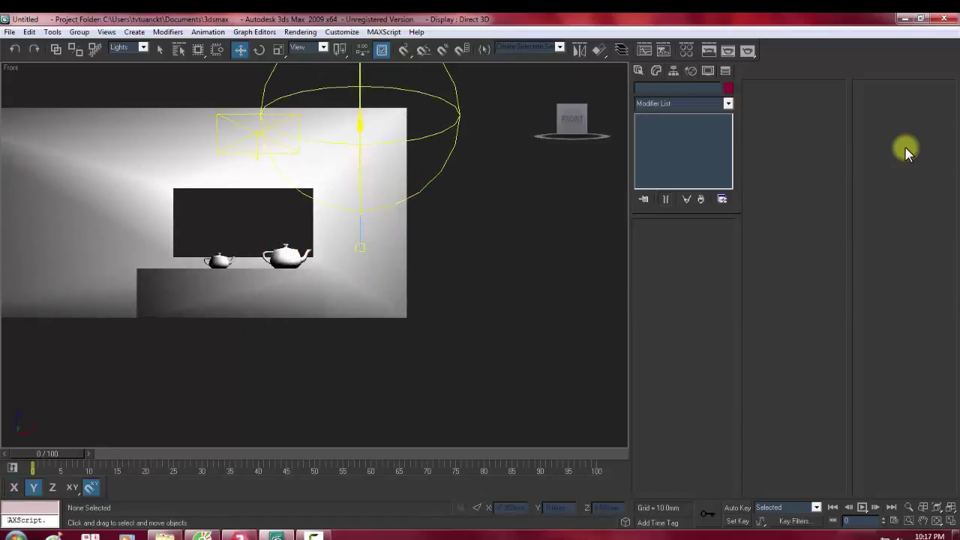
drag(360, 182, 360, 167)
key(ctrl+z)
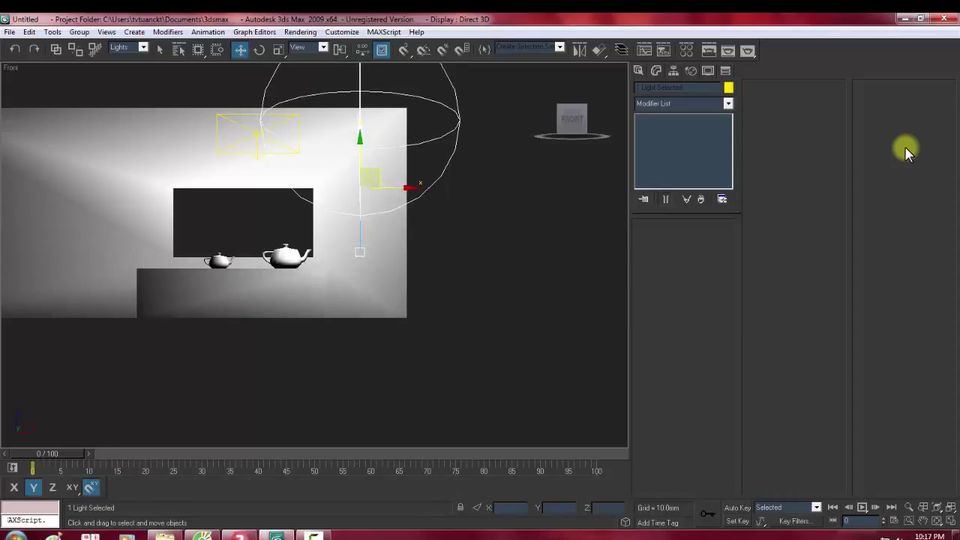
key(ctrl+d)
click(360, 251)
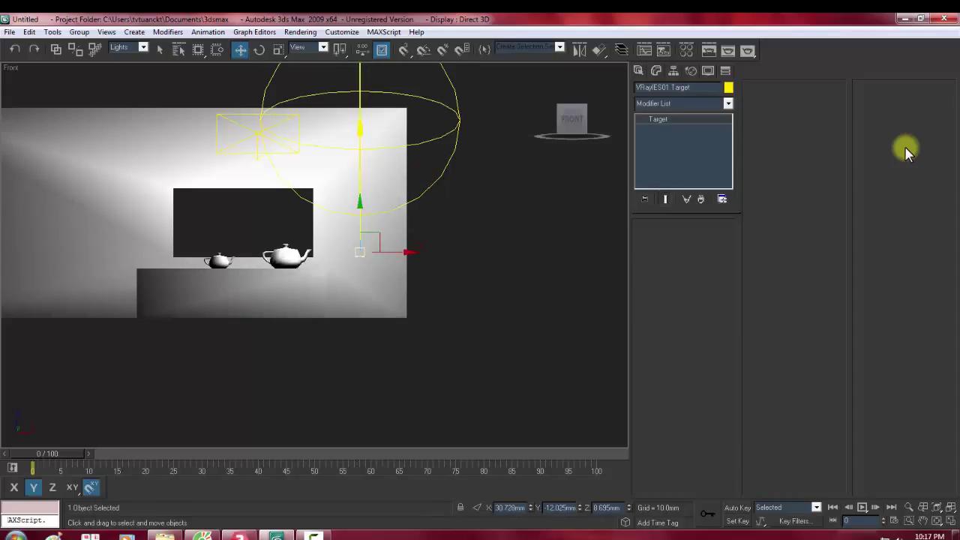
drag(360, 251, 360, 177)
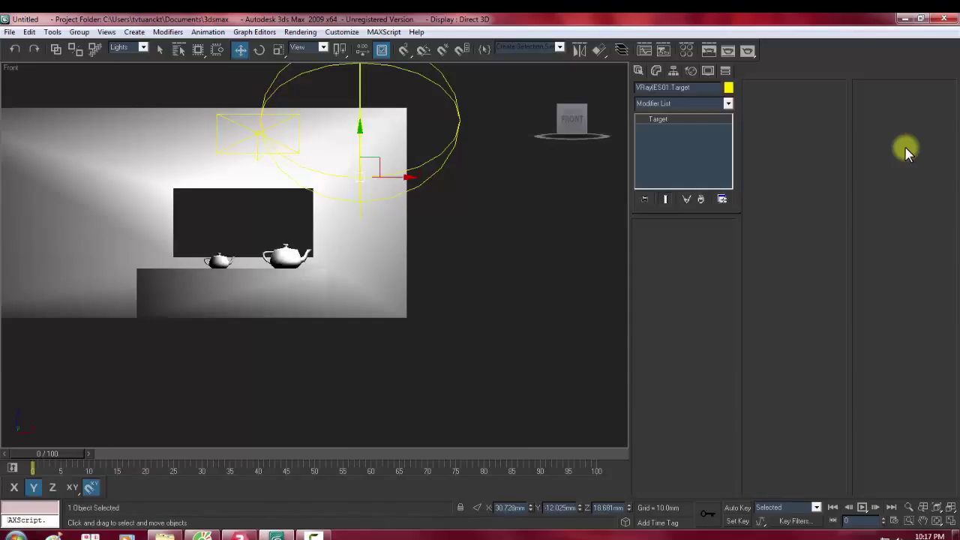
key(p)
key(z)
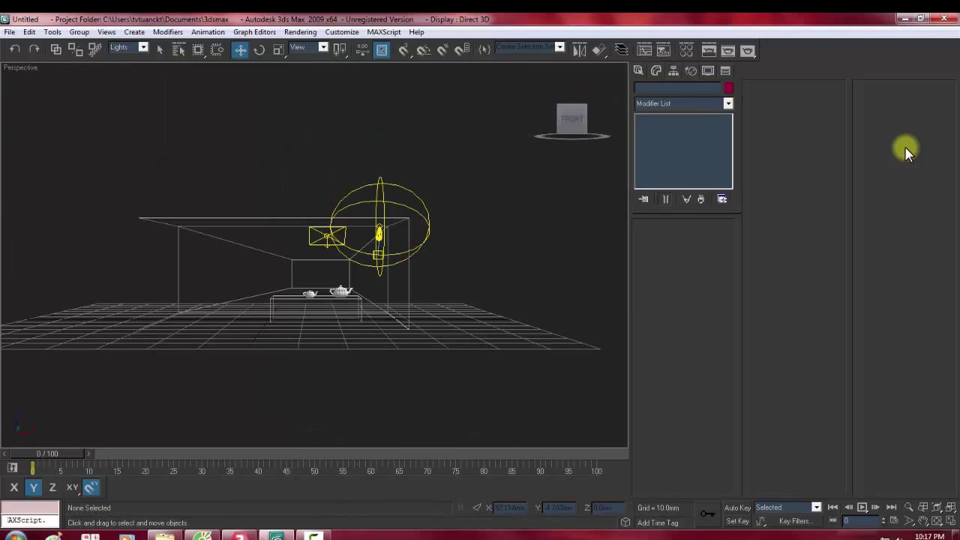
key(F3)
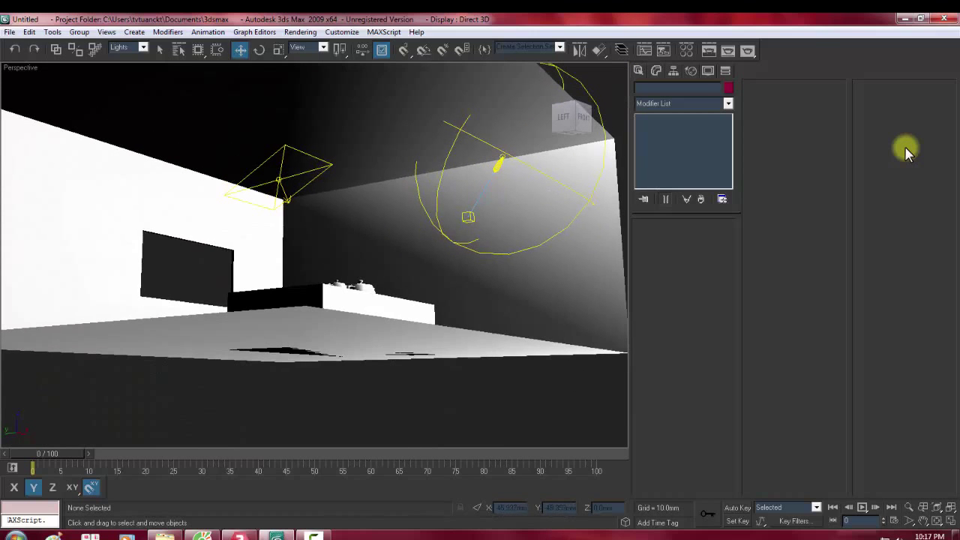
Step: Rotate the IES light on X to point straight down, then frame the shaded Perspective view
key(l)
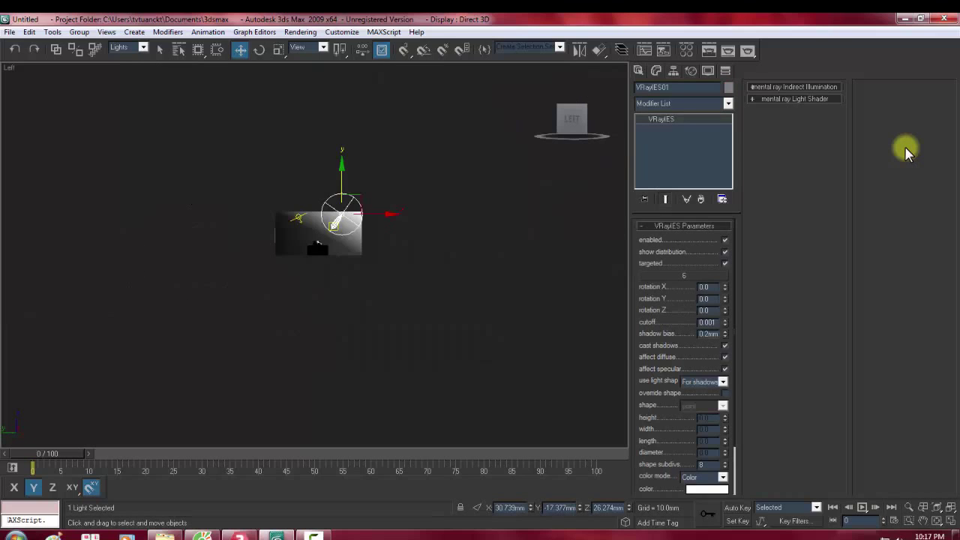
key(F3)
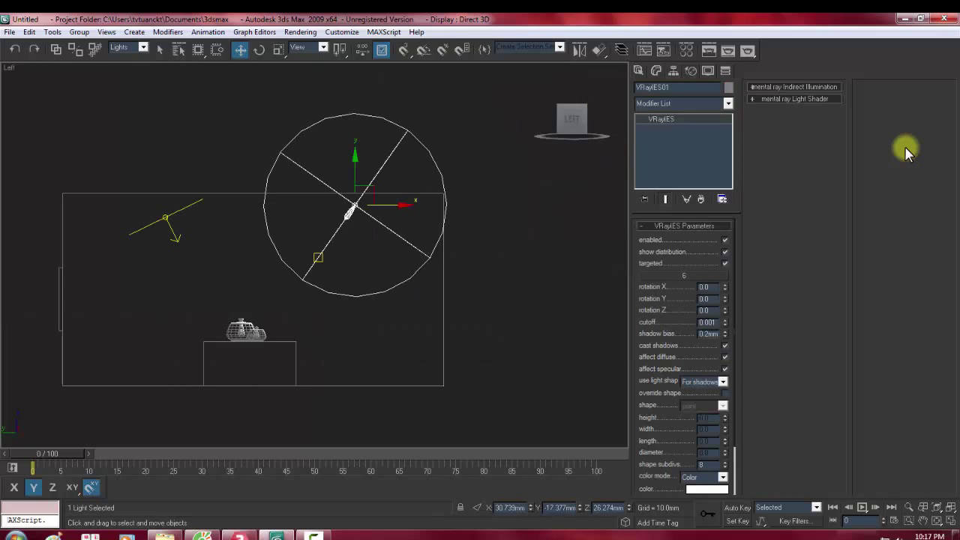
key(F5)
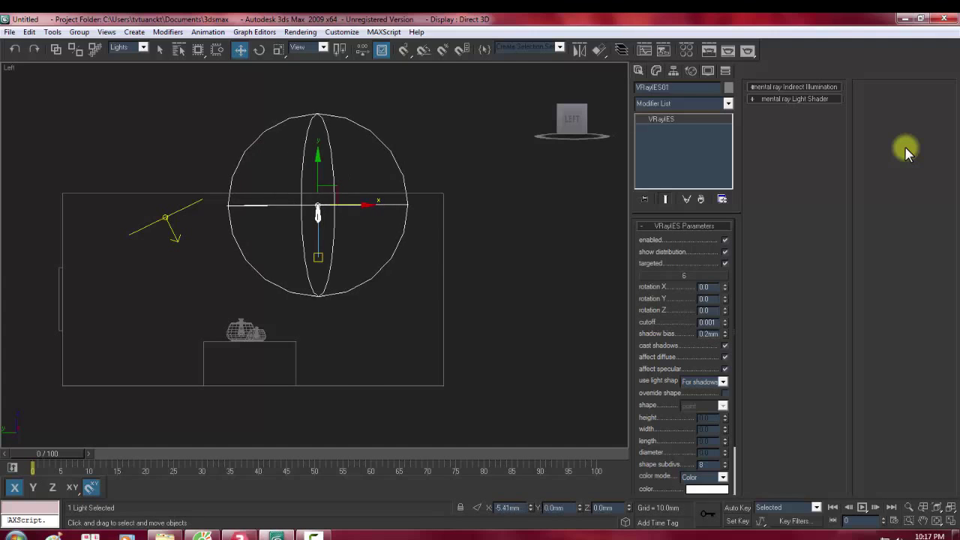
key(p)
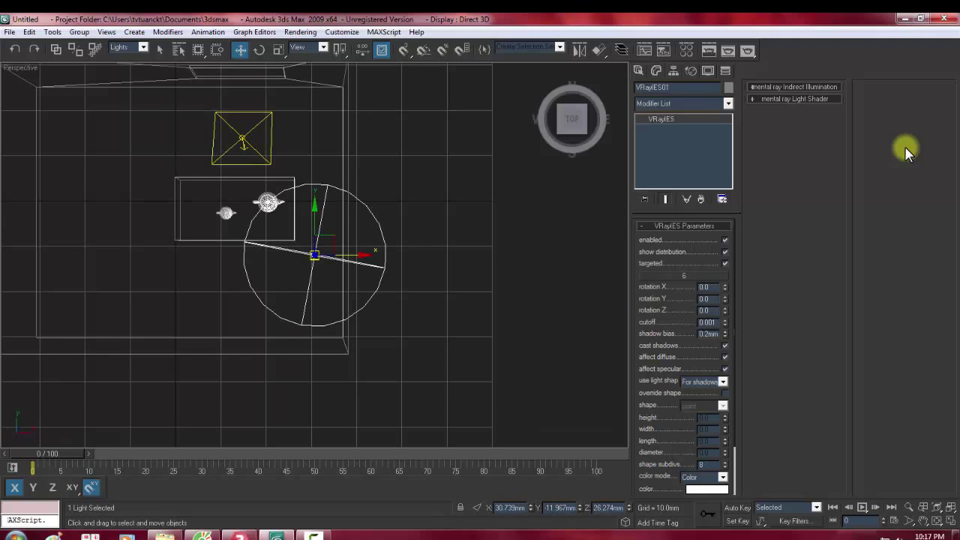
key(F3)
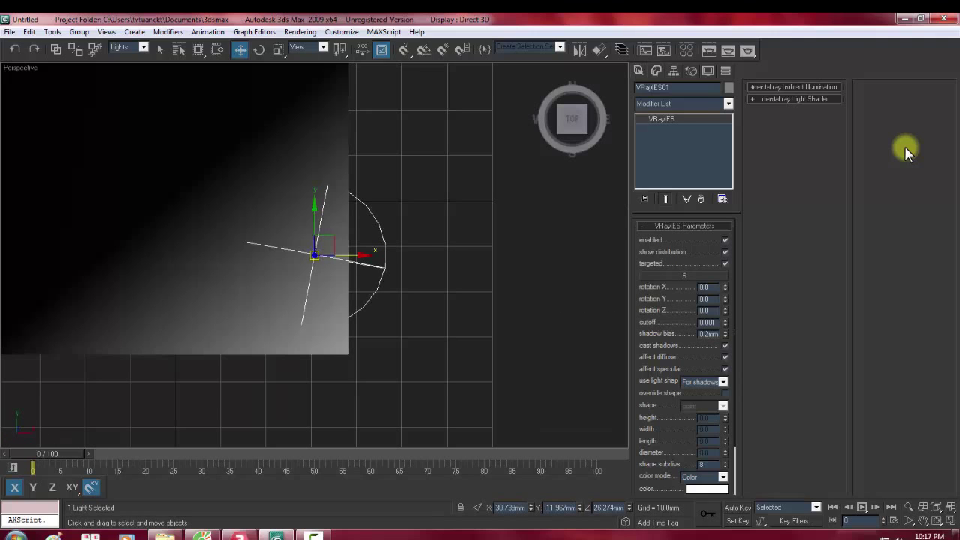
key(ctrl+d)
key(z)
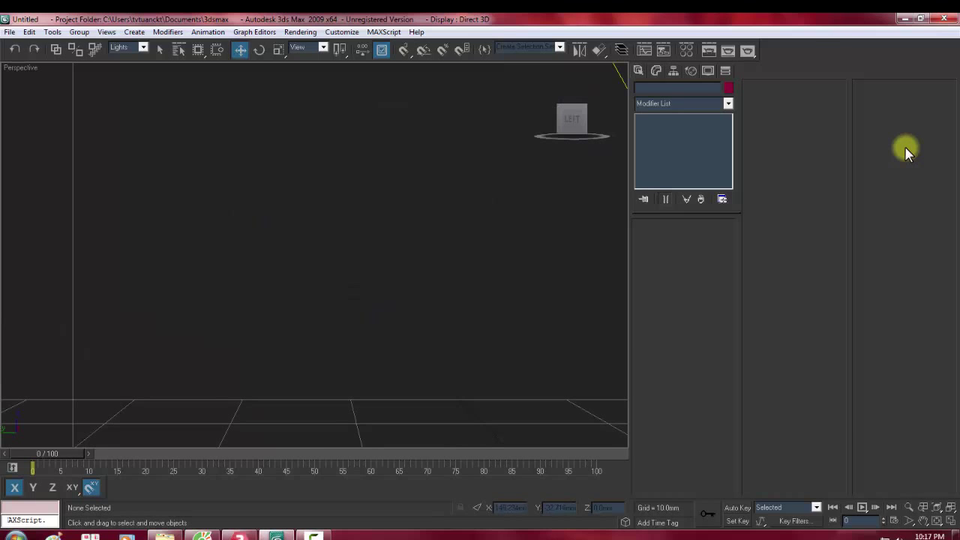
key(F3)
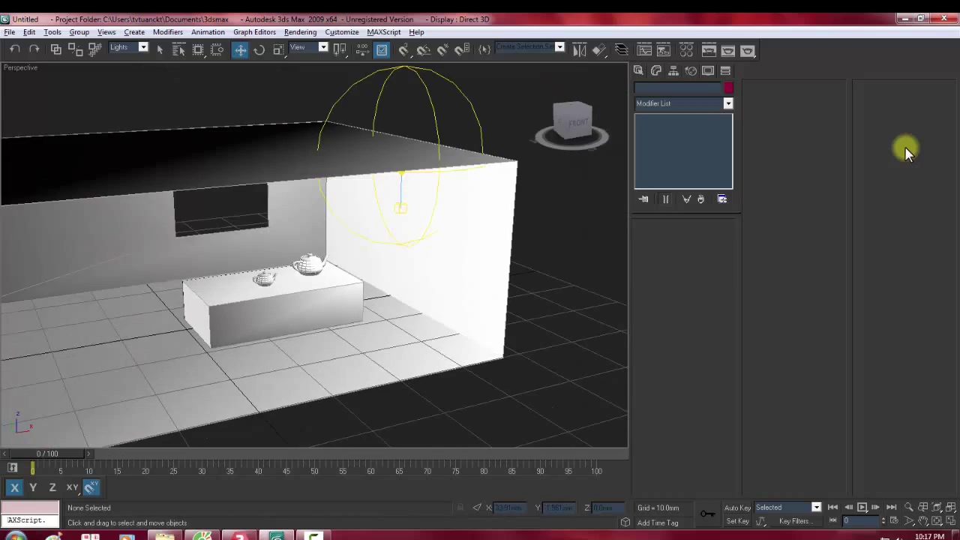
Step: Run a V-Ray test render of the room, then stop it and close the render windows
key(shift+q)
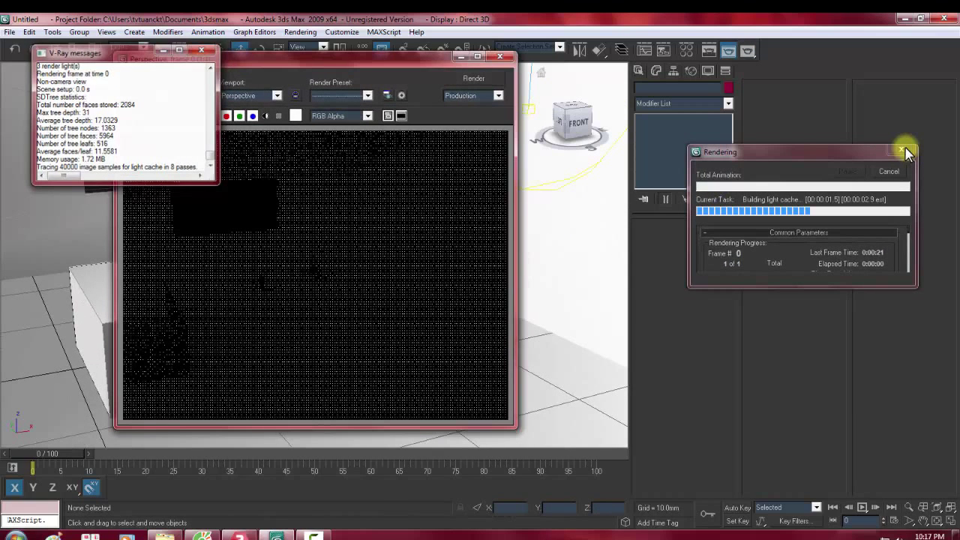
click(903, 150)
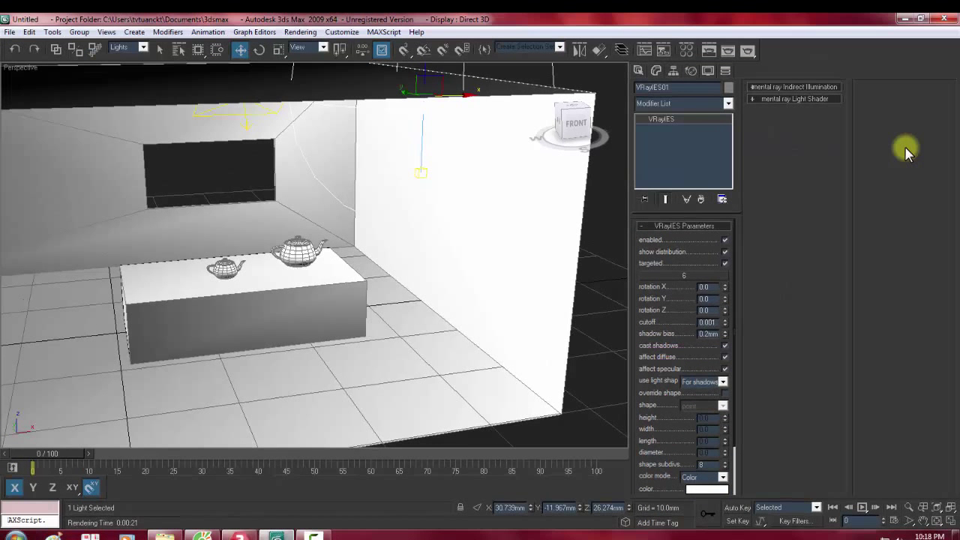
Step: Set the VRayIES power to 0.5 and render the room again
scroll(905, 150, down, 2)
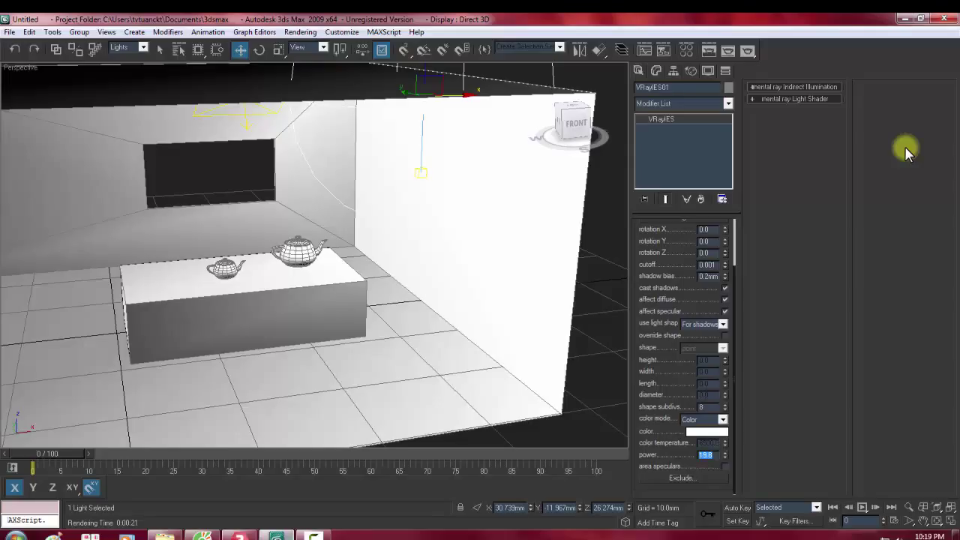
key(Return)
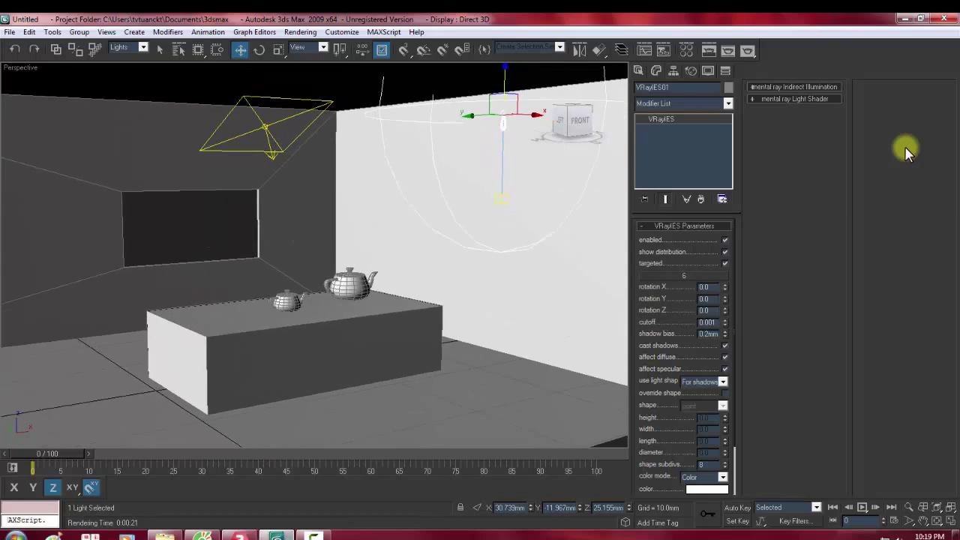
key(shift+q)
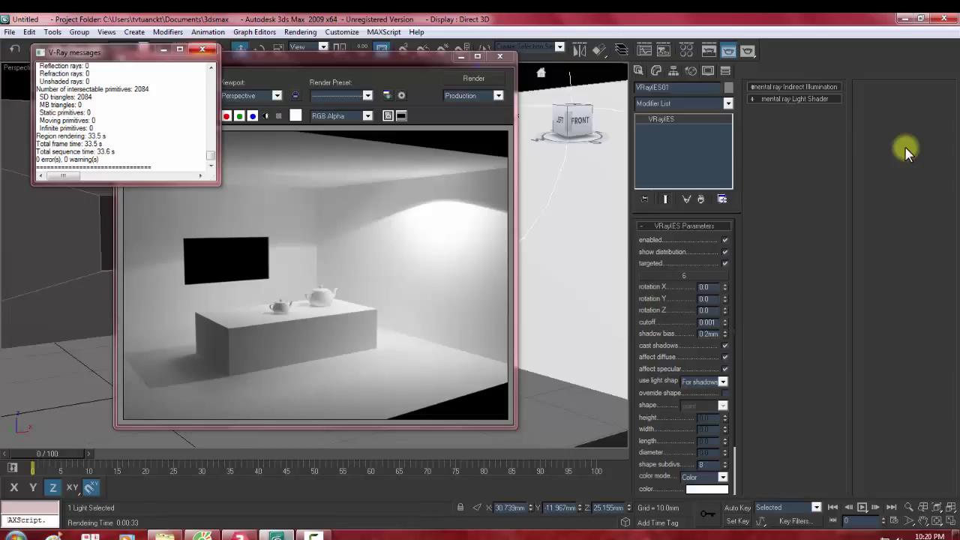
Step: Close the V-Ray message log and review the render of the dimmer room
key(alt+F4)
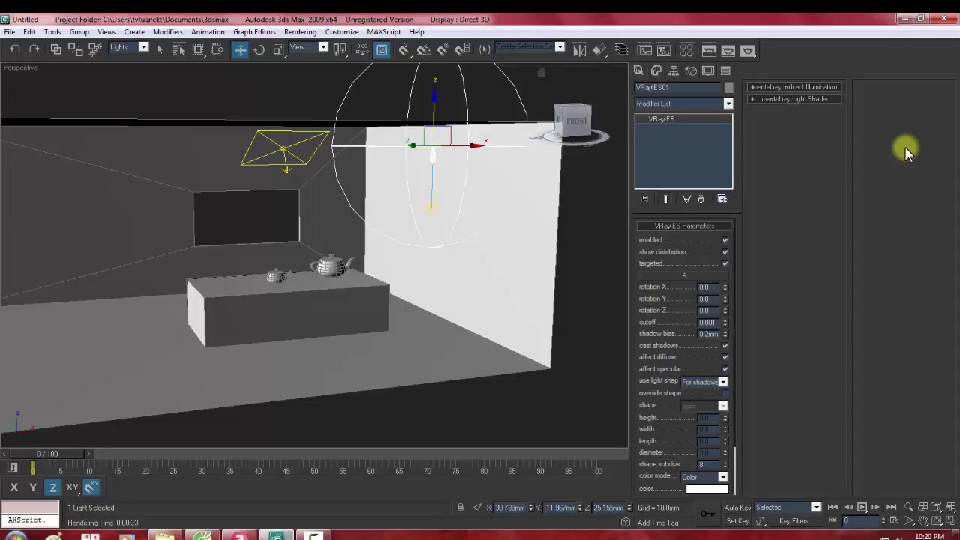
Step: Zoom out to the whole scene in Top view with nothing selected, ready to create V-Ray lights
key(z)
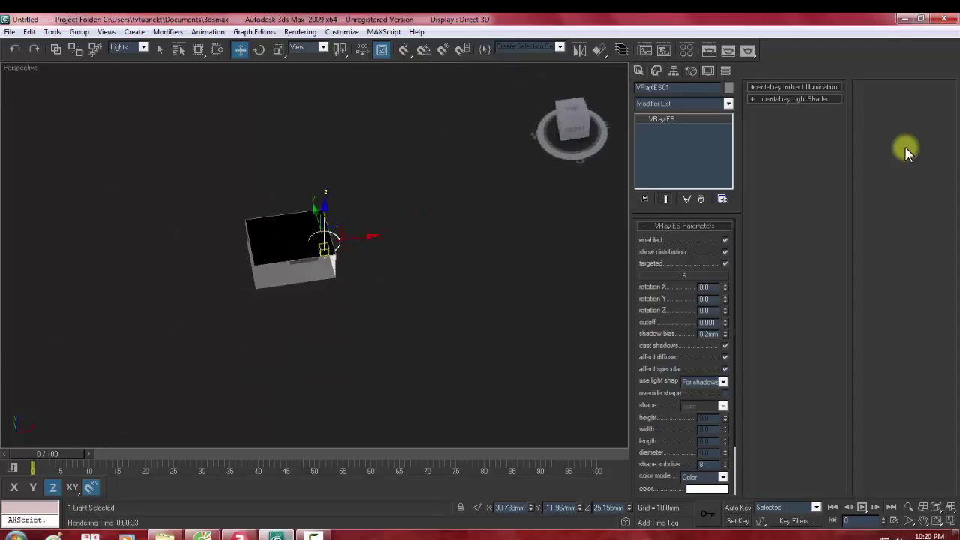
key(t)
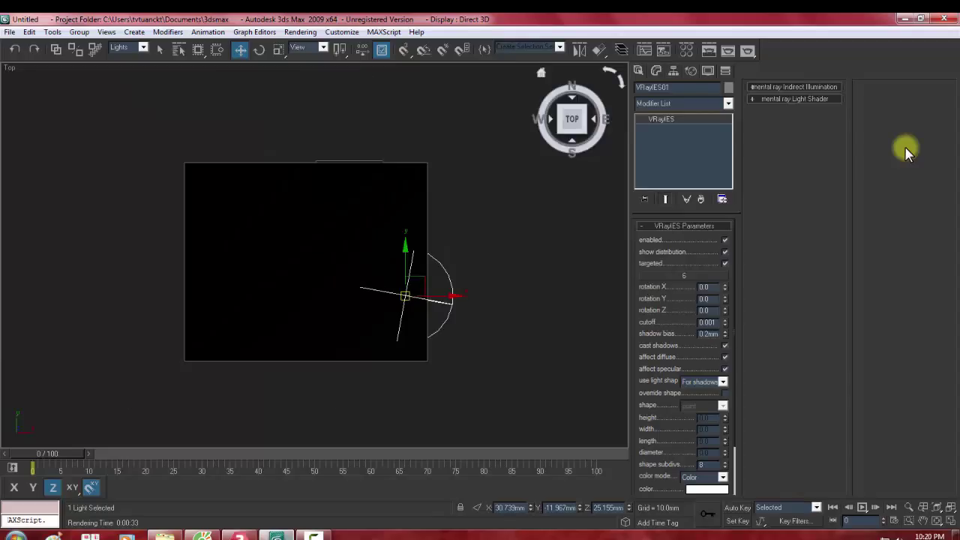
key(ctrl+d)
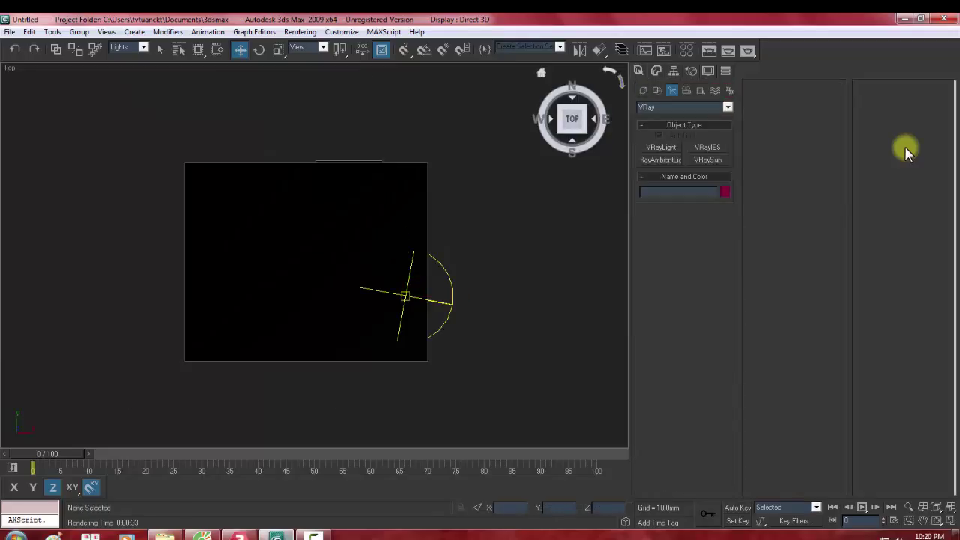
Step: Place a first VRaySun in the Top view, then delete the misplaced sun
click(707, 160)
scroll(289, 111, down, 5)
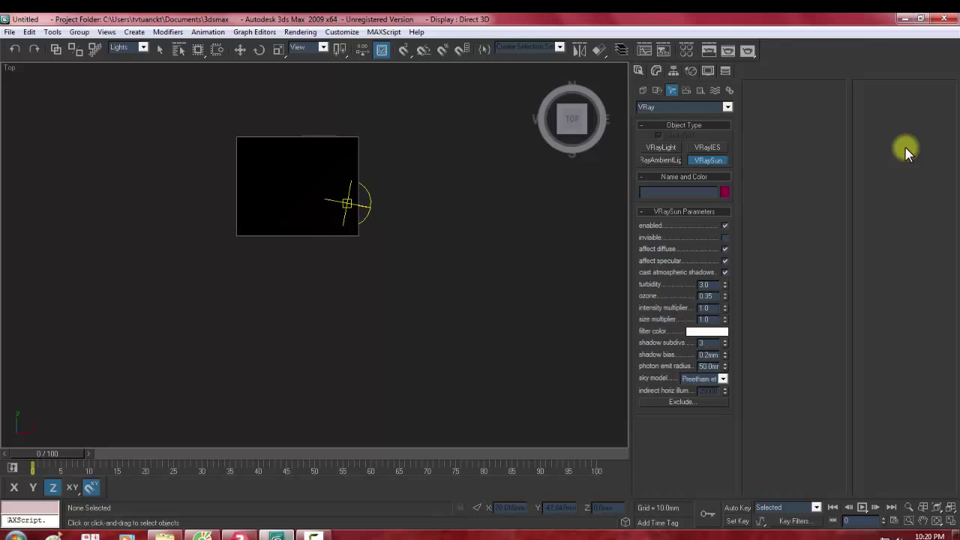
mouse_move(611, 428)
mouse_down()
mouse_move(329, 212)
mouse_move(413, 258)
mouse_up()
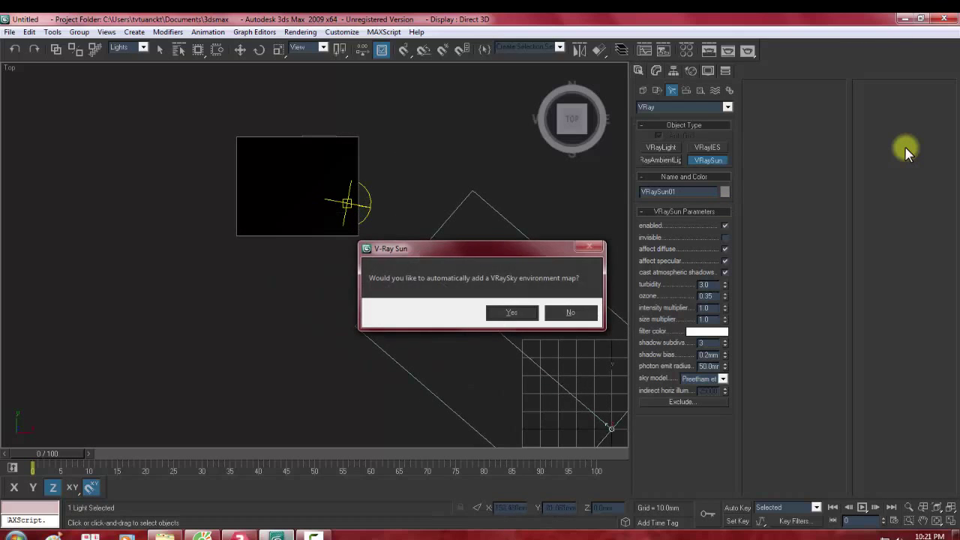
key(Return)
middle_drag(413, 258, 372, 241)
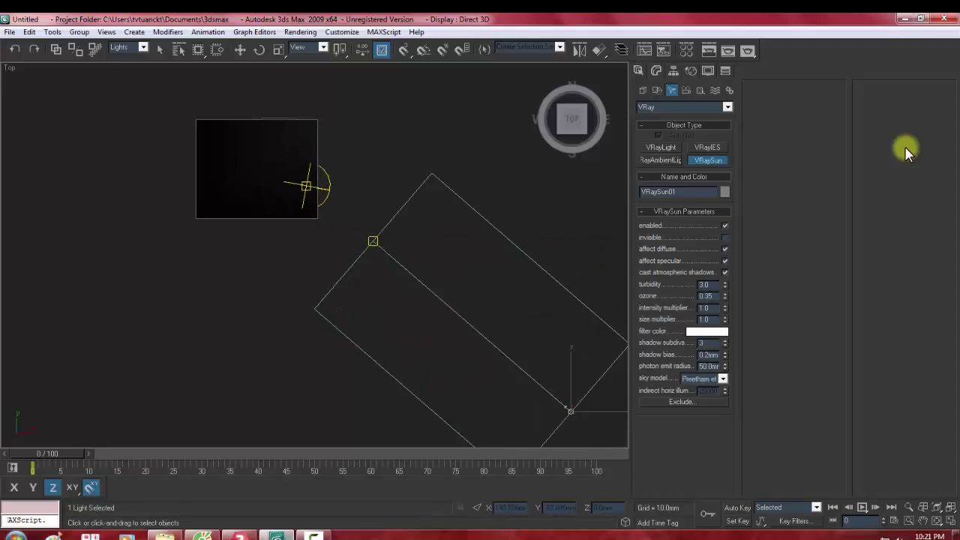
key(Delete)
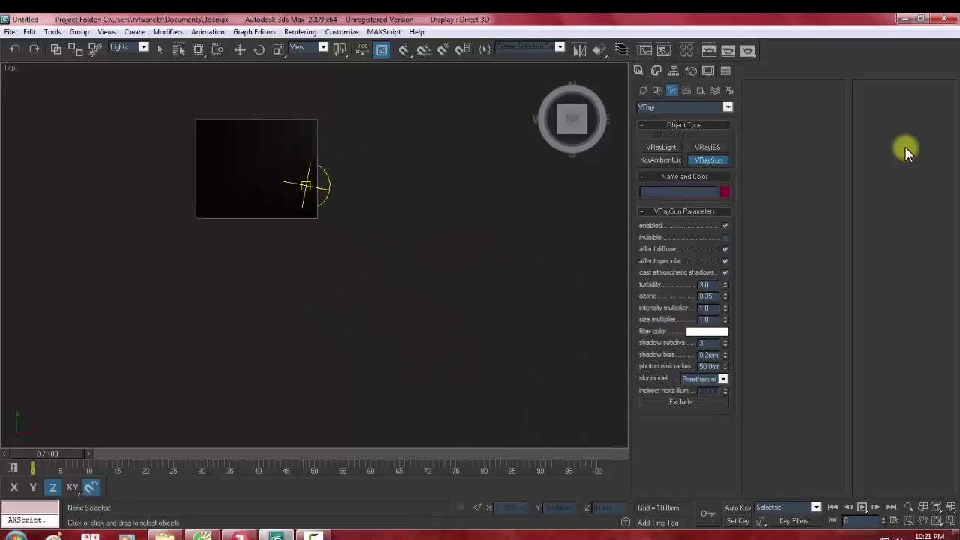
Step: Place a new VRaySun aimed at the room, accepting VRaySky as the replacement environment map
middle_drag(331, 274, 443, 393)
scroll(442, 393, down, 3)
scroll(358, 304, up, 2)
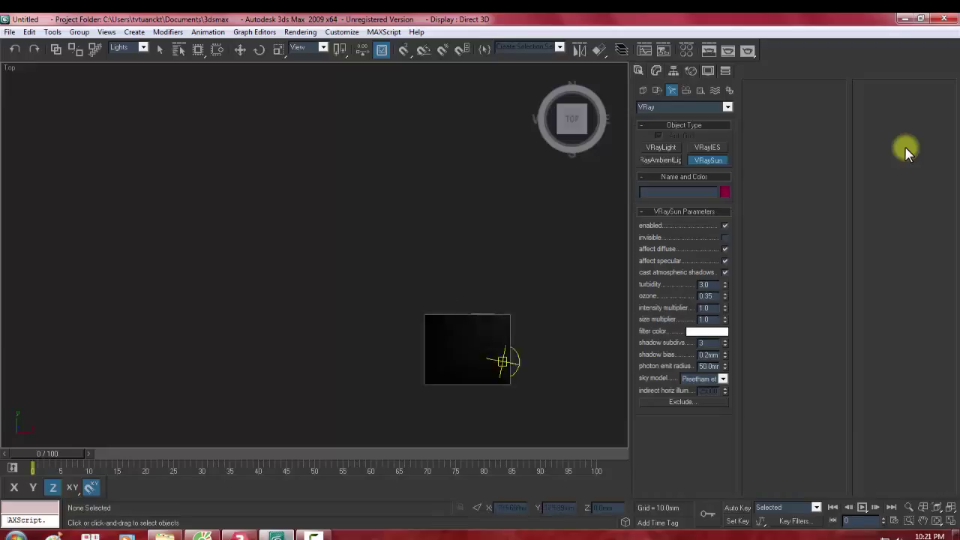
scroll(357, 304, up, 2)
scroll(358, 304, up, 2)
key(z)
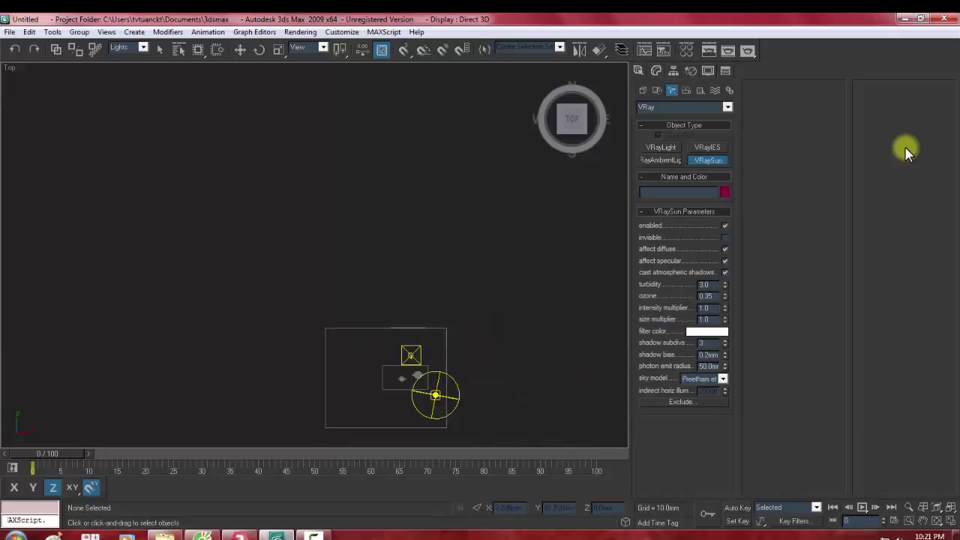
drag(234, 80, 416, 310)
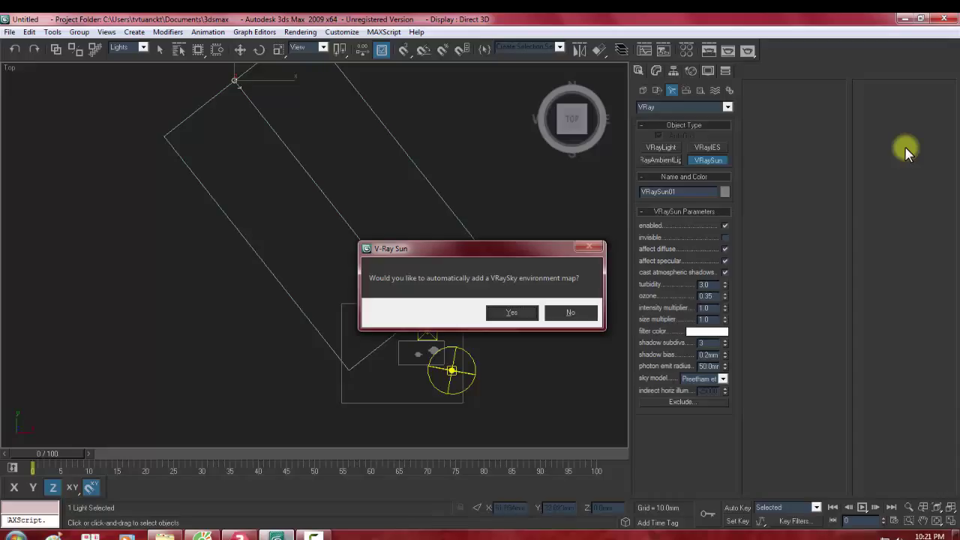
key(Return)
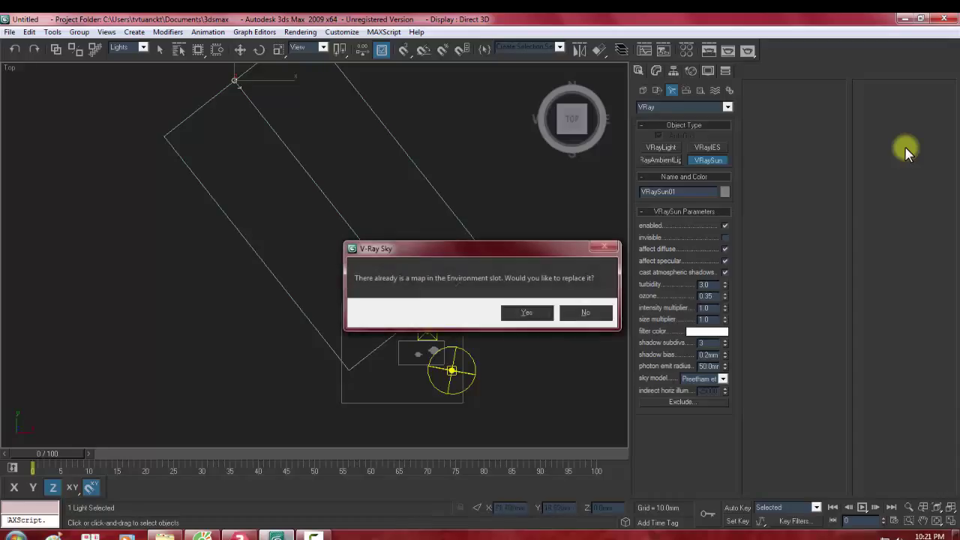
key(Return)
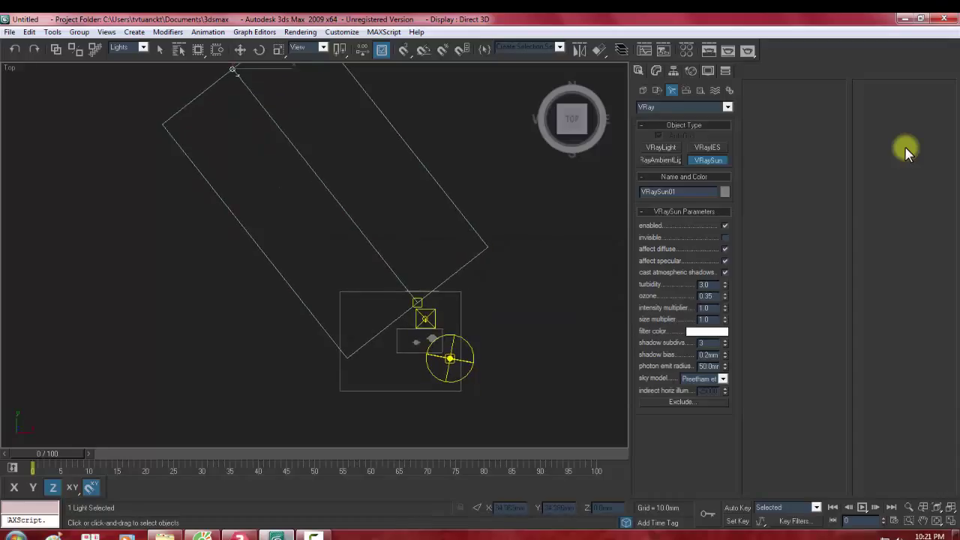
key(p)
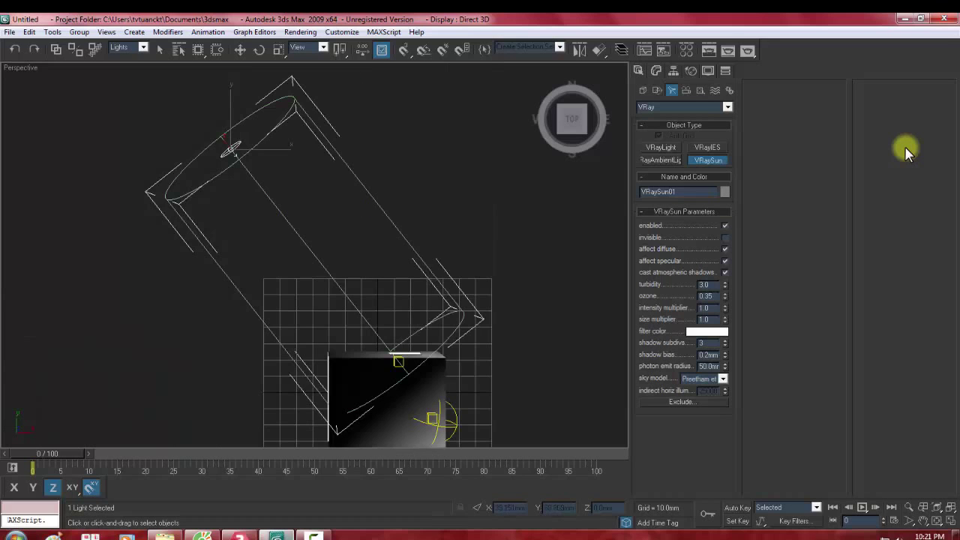
Step: Move the VRaySun upward along Y in the Front view so it sits high above the room
key(q)
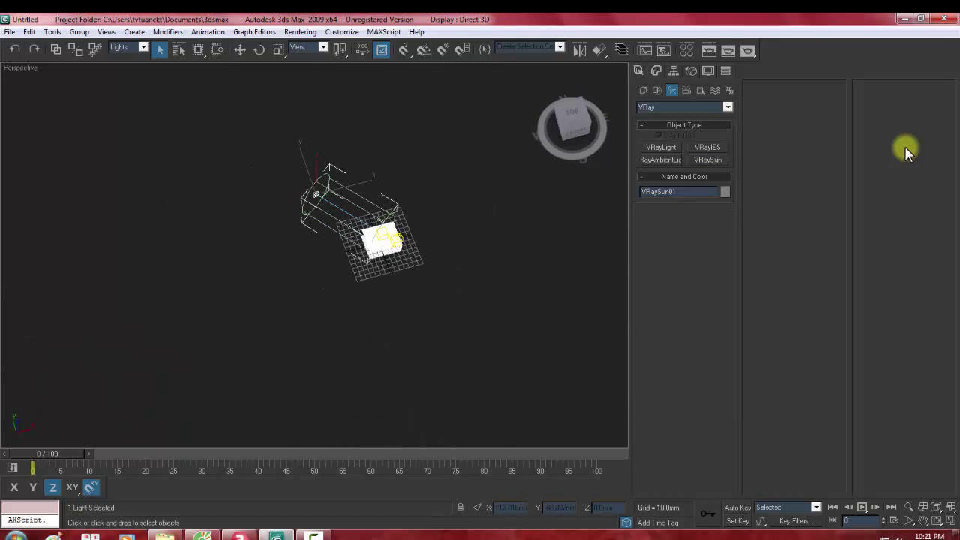
key(w)
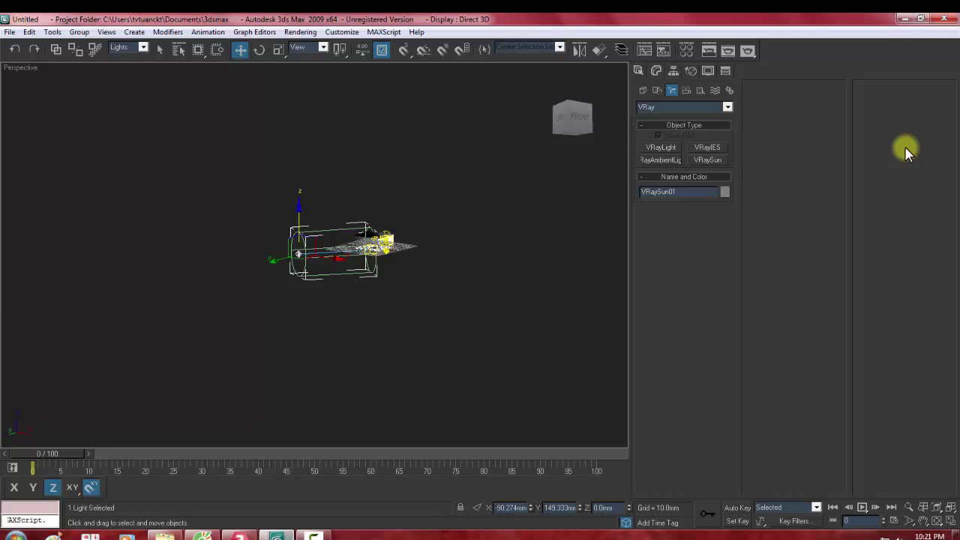
key(f)
key(z)
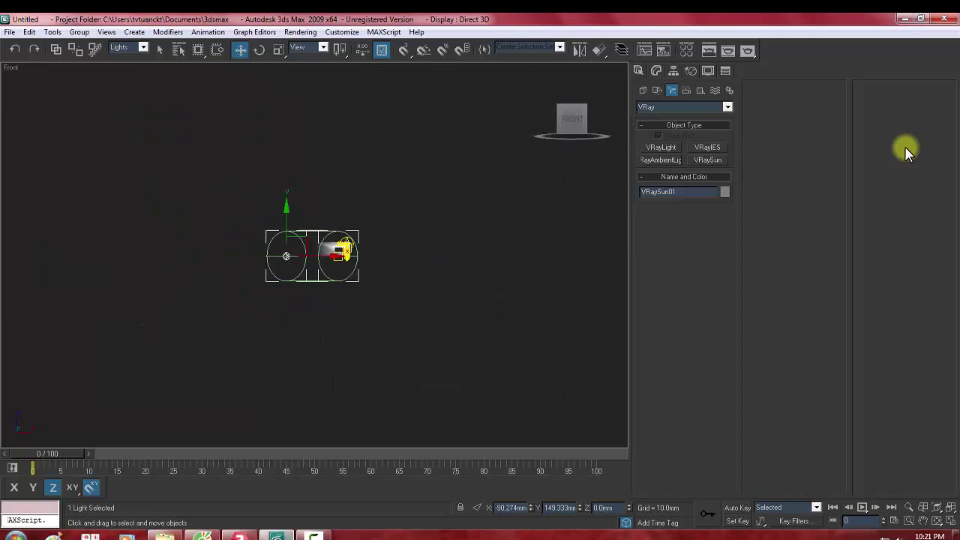
key(F6)
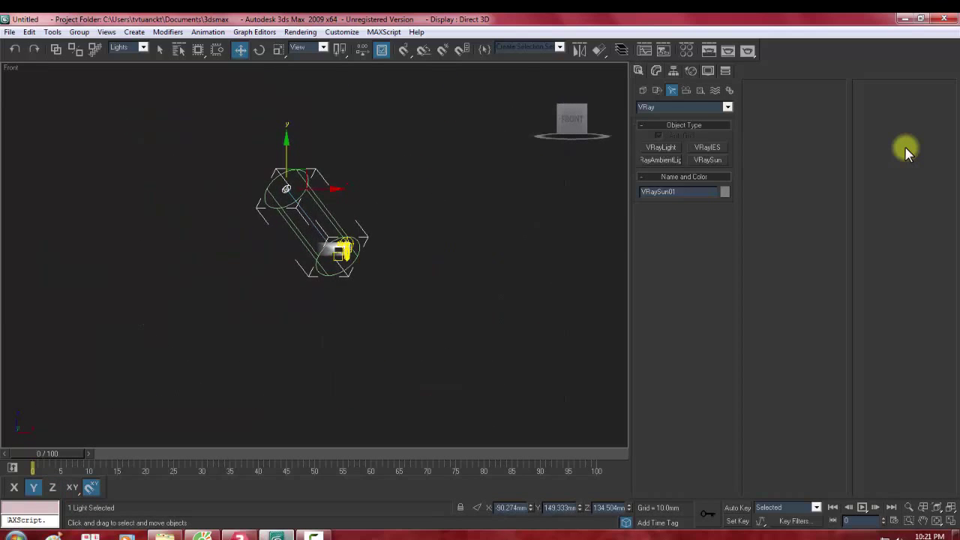
key(p)
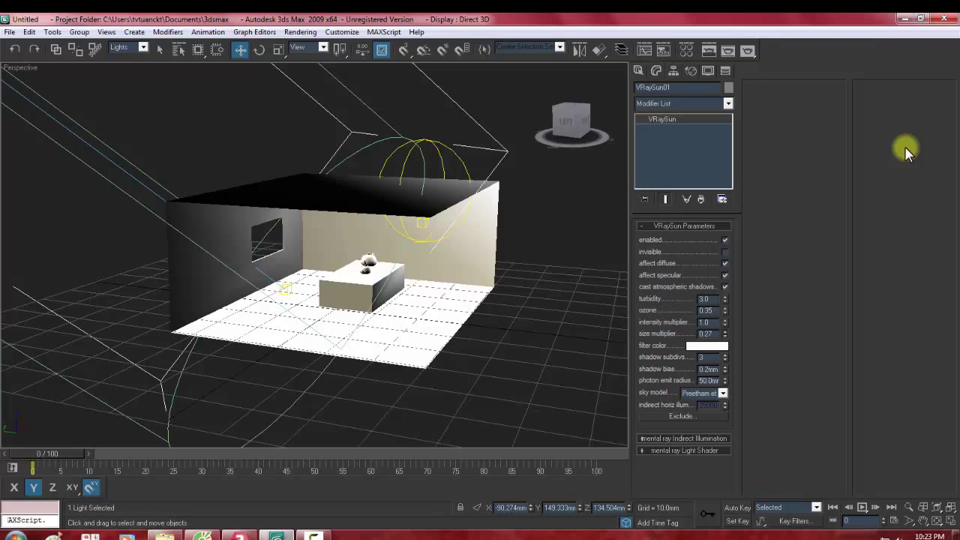
Step: Set the VRaySun size multiplier to 4.566
text(12.06)
key(Return)
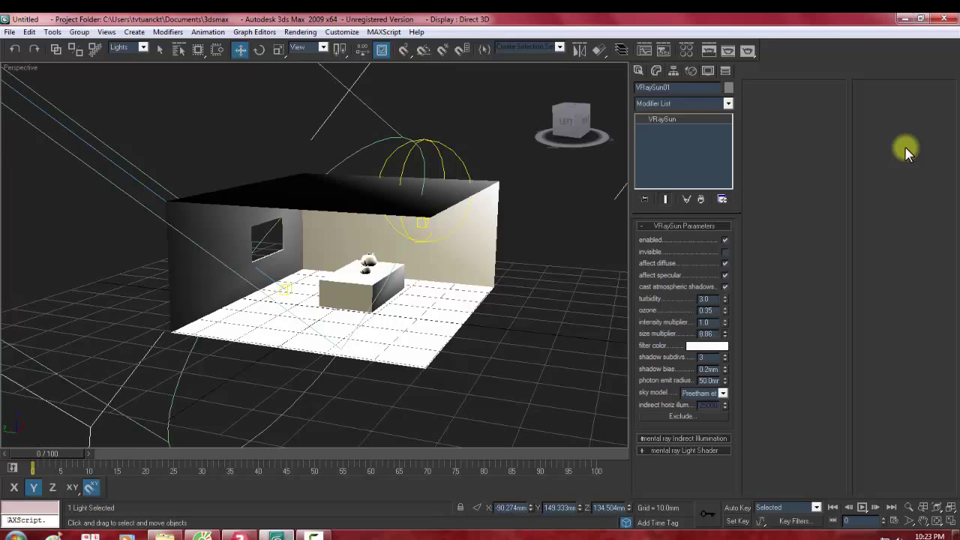
scroll(337, 285, down, 6)
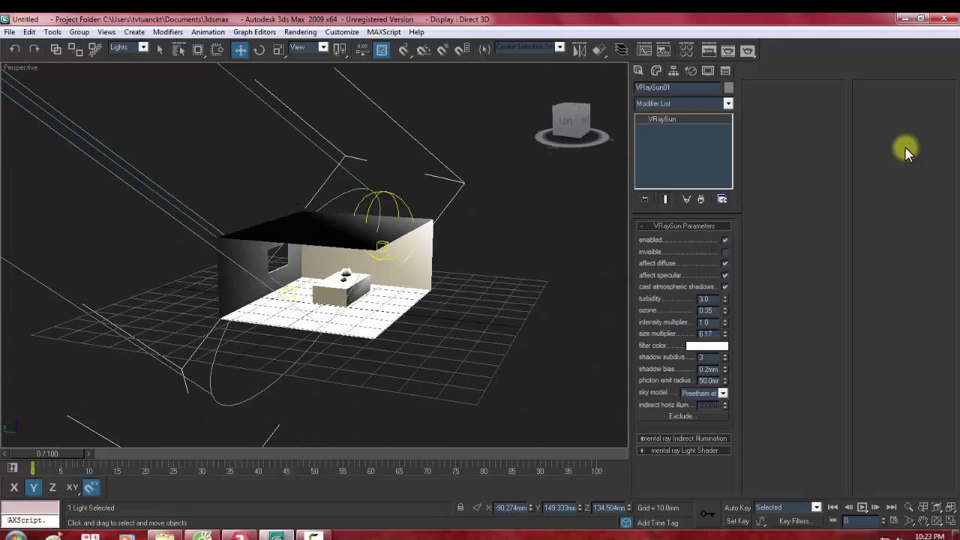
alt+middle_drag(315, 269, 353, 255)
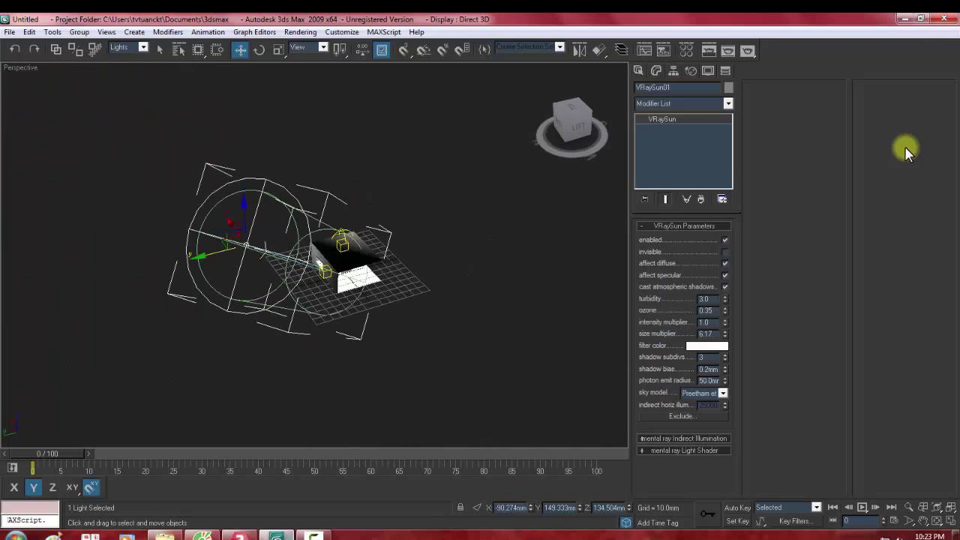
mouse_move(725, 334)
mouse_down()
mouse_move(724, 353)
mouse_move(724, 330)
mouse_up()
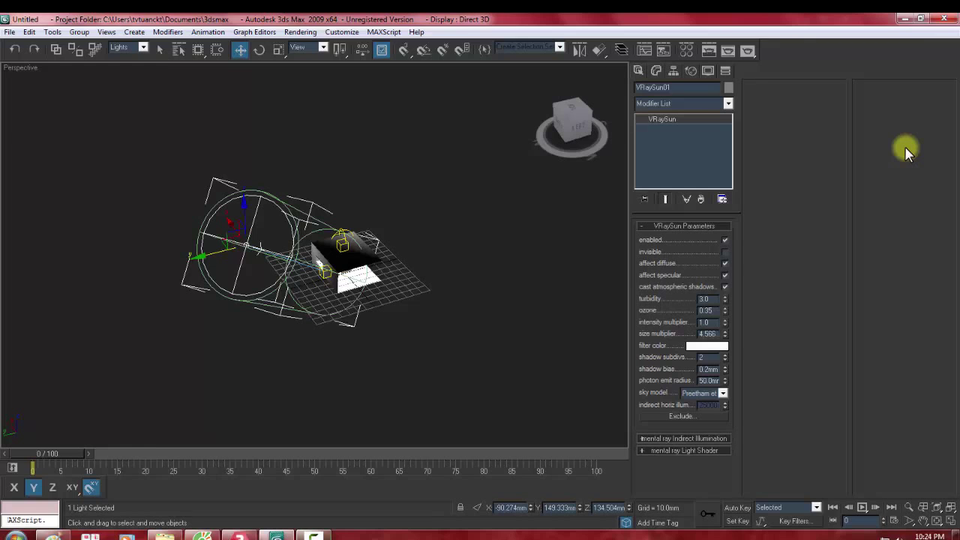
Step: Lower the VRaySun intensity multiplier to 0.05
key(super+alt+1)
key(Escape)
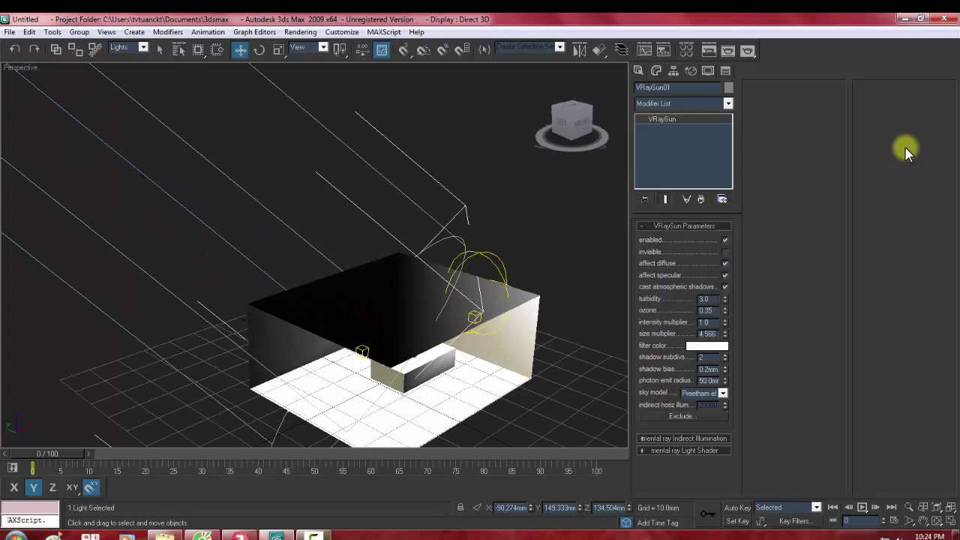
text(0.05)
key(Return)
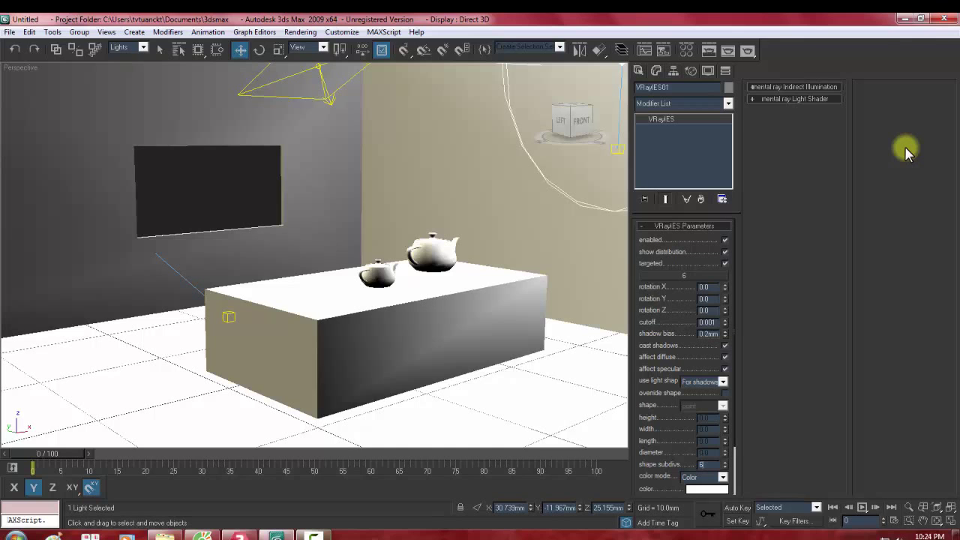
Step: Commit shape subdivs 6 on the VRayIES light, cancel a test render, and bring up Material #2
key(Return)
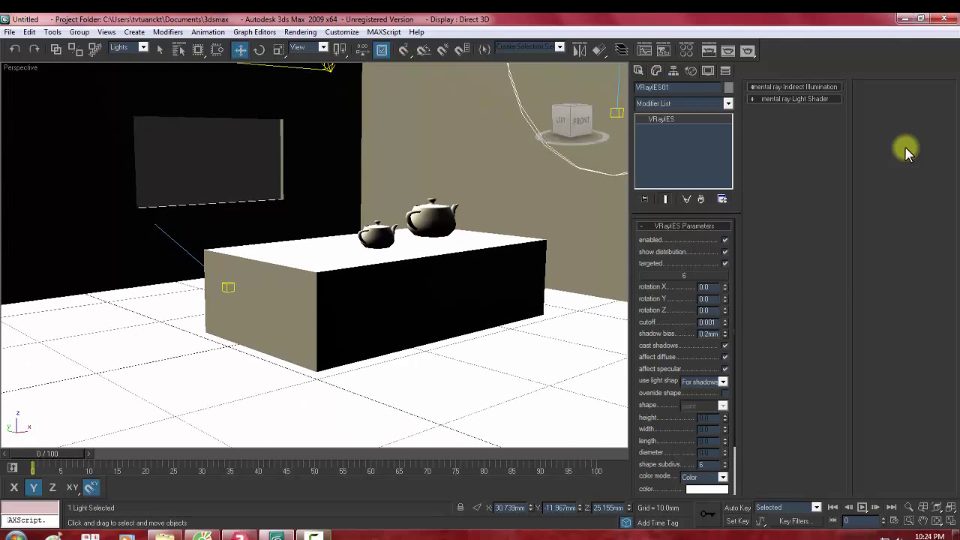
key(shift+q)
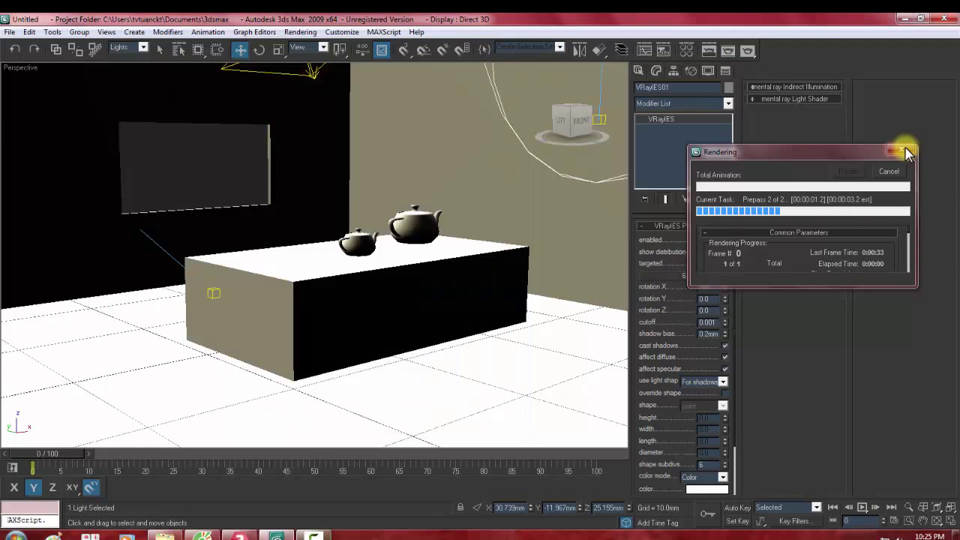
click(904, 150)
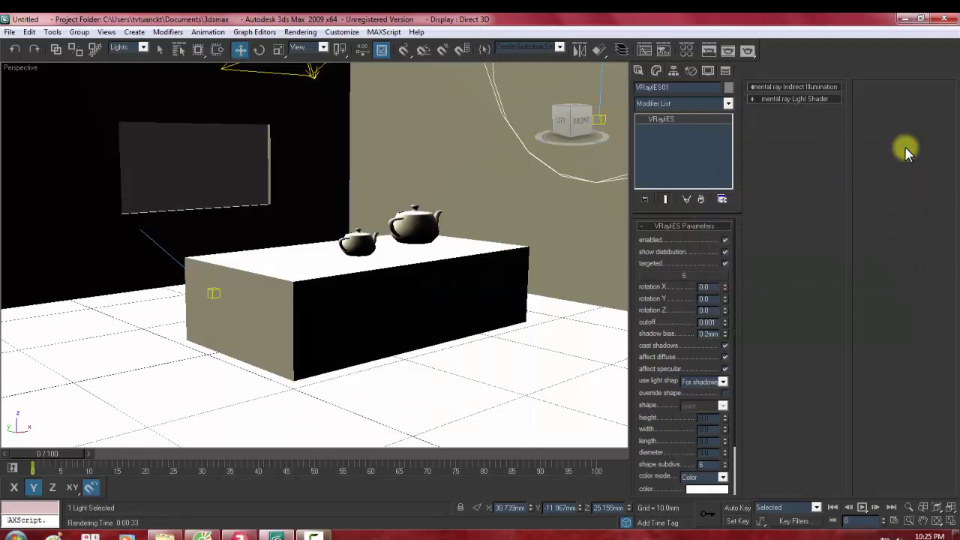
key(m)
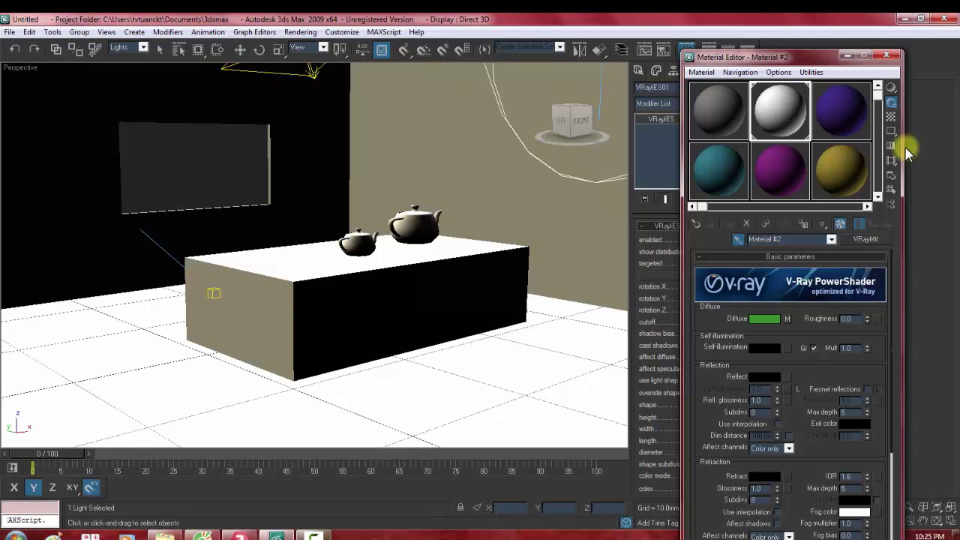
Step: Reset Material #2 to its default grey in both scene and slot
click(746, 223)
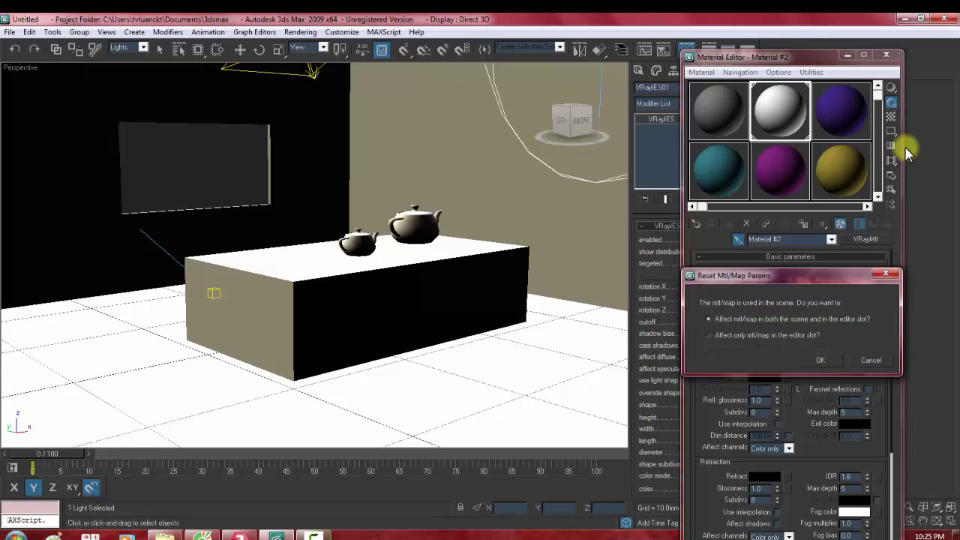
key(Return)
key(m)
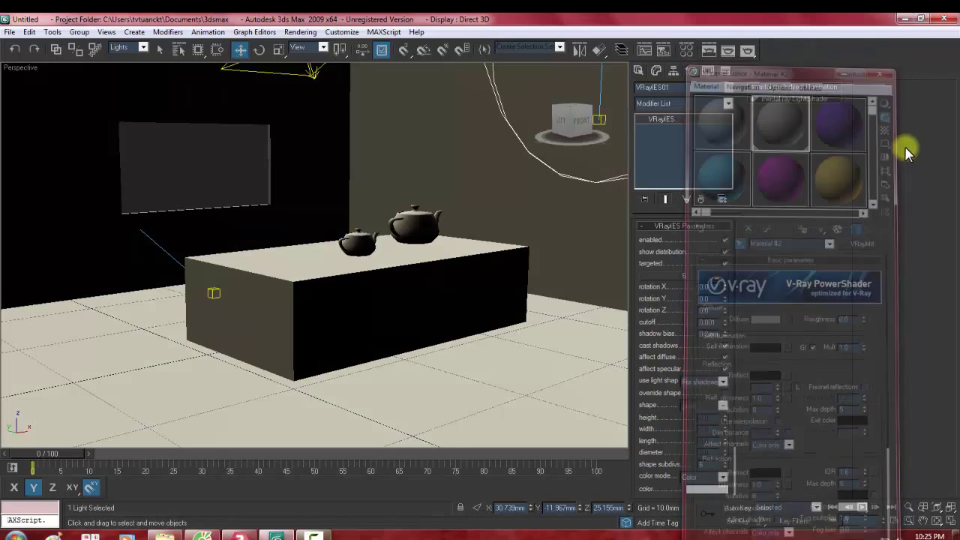
Step: Render the room with both teapots and maximise the rendered frame window
key(shift+q)
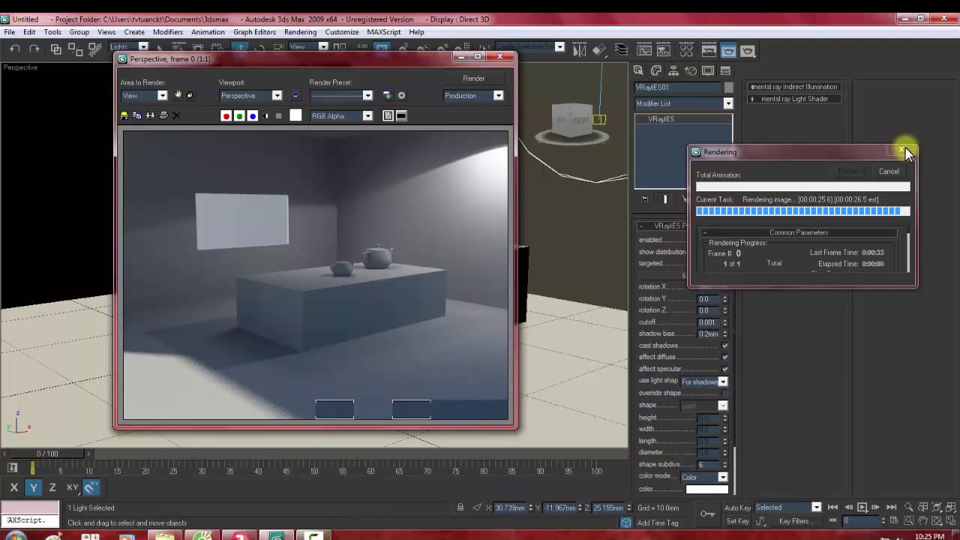
scroll(315, 274, up, 1)
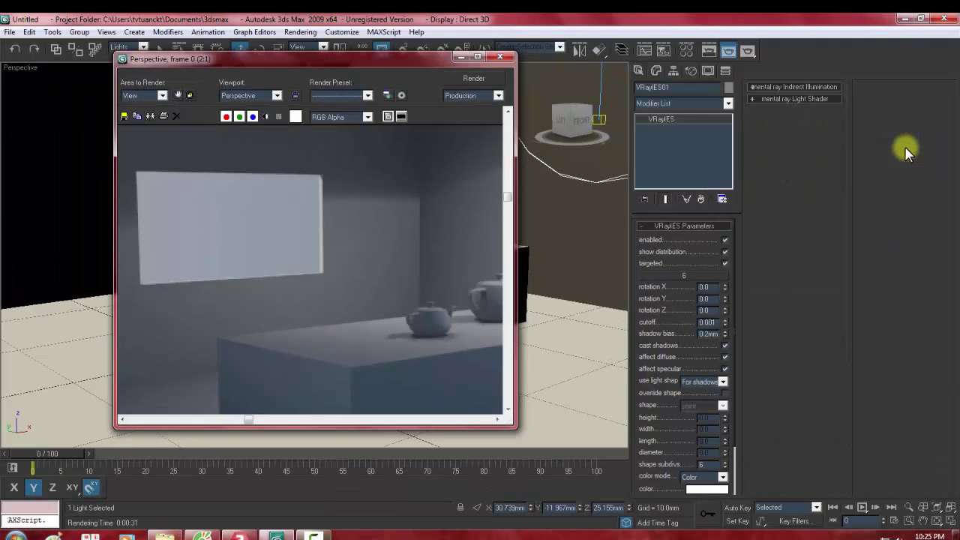
key(super+Up)
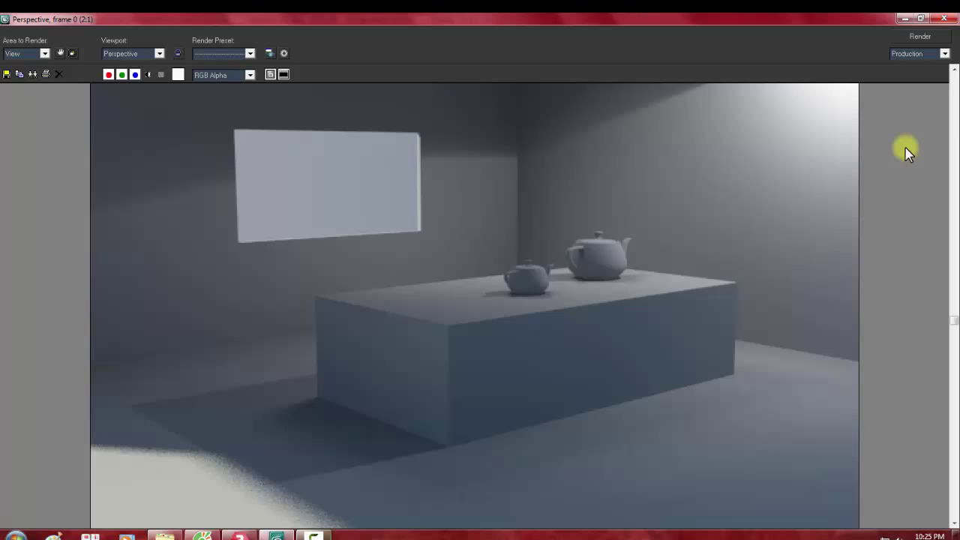
Step: Zoom in and out of the rendered image to inspect the teapots and soft shadows
scroll(907, 152, up, 1)
scroll(908, 152, down, 2)
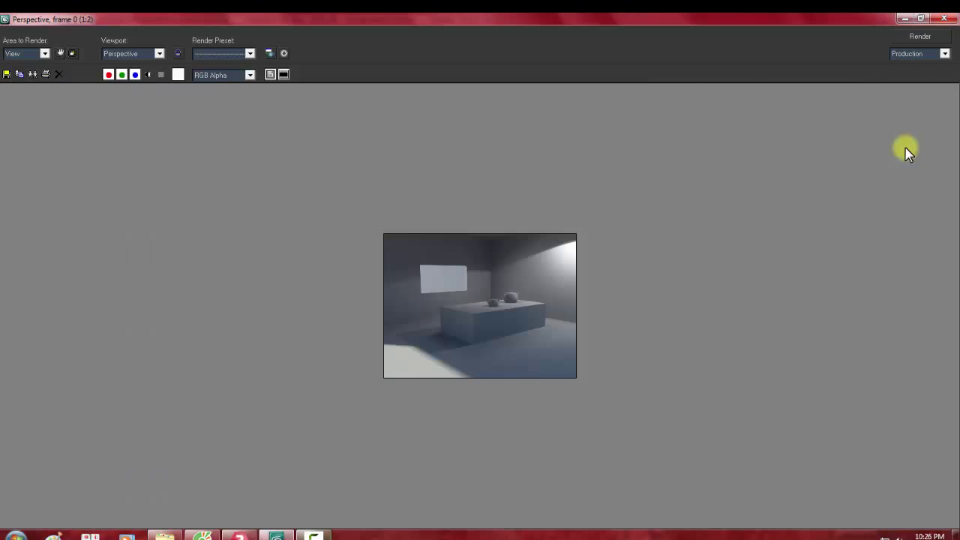
scroll(906, 152, up, 1)
scroll(907, 152, down, 1)
scroll(907, 152, down, 2)
scroll(907, 153, up, 5)
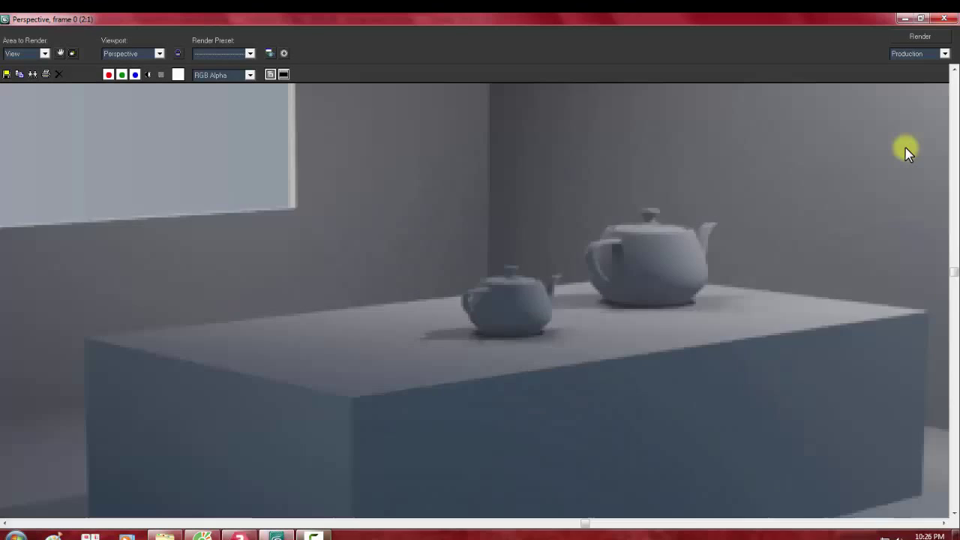
scroll(907, 152, down, 1)
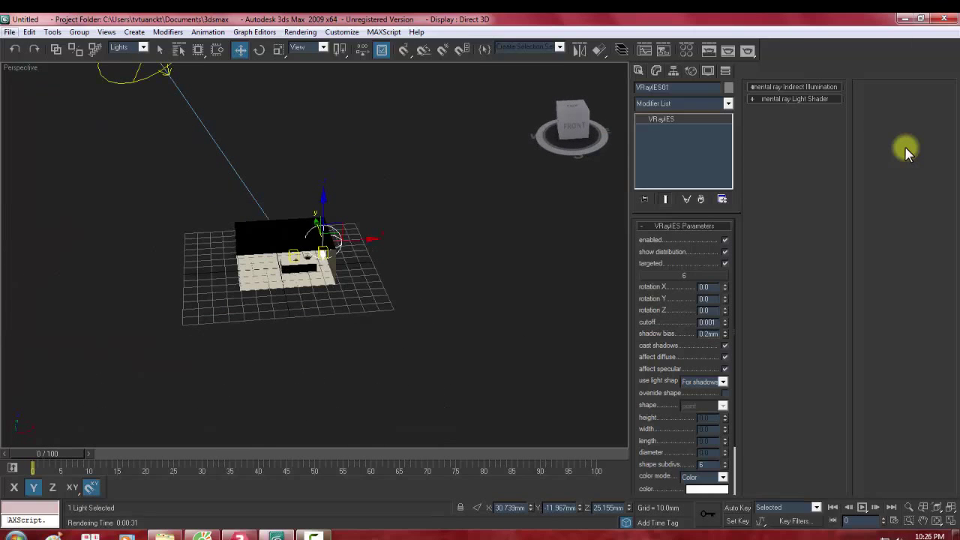
Step: Start a new empty scene with New All, discarding the unsaved changes
key(alt+f)
key(Return)
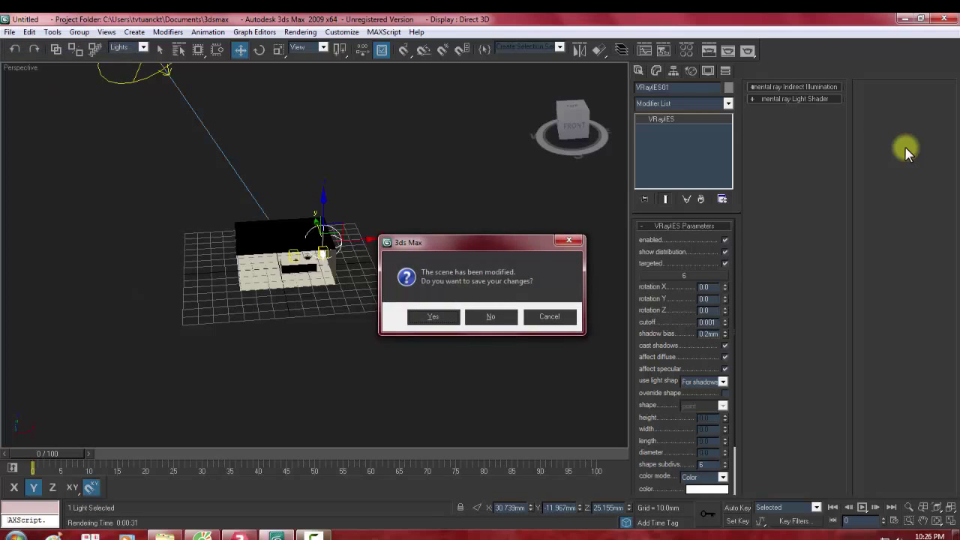
key(n)
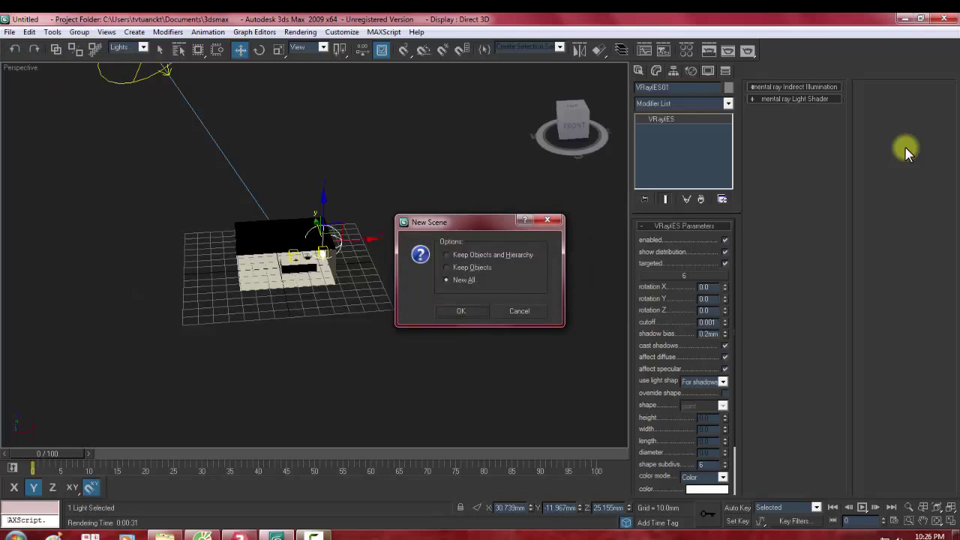
key(Return)
key(z)
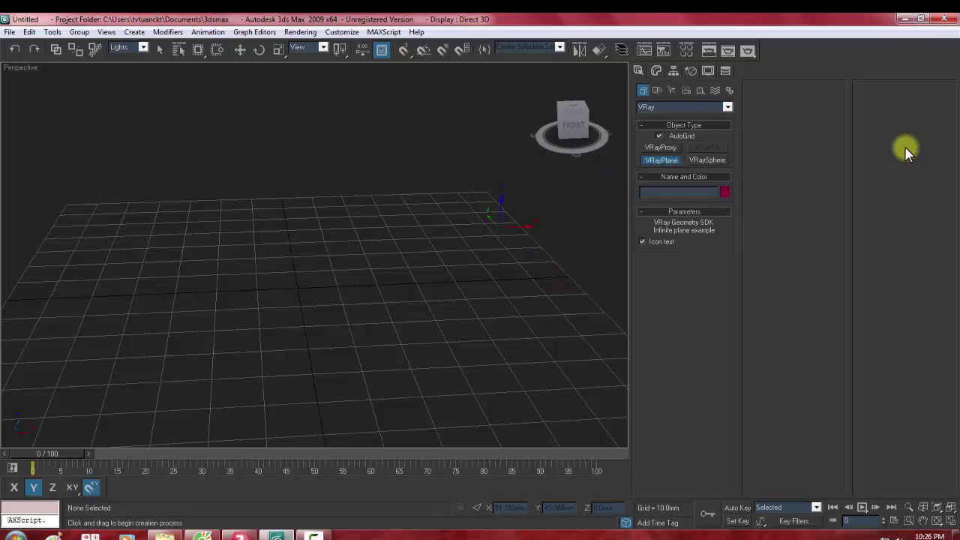
Step: Frame the new VRayPlane in the view and switch the object category to Standard Primitives
key(w)
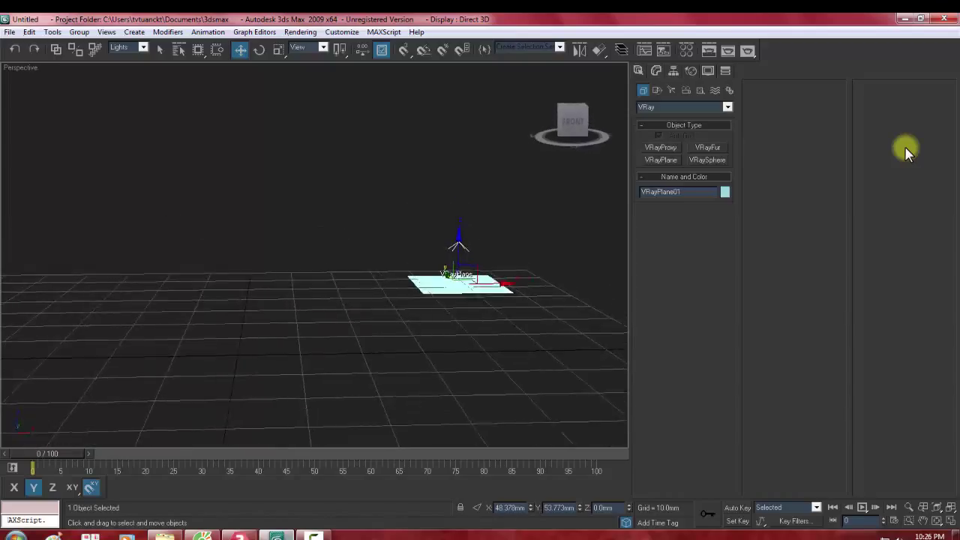
key(g)
key(z)
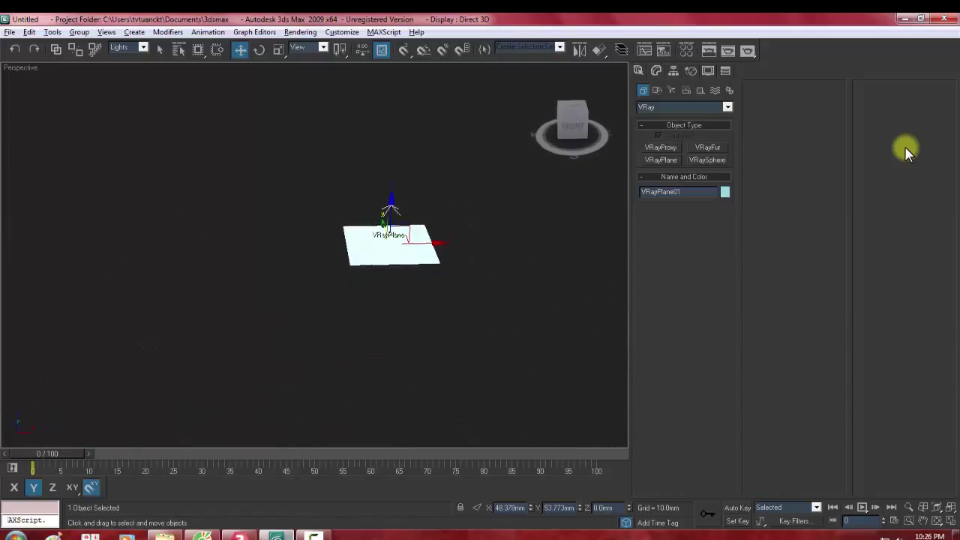
key(g)
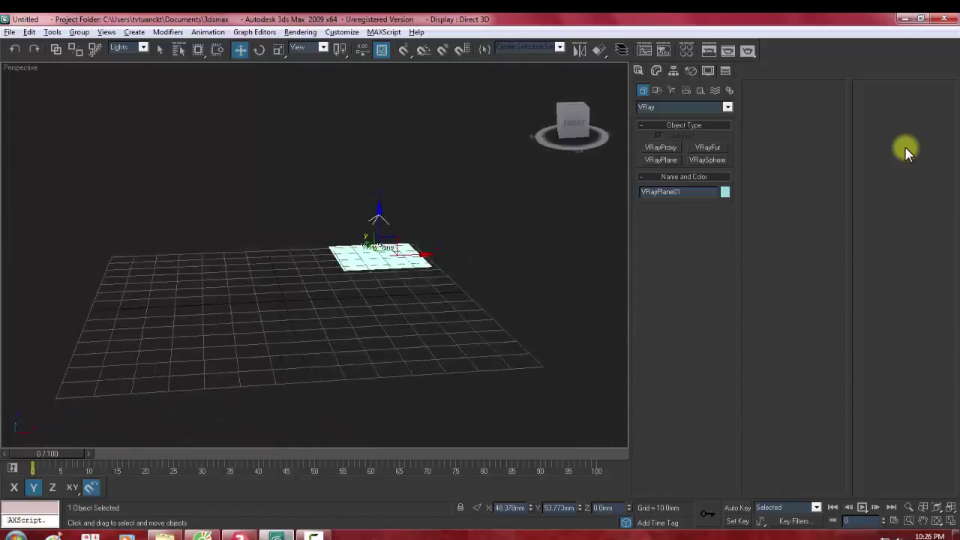
key(alt+Down)
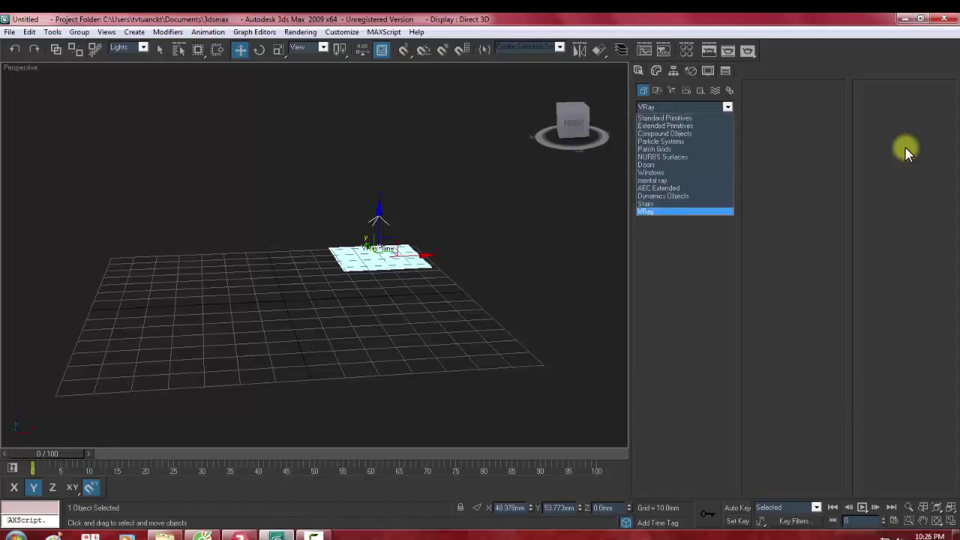
key(Home)
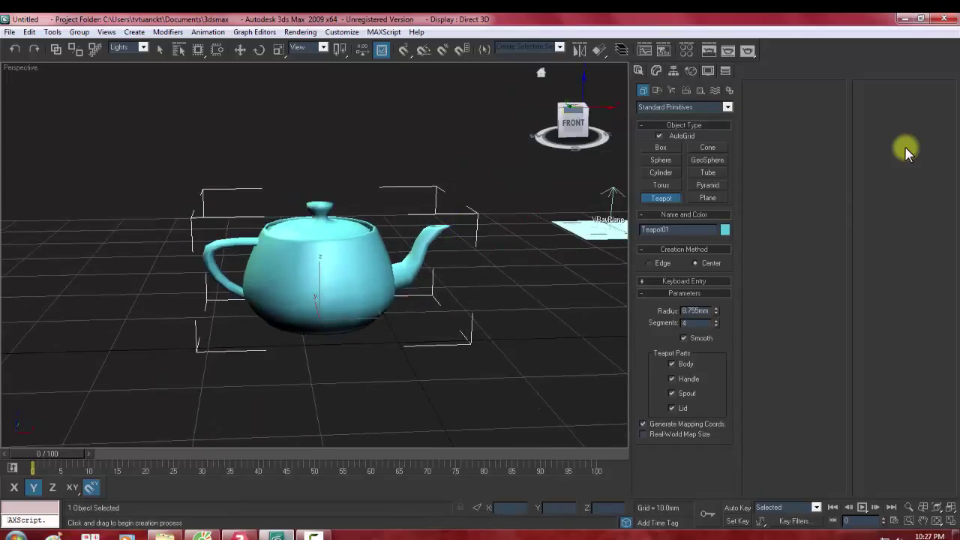
Step: Open V-Ray Render Setup, keeping the Area filter and Adaptive DMC image sampler
key(alt+r)
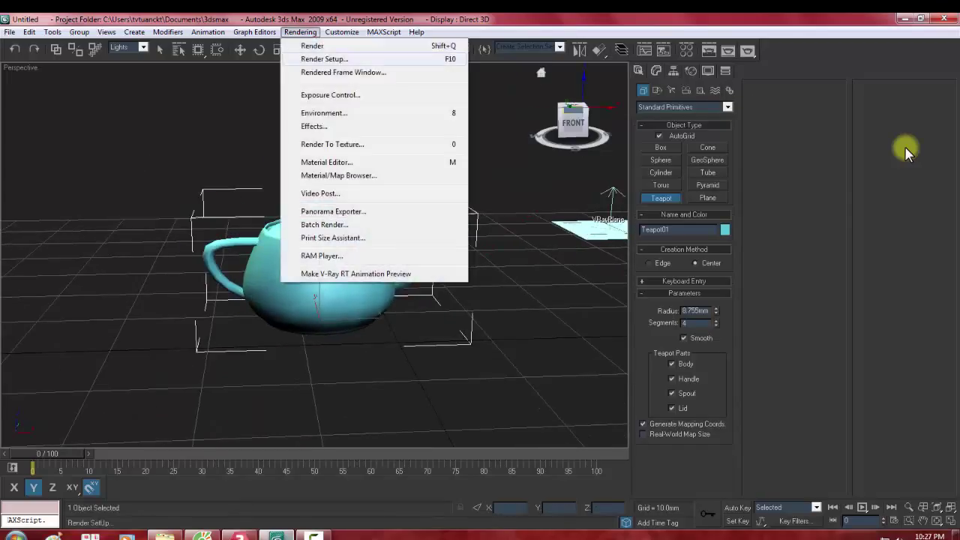
key(Down)
key(Return)
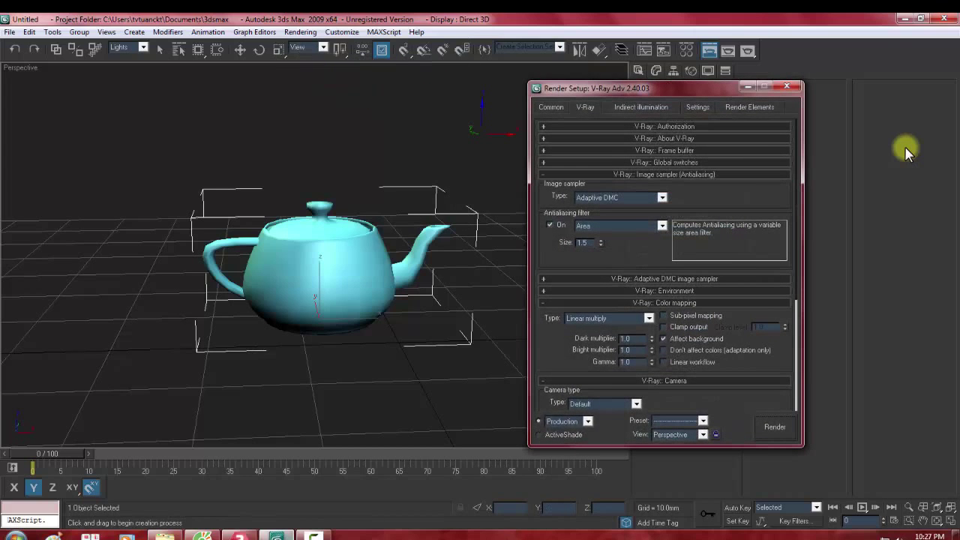
key(alt+Down)
key(Down)
key(Up)
key(Return)
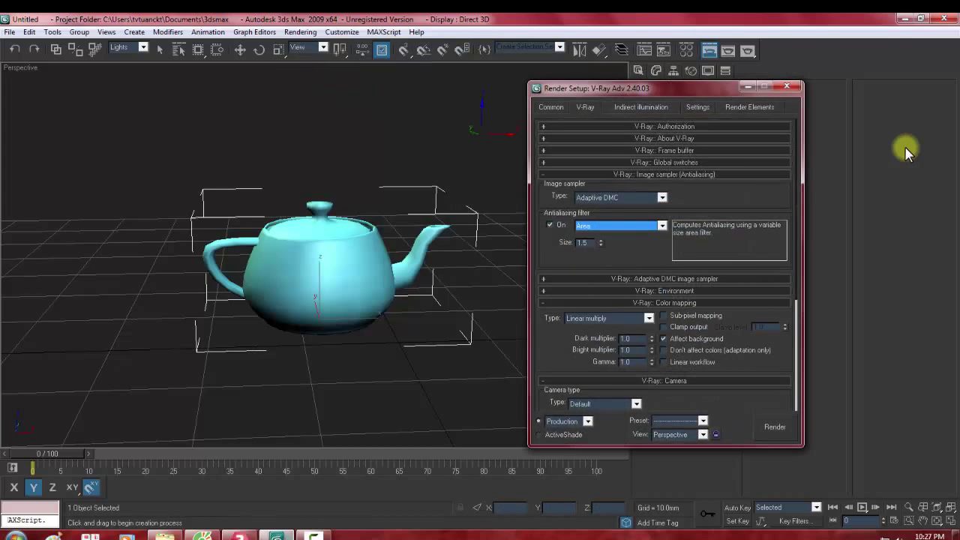
key(shift+Tab)
key(alt+Down)
key(Escape)
scroll(905, 150, down, 1)
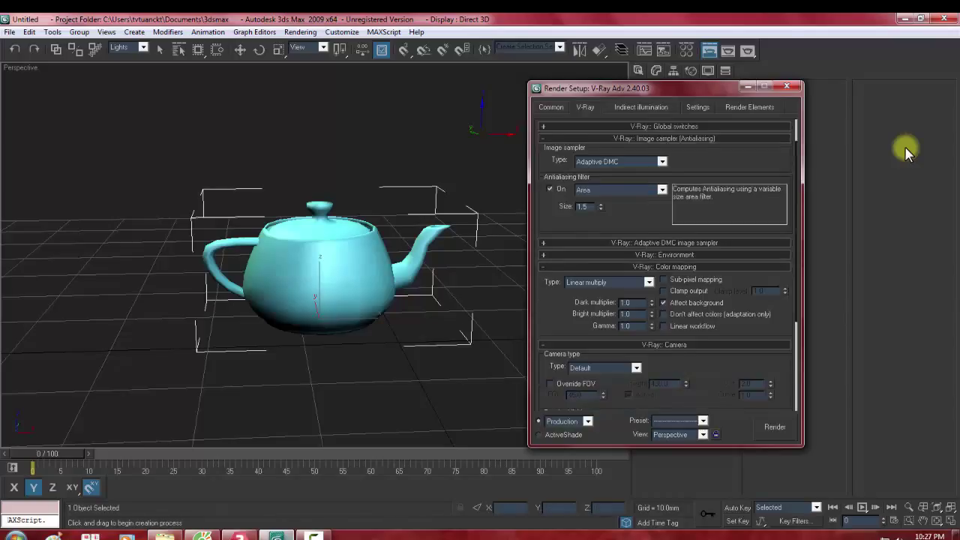
scroll(905, 150, up, 1)
Step: Set colour mapping to Exponential, then start and abort a test render
key(alt+Down)
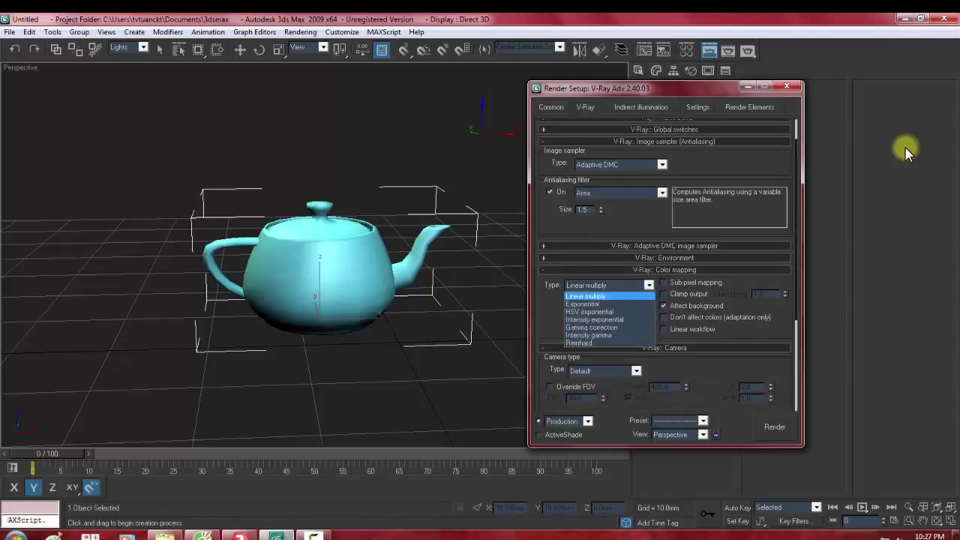
key(Down)
key(Return)
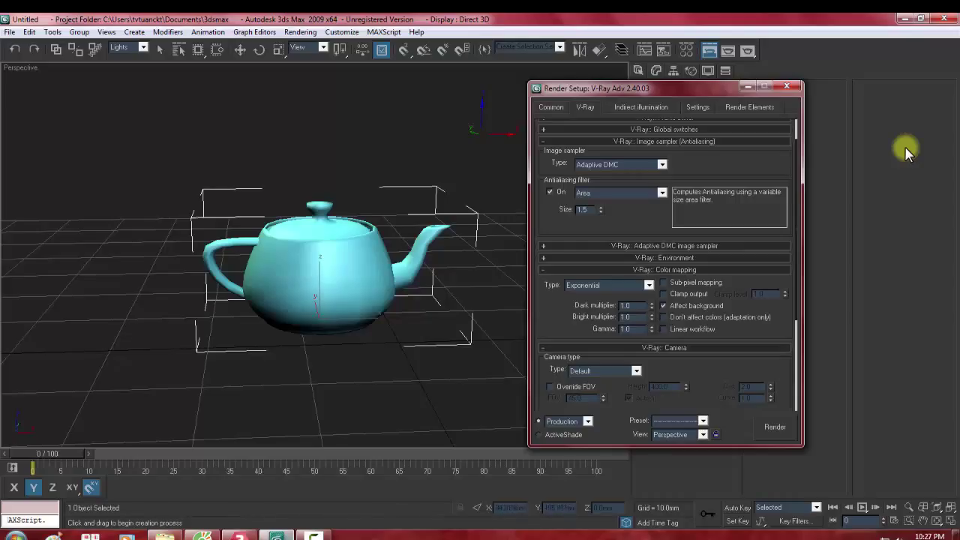
scroll(905, 150, up, 2)
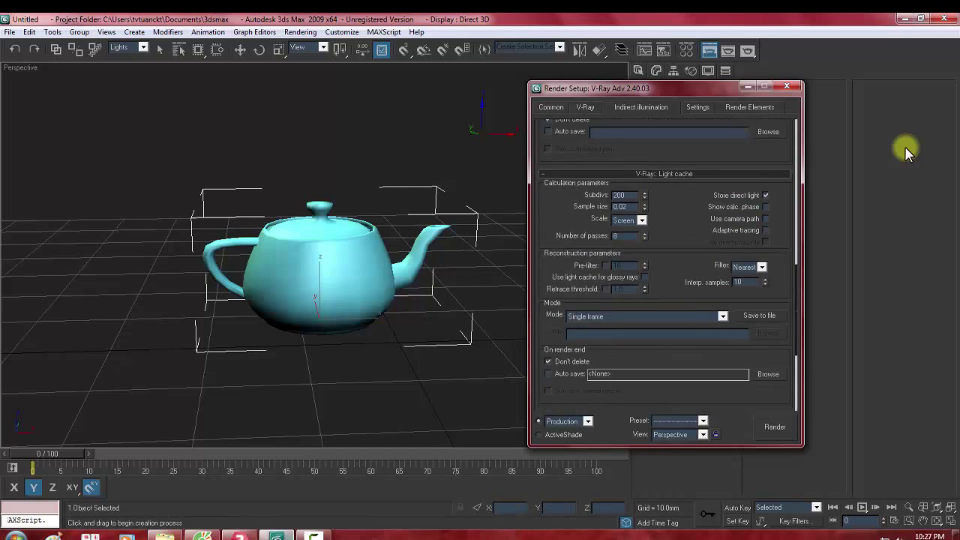
key(shift+q)
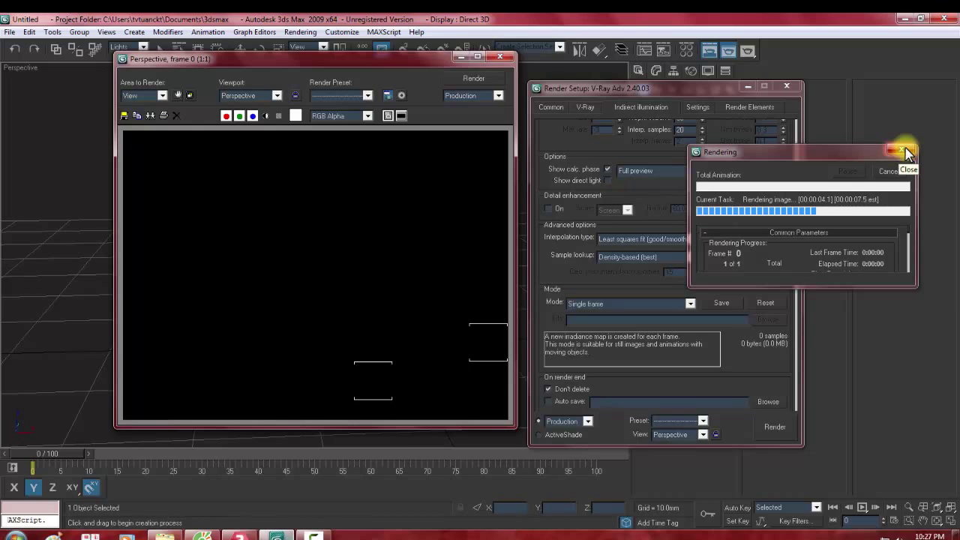
click(906, 153)
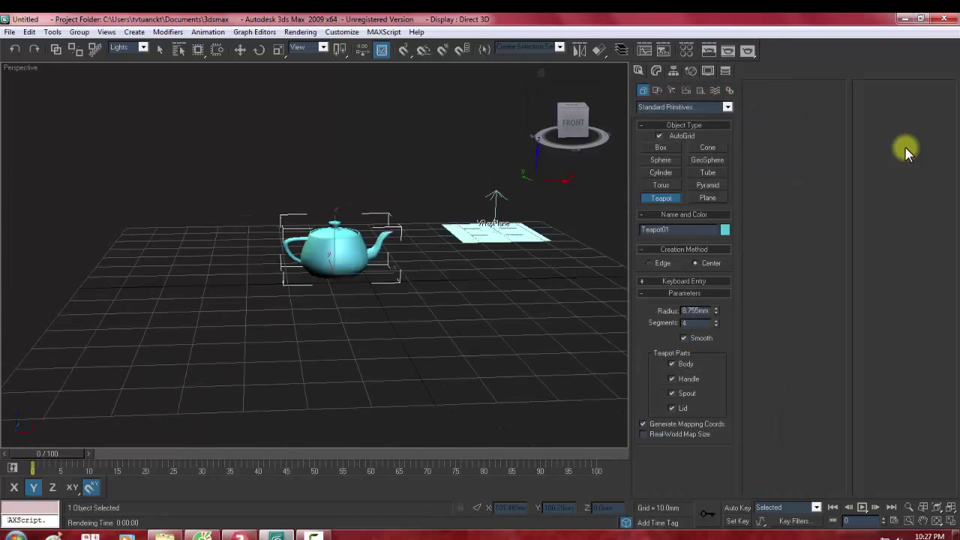
Step: Set the selection filter to All and delete the VRayPlane
key(w)
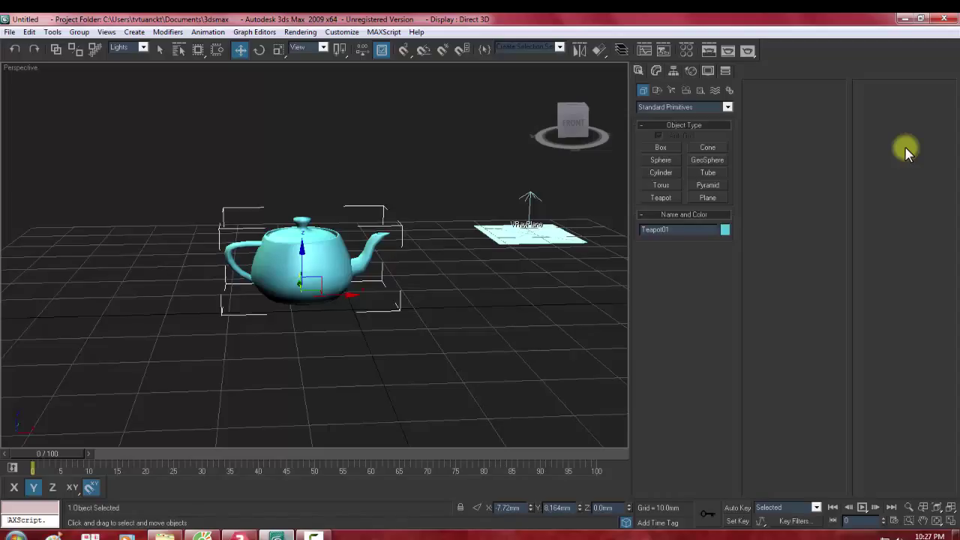
key(ctrl+d)
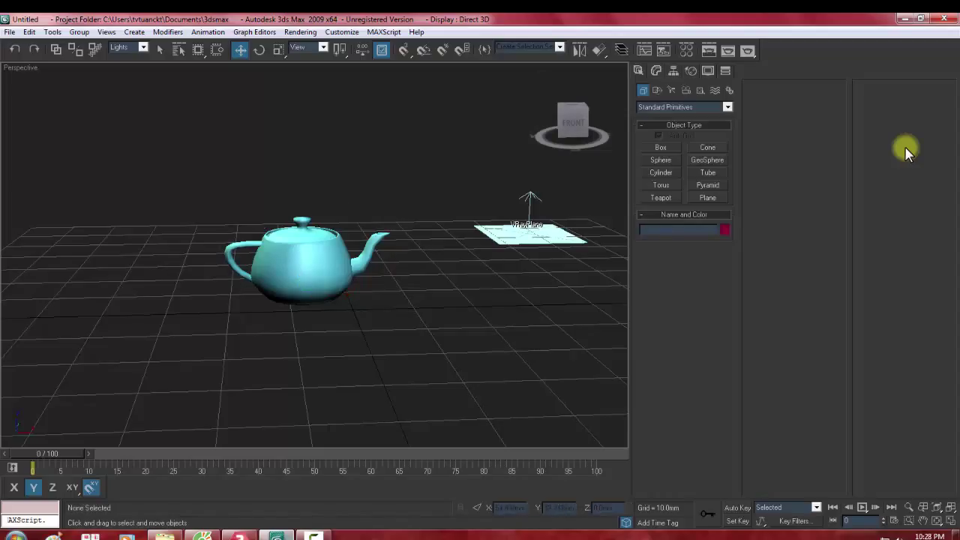
click(143, 47)
click(127, 59)
click(530, 234)
key(Delete)
alt+middle_drag(300, 299, 352, 293)
Step: Render the teapot on the standard plane, then delete Plane01
key(shift+q)
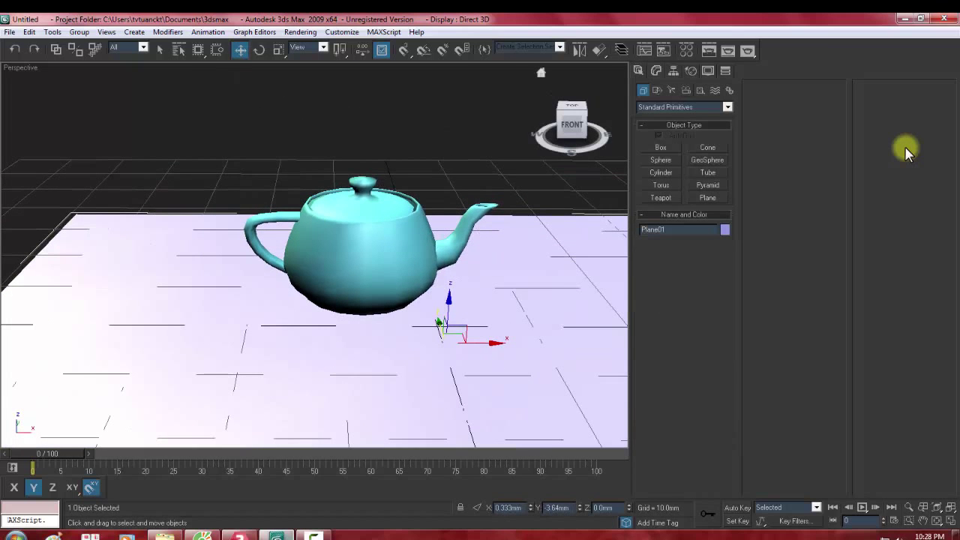
key(shift+q)
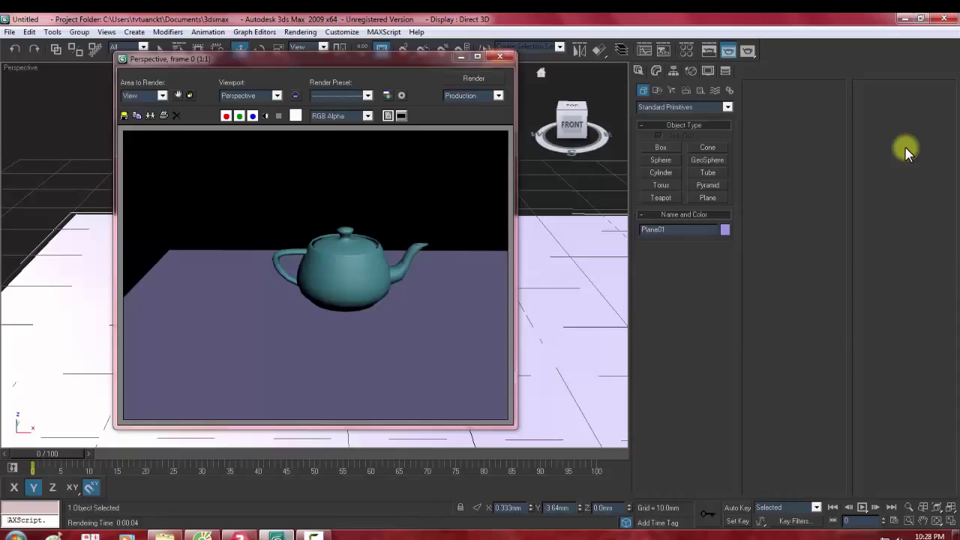
key(Escape)
key(bracketright)
key(bracketright)
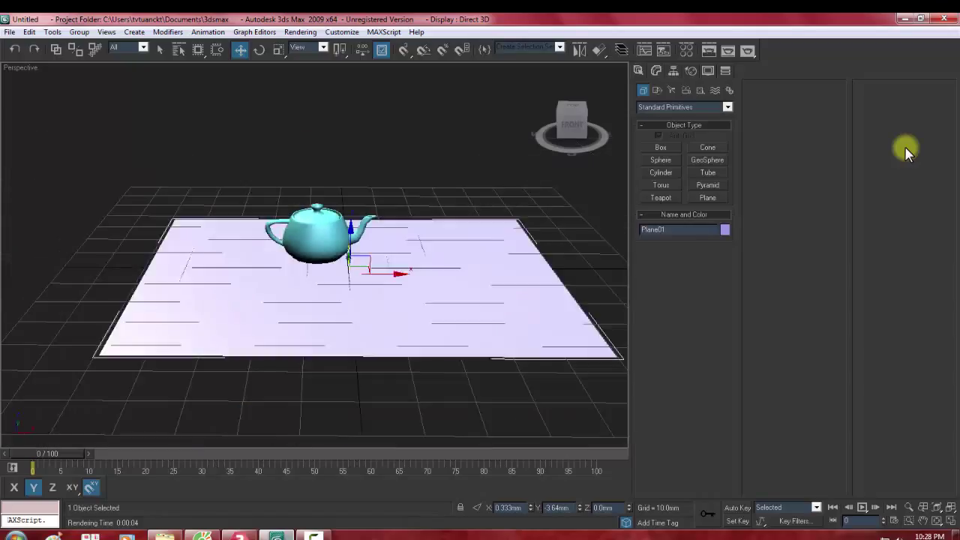
key(Delete)
key(alt+Down)
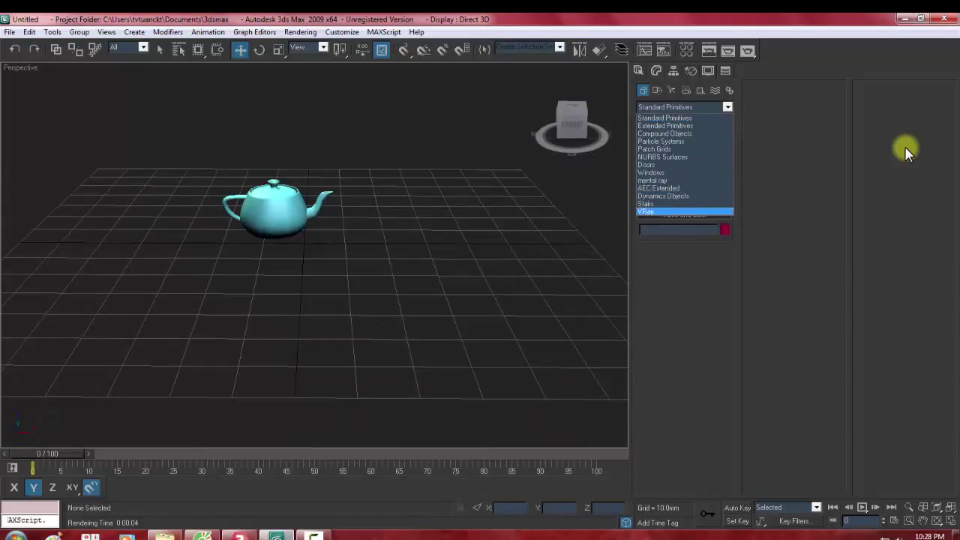
Step: Create a VRayPlane from the VRay category and test-render the teapot scene
key(Return)
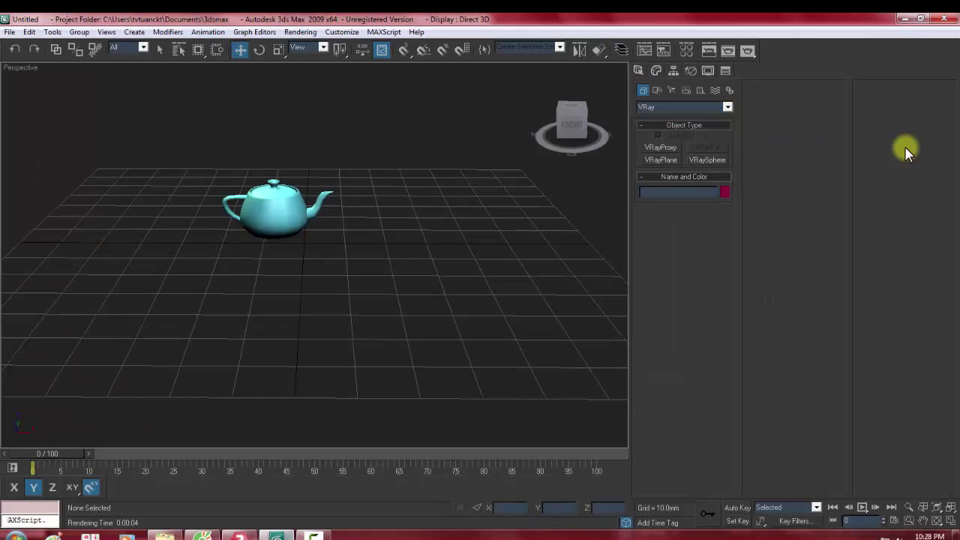
key(alt+Down)
key(Return)
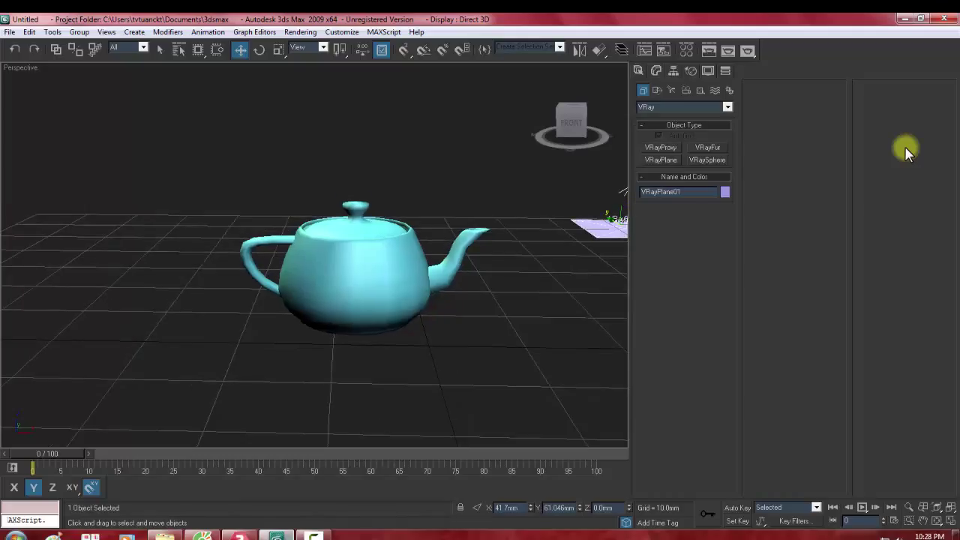
key(shift+q)
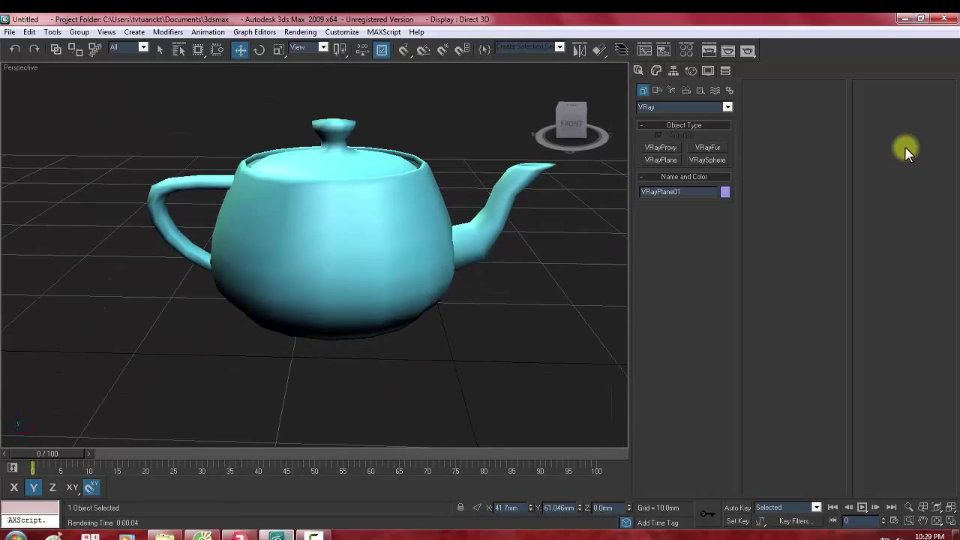
Step: Raise Teapot01's segments from 4 to 64
key(ctrl+z)
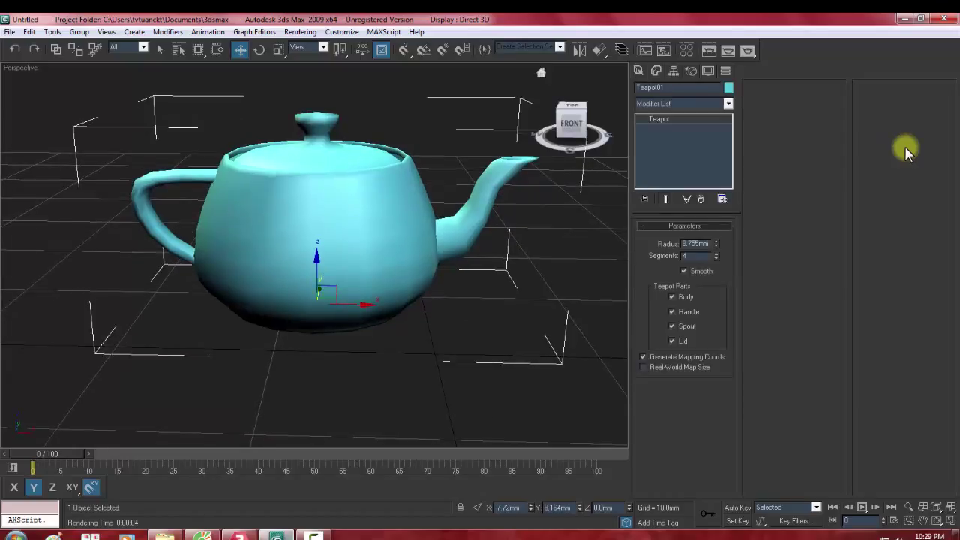
text(6)
key(Return)
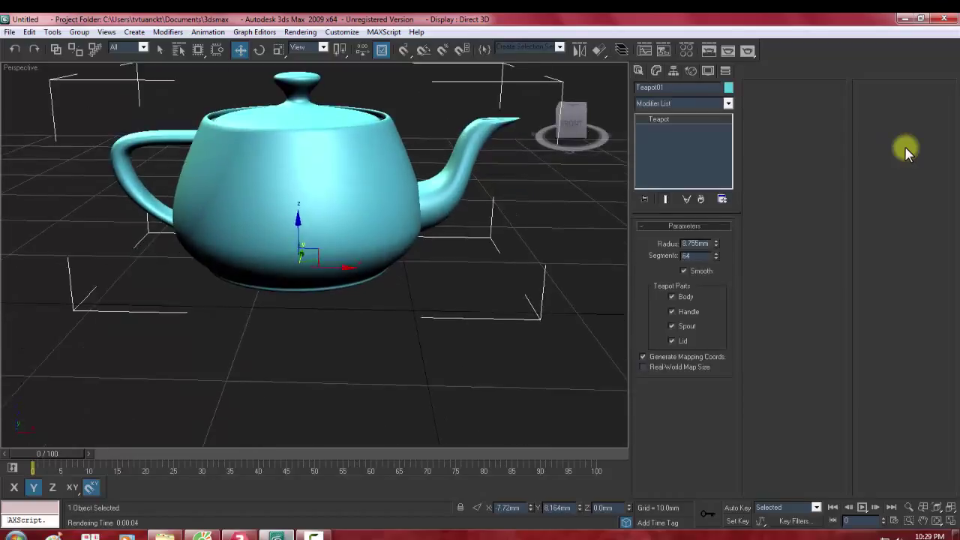
key(ctrl+d)
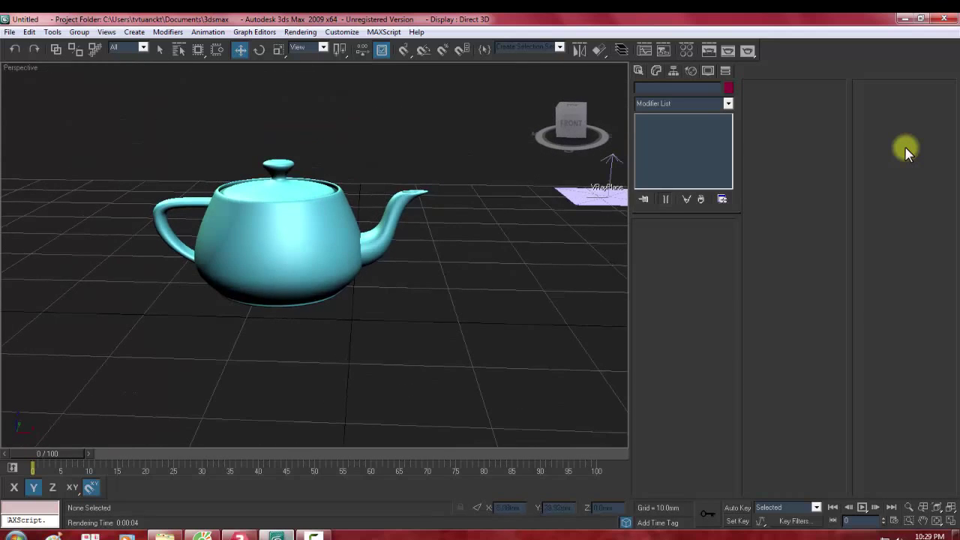
key(ctrl+z)
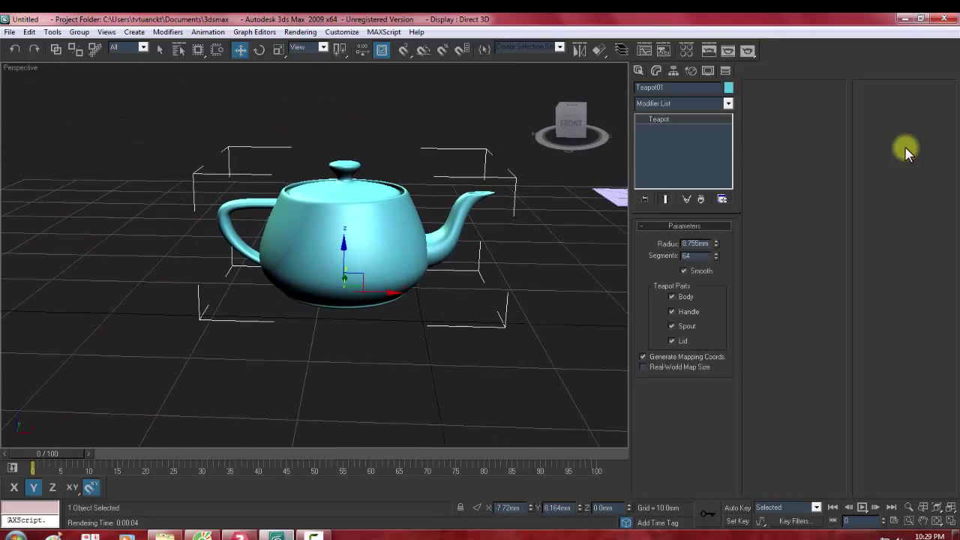
Step: Open the Material Editor on a VRayMtl and close the Diffuse colour selector unchanged
key(m)
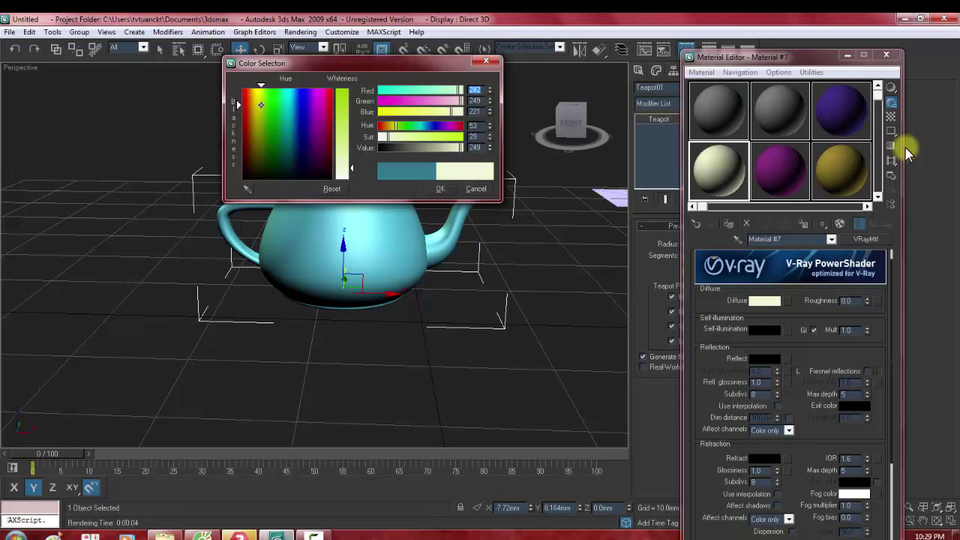
key(Return)
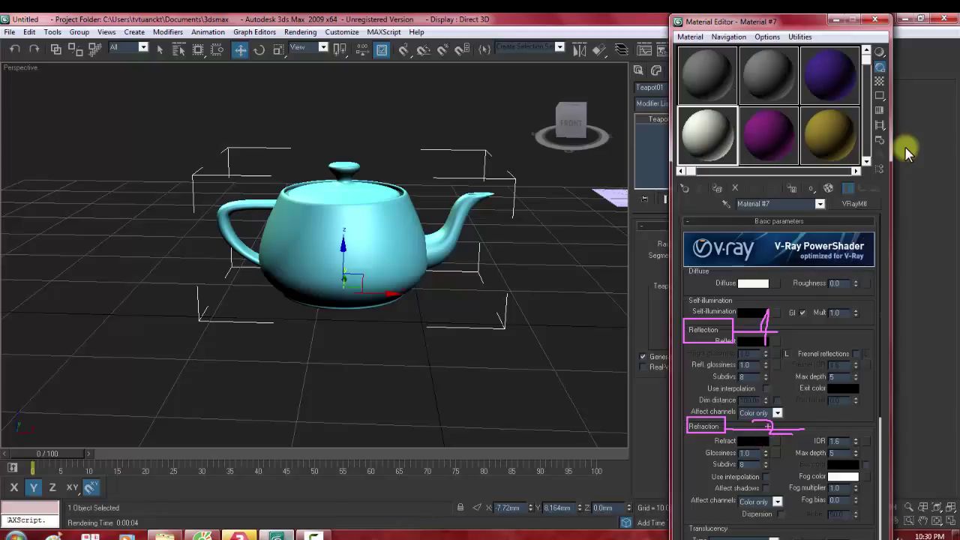
Step: Set Material #7's diffuse to 243,200,133 and its refract colour to light grey 223,223,223
key(Escape)
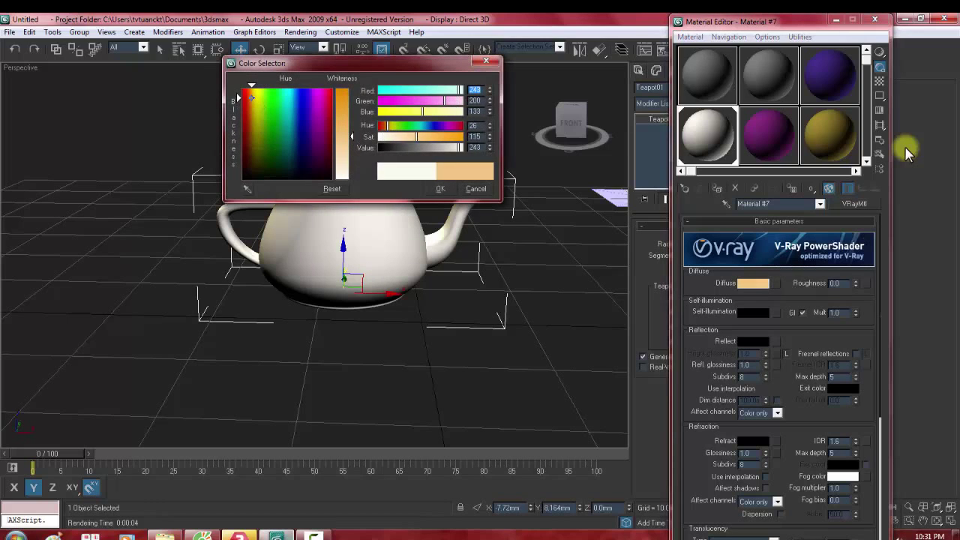
key(Return)
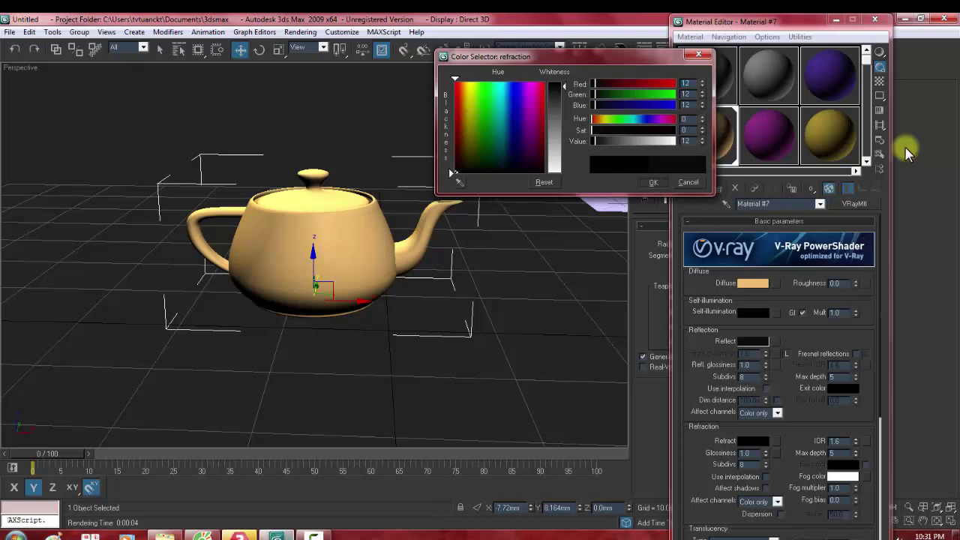
text(223)
key(Return)
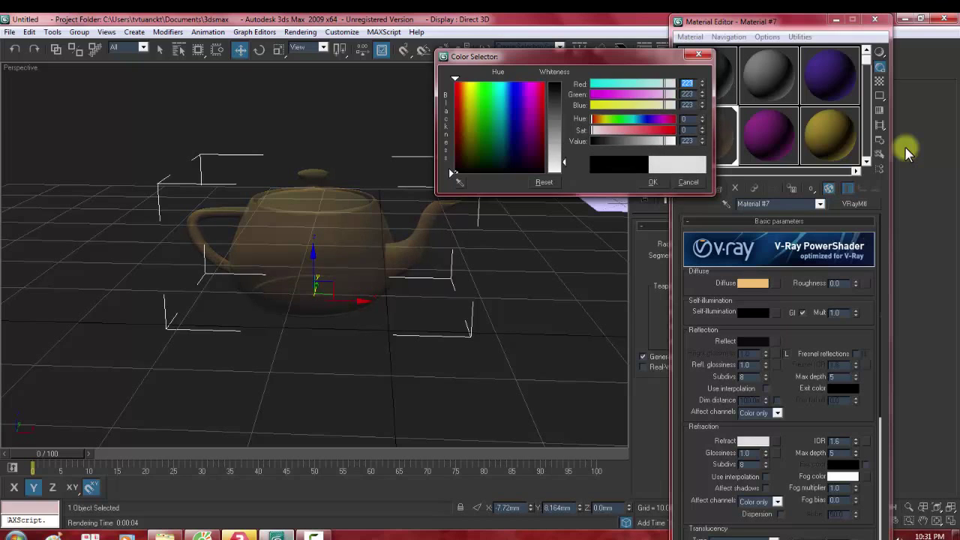
key(Return)
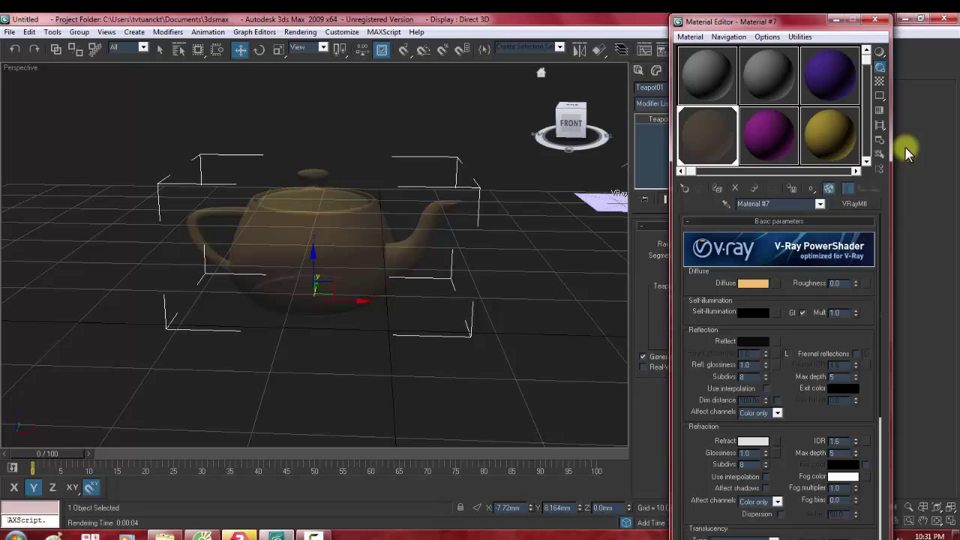
key(shift+q)
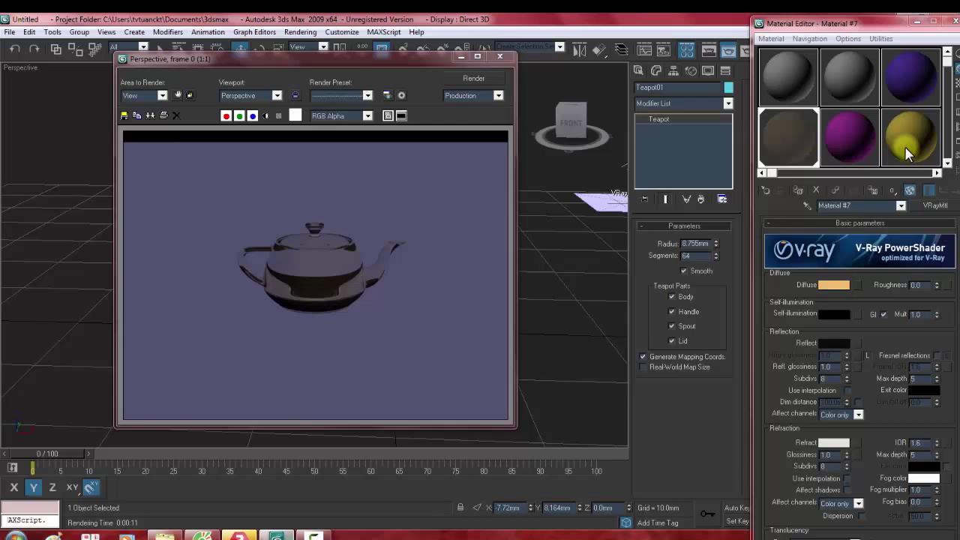
key(Escape)
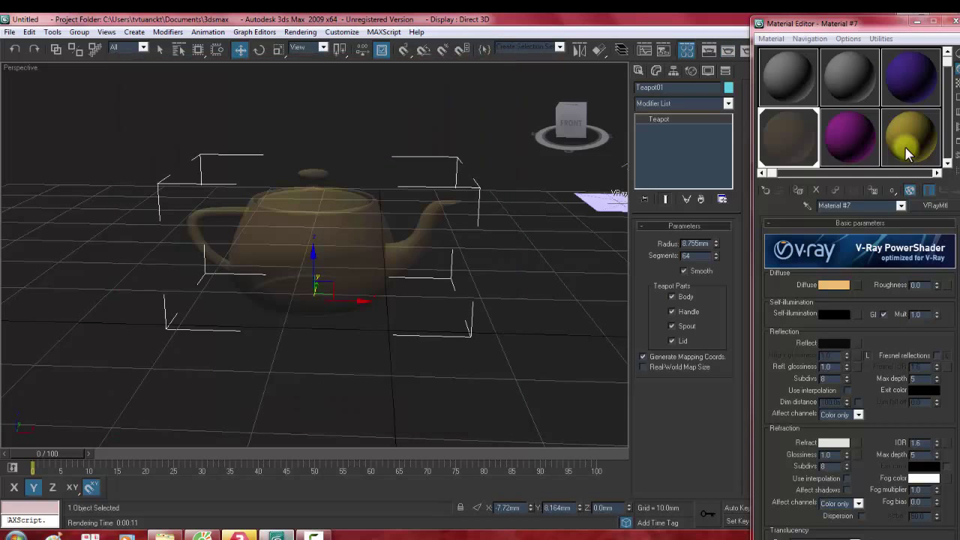
Step: Change the teapot material's diffuse from orange to a saturated yellow
click(834, 285)
drag(495, 90, 470, 83)
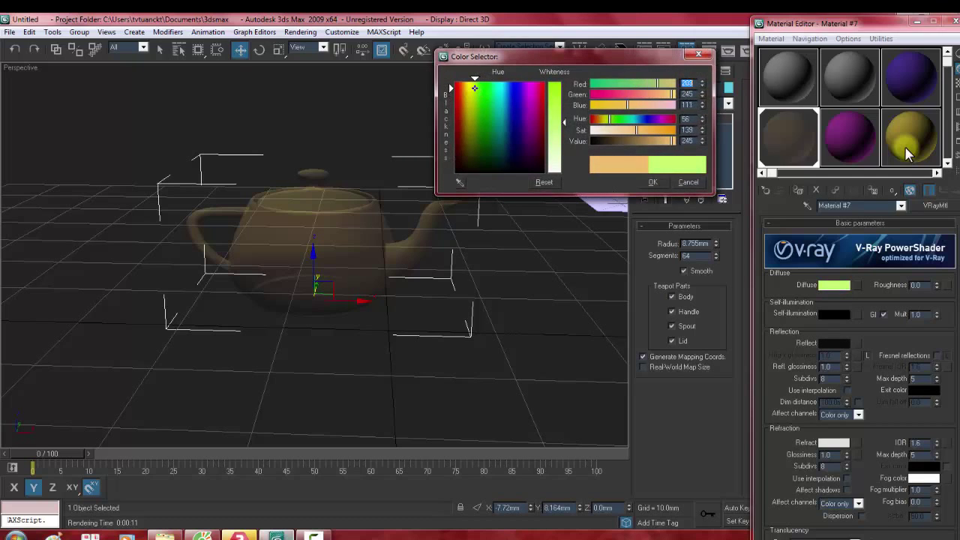
drag(563, 121, 563, 110)
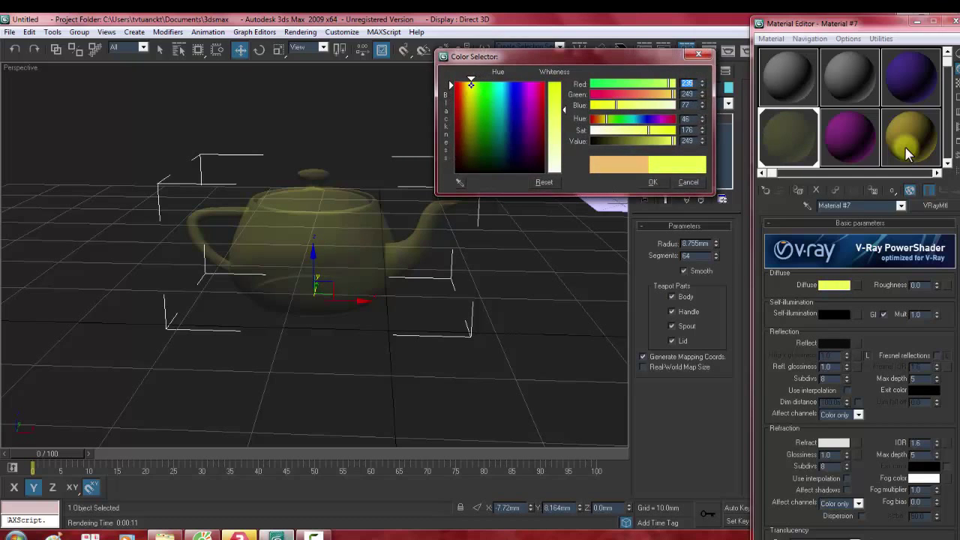
key(Return)
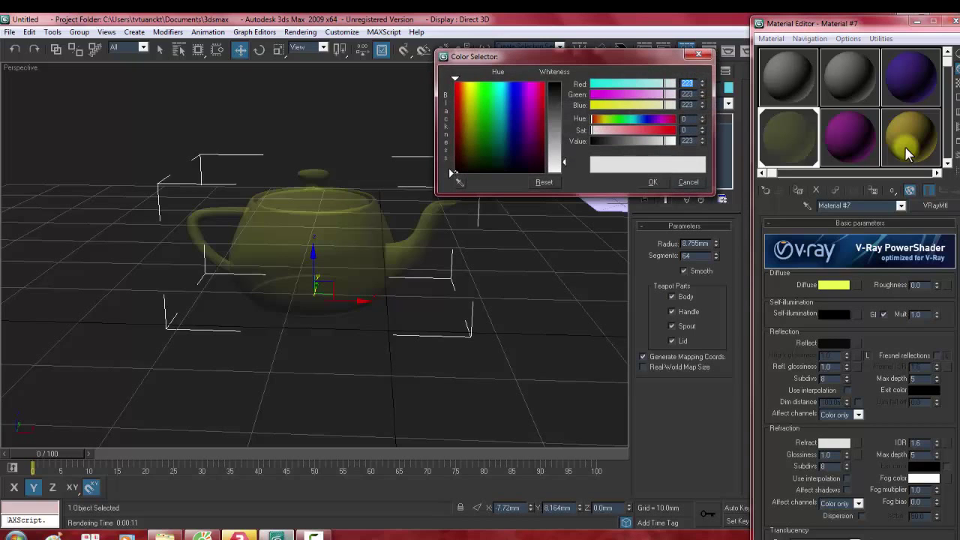
Step: Darken refraction to near black, test-render, and set reflection to dark grey
drag(564, 162, 564, 81)
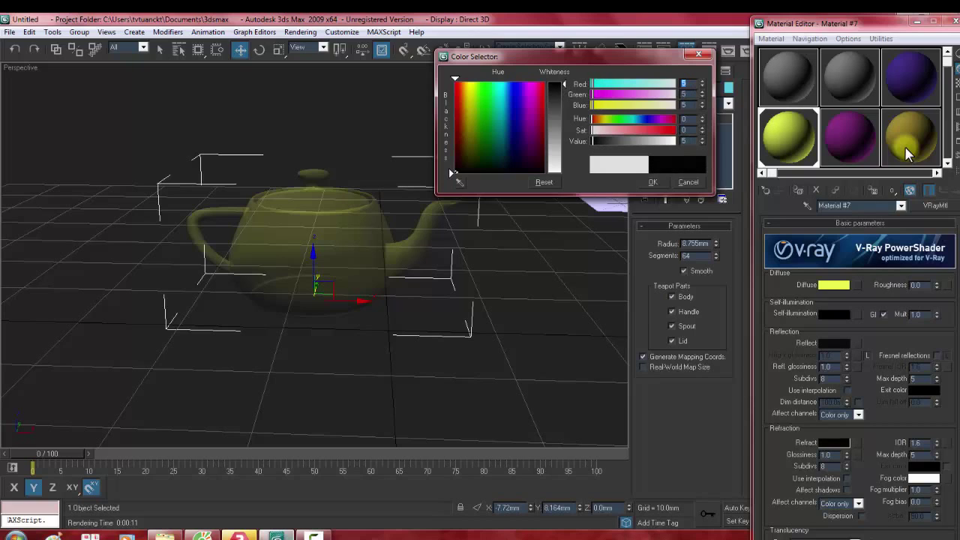
key(Return)
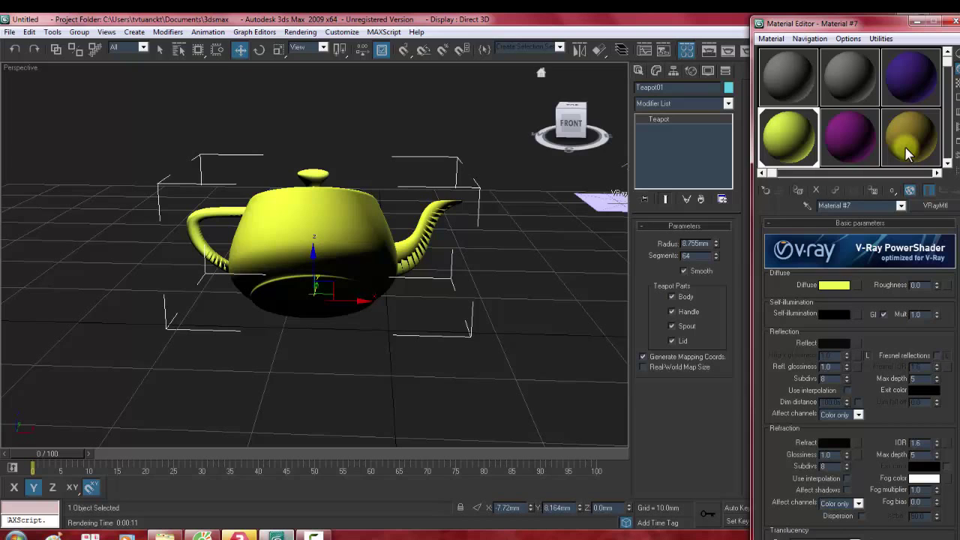
key(shift+q)
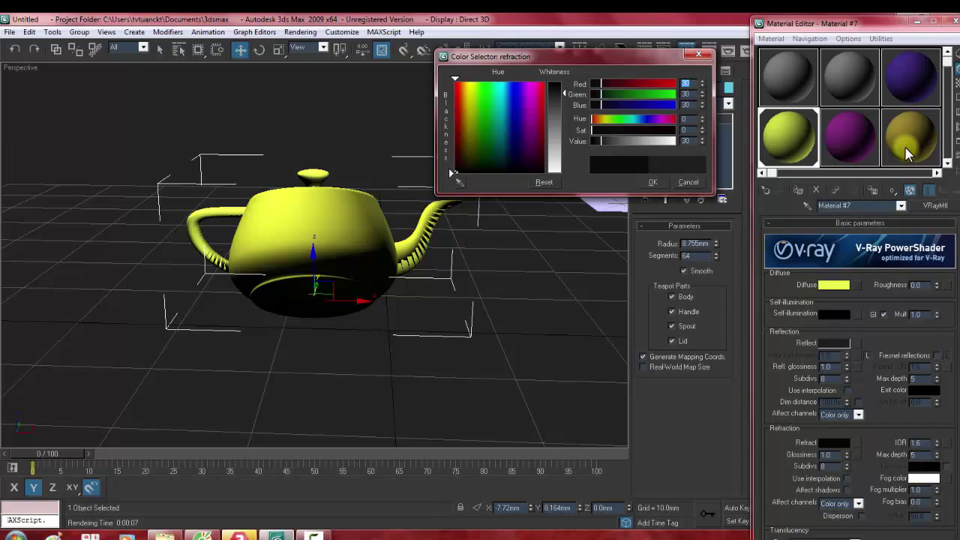
key(Return)
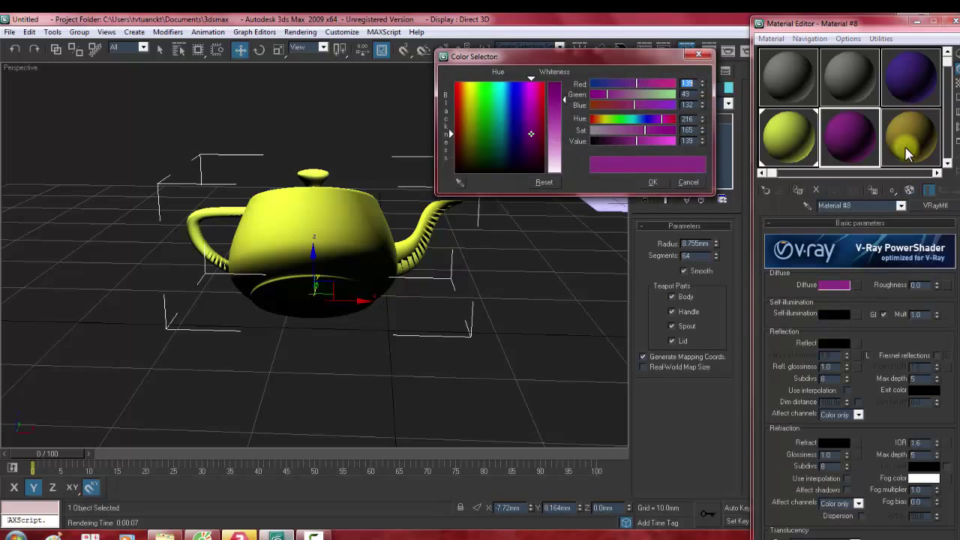
Step: Change Material #8's diffuse from purple to pink and render the scene
mouse_move(531, 133)
mouse_down()
mouse_move(457, 152)
mouse_move(510, 157)
mouse_up()
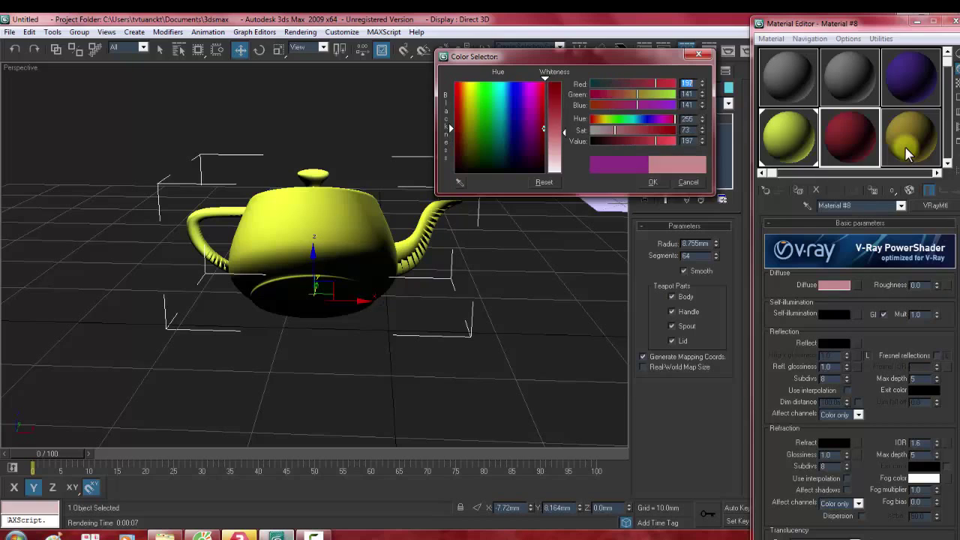
key(Return)
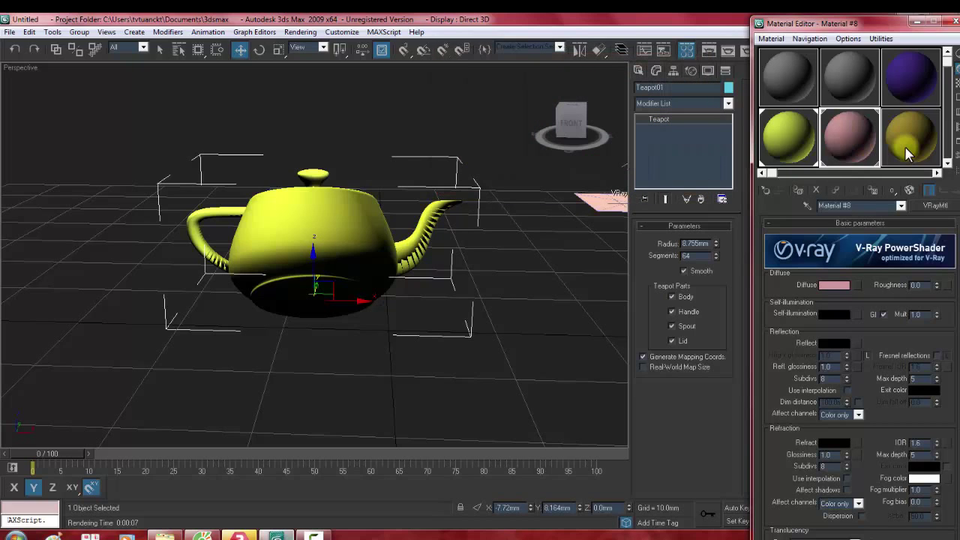
key(shift+q)
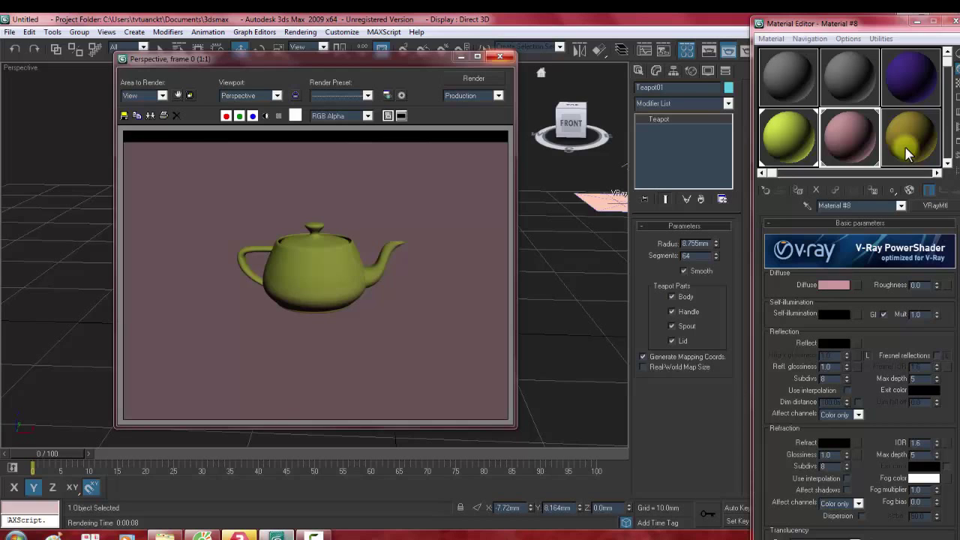
Step: Give the yellow teapot and pink plane materials a dark-grey reflection of 29
click(907, 154)
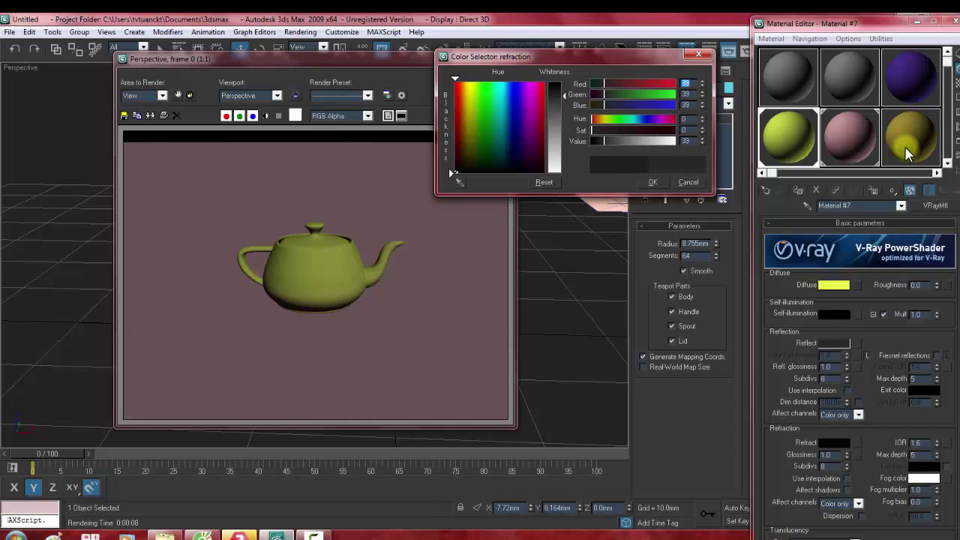
key(Return)
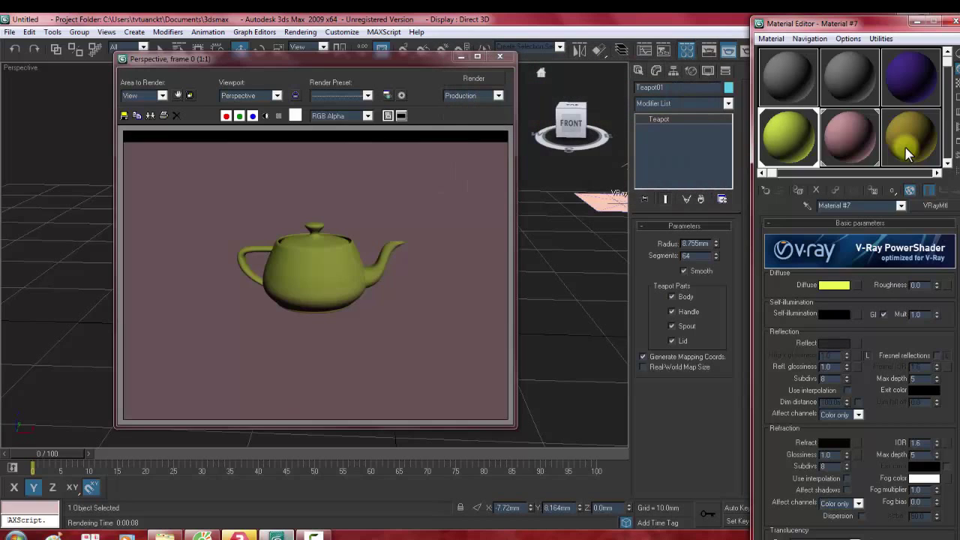
click(908, 153)
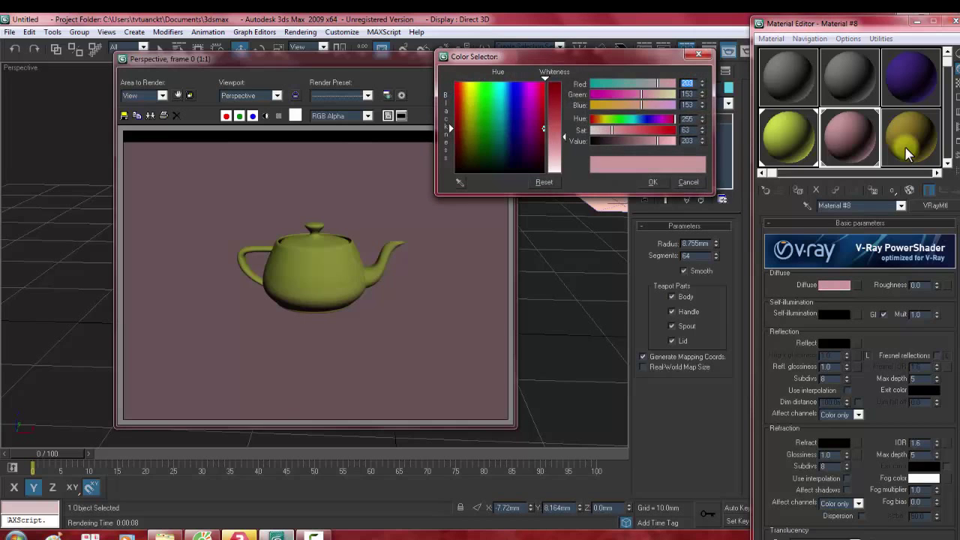
key(Return)
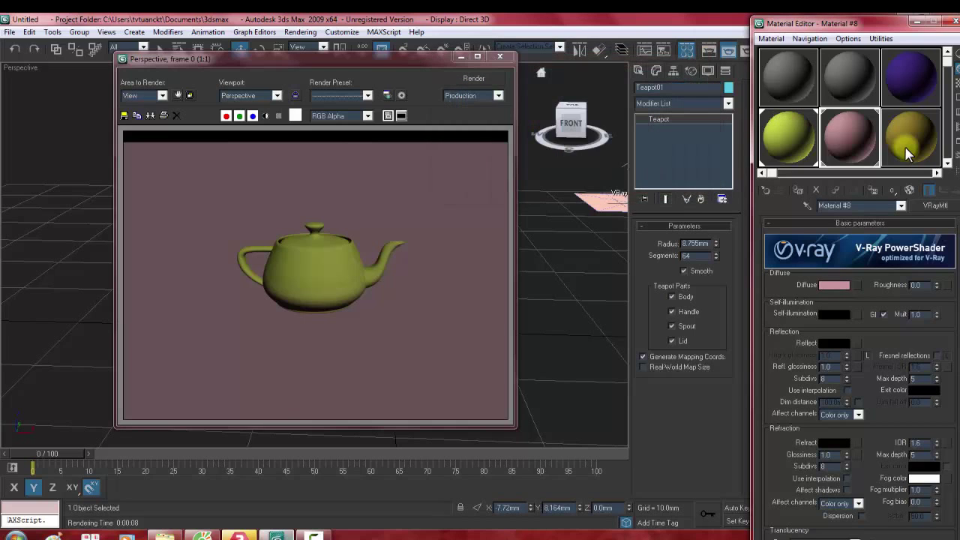
text(29)
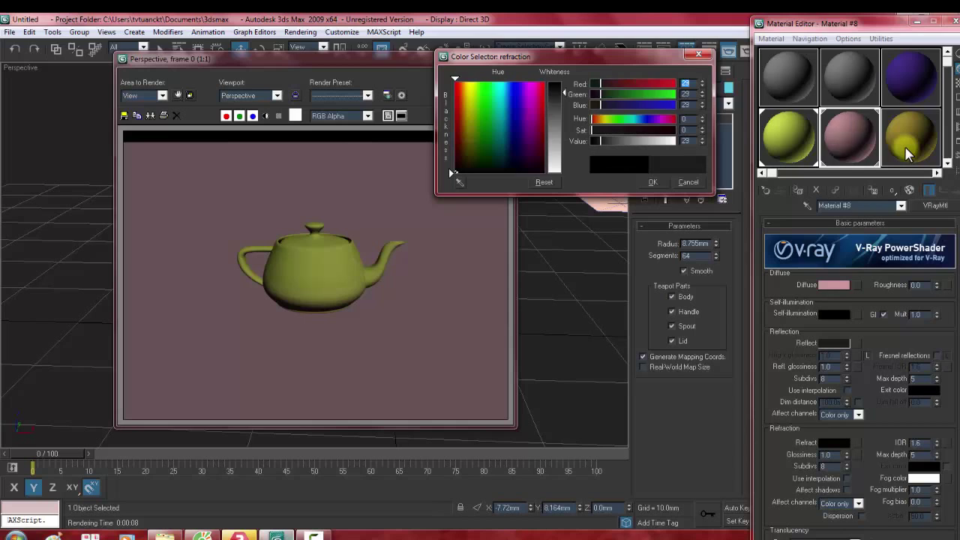
key(Return)
Step: Render the reflections, then close the frame buffer and Material Editor
key(shift+q)
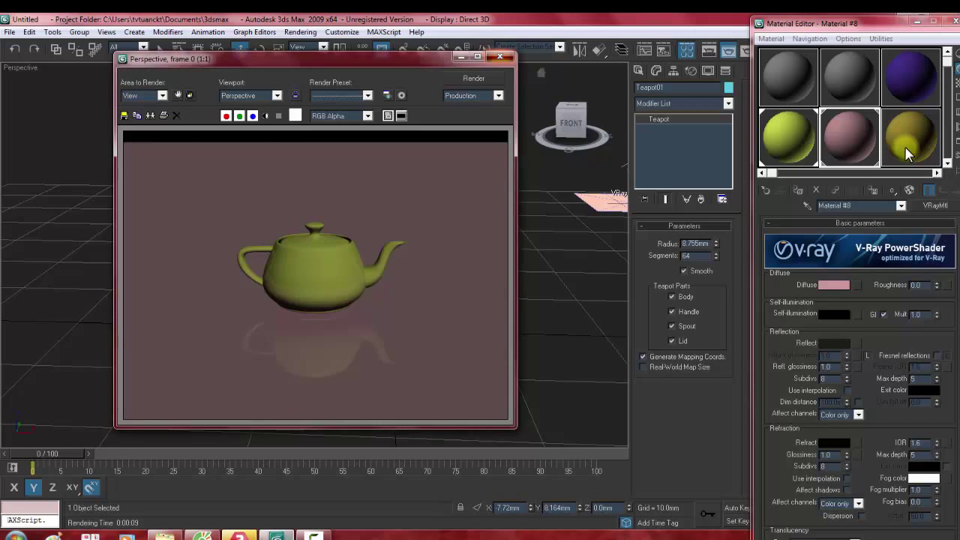
key(alt+F4)
key(m)
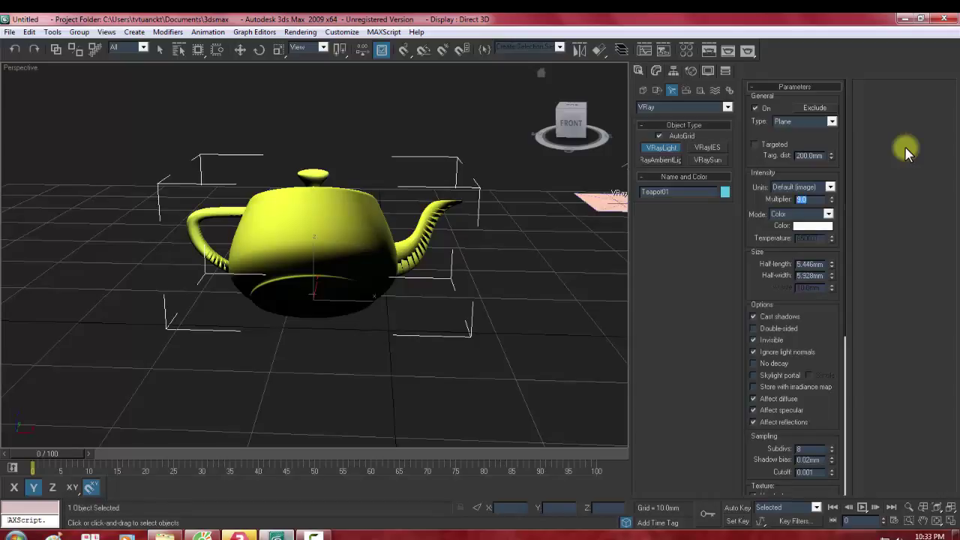
Step: Set the plane VRayLight's multiplier to 5.0 and sampling subdivs to 32, then zoom out
text(6)
key(Return)
text(5)
key(Return)
scroll(905, 152, down, 3)
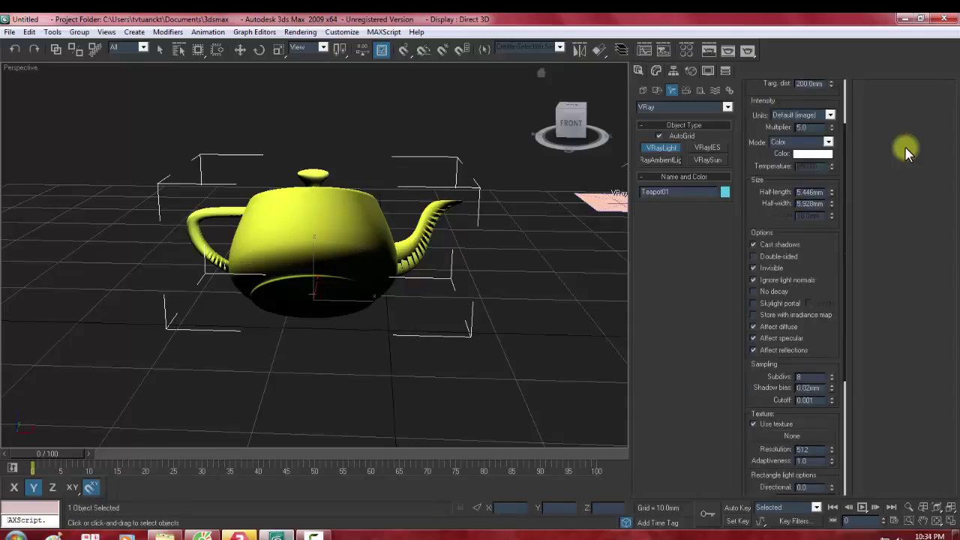
text(322)
key(Return)
scroll(905, 152, up, 2)
scroll(905, 153, up, 1)
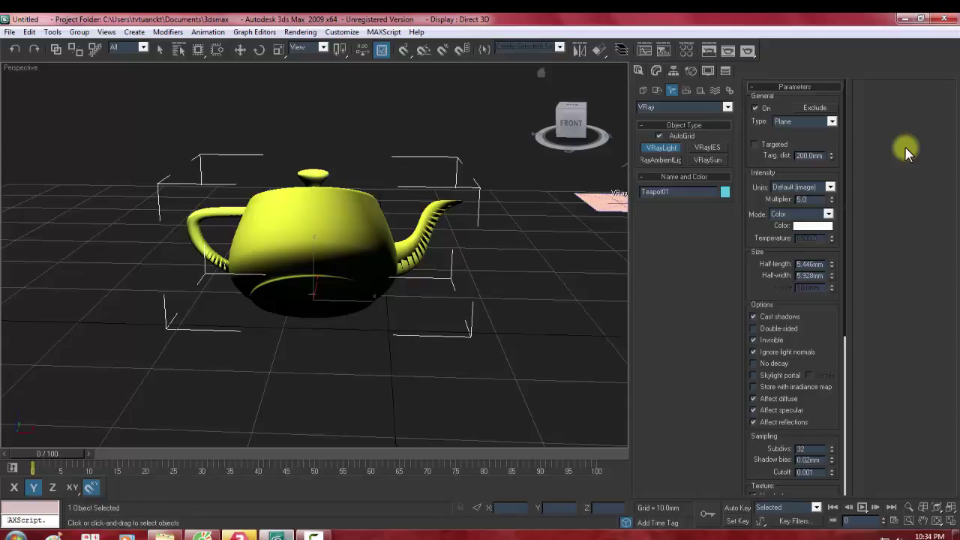
scroll(905, 152, down, 1)
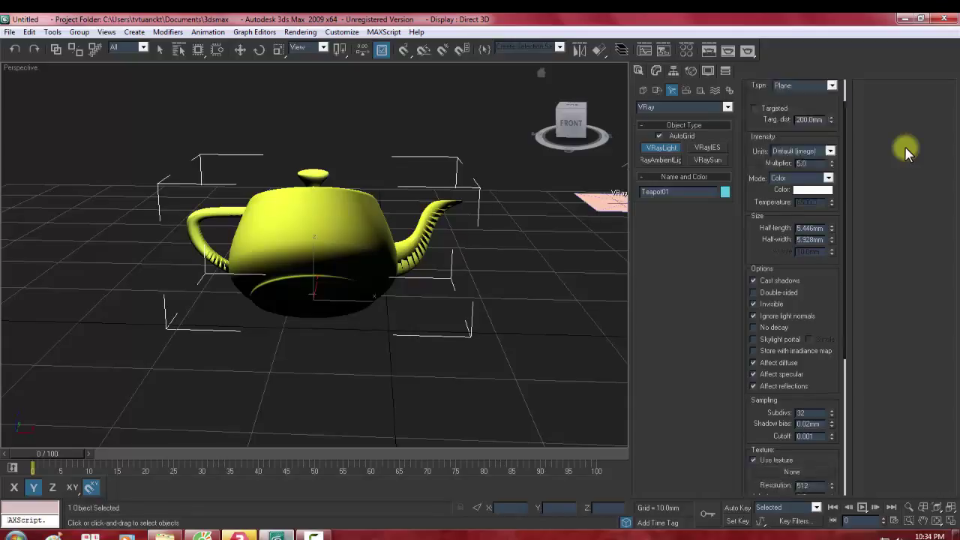
scroll(905, 152, up, 1)
key(z)
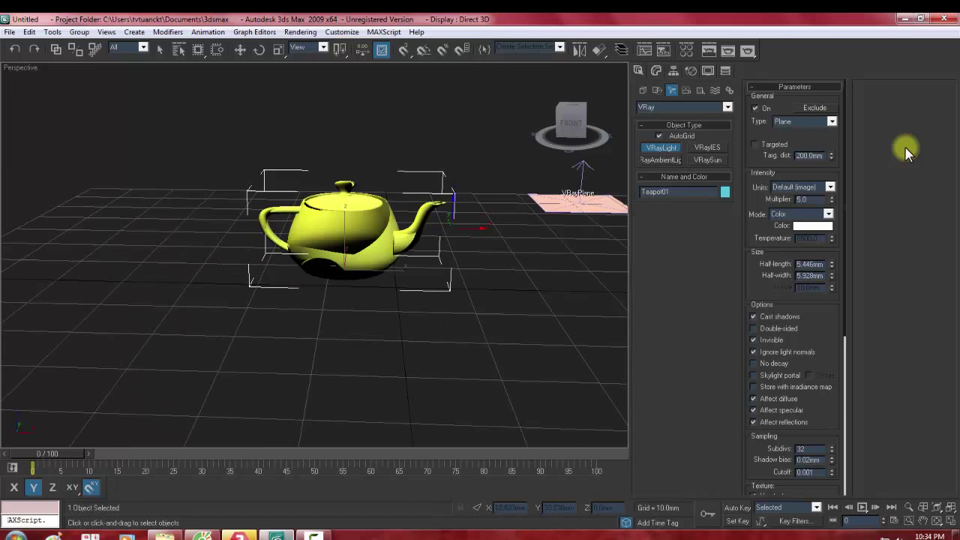
Step: Switch to the Top view and frame it around the teapot
key(t)
key(z)
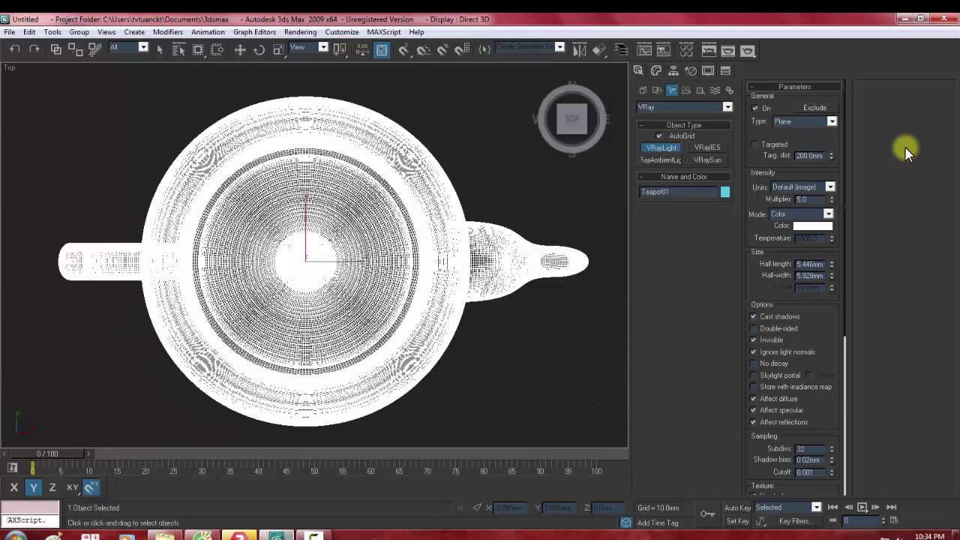
key(z)
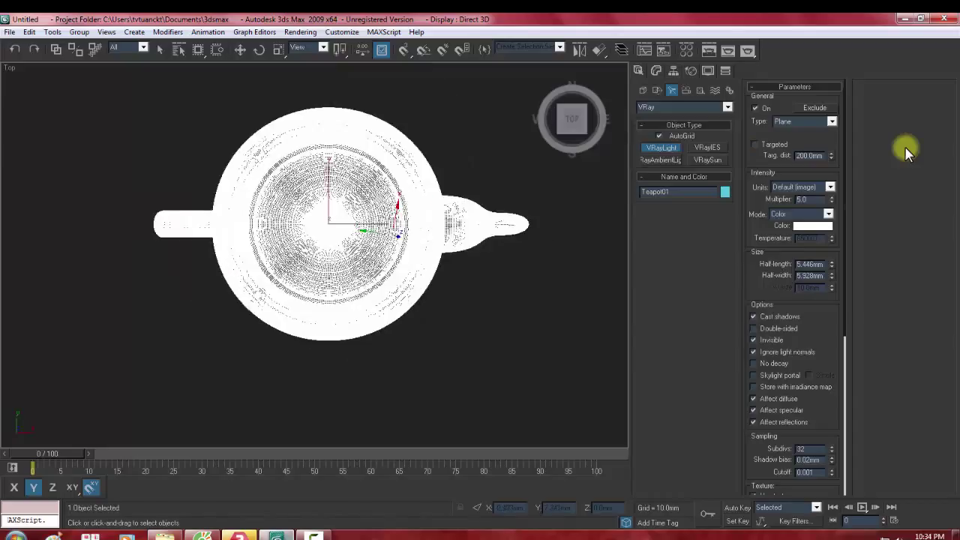
key(z)
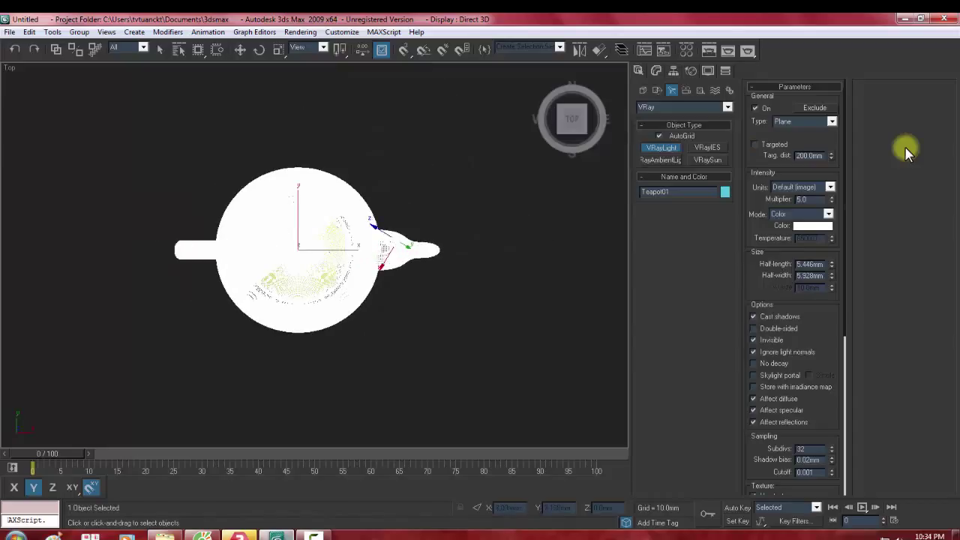
key(z)
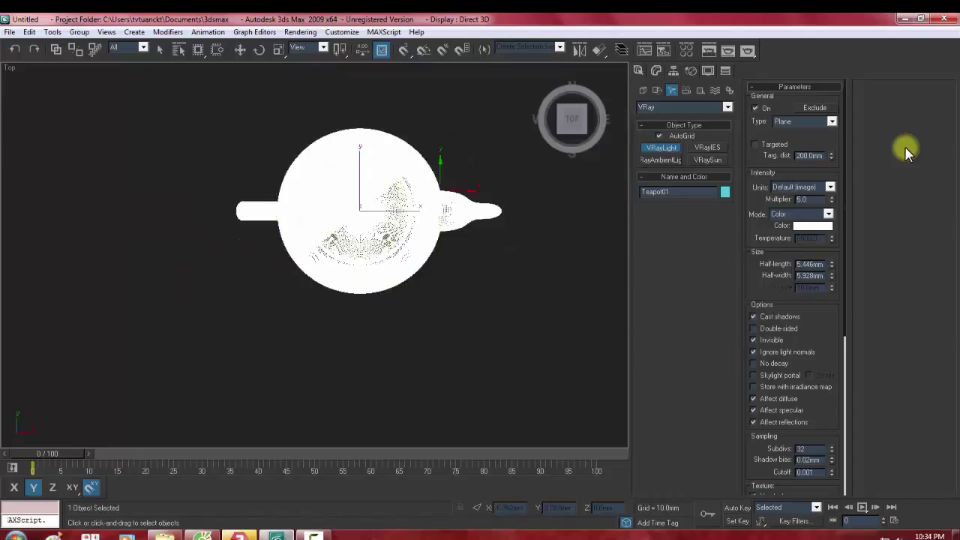
key(z)
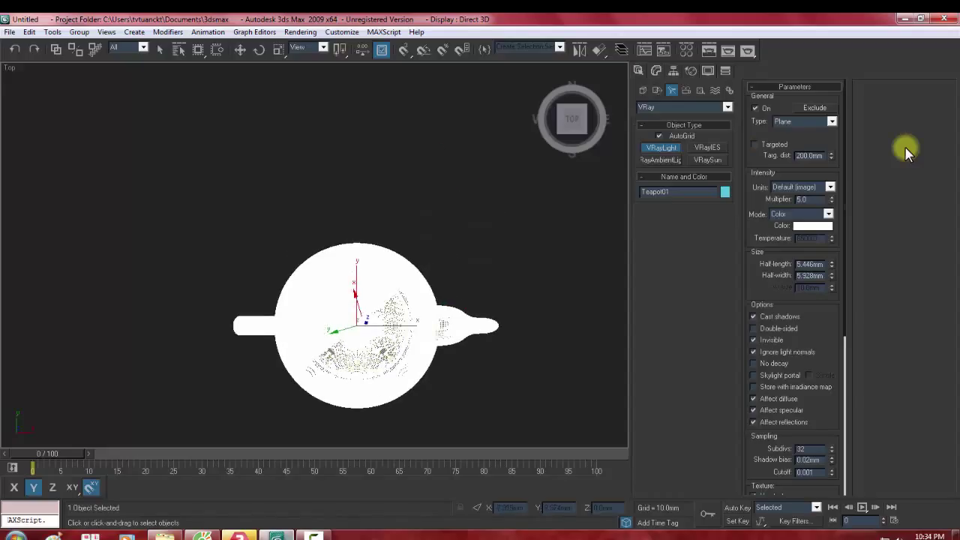
key(z)
key(z)
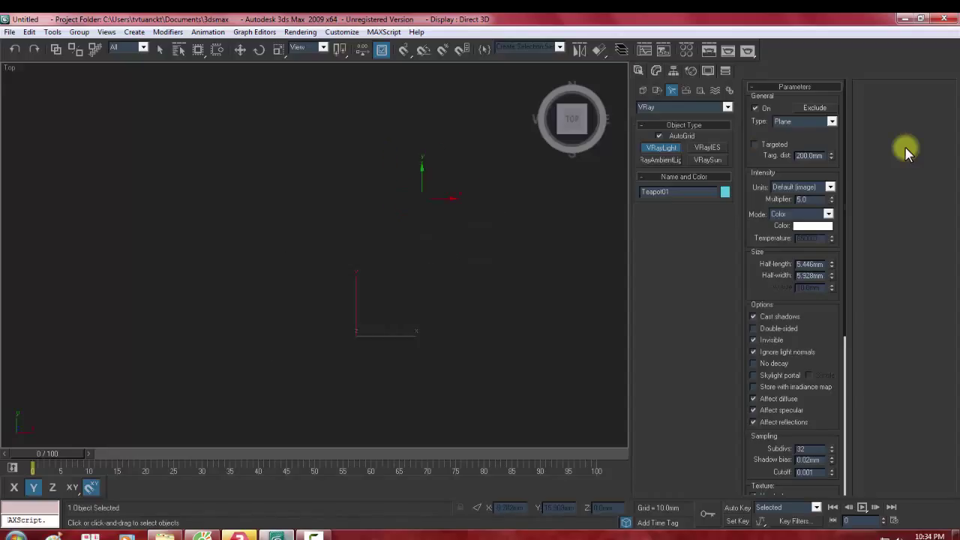
key(z)
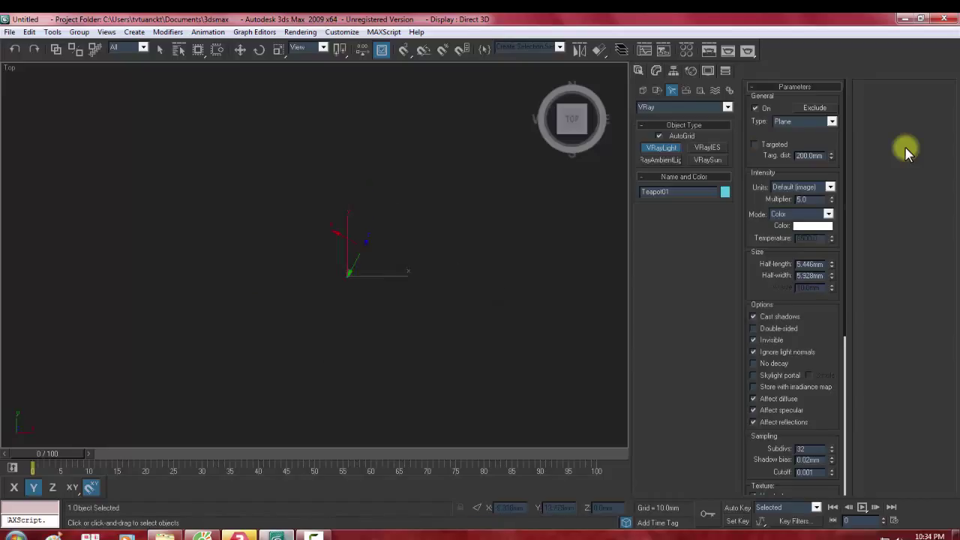
Step: Change the teapot's Segments from 46 to 16, then settle on 20
key(ctrl+z)
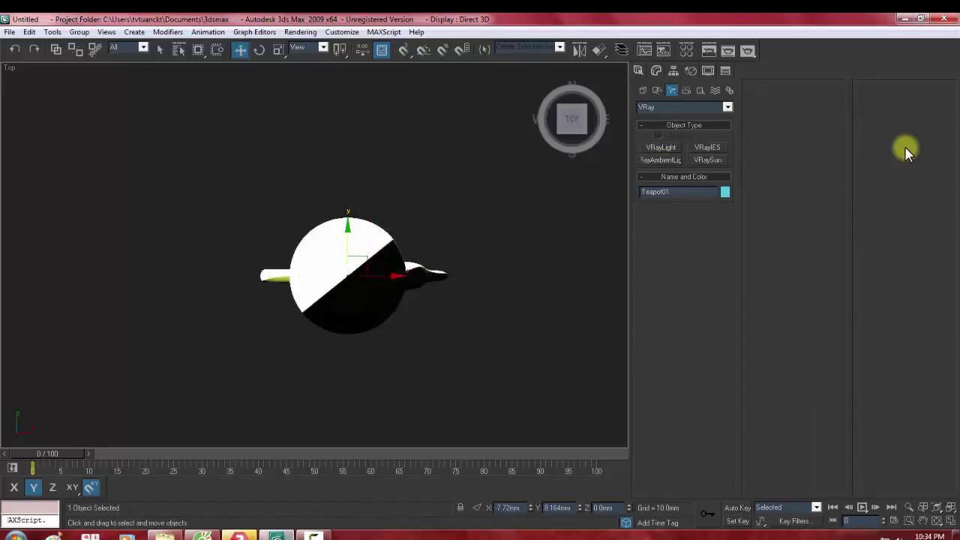
key(ctrl+z)
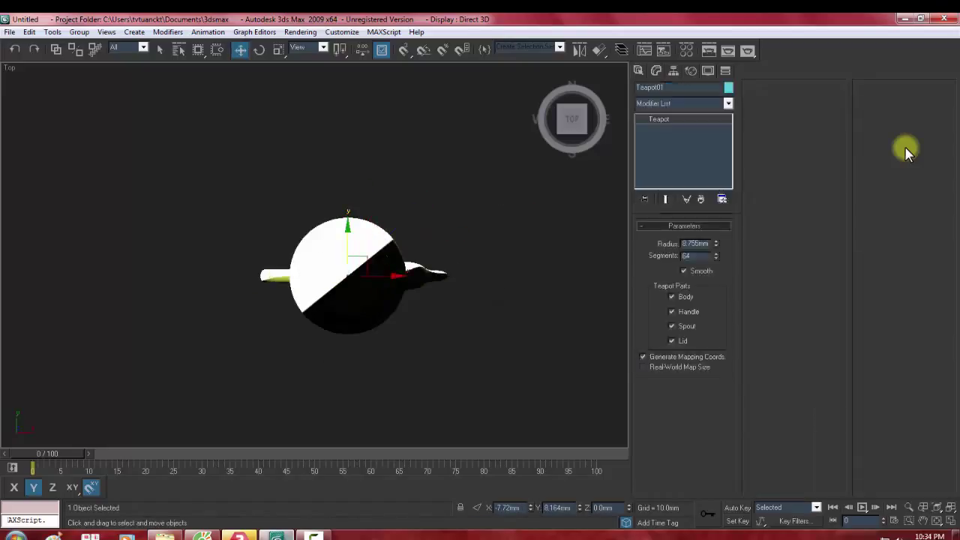
key(ctrl+z)
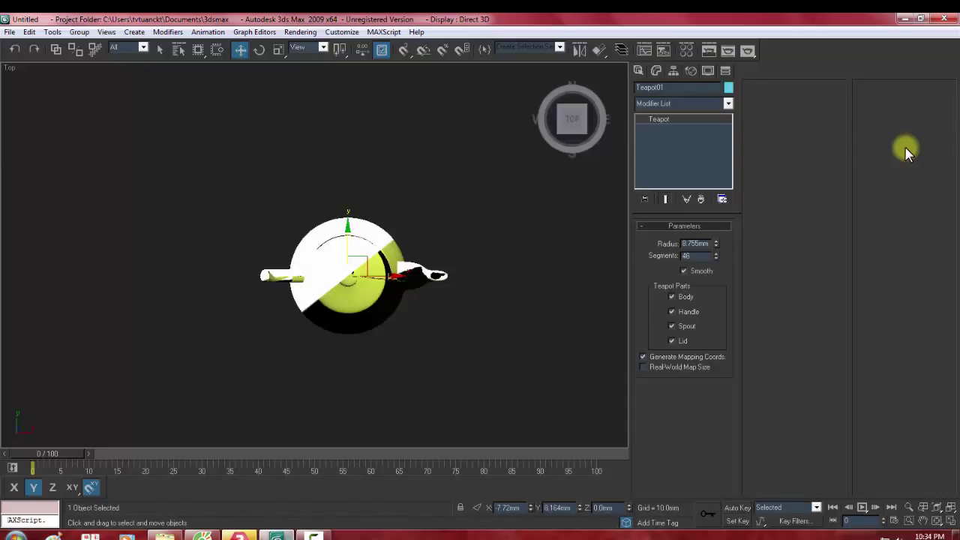
key(ctrl+z)
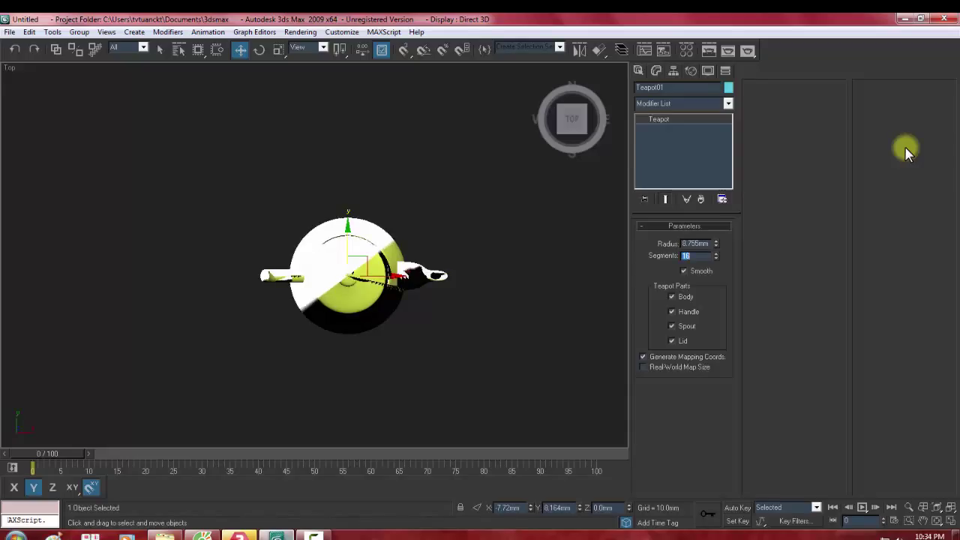
key(shift+z)
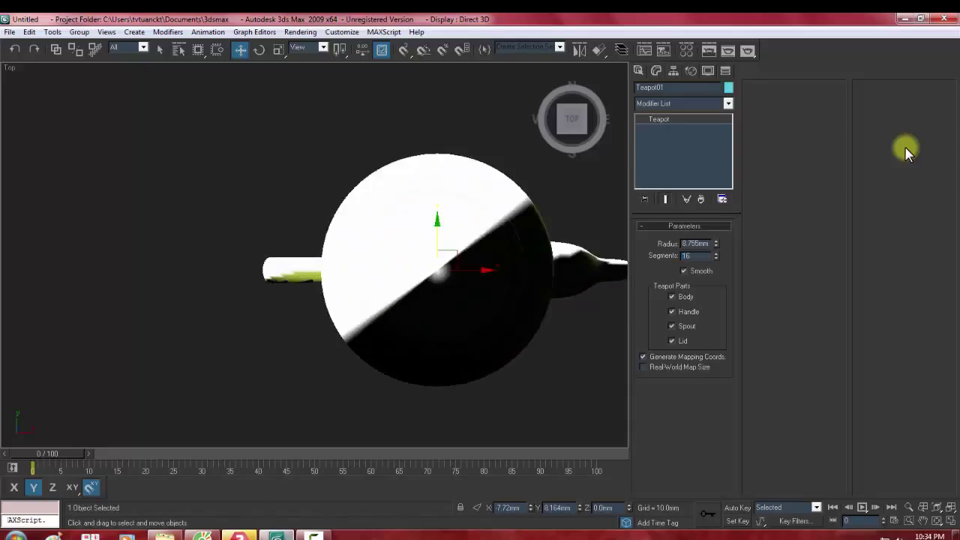
key(ctrl+z)
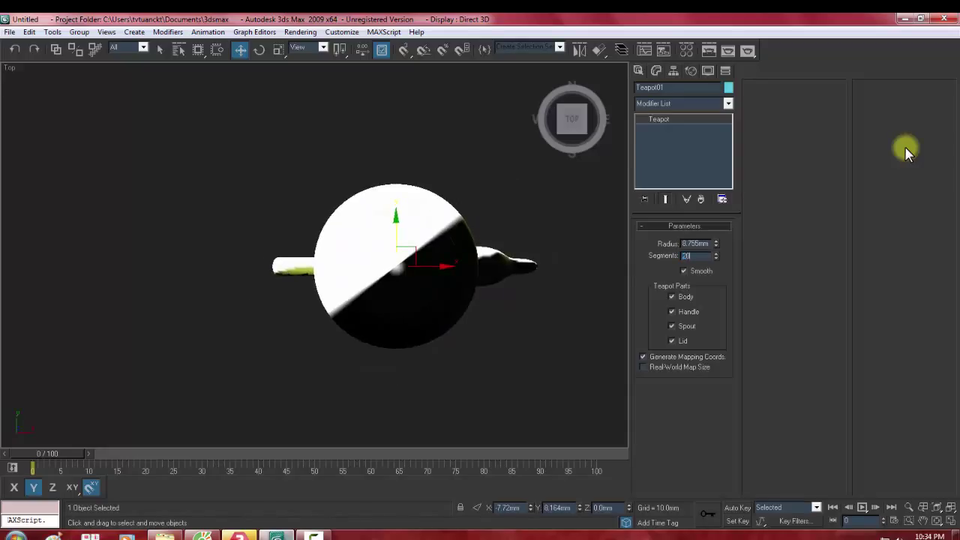
key(shift+z)
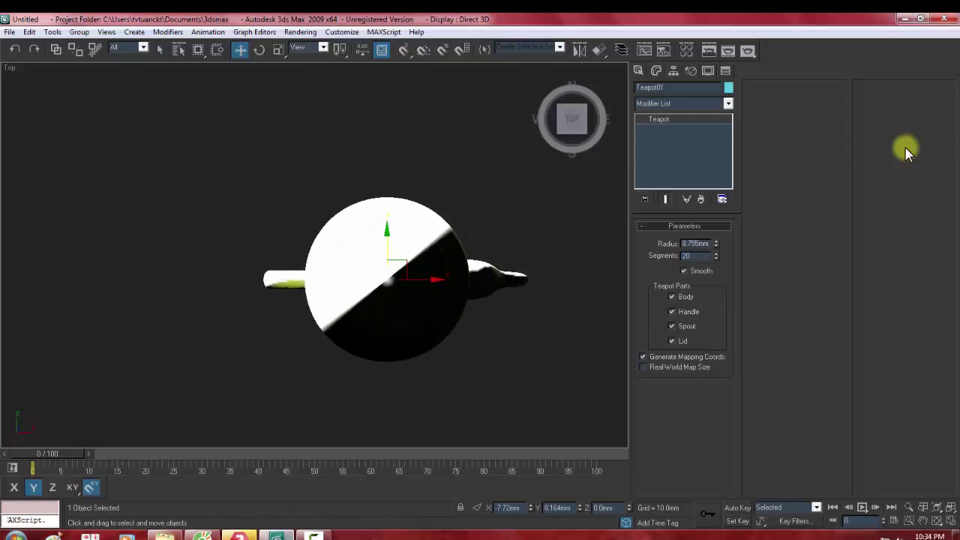
key(l)
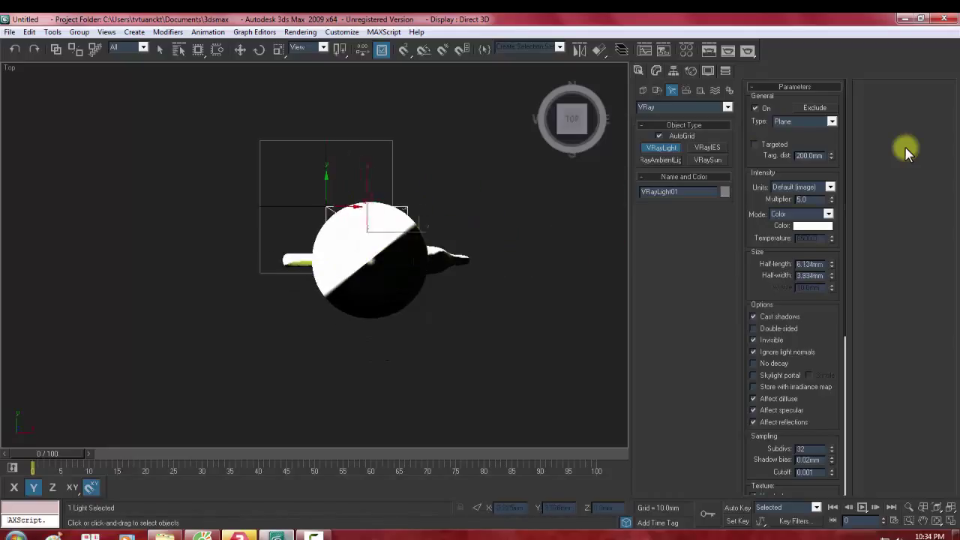
Step: Raise the VRayLight plane above the teapot and set its multiplier to 9
key(p)
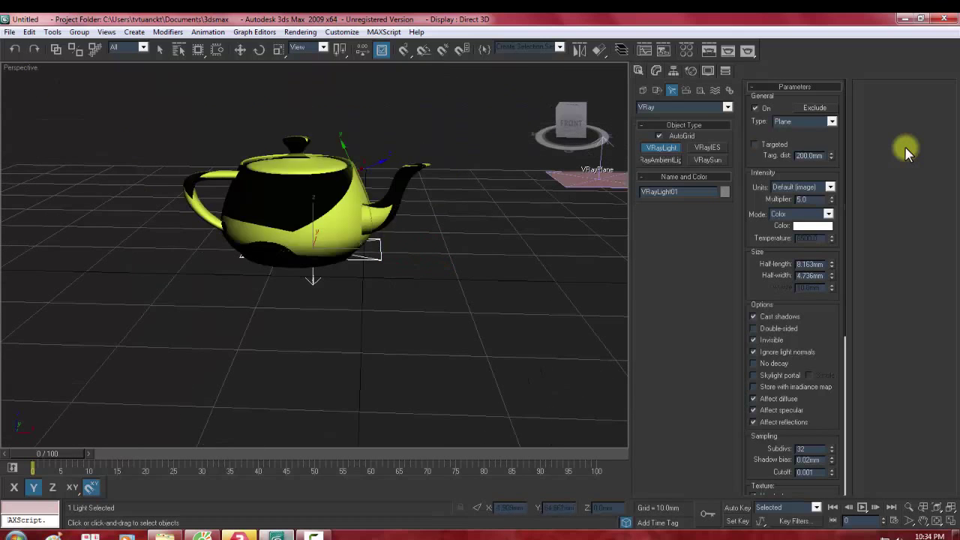
key(w)
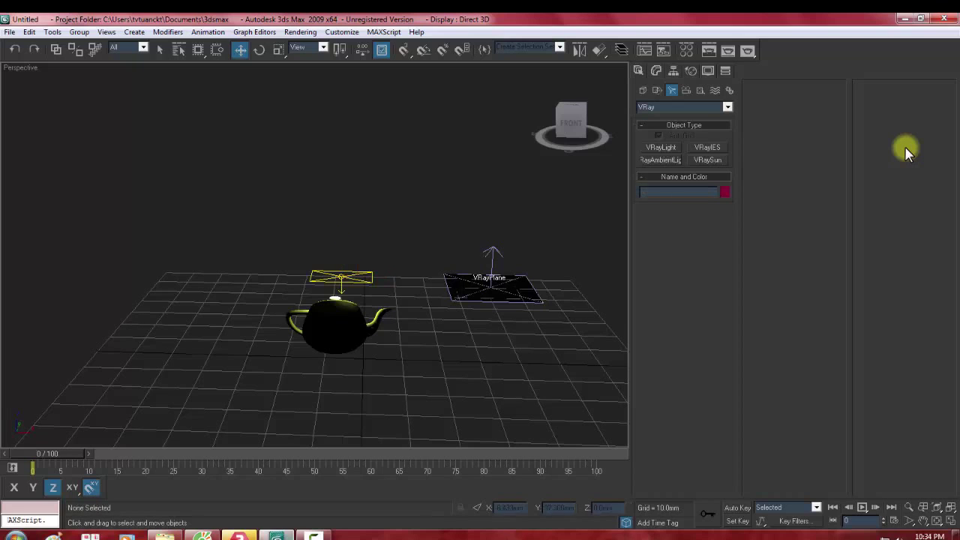
drag(343, 247, 343, 153)
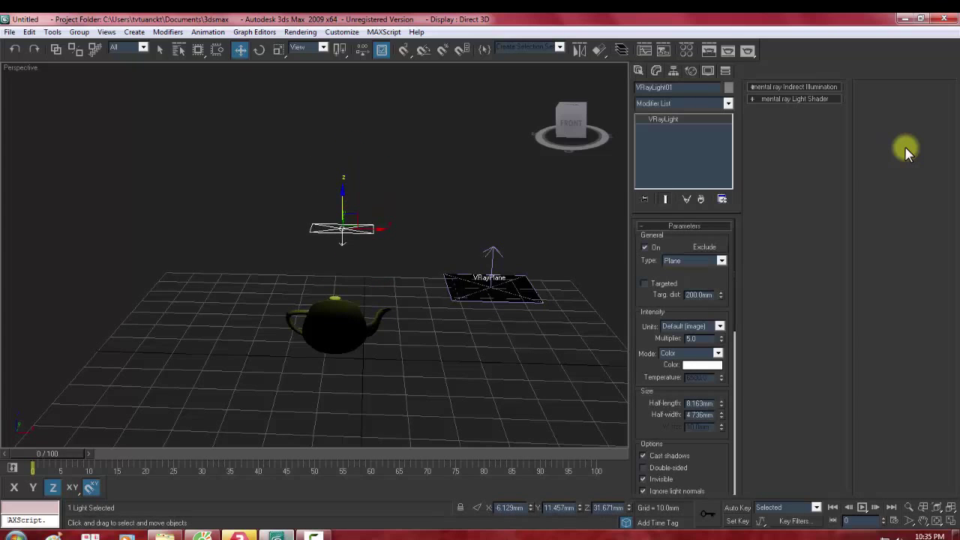
text(9)
key(Return)
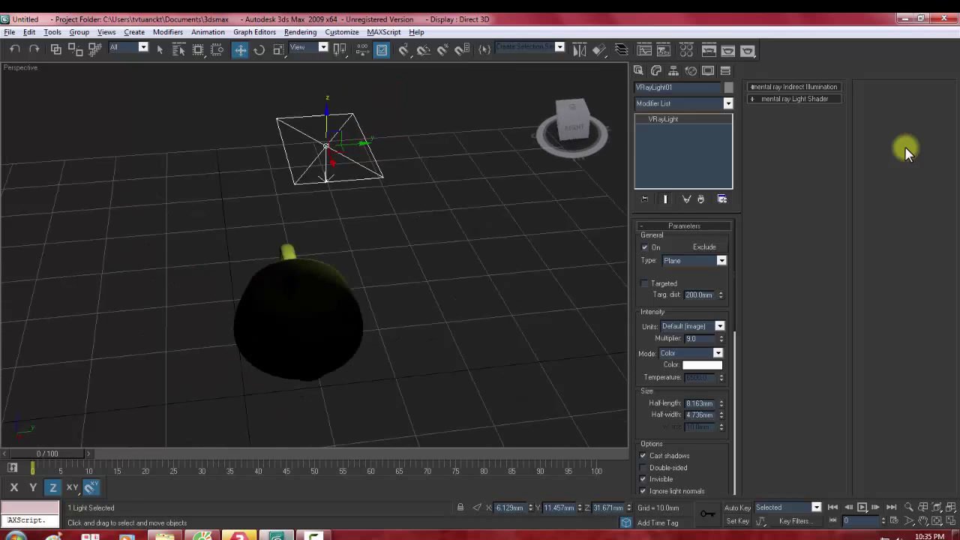
Step: Scale the light plane up and render the scene
key(t)
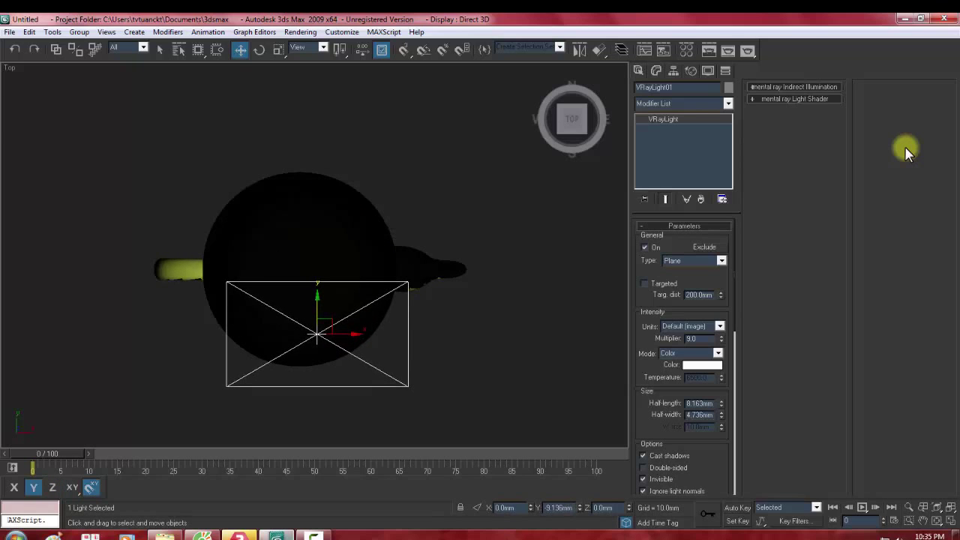
key(p)
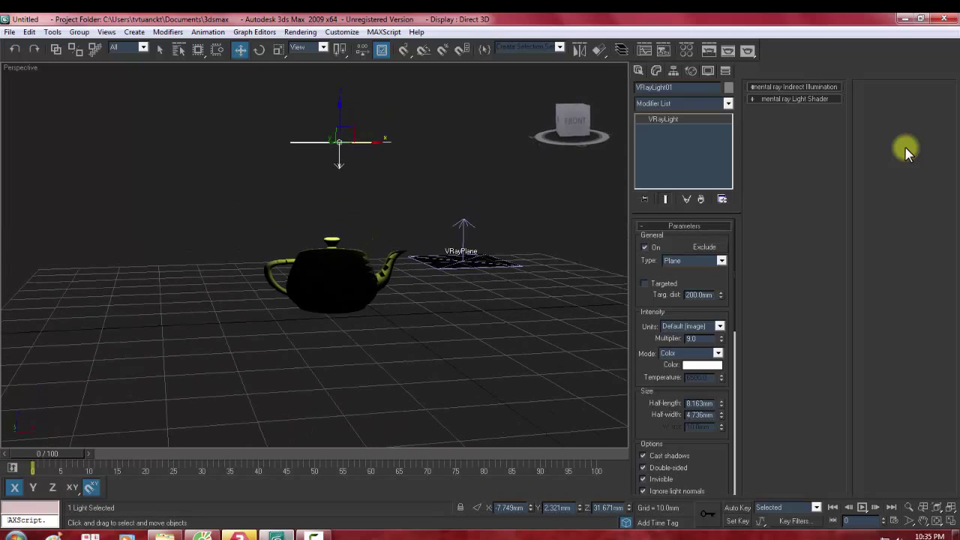
key(r)
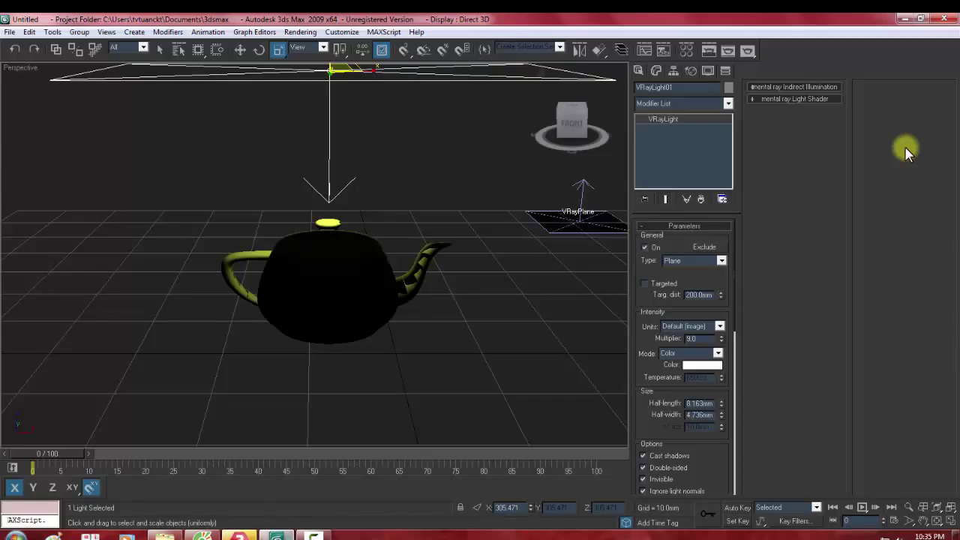
key(shift+q)
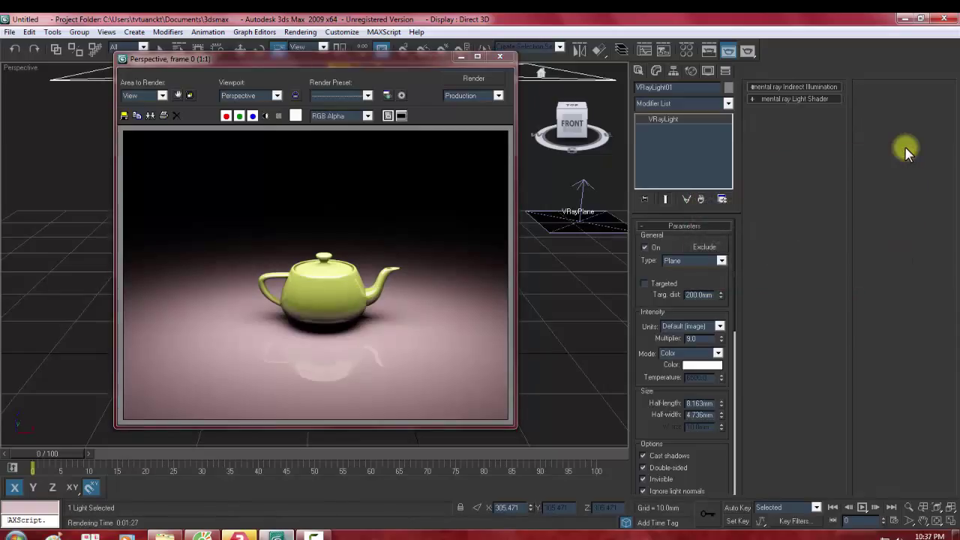
Step: Zoom into the finished render, maximize the frame buffer to inspect it, then close it
scroll(315, 273, up, 1)
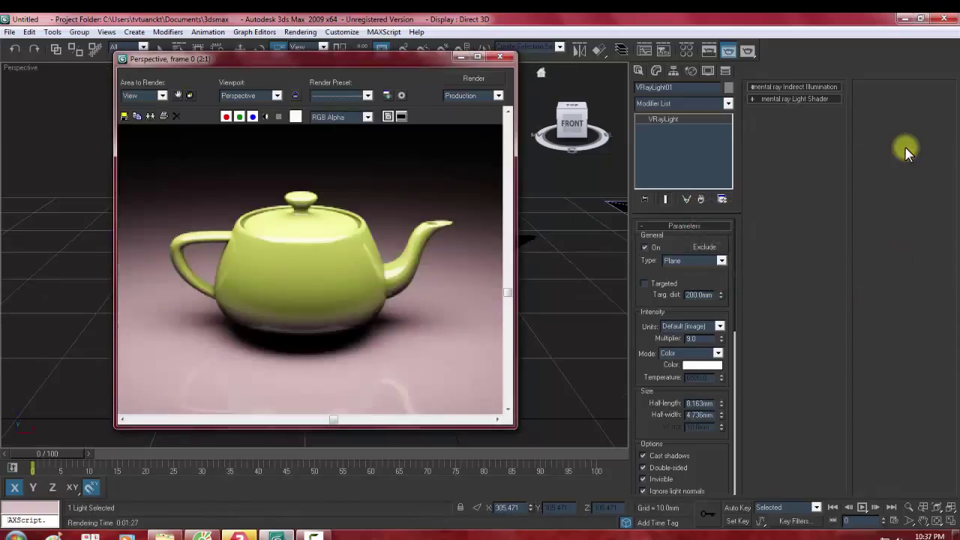
key(super+Up)
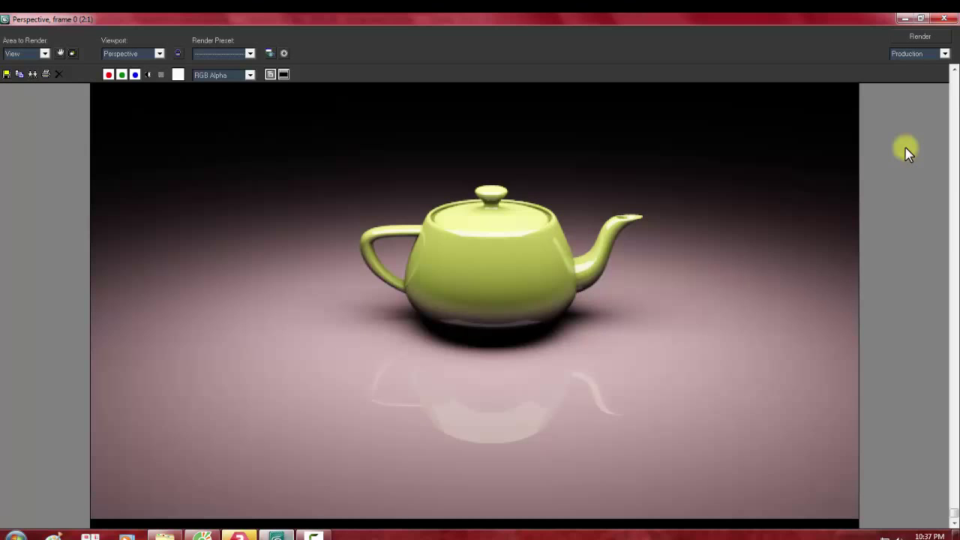
key(alt+Tab)
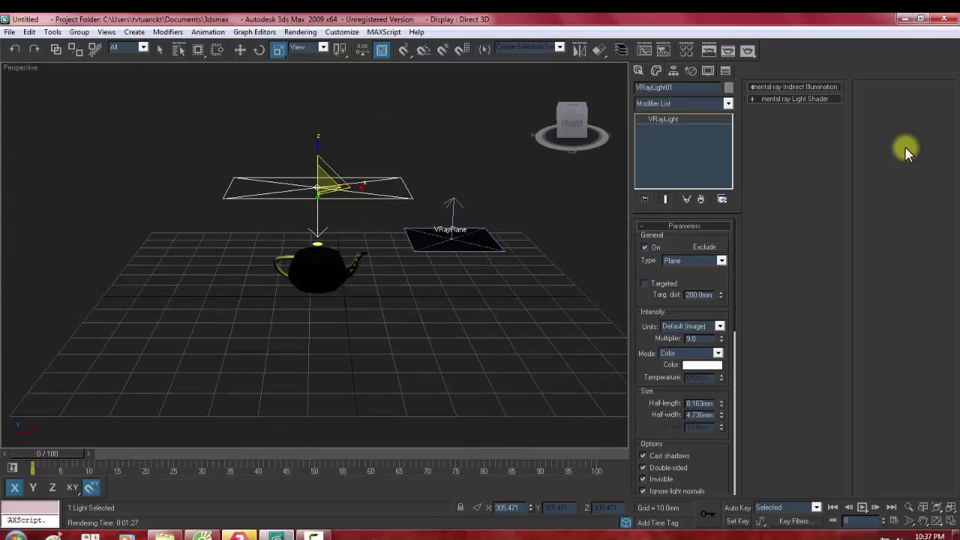
Step: Open Render Setup, turn on GI and keep the Very low irradiance map preset
key(alt+r)
key(Left)
key(Escape)
key(alt+r)
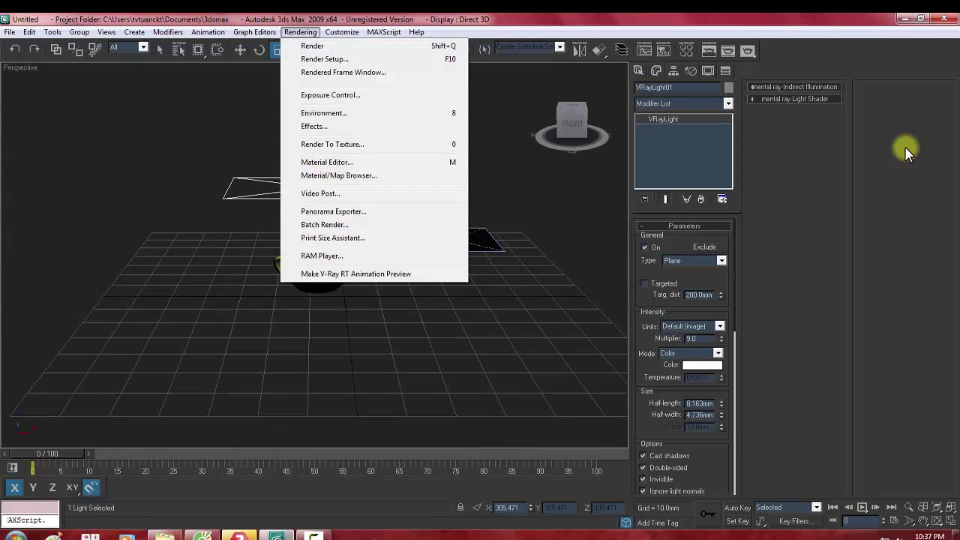
key(Down)
key(Down)
key(Return)
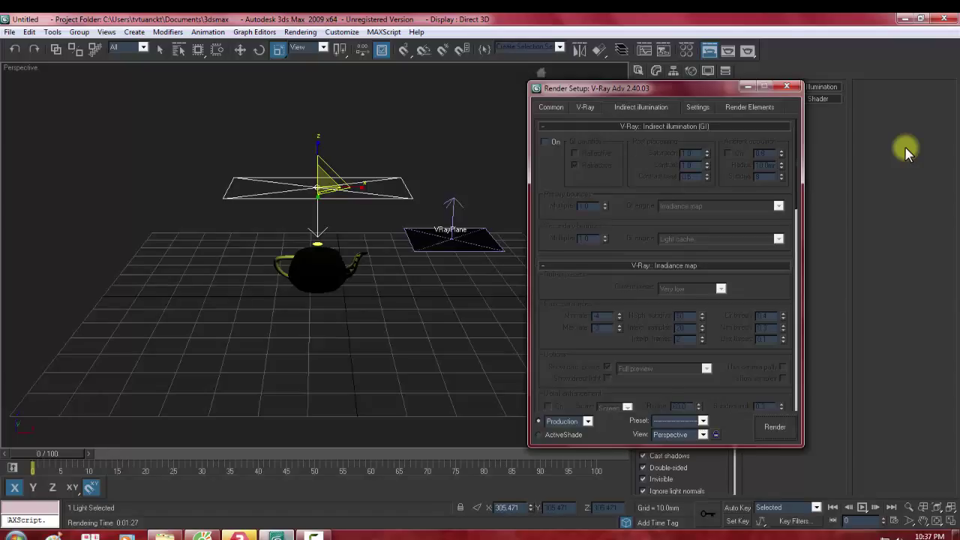
key(space)
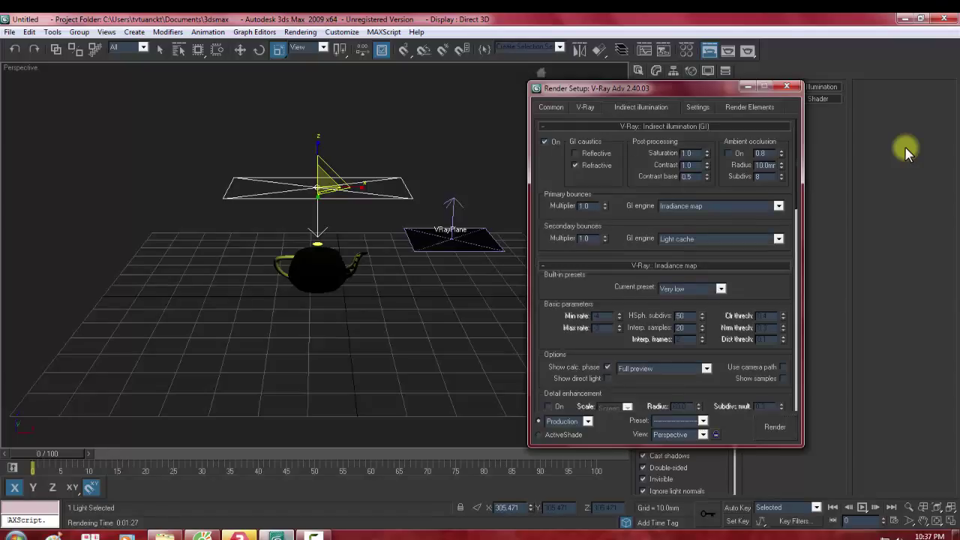
key(alt+Down)
key(Up)
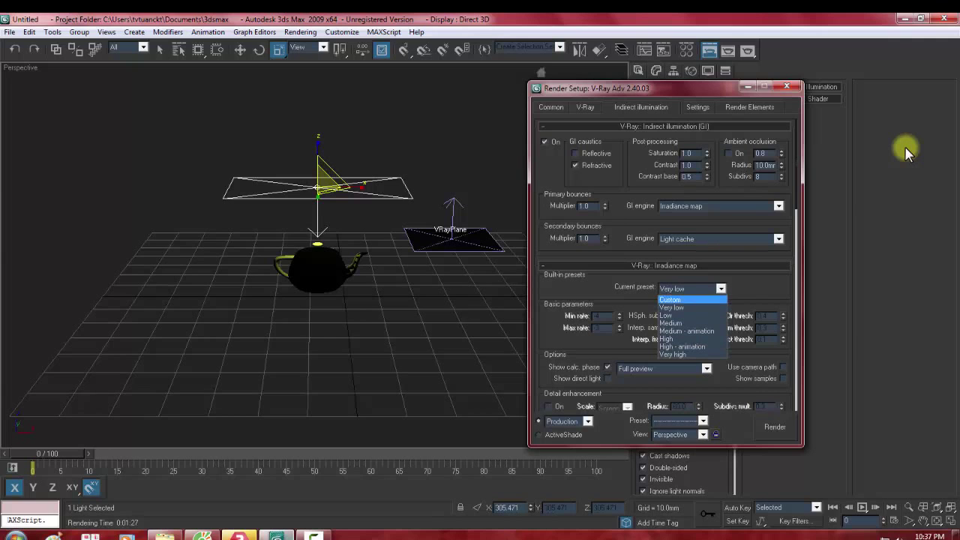
key(Down)
key(Return)
Step: Review the indirect illumination settings, selecting the light cache subdivs value
scroll(905, 153, down, 2)
scroll(905, 152, down, 2)
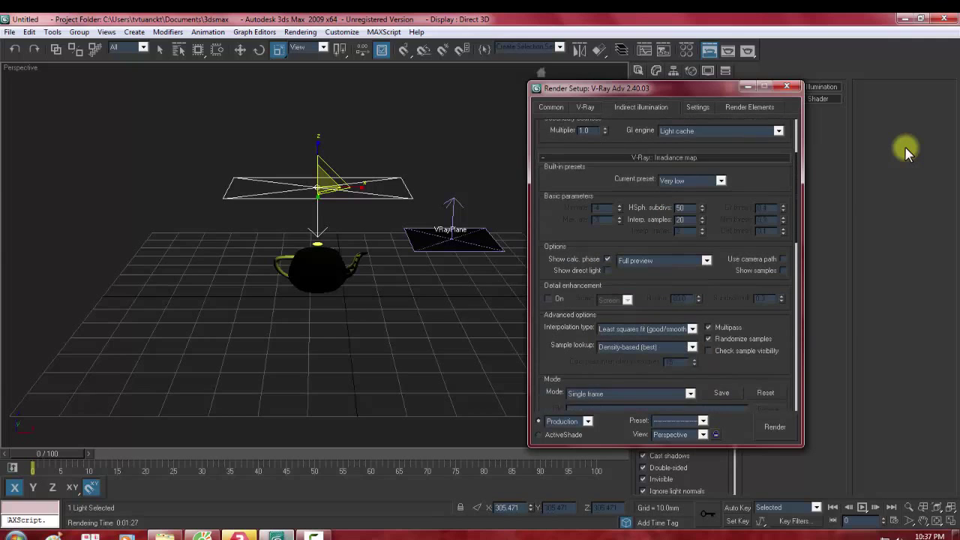
scroll(905, 152, down, 2)
scroll(905, 152, up, 2)
scroll(905, 152, up, 2)
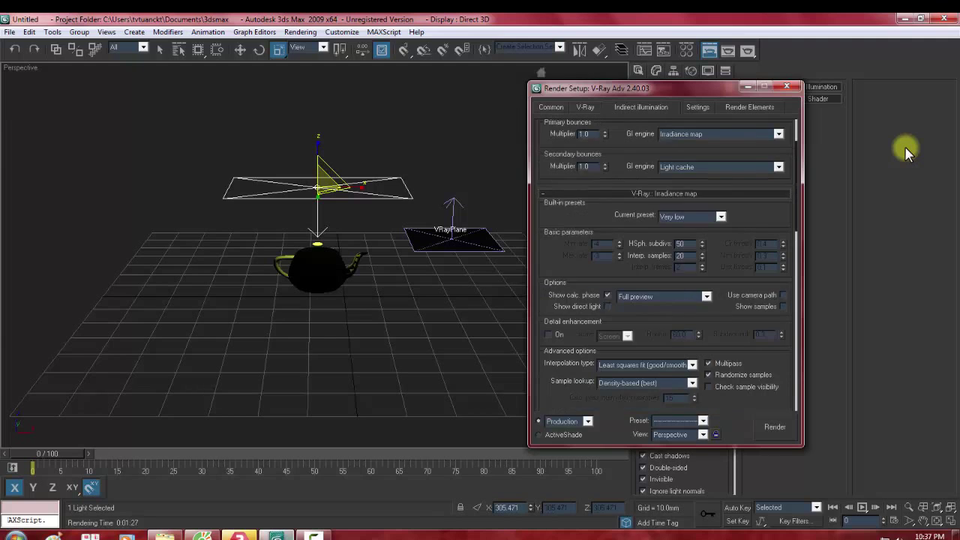
scroll(905, 152, down, 2)
scroll(905, 152, down, 2)
scroll(905, 152, down, 4)
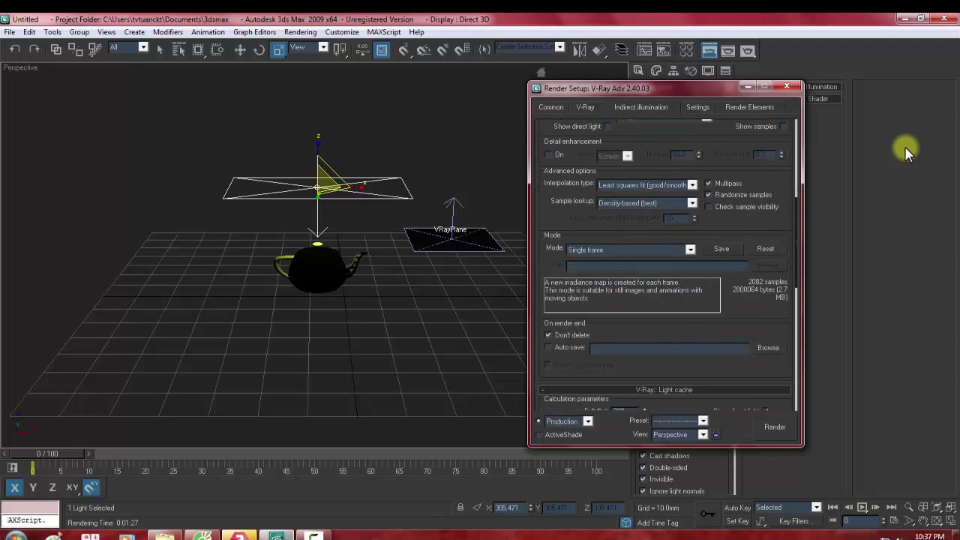
scroll(905, 152, down, 5)
double_click(620, 303)
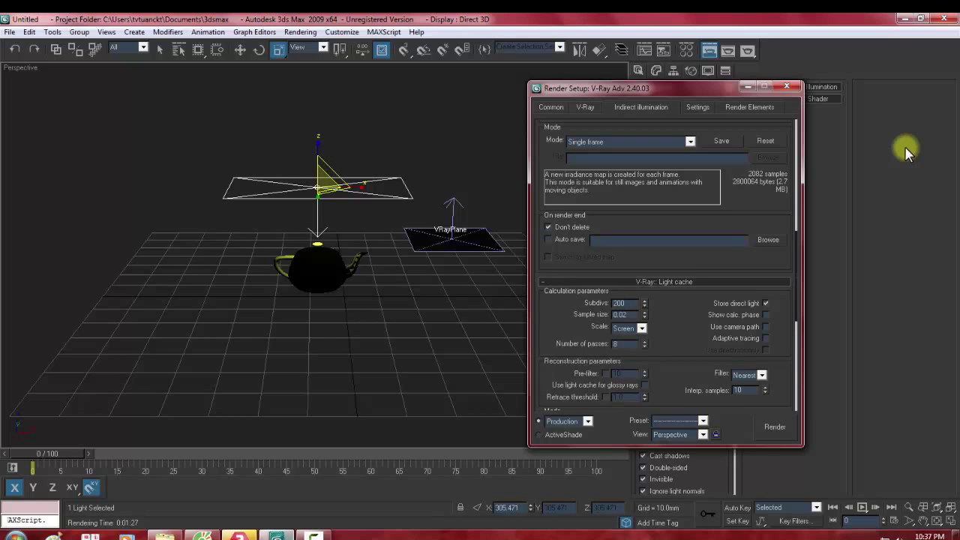
scroll(905, 153, down, 3)
scroll(904, 152, down, 1)
scroll(905, 152, down, 3)
scroll(904, 153, down, 2)
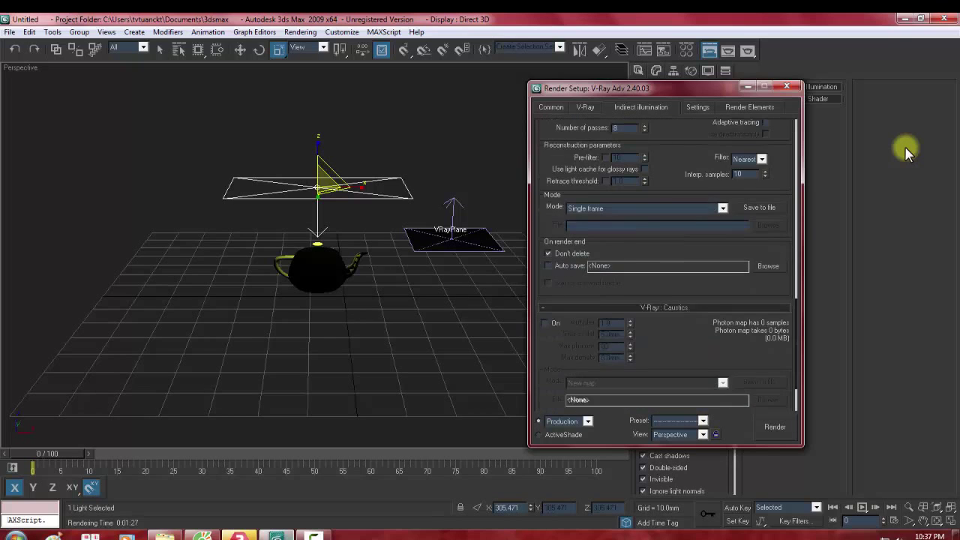
scroll(905, 153, down, 2)
scroll(905, 152, up, 5)
scroll(905, 153, up, 6)
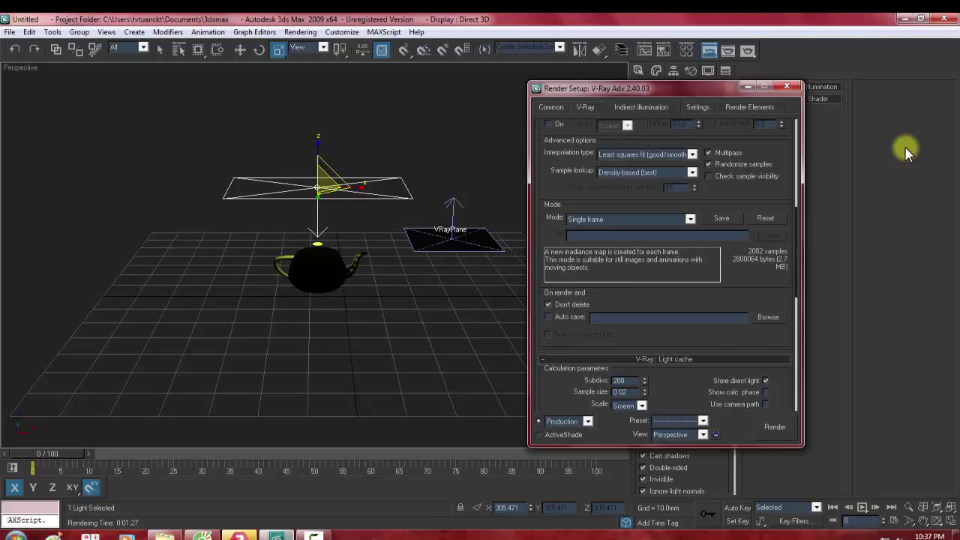
Step: Turn on the V-Ray frame stamp, leaving its alignment at Left
key(ctrl+Tab)
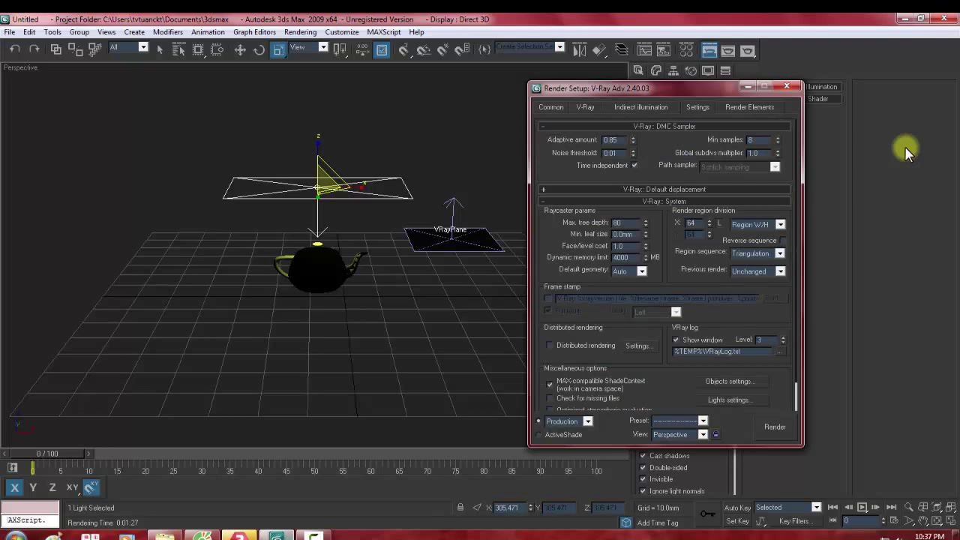
scroll(905, 152, down, 1)
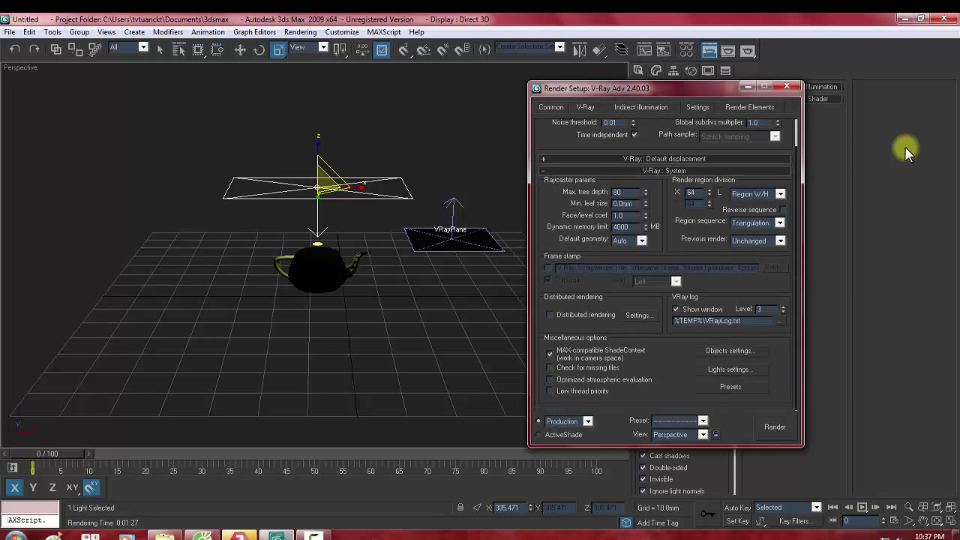
key(space)
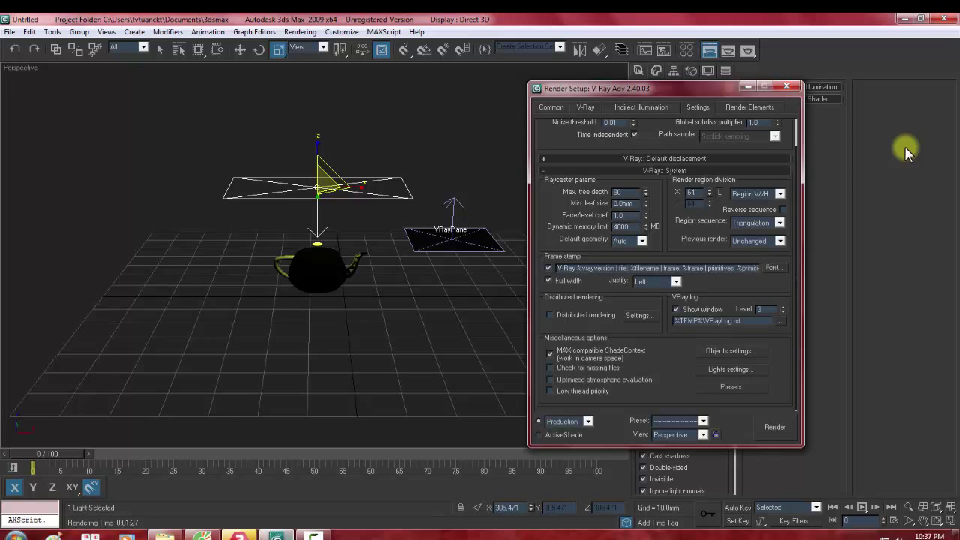
key(alt+Down)
key(Escape)
Step: Collapse the Color mapping and Camera rollouts on the V-Ray renderer tab
key(ctrl+shift+Tab)
key(ctrl+shift+Tab)
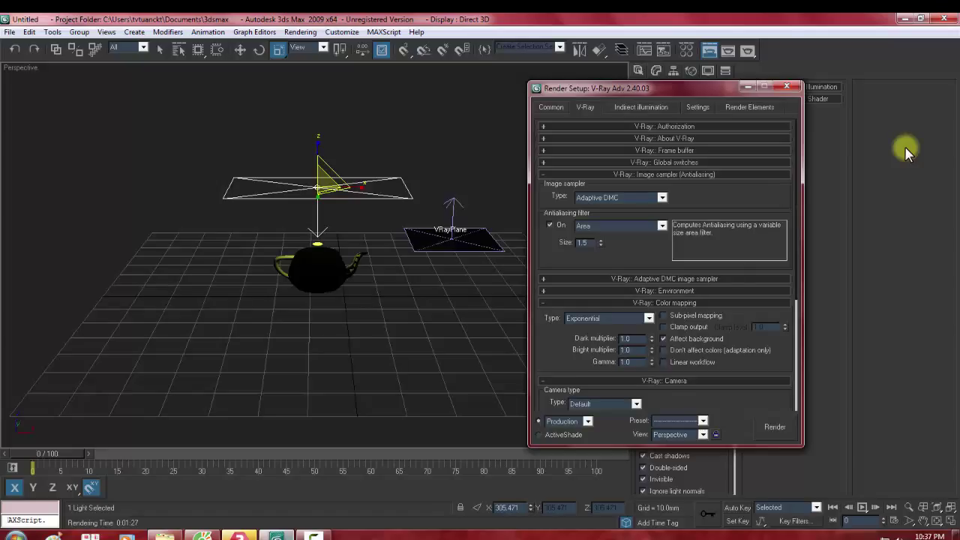
key(space)
key(space)
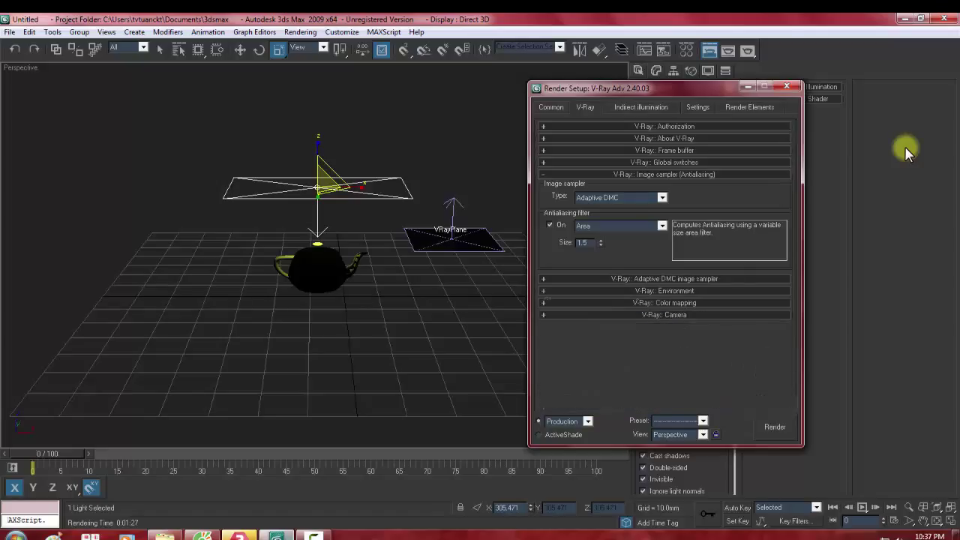
key(space)
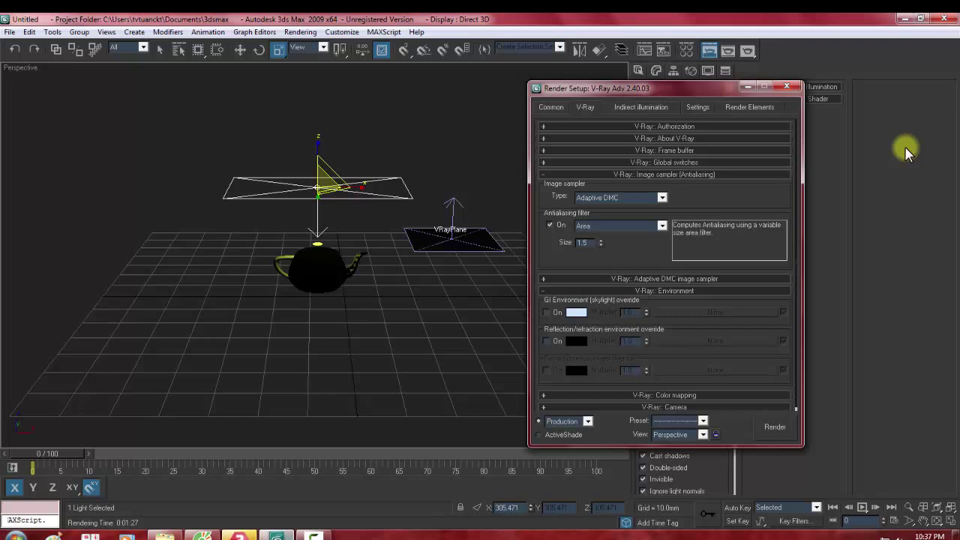
Step: Enable the GI environment override with a VRaySky map
key(space)
key(space)
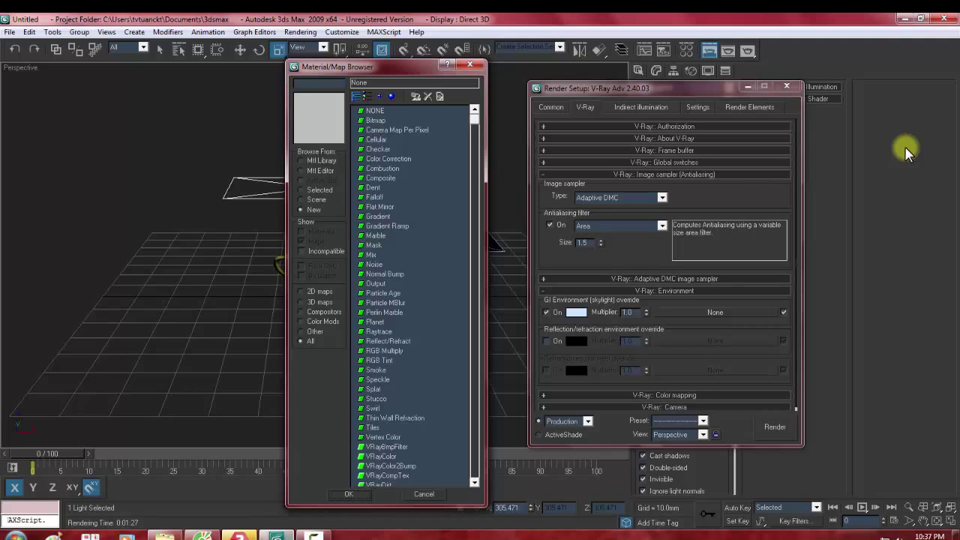
text(vraysky)
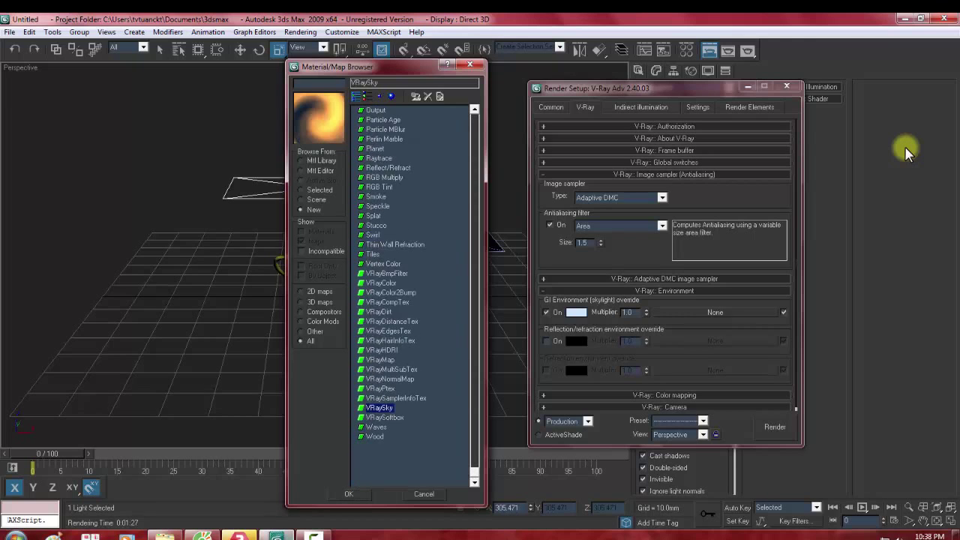
key(Return)
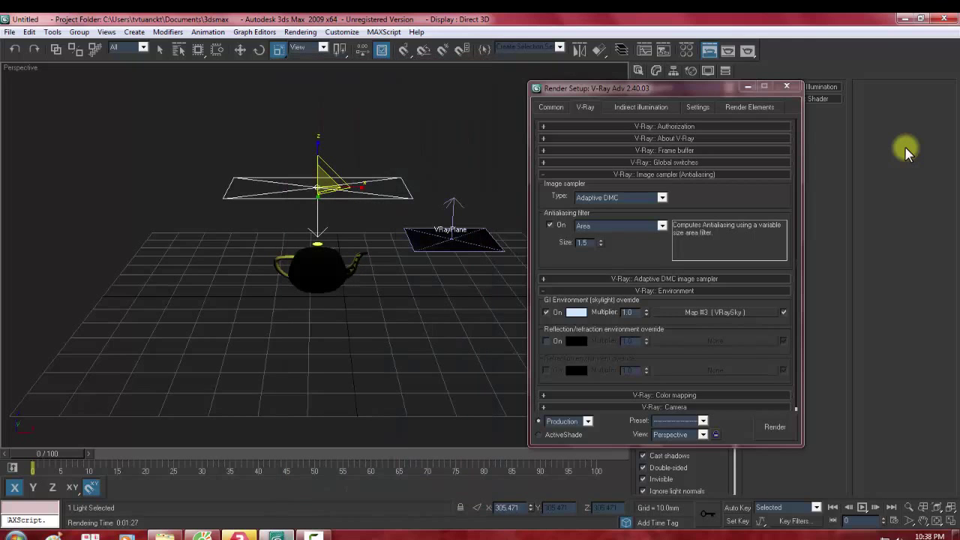
Step: Start a test render, then cancel it to reposition the light
key(shift+q)
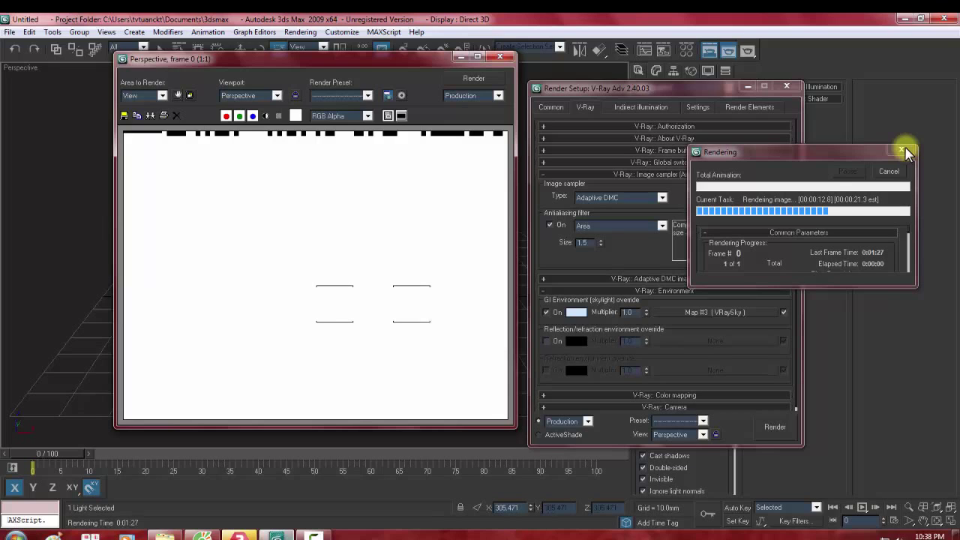
click(903, 151)
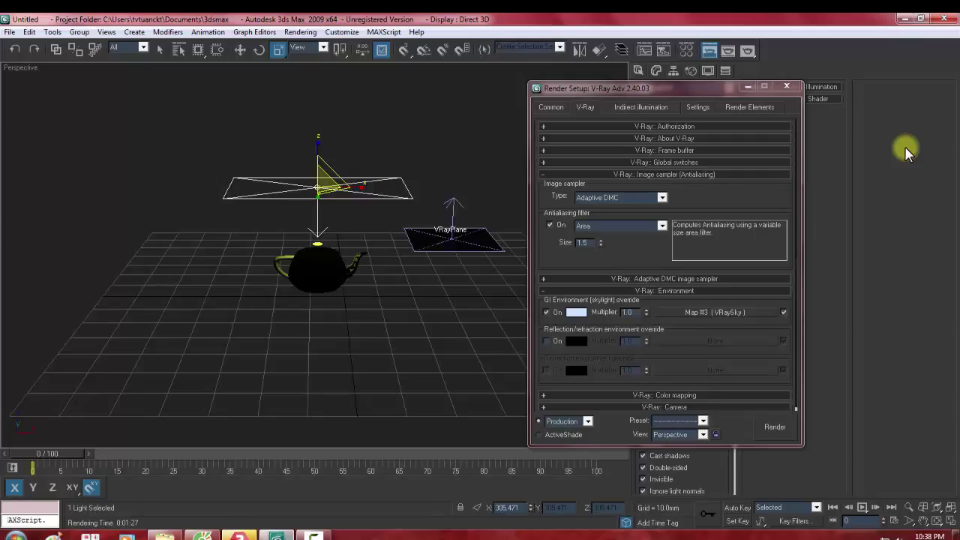
key(w)
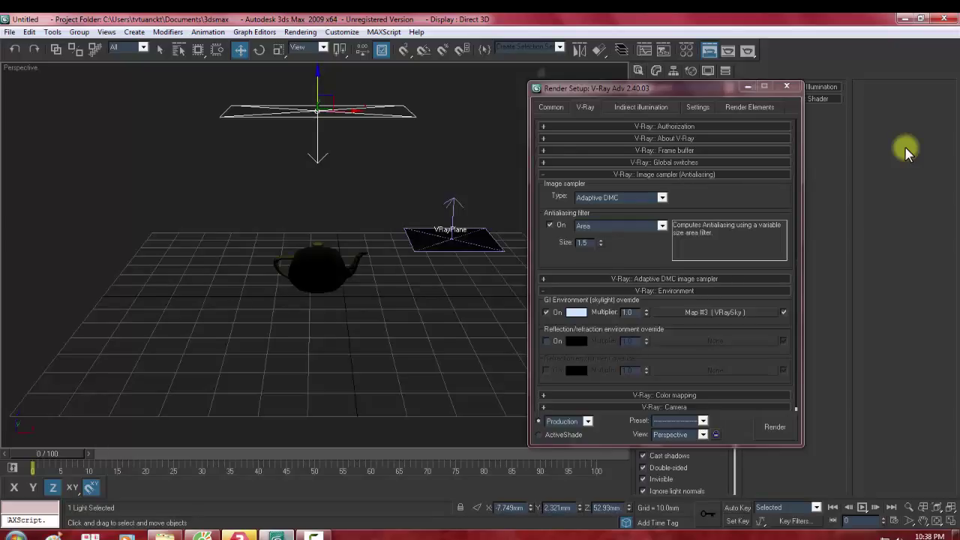
Step: Lower the VRayLight multiplier to 3.0
key(F10)
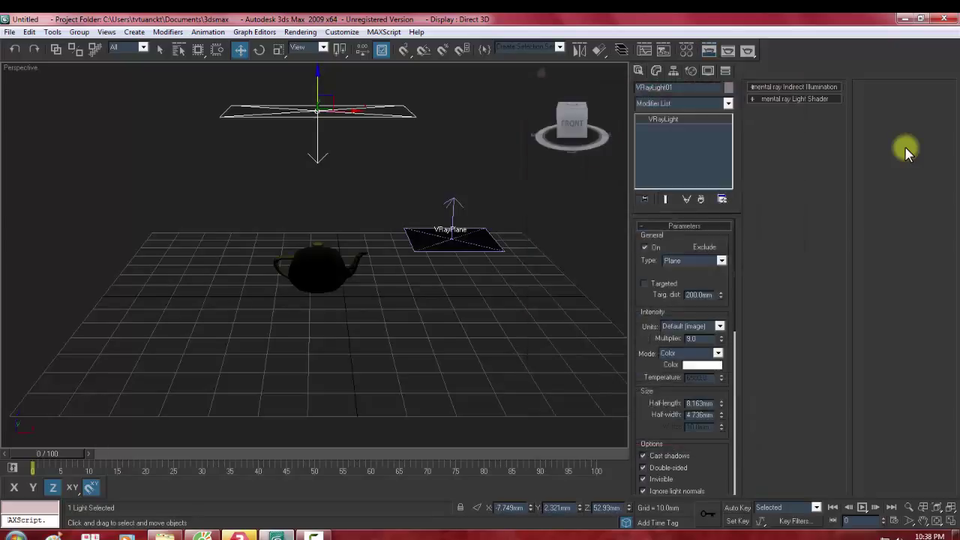
text(3)
key(Return)
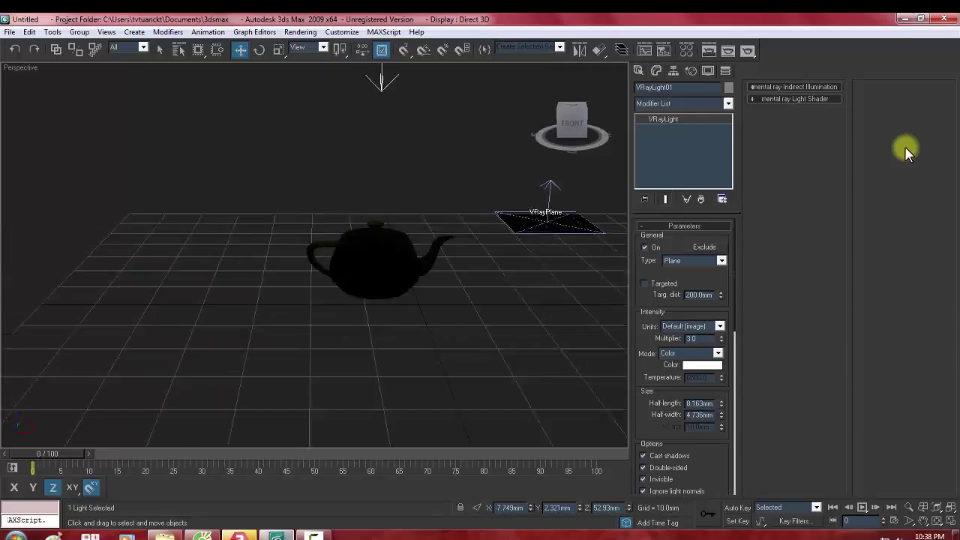
mouse_move(571, 125)
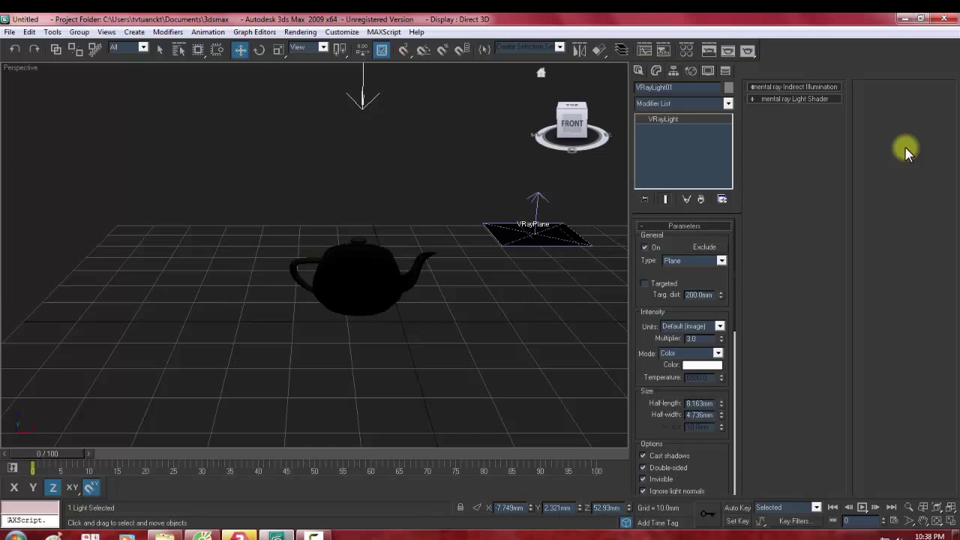
Step: Test-render the scene with the dimmer light, then stop the render and close its windows
key(shift+q)
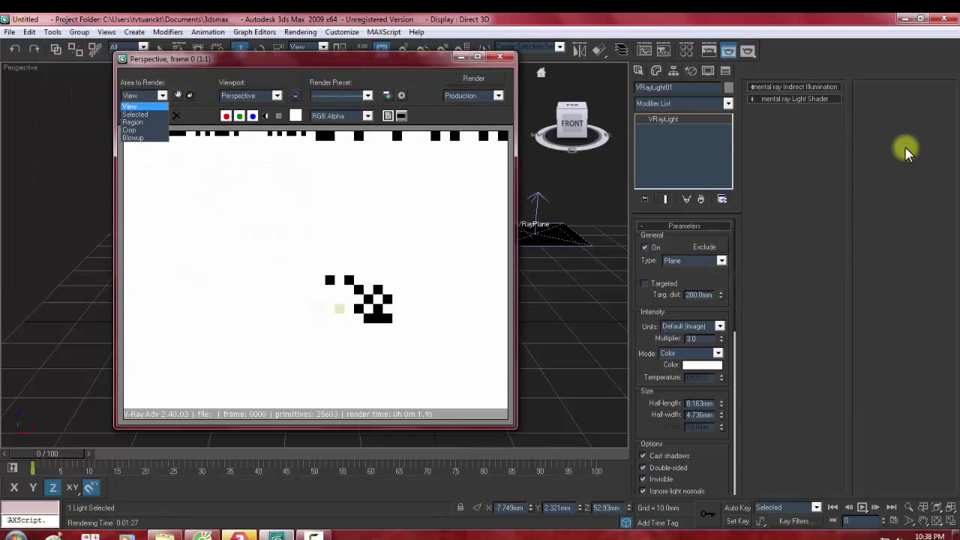
key(shift+q)
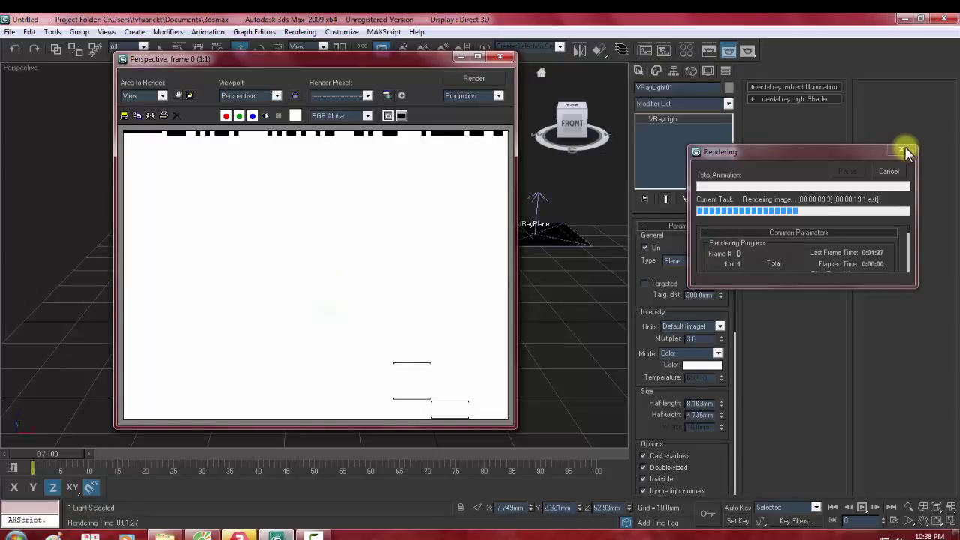
click(903, 149)
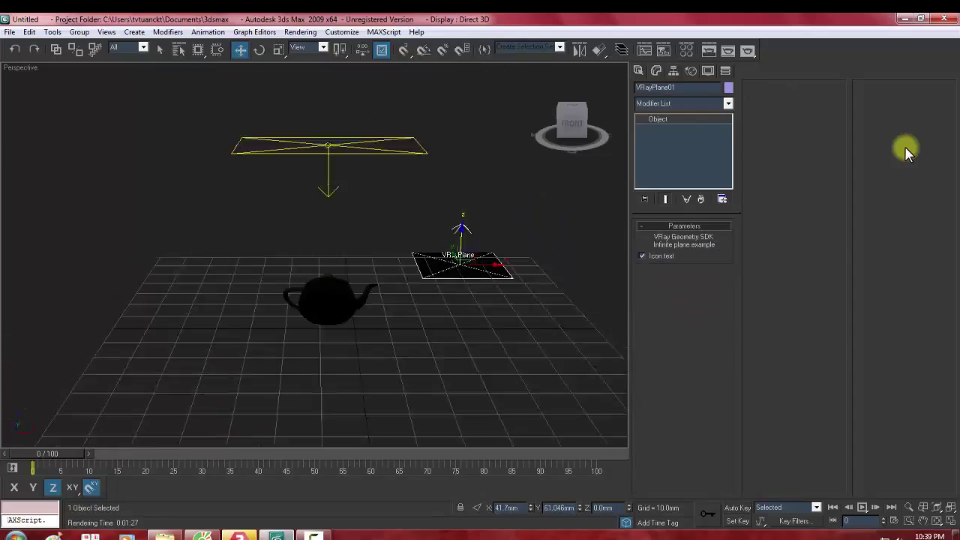
Step: In Render Setup, set the GI environment skylight multiplier to 0.1 and test-render
key(alt+r)
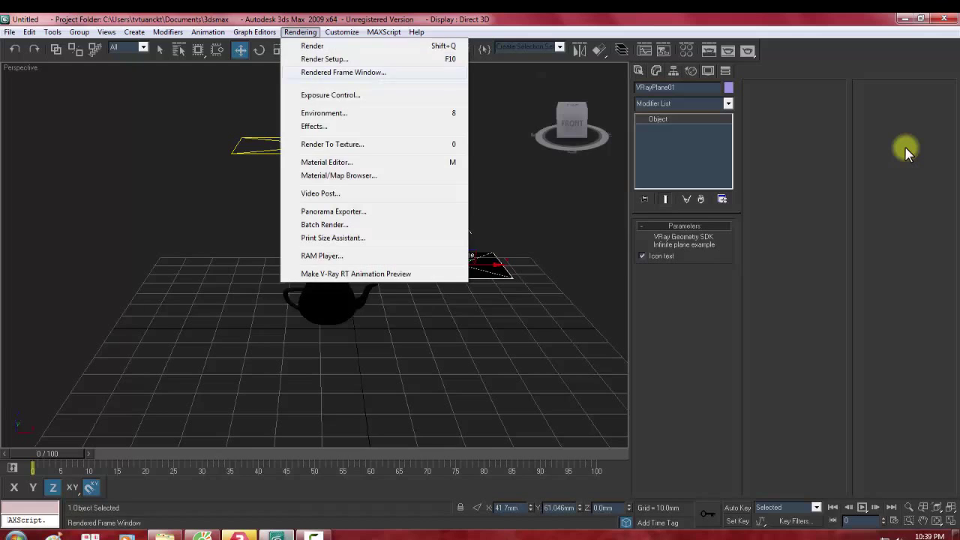
key(Return)
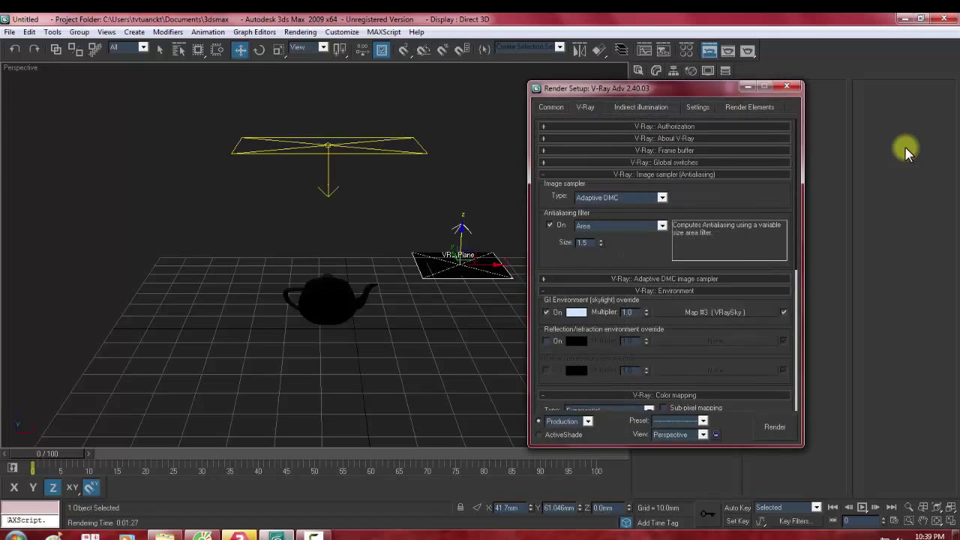
key(Tab)
text(0)
key(BackSpace)
text(0.1)
key(Return)
key(shift+q)
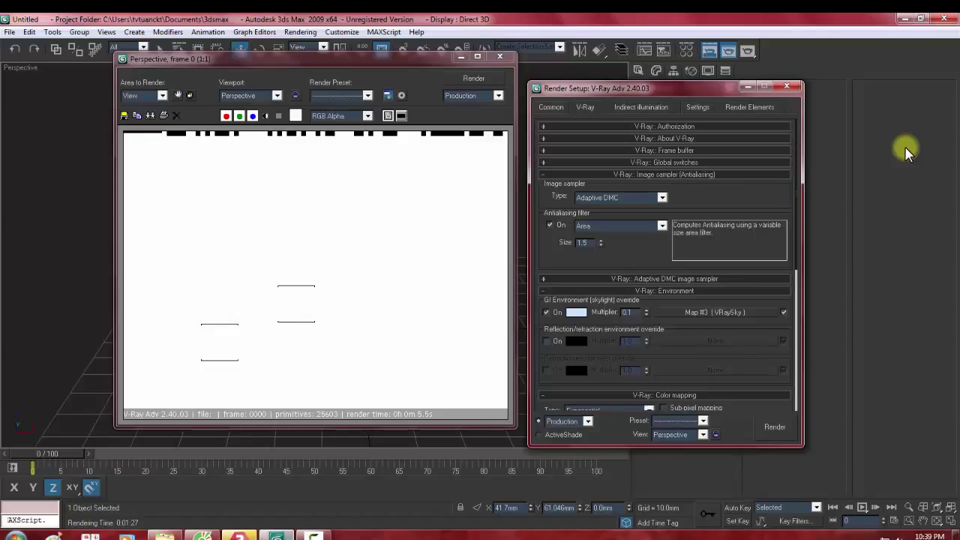
Step: Restore the GI environment multiplier to 1.0, enable the reflection/refraction environment override, and render briefly
key(Tab)
text(1)
key(Return)
key(Tab)
key(space)
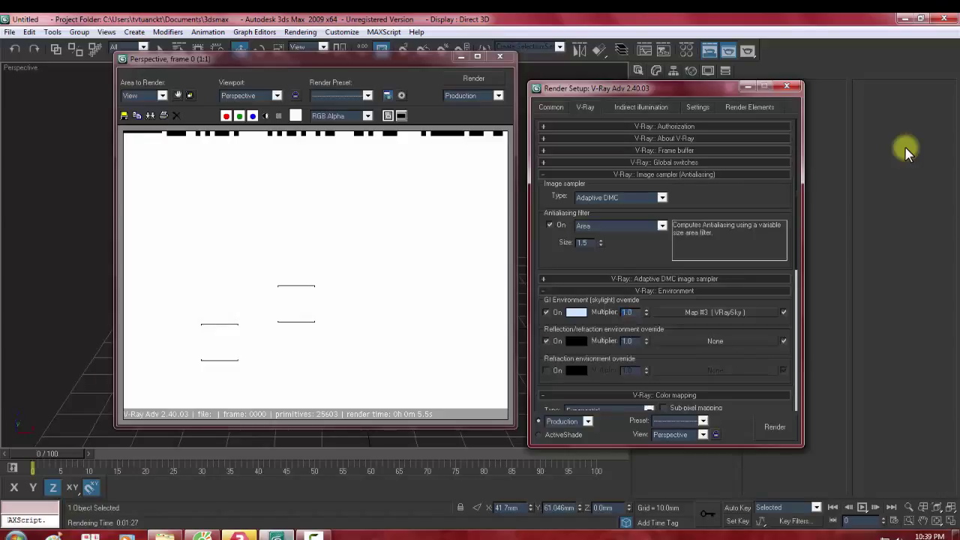
key(Return)
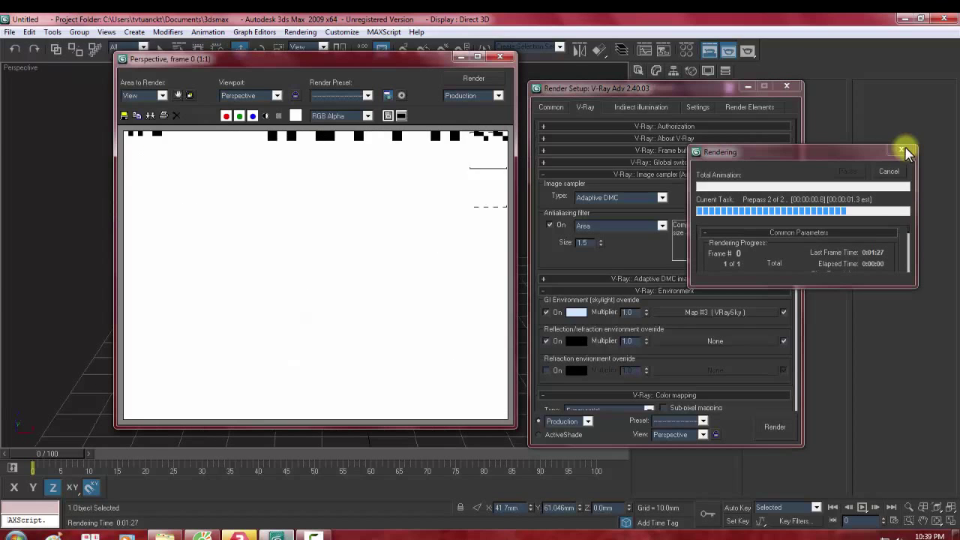
click(904, 148)
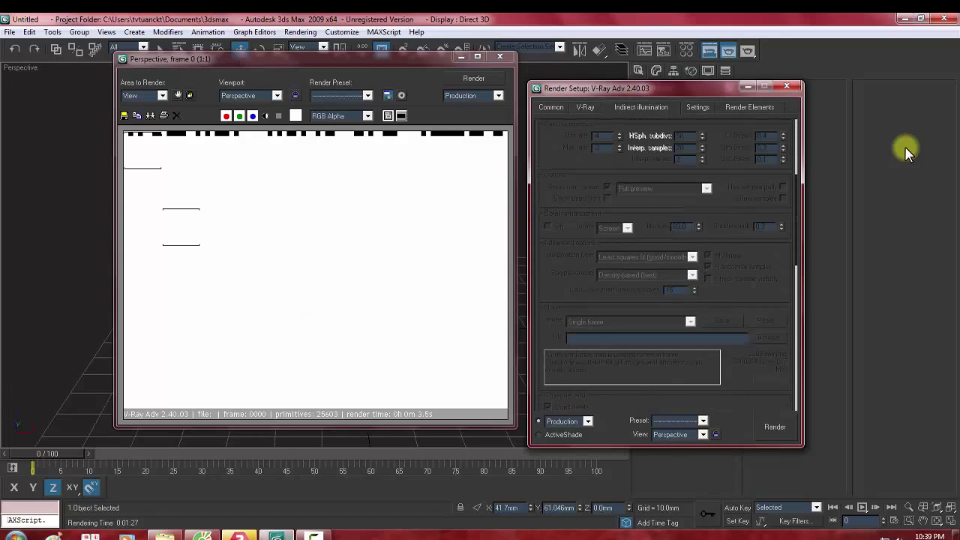
Step: Run another test render, stop it, and close Render Setup to return to the teapot scene
key(shift+q)
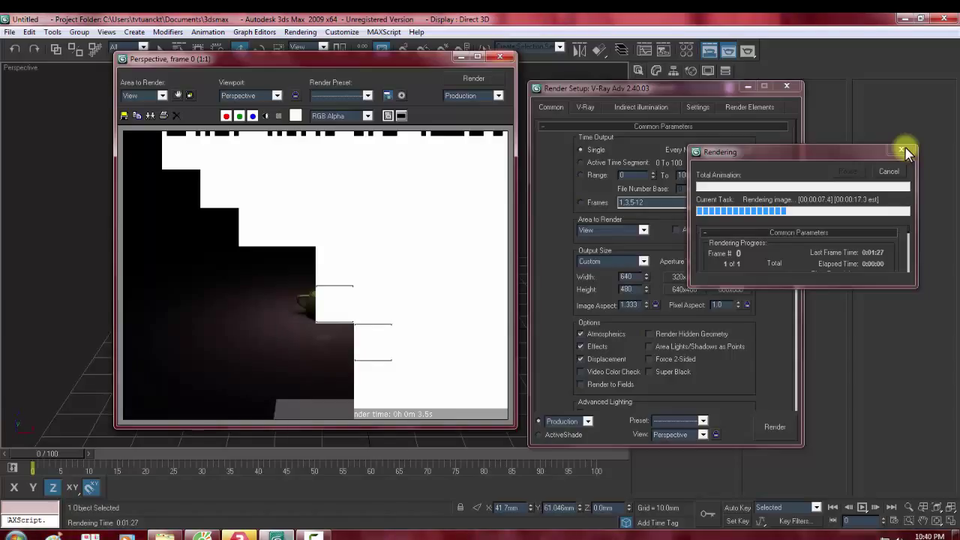
click(903, 150)
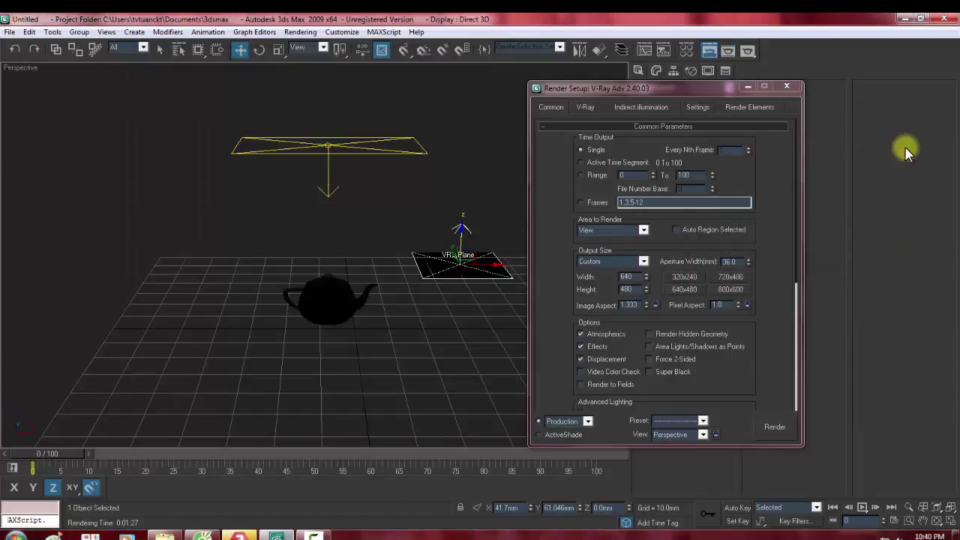
key(F10)
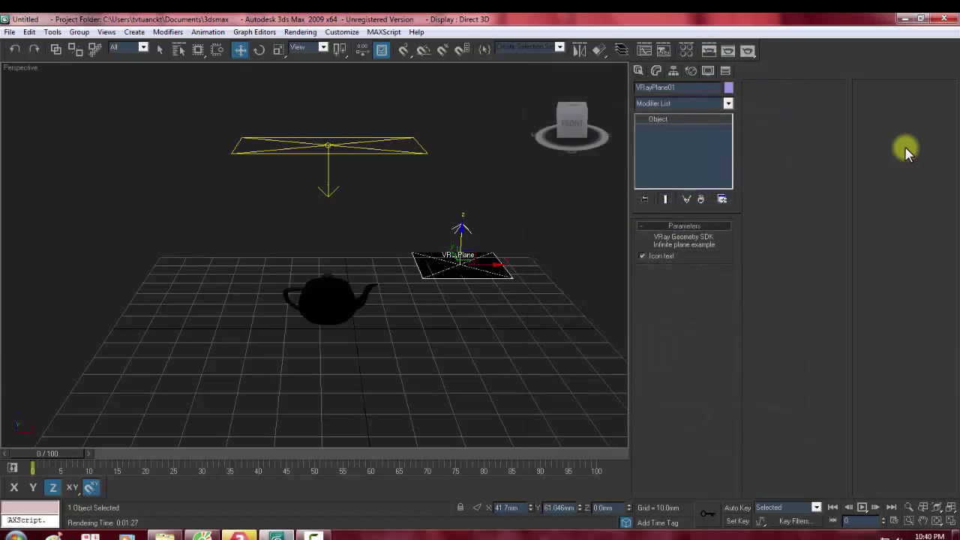